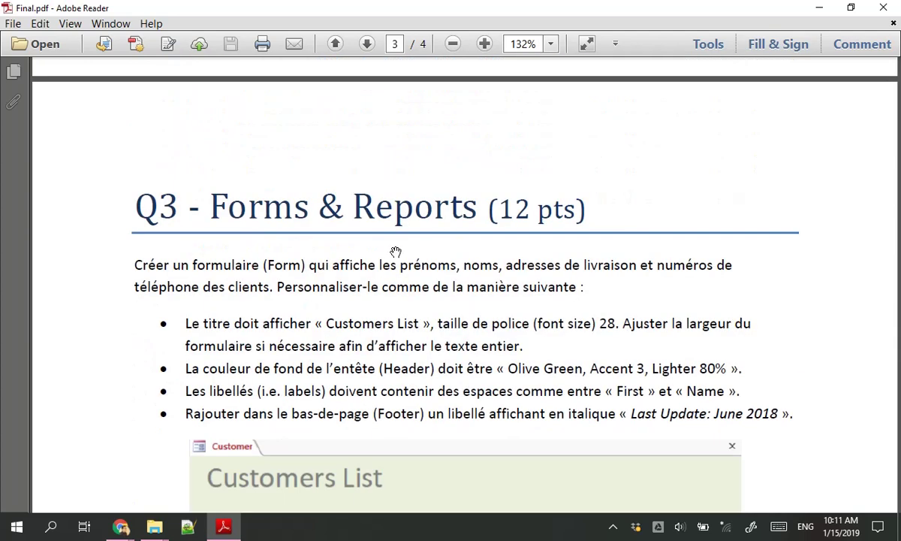
- Scroll past page 3's Customers List form task to the Q4 - Excel section on page 4
scroll(396, 251, down, 2)
scroll(368, 172, down, 1)
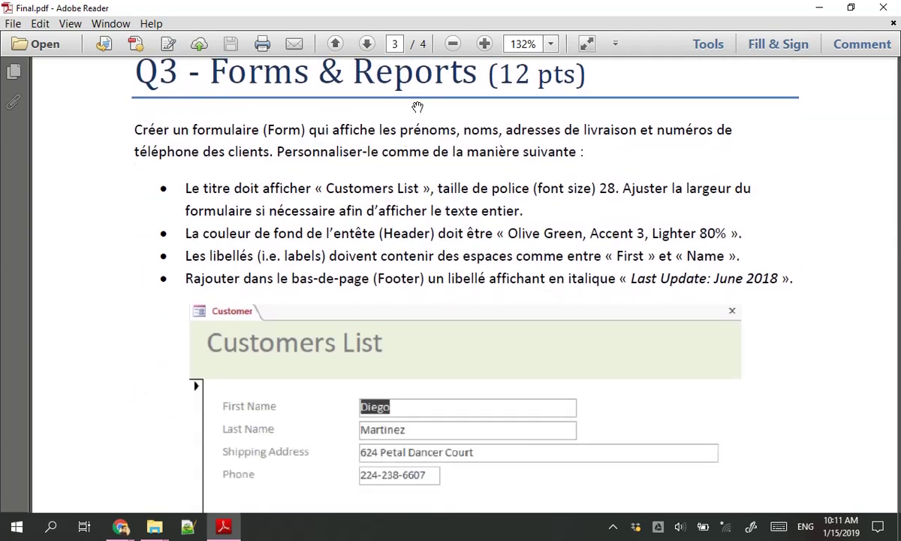
scroll(421, 316, down, 5)
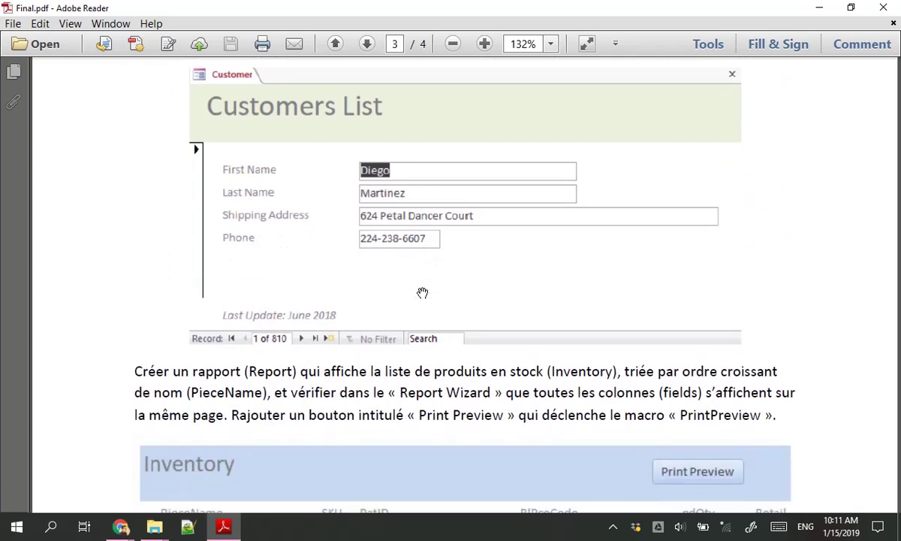
scroll(423, 292, down, 6)
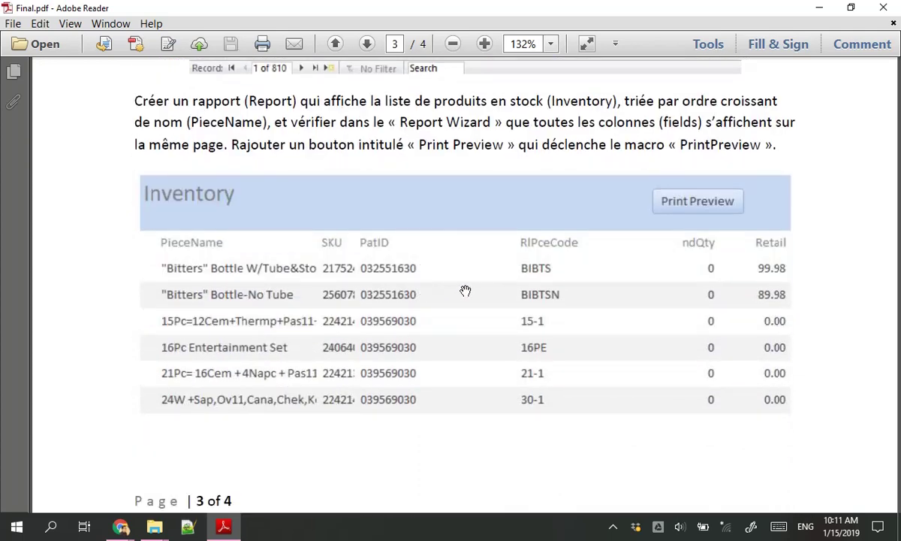
scroll(429, 299, down, 4)
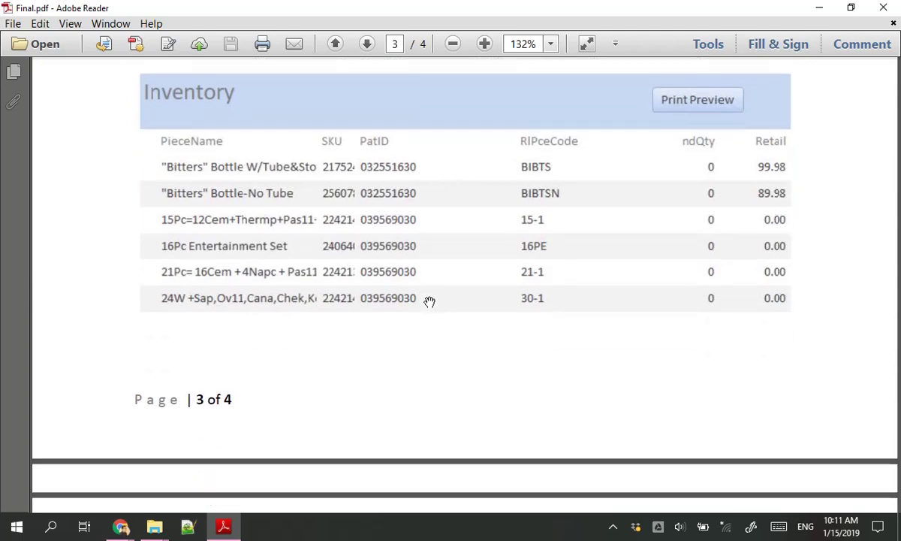
scroll(430, 298, down, 7)
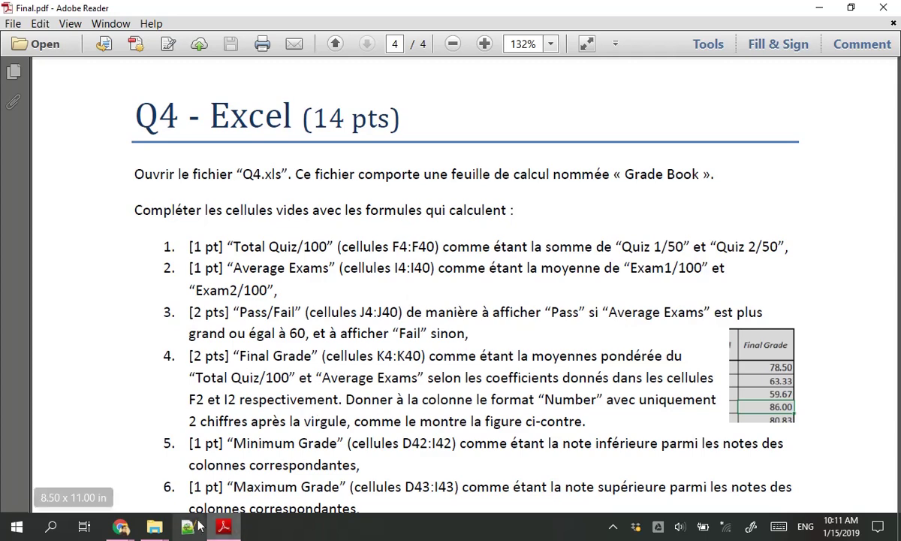
- Open Q4.xlsx from the Final 2017-2018 folder, then scroll Final.pdf to Q4 items 7–9
mouse_move(155, 525)
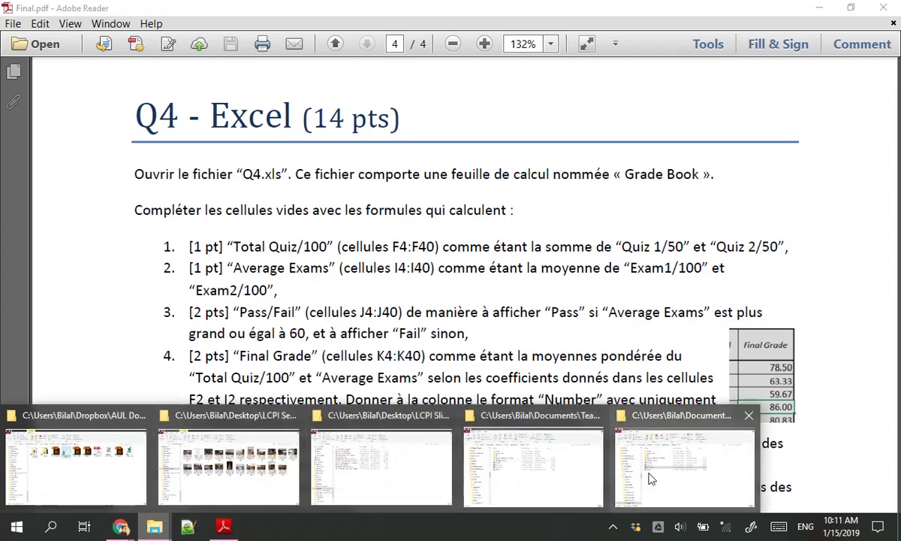
click(651, 473)
double_click(257, 270)
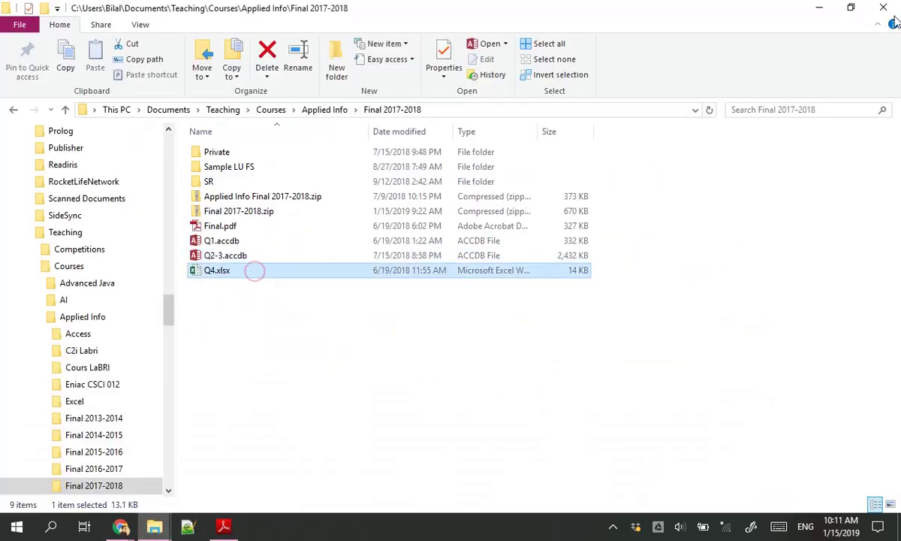
click(818, 7)
scroll(405, 298, down, 3)
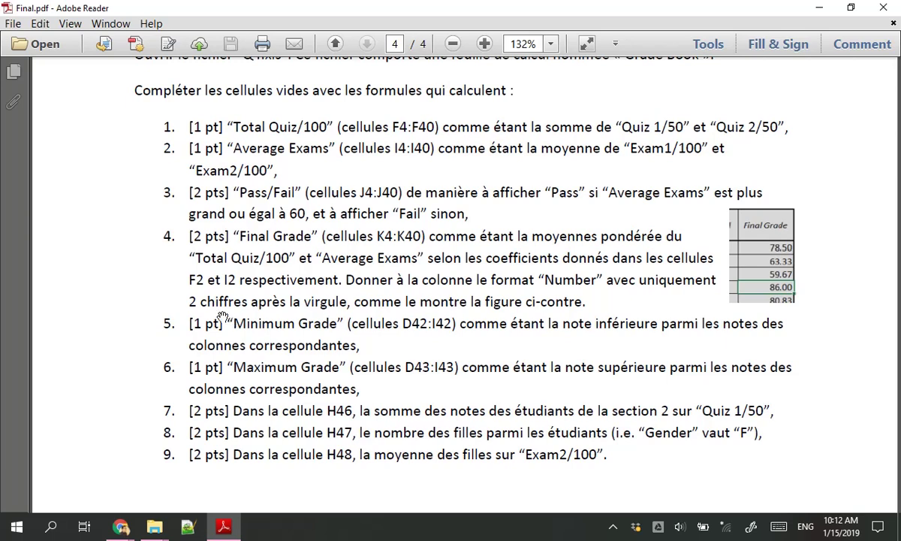
- Review page 1's Q1 table diagram and field dictionary, then minimize Adobe Reader
scroll(808, 197, up, 3)
scroll(797, 249, up, 15)
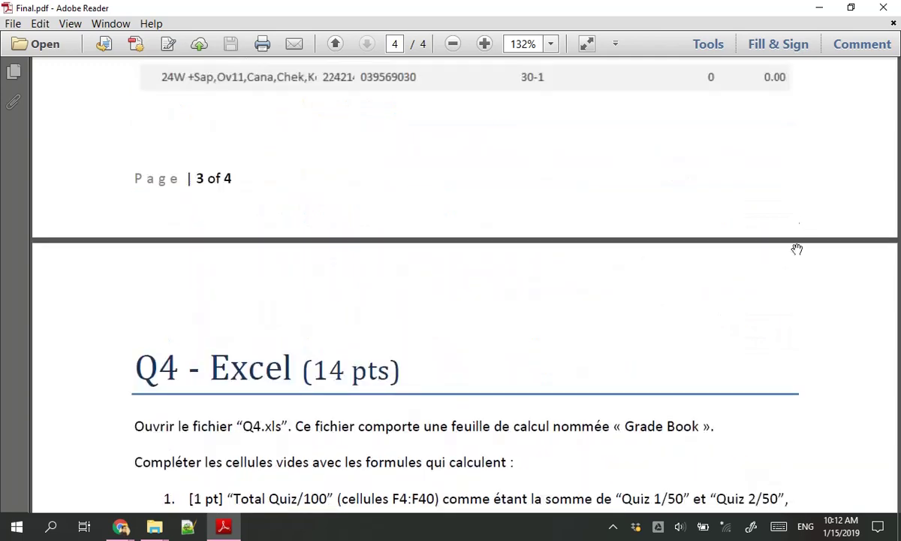
scroll(797, 250, up, 10)
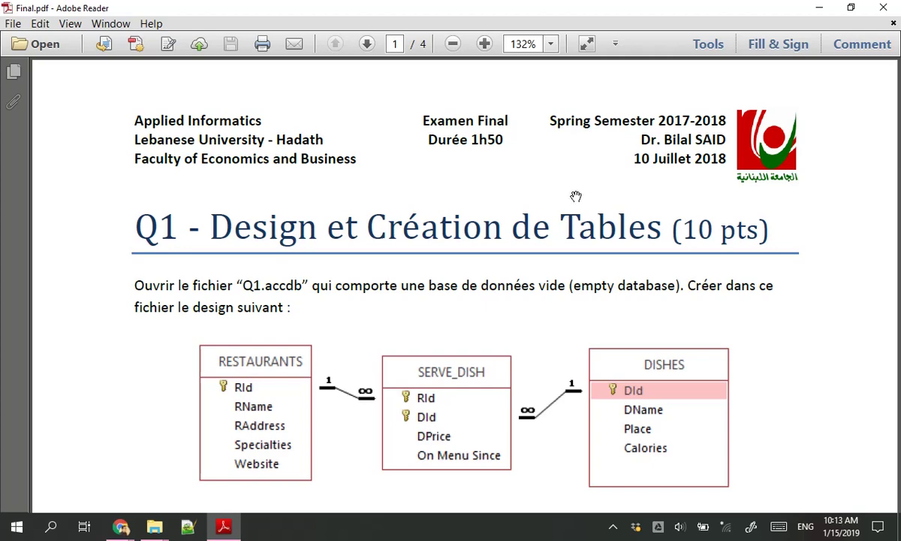
scroll(575, 197, down, 3)
drag(580, 204, 561, 95)
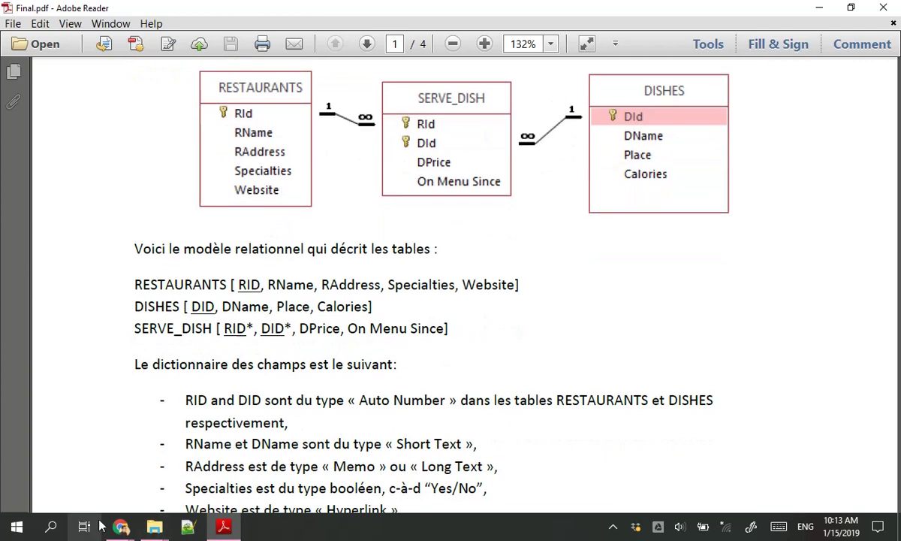
click(238, 518)
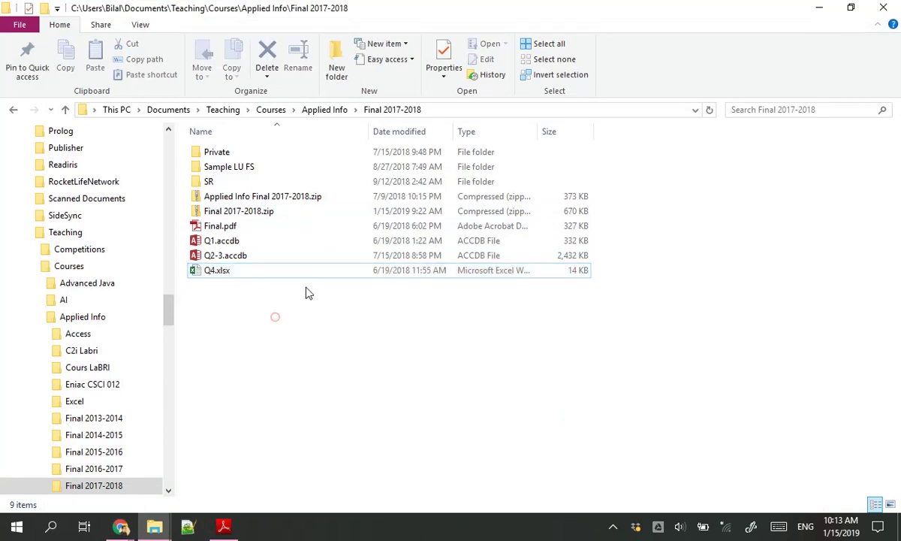
- Copy Q1.accdb, Q2-3.accdb and Q4.xlsx into a new 'Solution Final 2017-2018' folder, then open Q1.accdb
drag(304, 286, 218, 239)
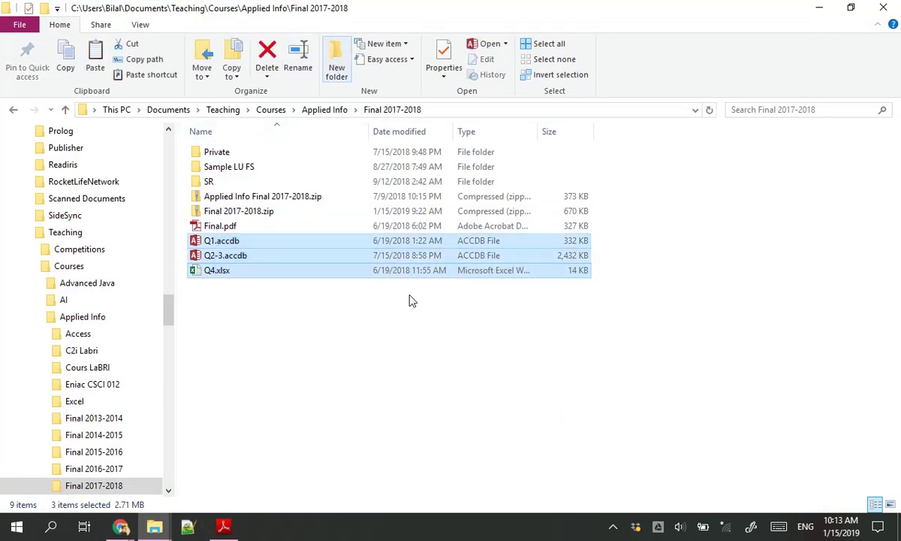
key(ctrl+shift+n)
text(So)
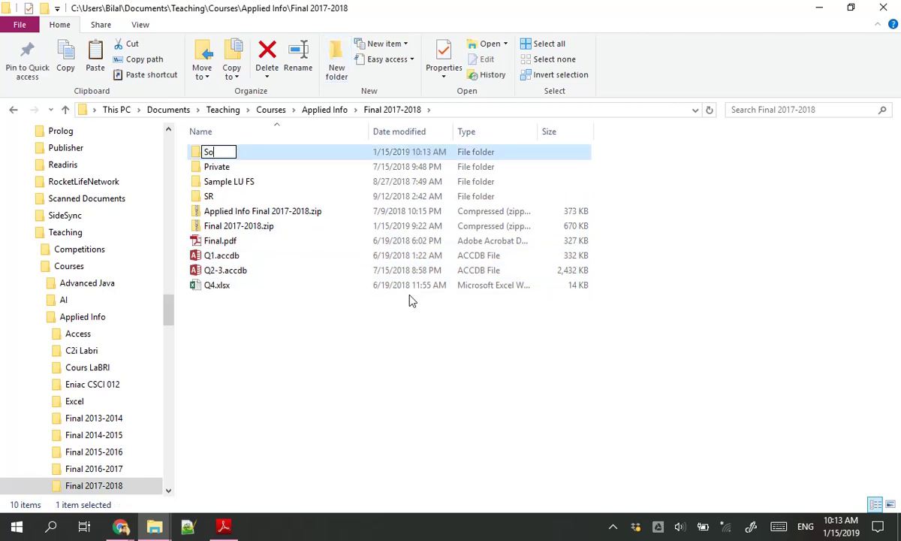
text(lution Final )
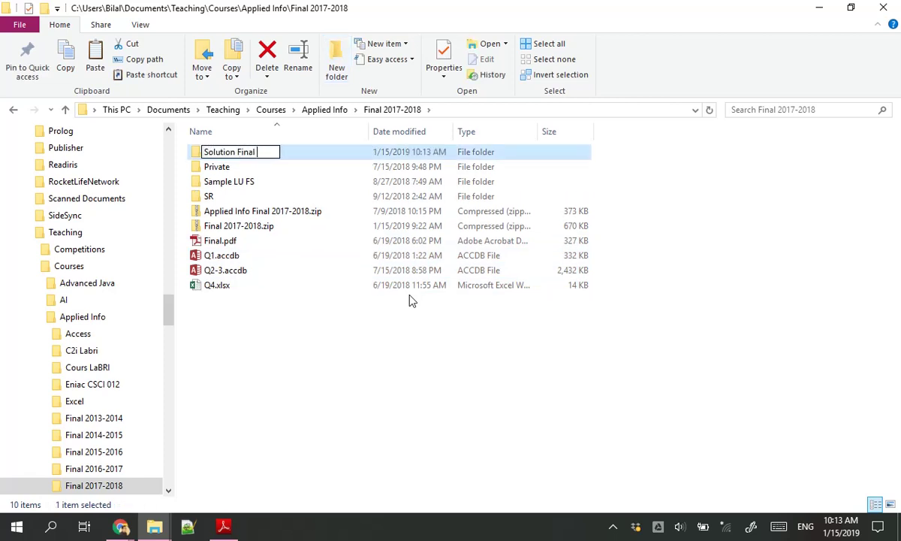
text(2017-2018)
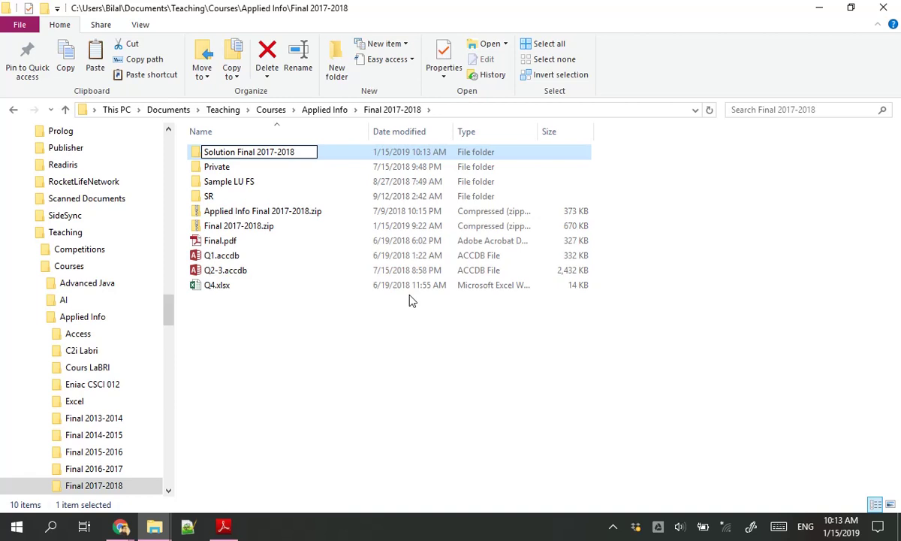
key(Return)
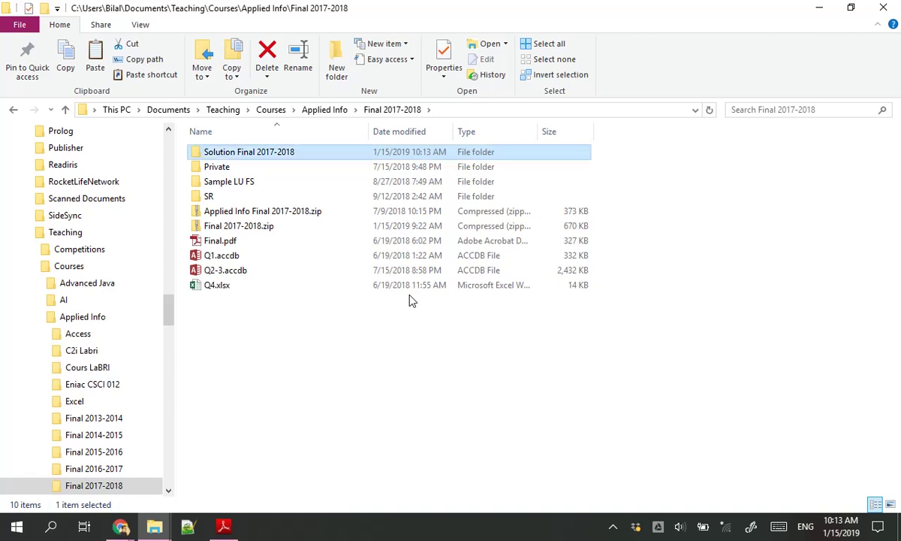
key(Return)
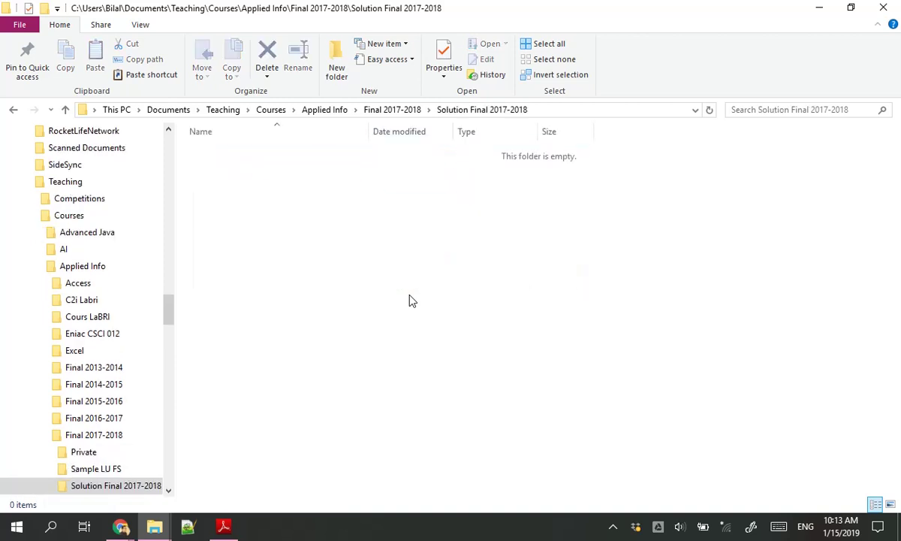
key(ctrl+v)
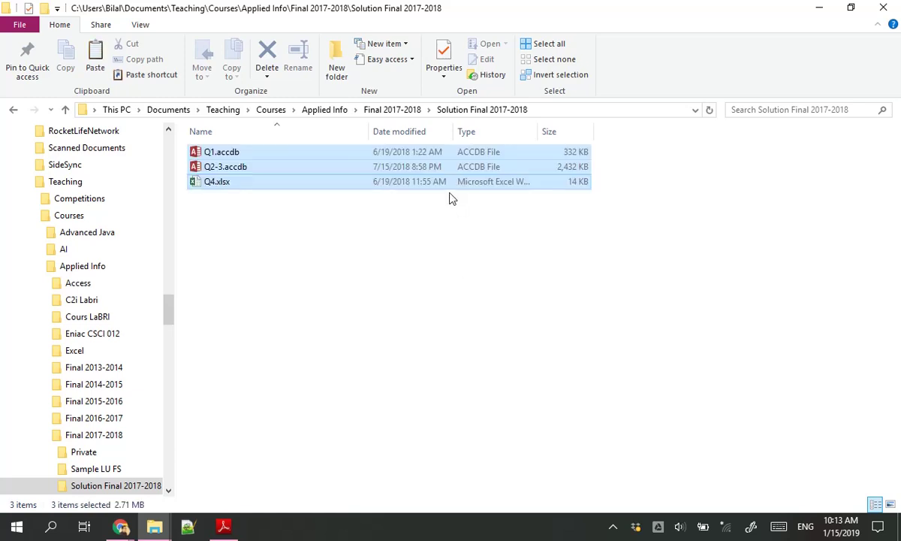
click(233, 151)
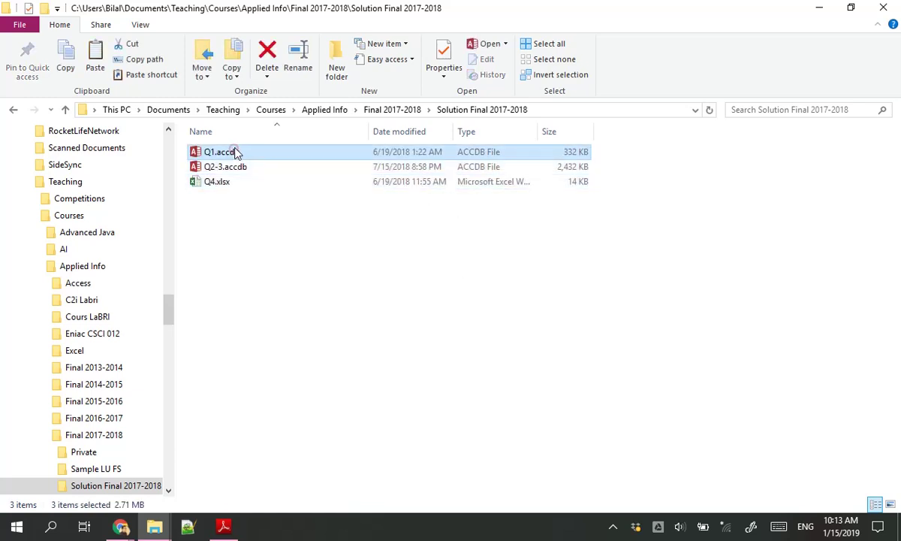
double_click(236, 154)
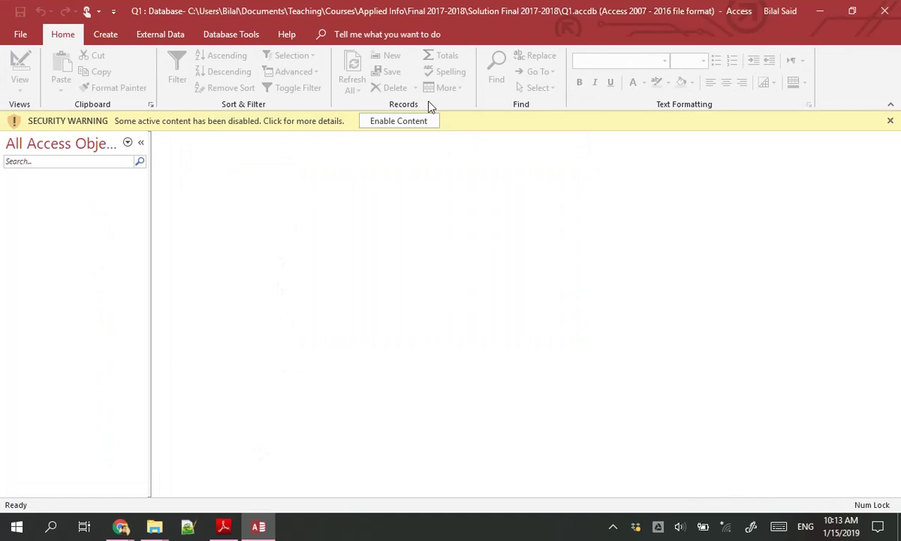
- Enable the Q1 database's content, then switch to Final.pdf's RESTAURANTS–SERVE_DISH–DISHES diagram
click(410, 122)
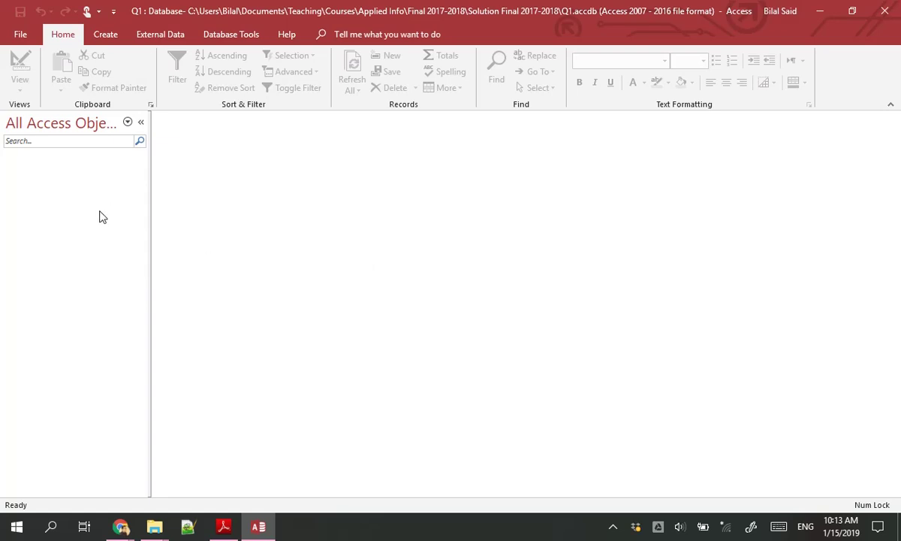
click(259, 527)
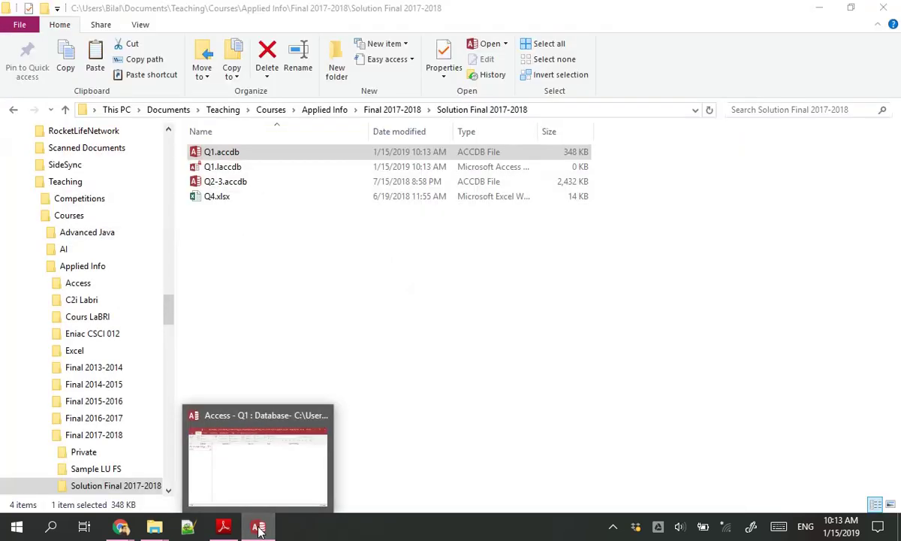
click(259, 528)
click(223, 524)
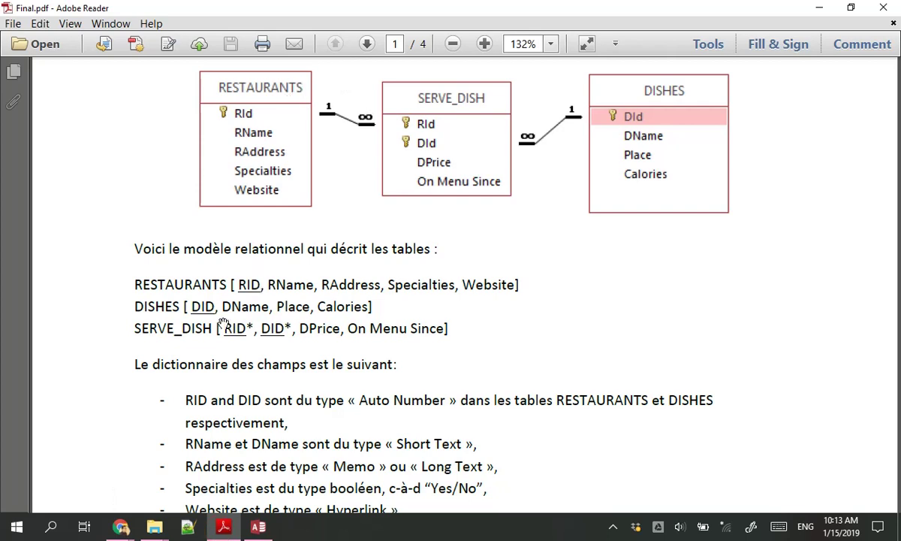
- Read the DISHES fields and Place values Starter, Main, Dessert, then return to Access
scroll(217, 330, down, 1)
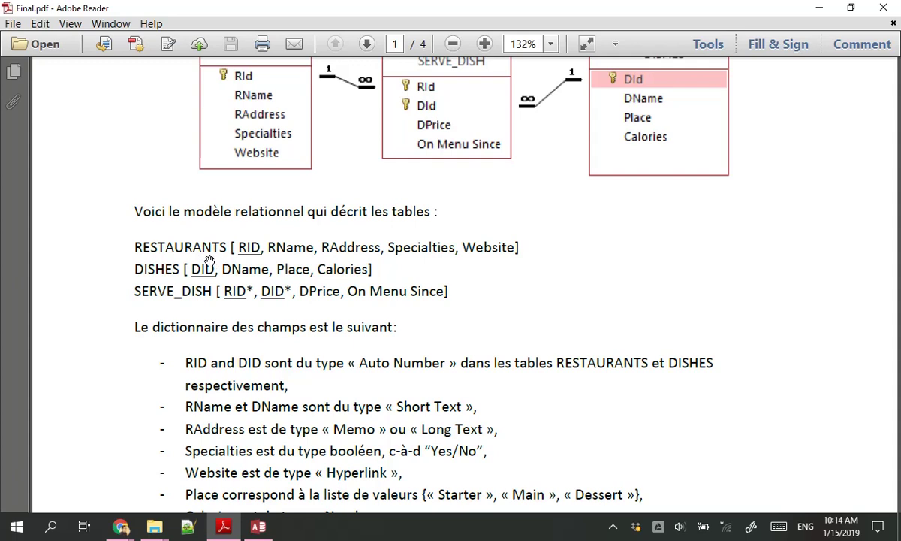
scroll(421, 235, up, 1)
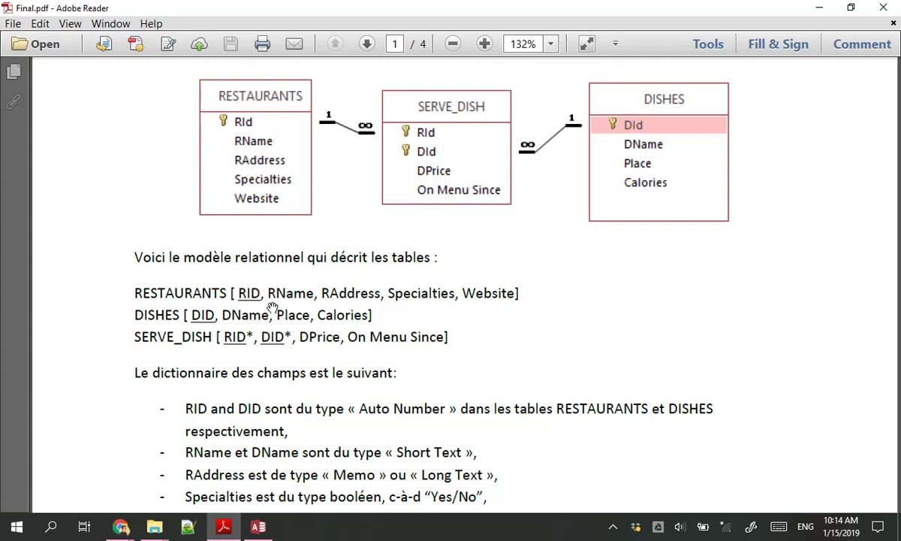
click(258, 526)
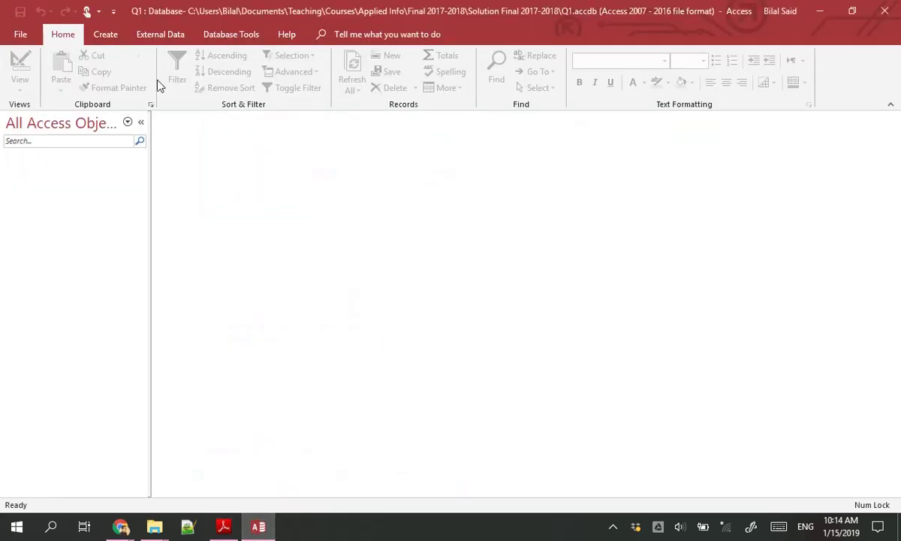
- Create a new table in design view and save it as Restaurants
click(103, 35)
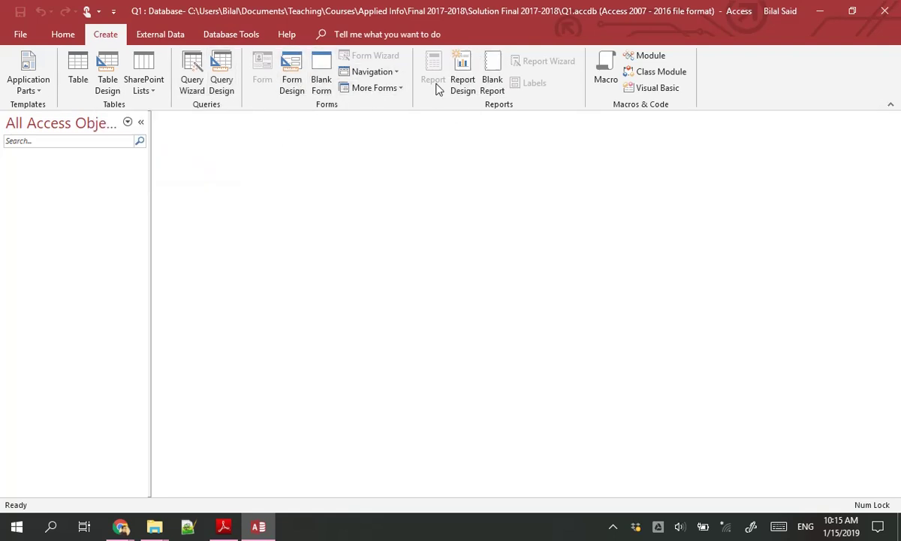
click(67, 67)
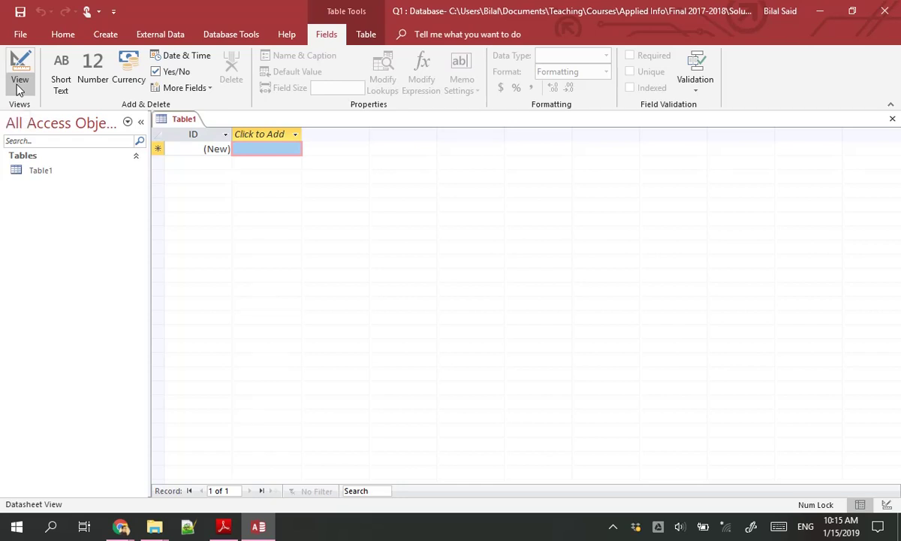
click(20, 89)
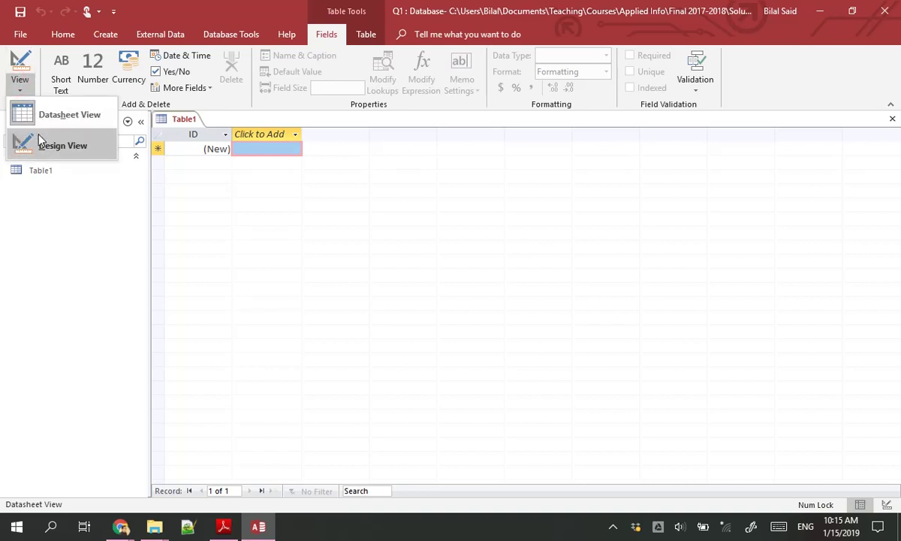
click(39, 142)
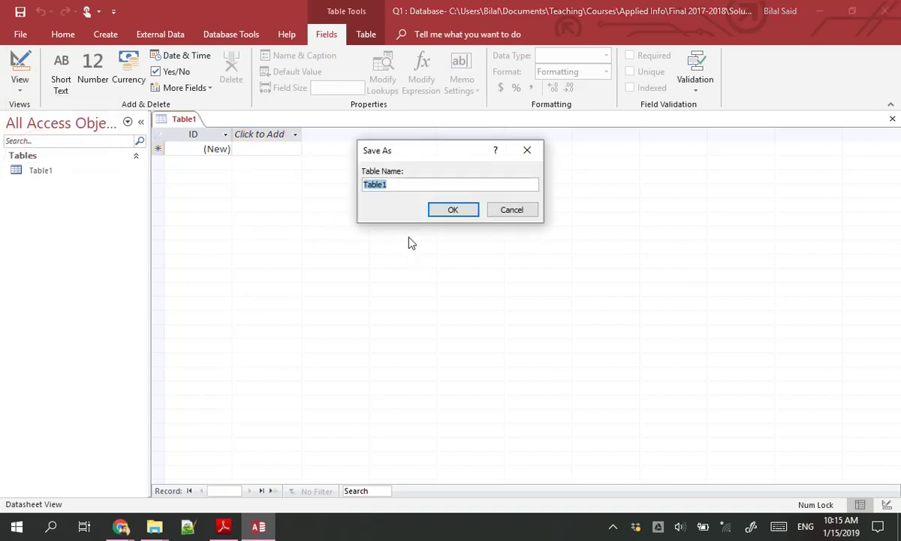
text(Restaurants)
key(Return)
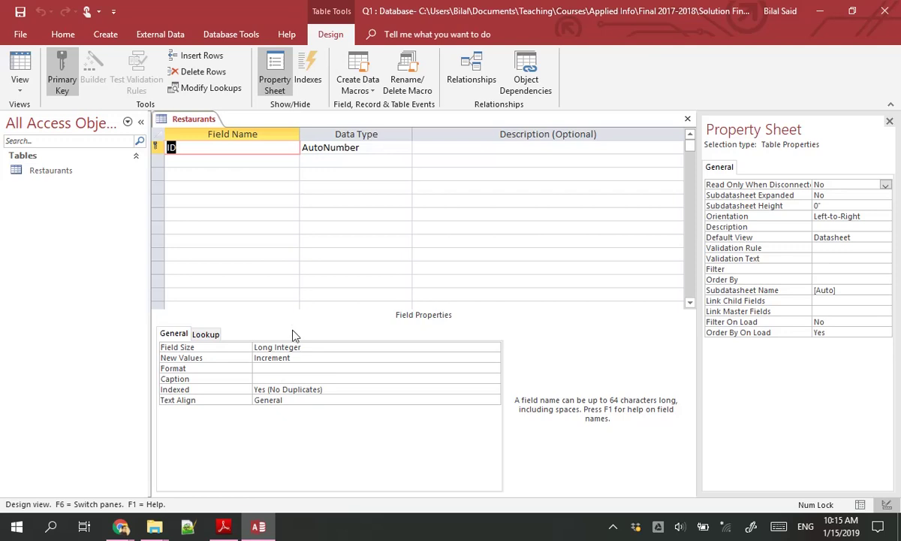
- Rename the first AutoNumber field from ID to RID, then switch to Final.pdf
key(Tab)
key(shift+Tab)
text(R)
click(223, 526)
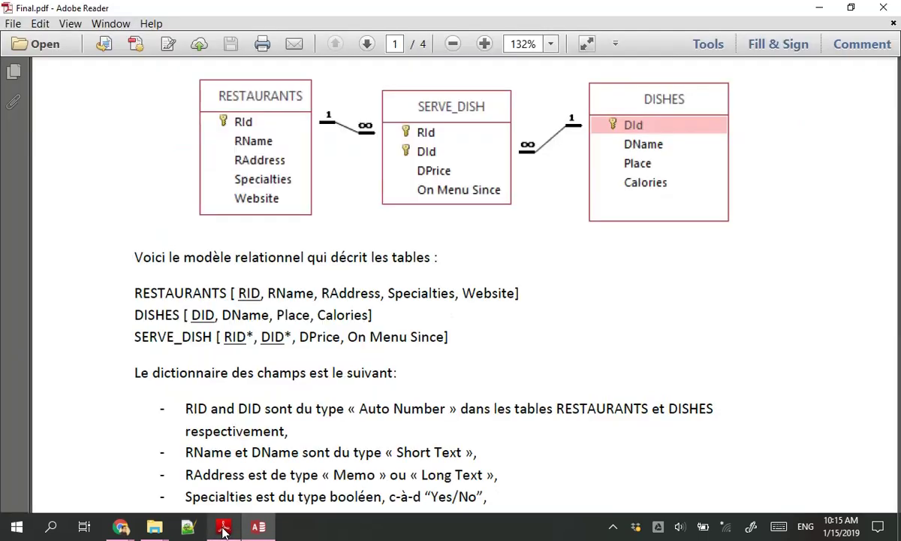
- Check the RESTAURANTS field types in Final.pdf, then go to the second field row in Access
scroll(236, 348, down, 3)
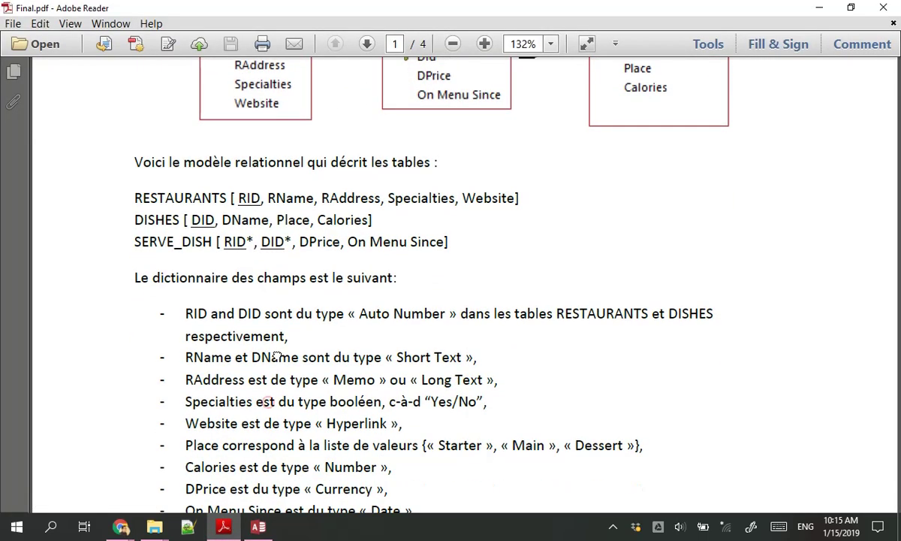
scroll(270, 379, down, 1)
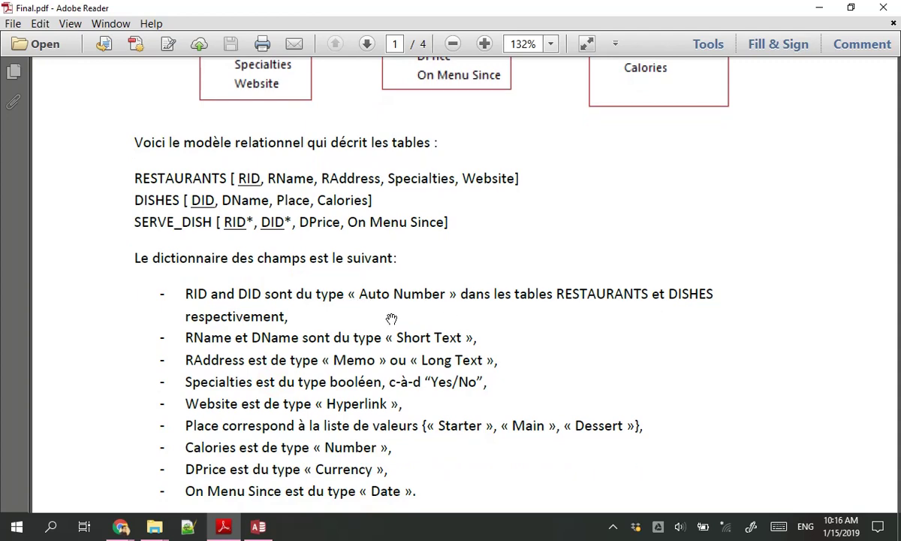
scroll(404, 235, up, 1)
scroll(403, 235, up, 2)
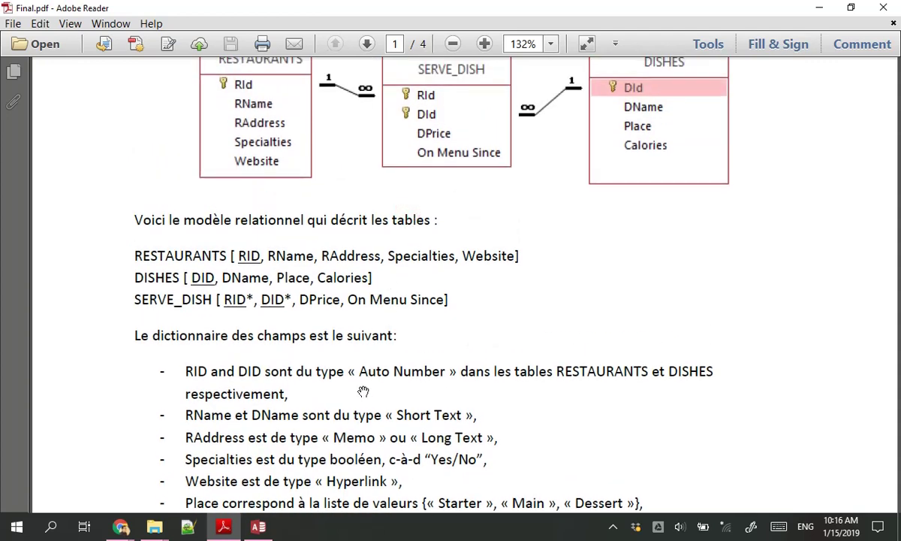
scroll(323, 370, down, 2)
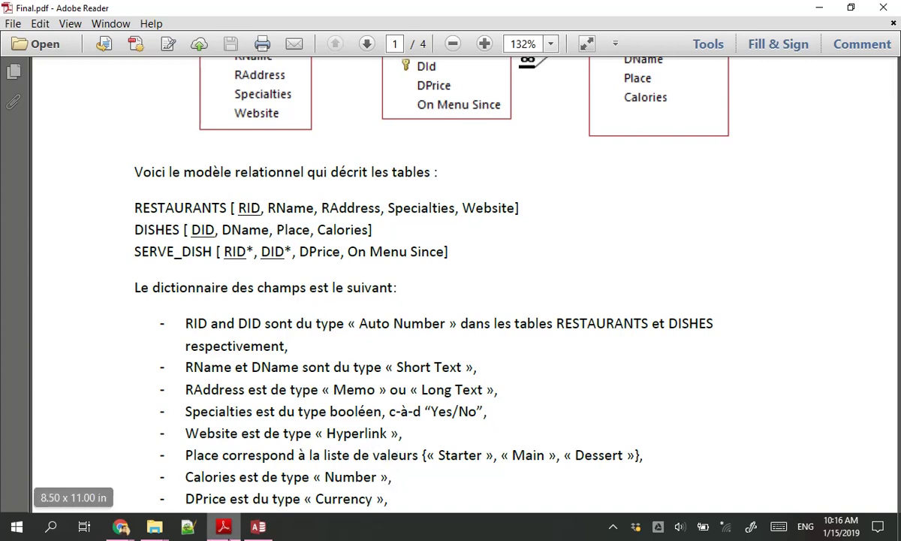
click(258, 526)
click(215, 162)
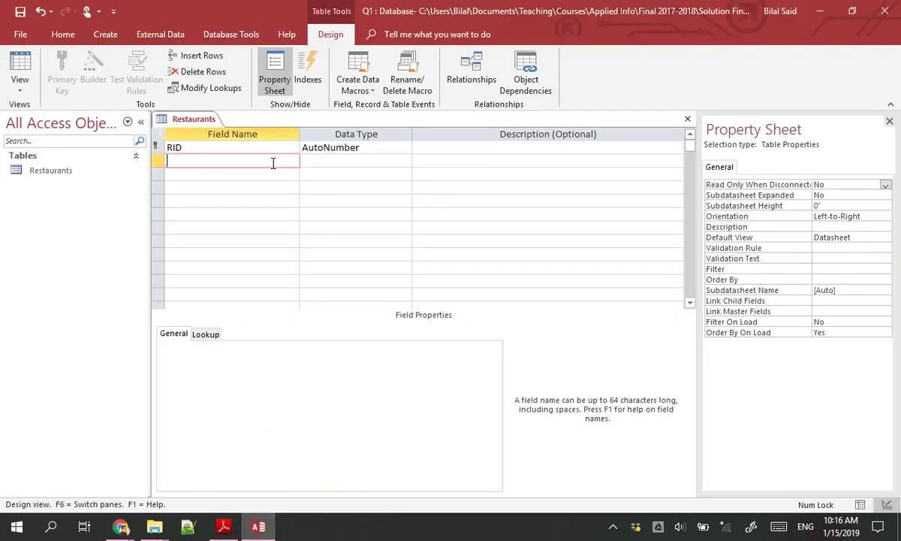
- Add the RName field with Short Text data type
text(RName)
key(Tab)
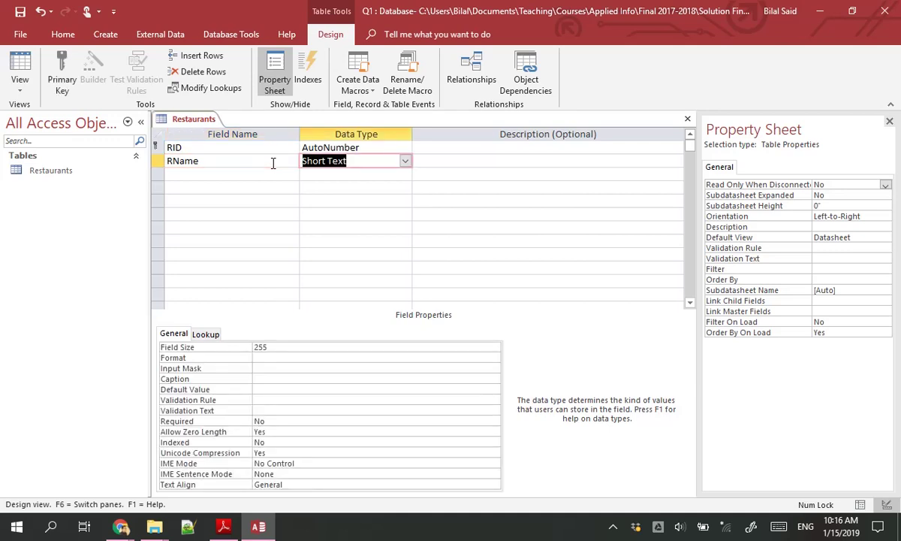
key(Tab)
key(Tab)
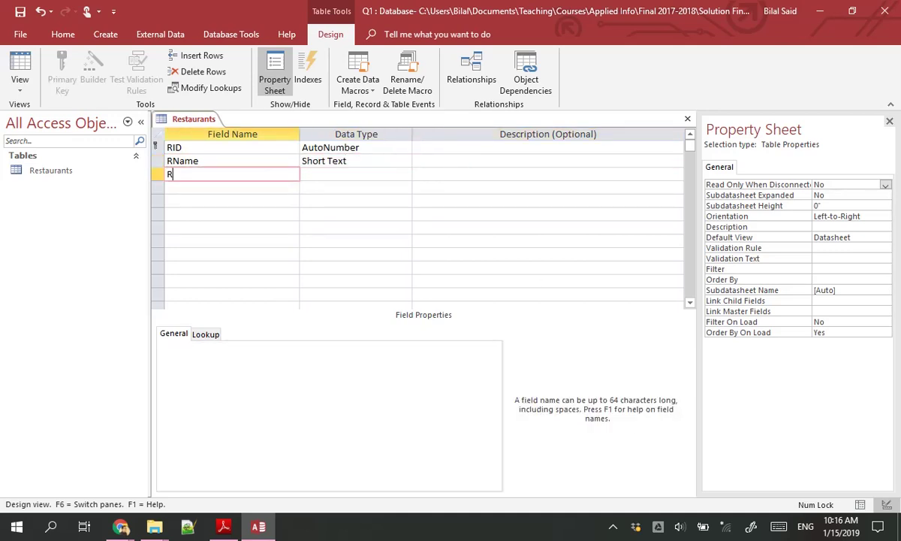
- Add RAdress as a Short Text field, then dock Access on the right half of the screen
click(227, 525)
click(227, 525)
text(R)
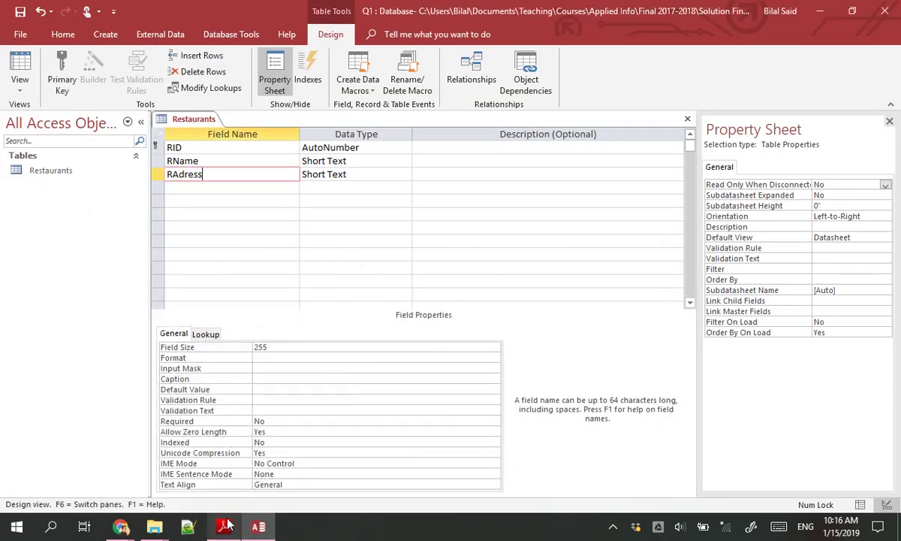
key(Tab)
key(Tab)
key(Tab)
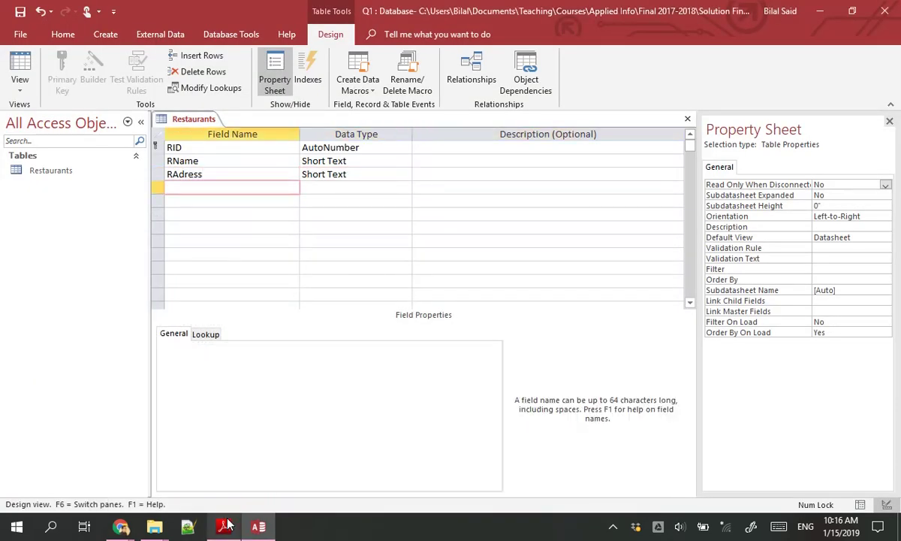
drag(527, 21, 900, 225)
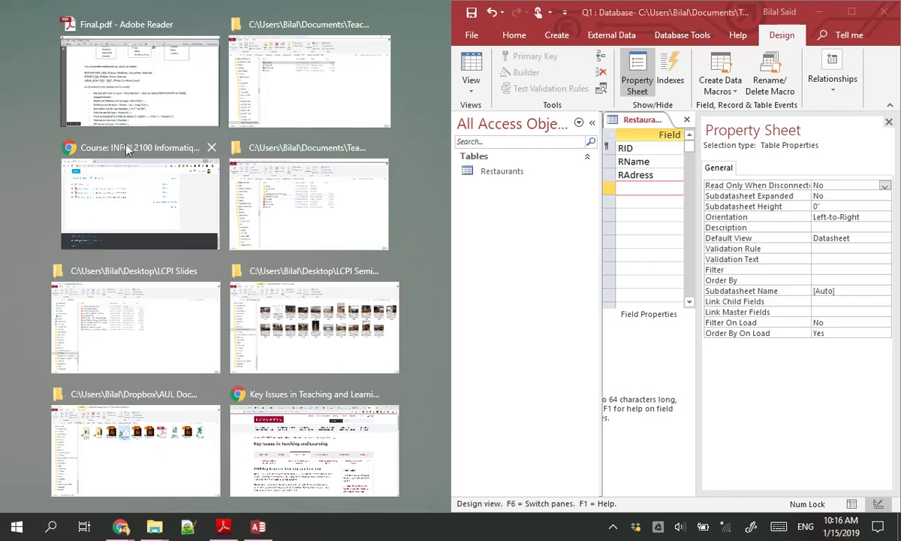
- Snap Final.pdf to the left half beside Access and pan to the field dictionary
click(130, 105)
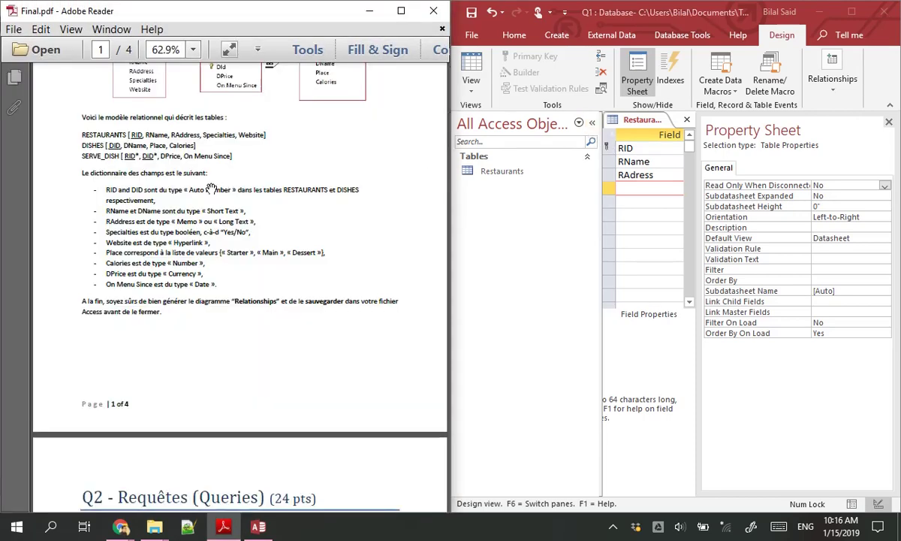
scroll(190, 196, up, 3)
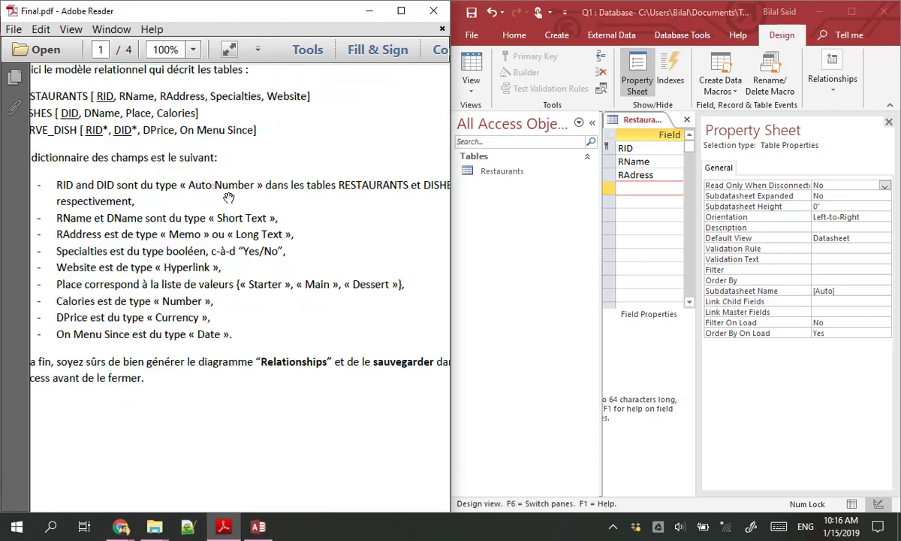
drag(225, 201, 262, 255)
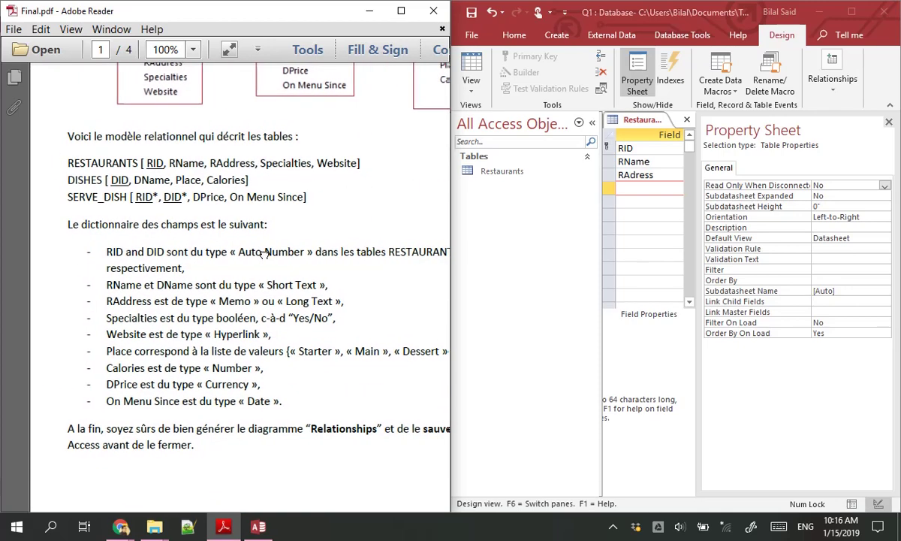
- Collapse Access's navigation pane, narrow the Property Sheet, and realign the PDF page
click(593, 130)
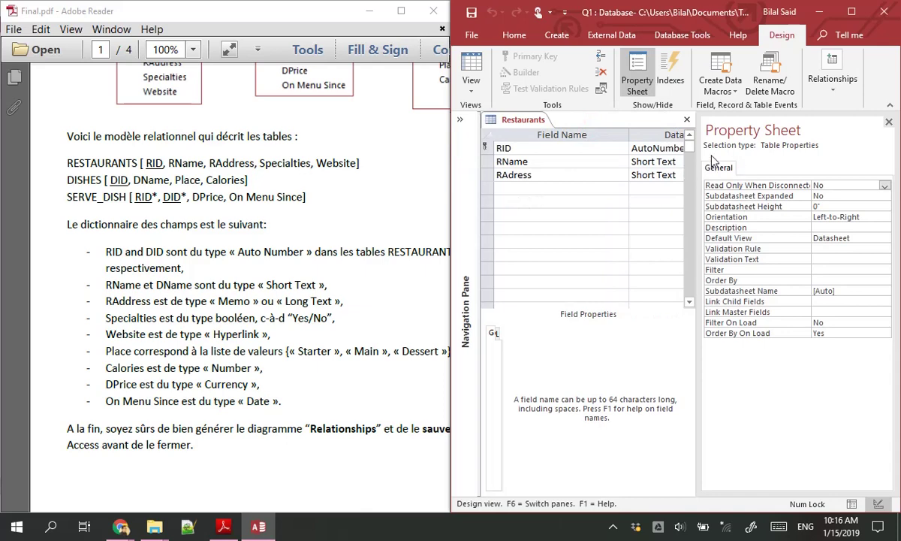
drag(704, 156, 765, 156)
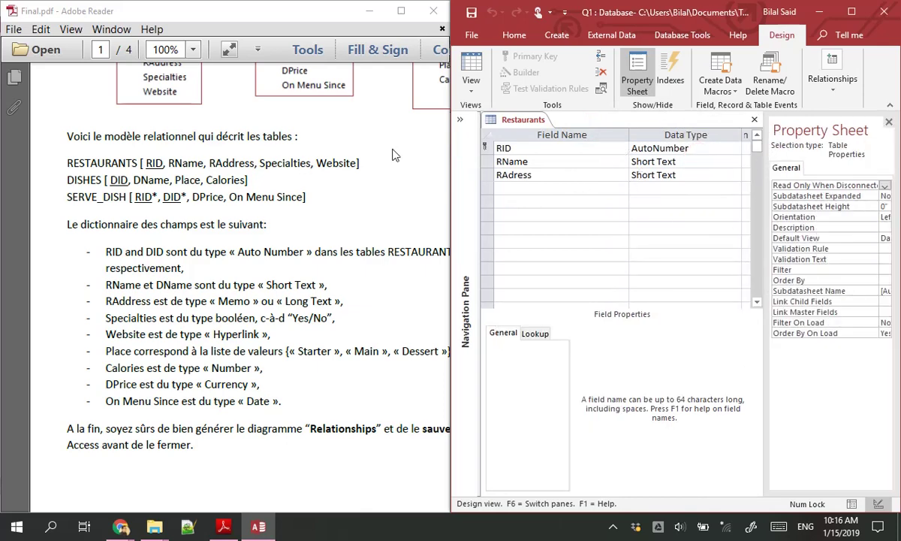
drag(267, 216, 246, 216)
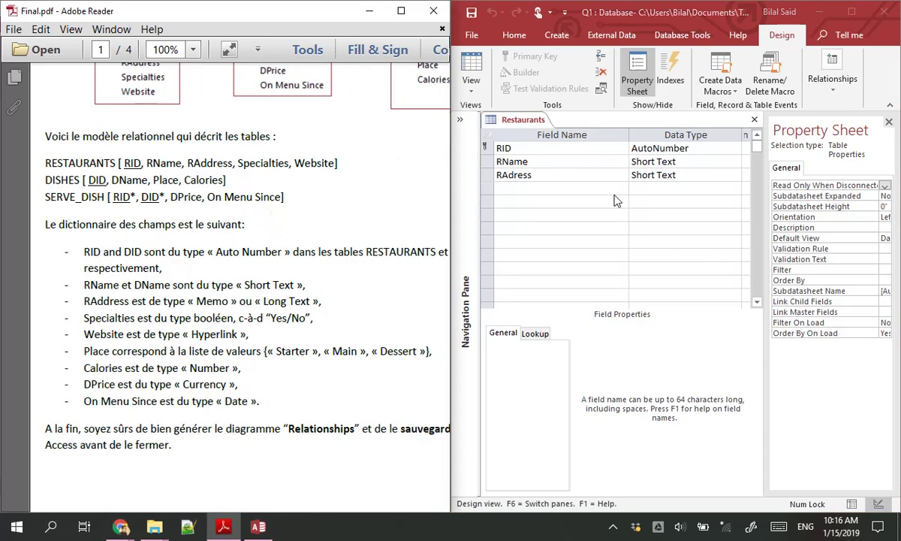
click(525, 187)
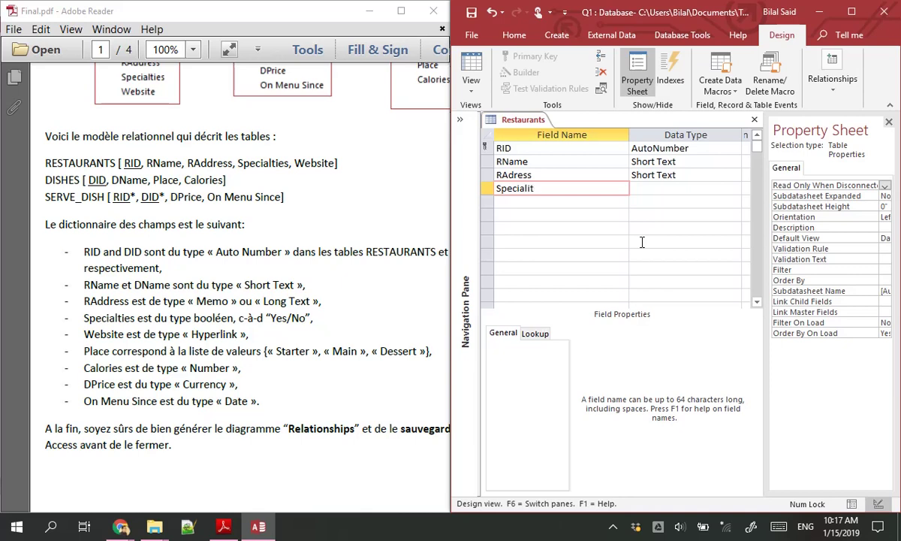
- Set the Specialities field's data type to Yes/No
key(Tab)
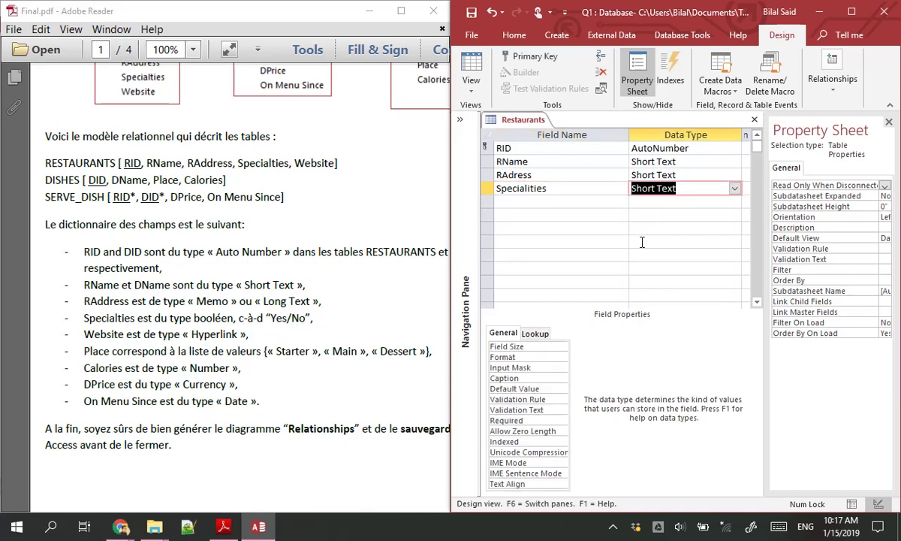
click(734, 189)
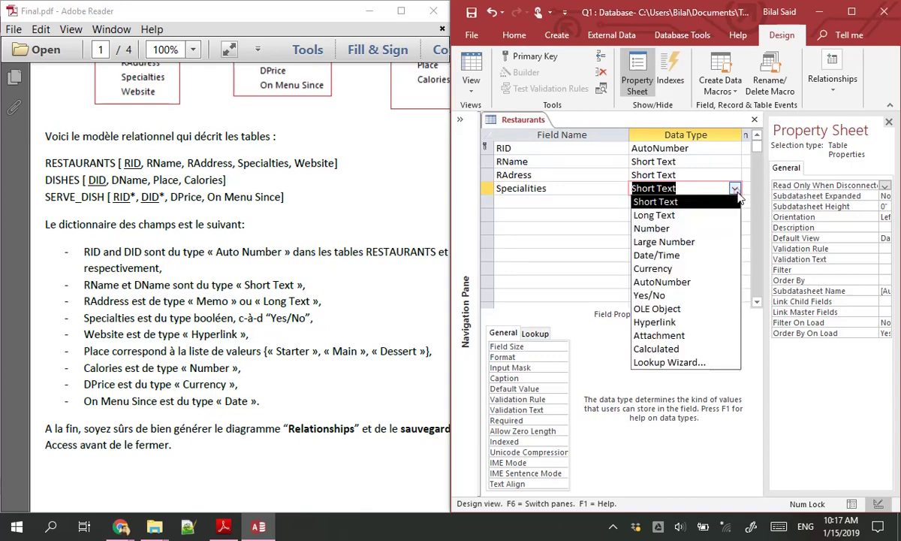
click(688, 295)
- Add a Website field with the Hyperlink data type, then check the assignment PDF
click(594, 203)
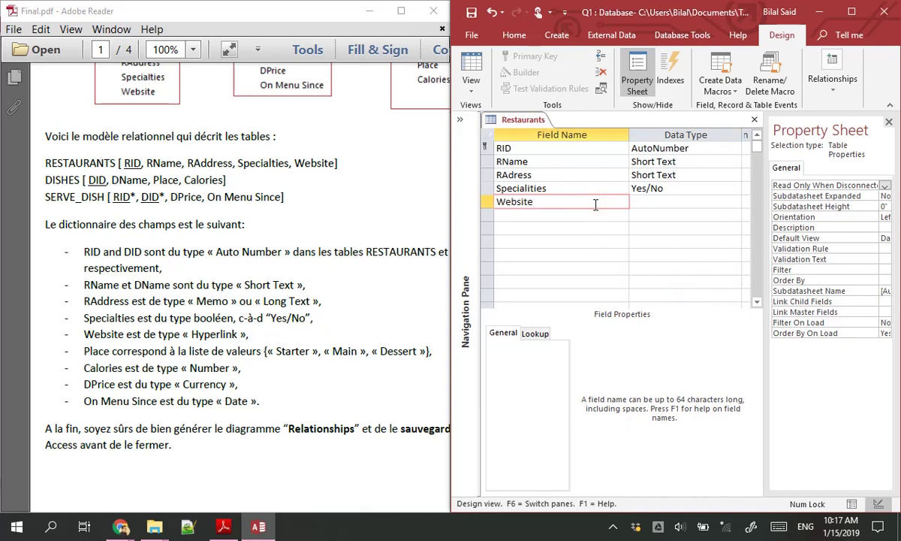
text(Website)
key(Tab)
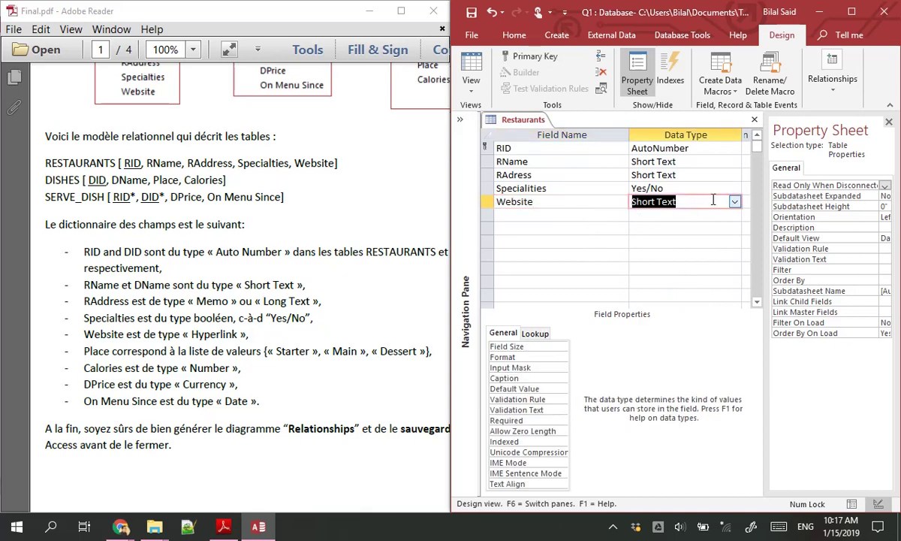
click(735, 202)
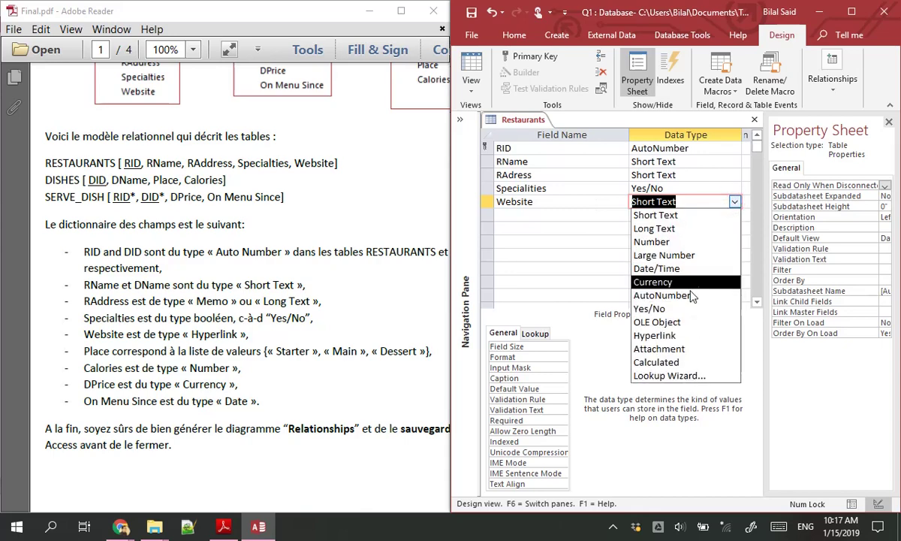
click(680, 337)
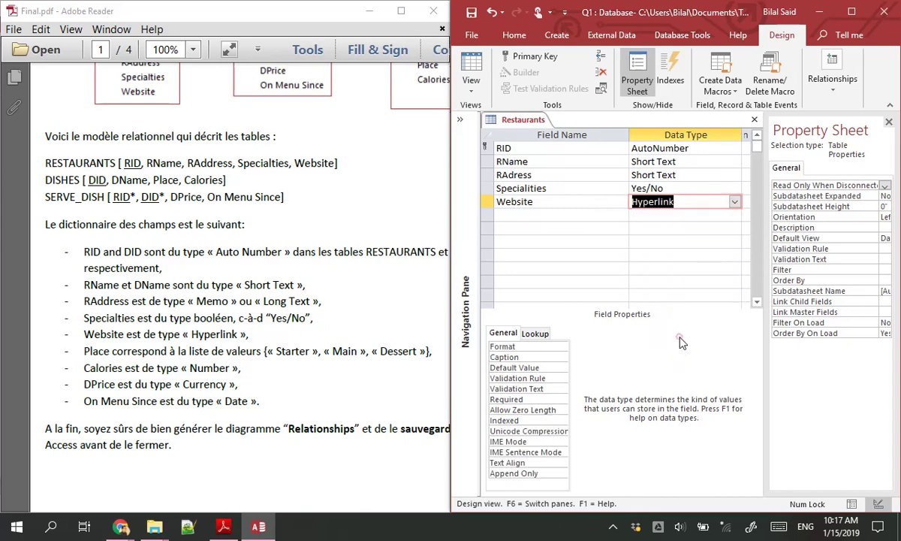
click(586, 216)
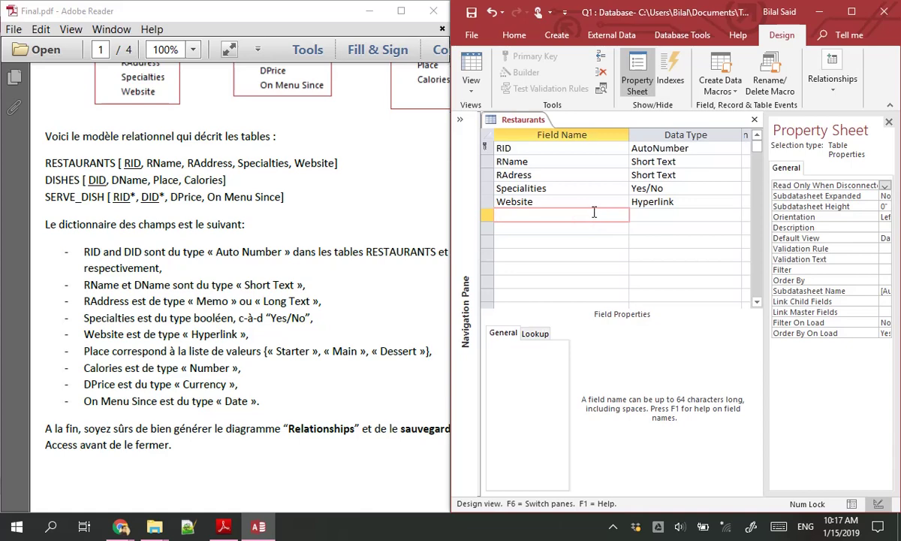
click(106, 96)
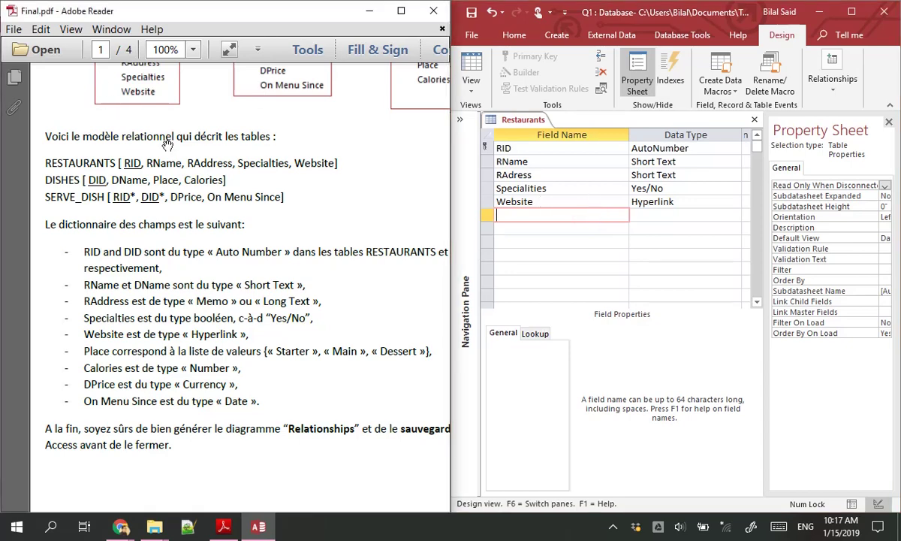
scroll(157, 137, up, 2)
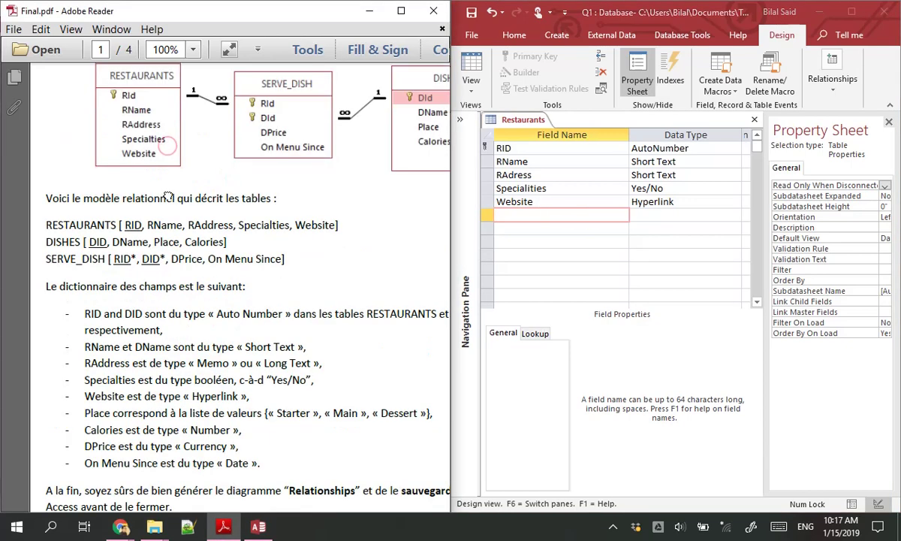
- Close the Restaurants design and create a new blank table
click(542, 214)
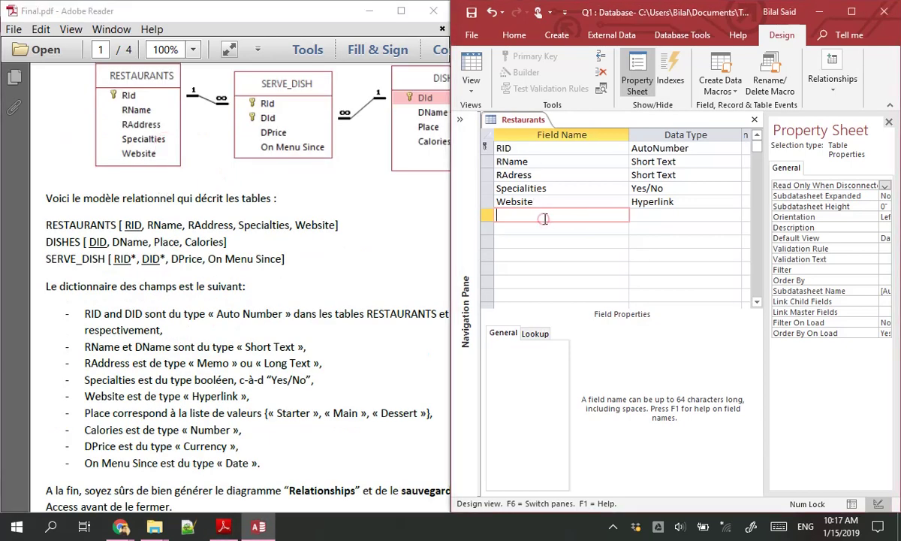
right_click(530, 124)
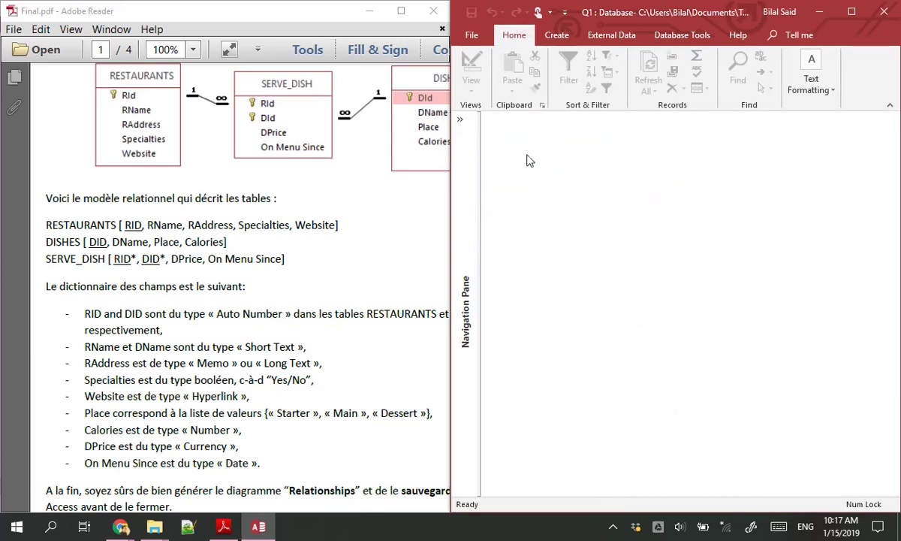
click(556, 35)
click(529, 74)
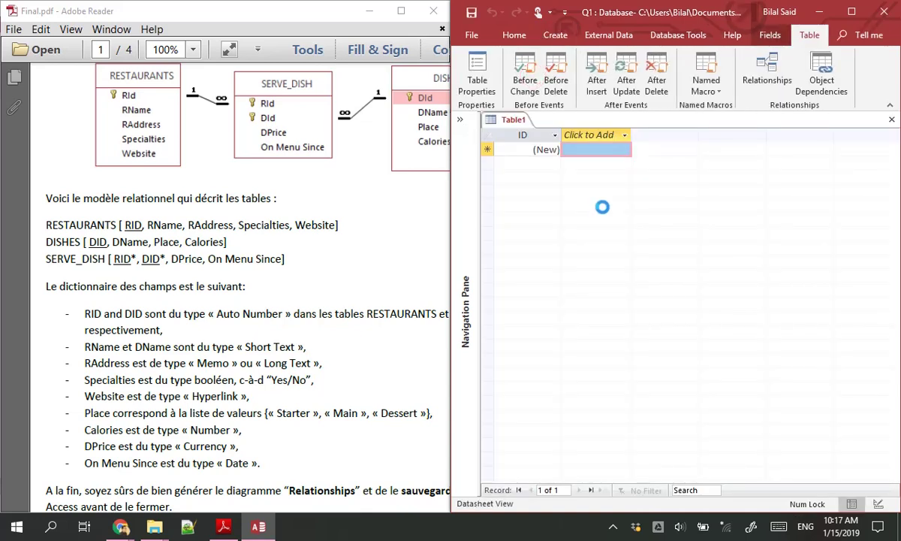
- Save the new table as Dishes and switch it to Design view
key(ctrl+s)
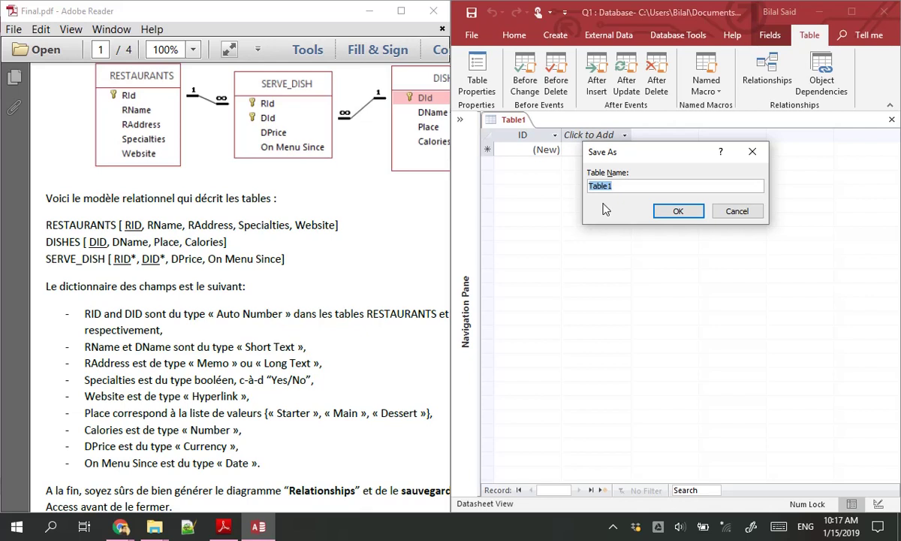
text(Dishes)
key(Return)
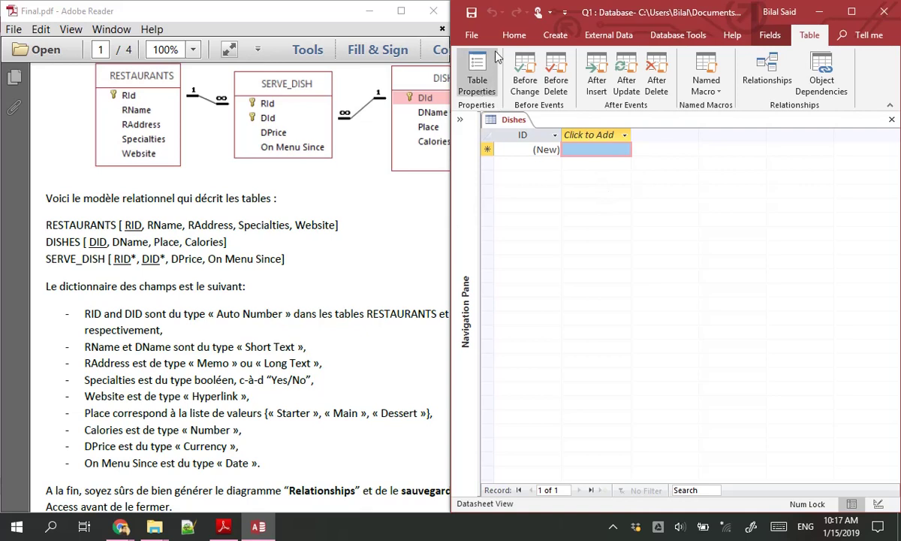
click(524, 38)
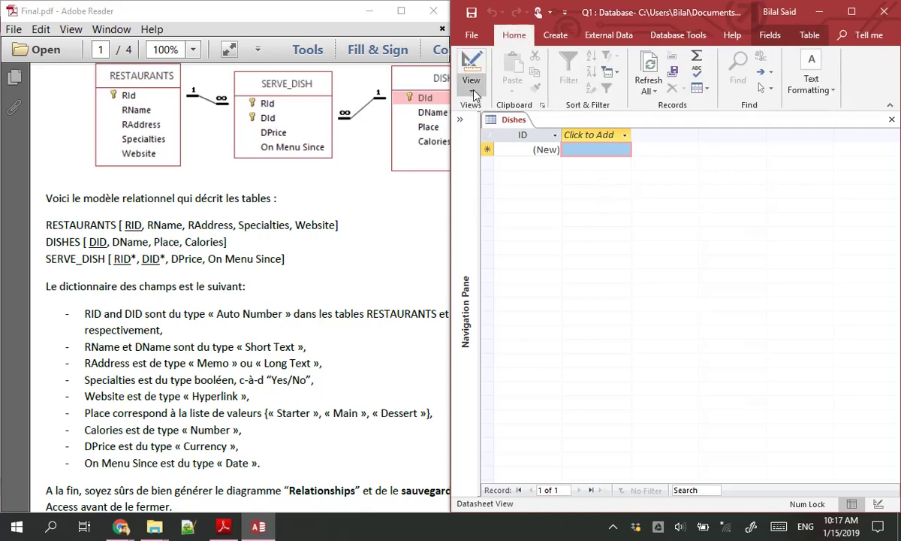
click(473, 67)
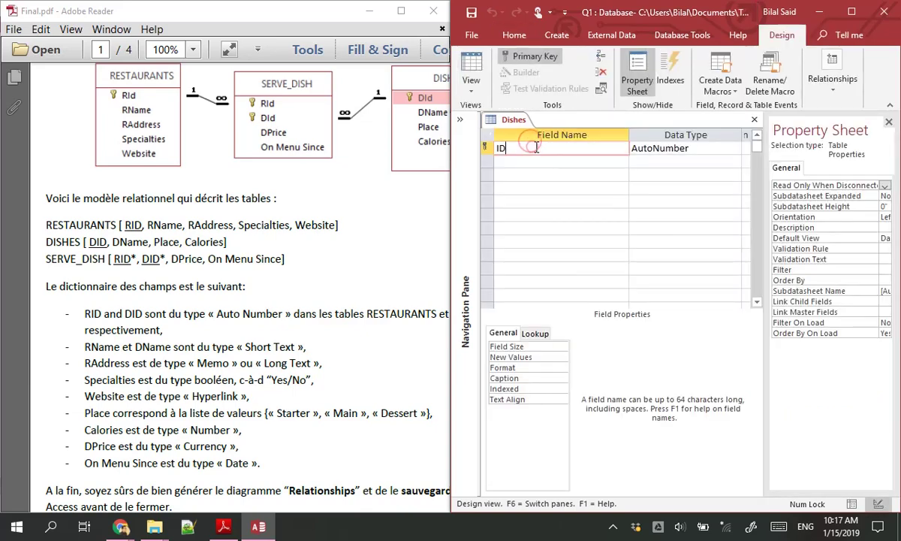
- Rename the Dishes ID field to DId, then expand the table list and right-click Restaurants
key(Left)
key(Down)
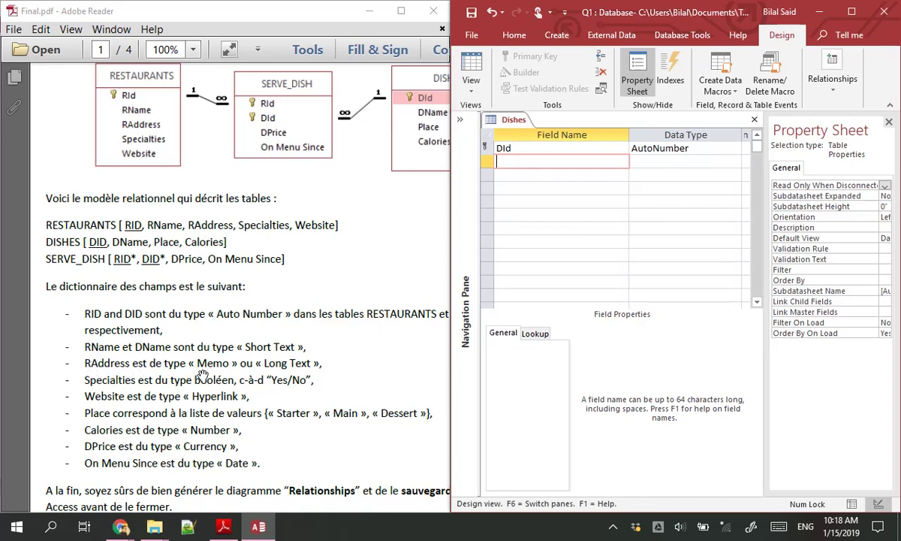
click(459, 119)
right_click(509, 192)
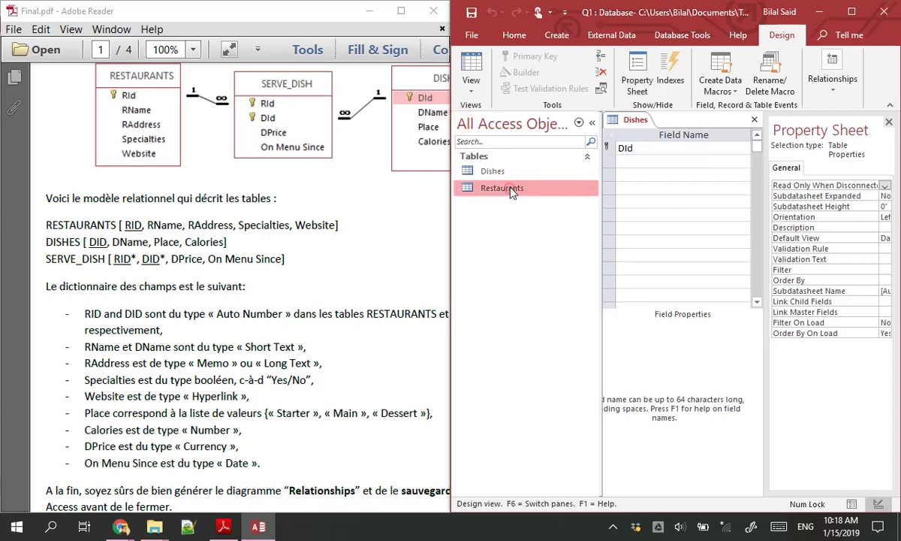
- Open Restaurants in Design view, make RAdress Long Text, and close its design
click(556, 213)
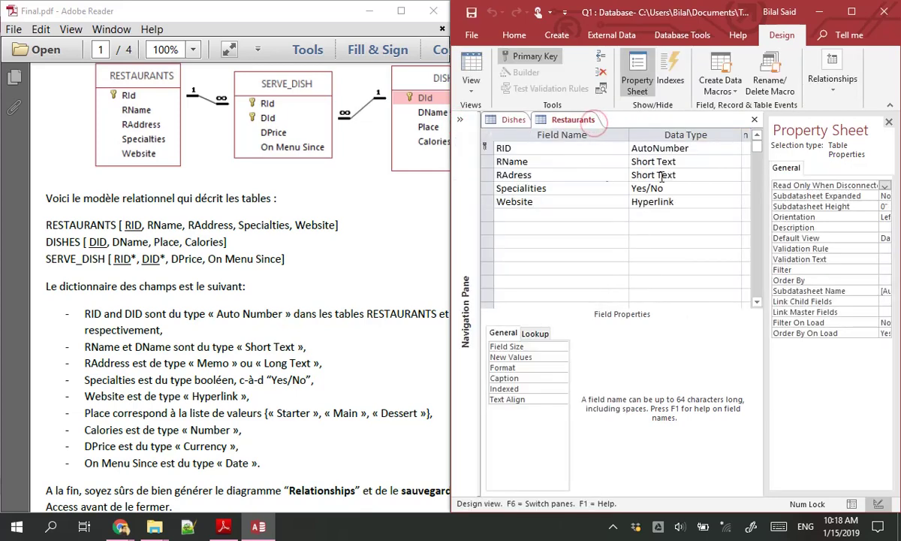
click(719, 172)
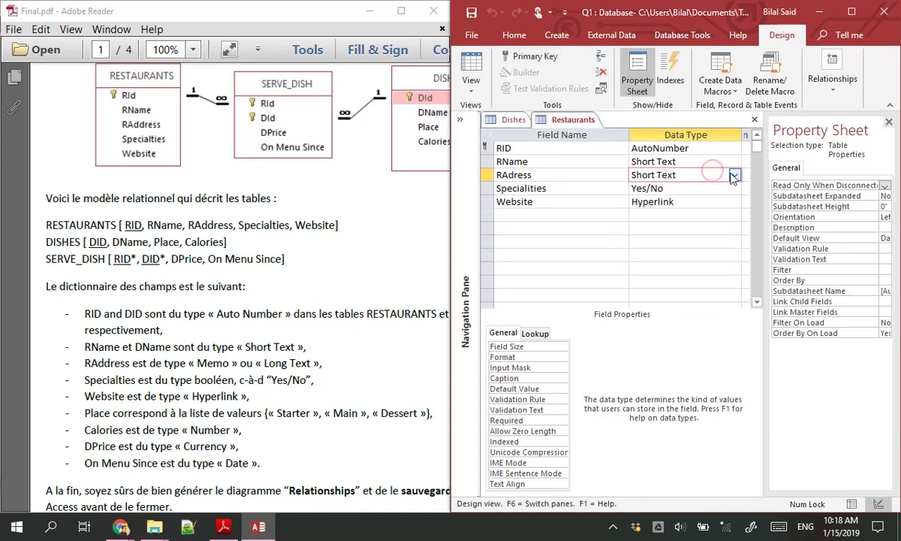
click(734, 174)
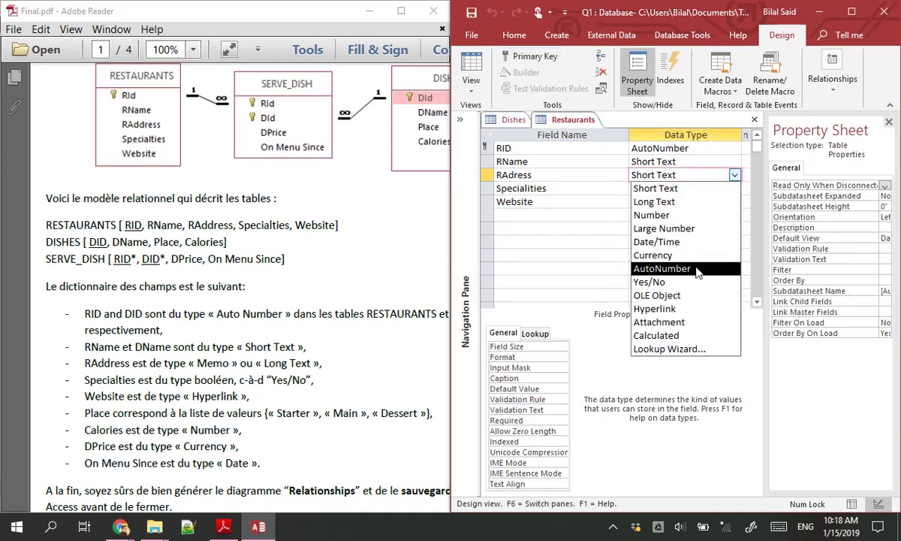
click(693, 201)
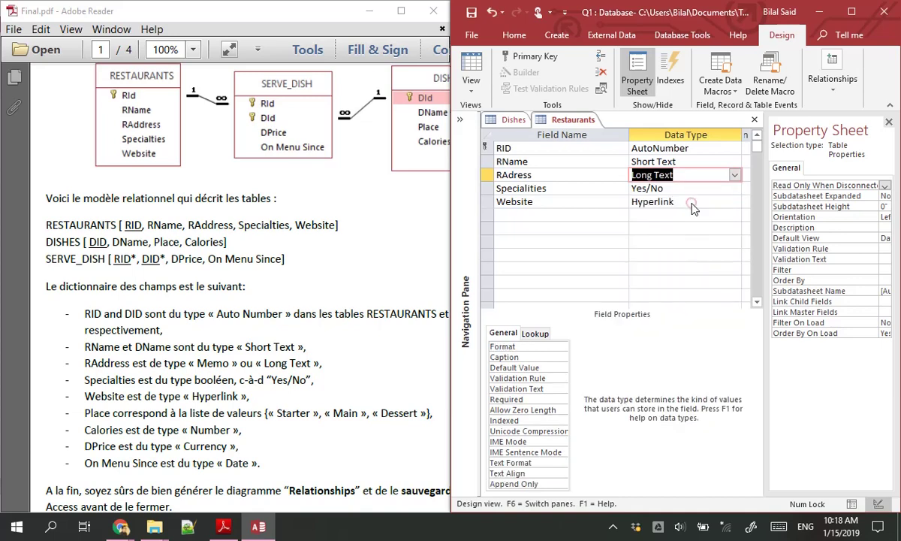
click(588, 189)
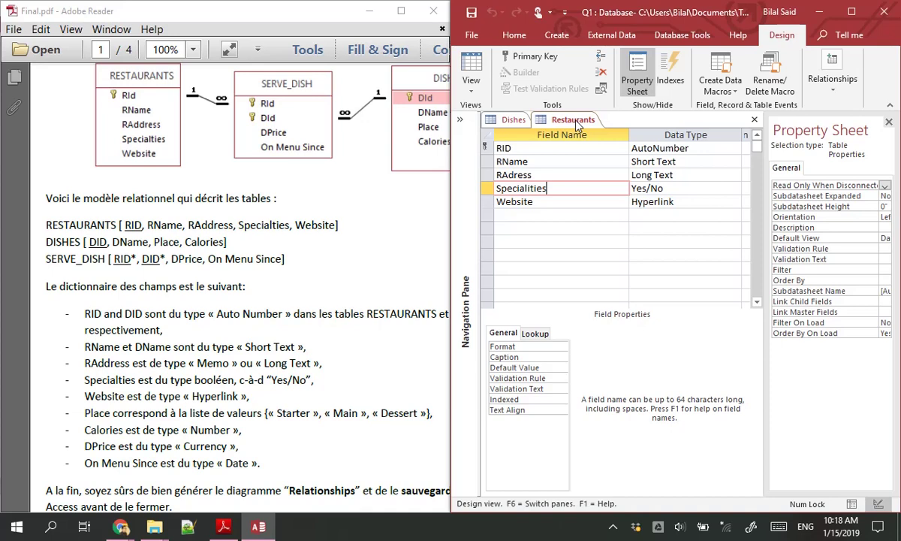
middle_click(575, 125)
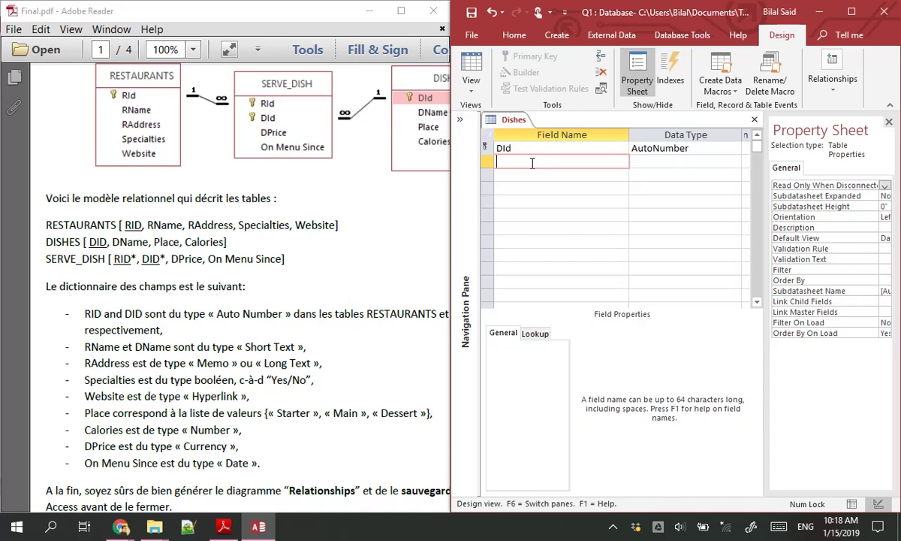
- Enter DName and Place as the next two Short Text fields in Dishes
text(DName)
key(Tab)
key(Tab)
key(Tab)
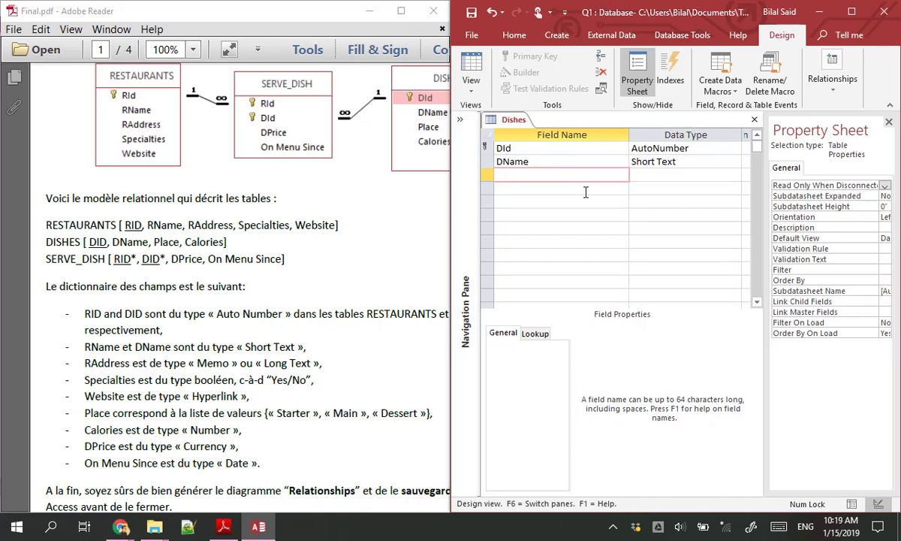
text(Place)
key(Tab)
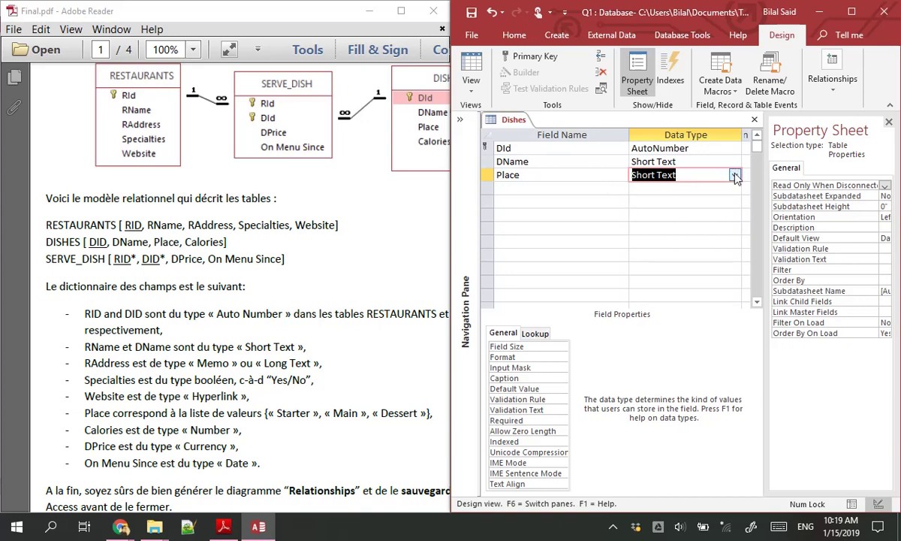
click(734, 174)
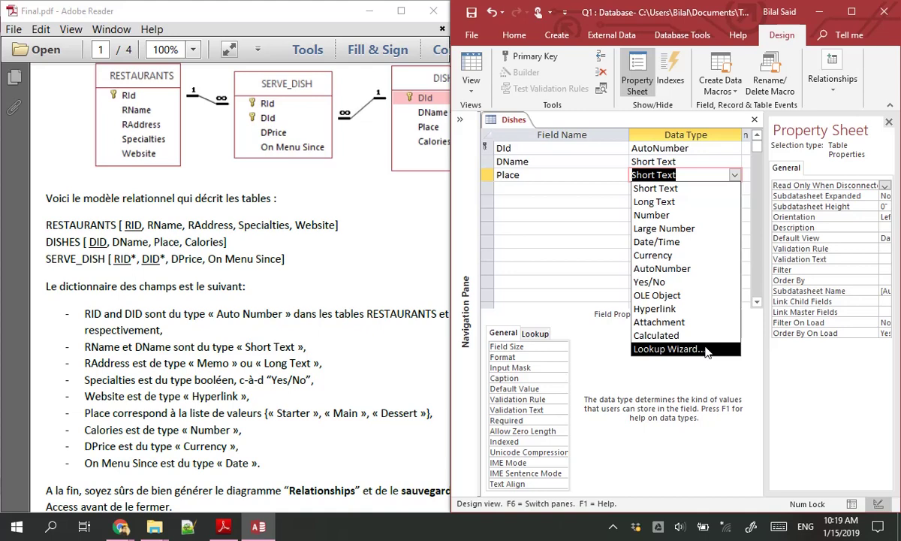
- Run the Lookup Wizard on Place with 'I will type in the values that I want' and reach the value list
click(668, 349)
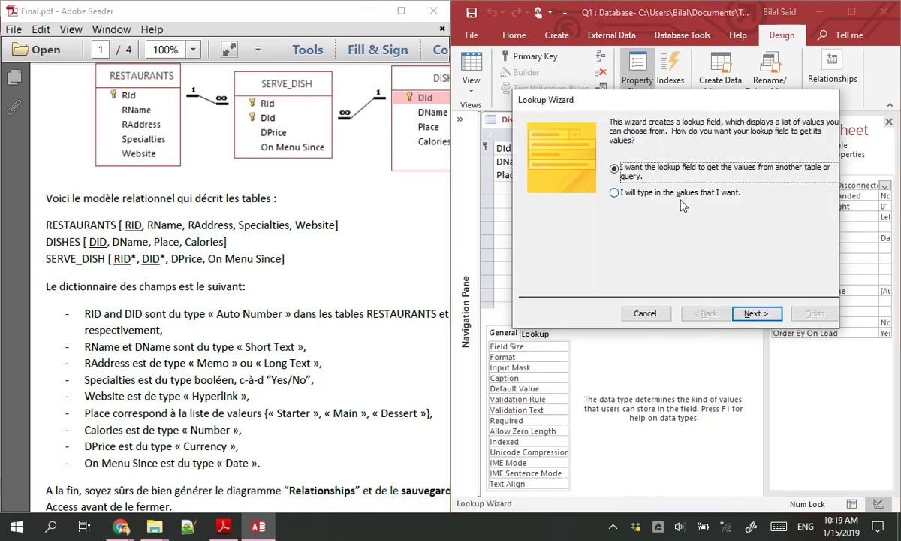
click(680, 196)
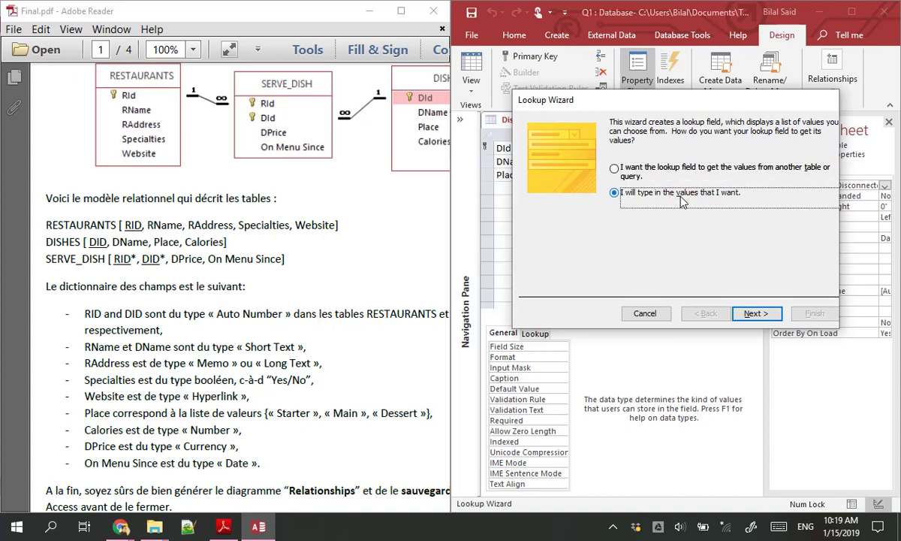
click(684, 173)
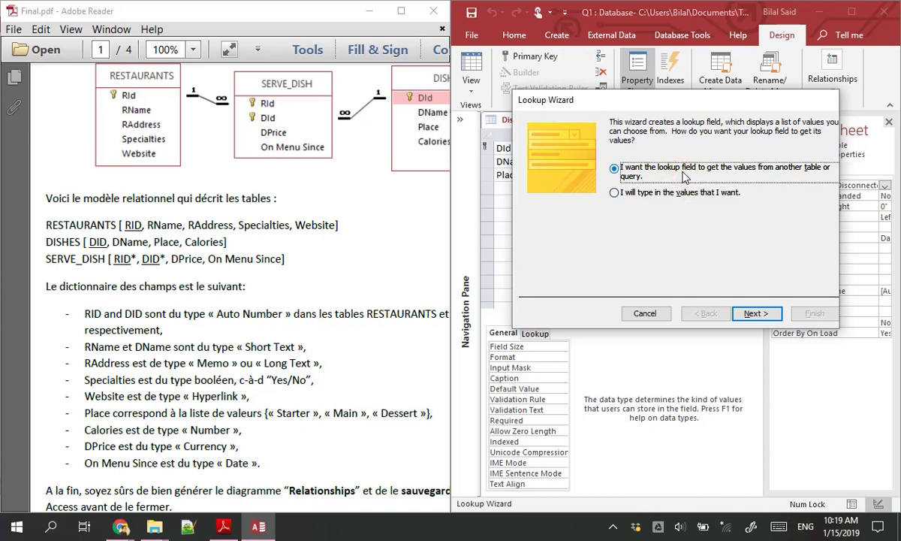
click(638, 191)
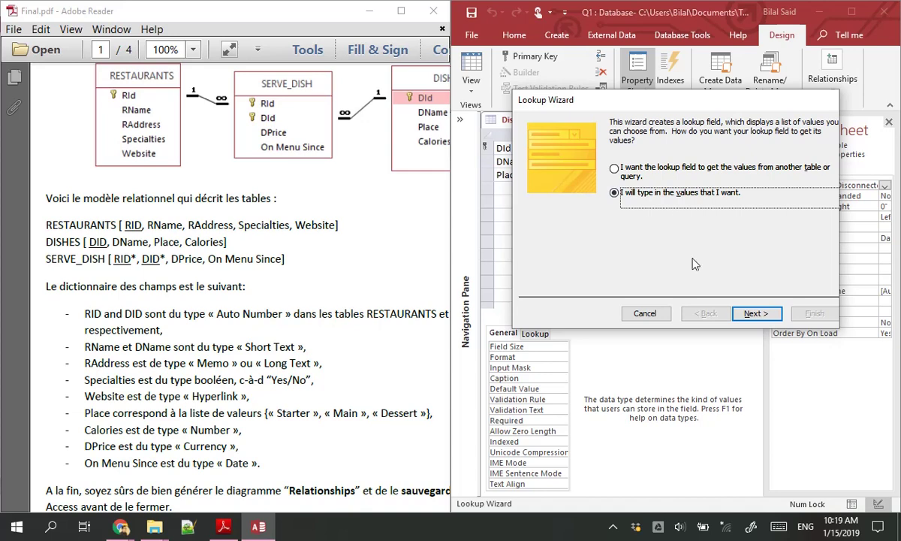
click(751, 312)
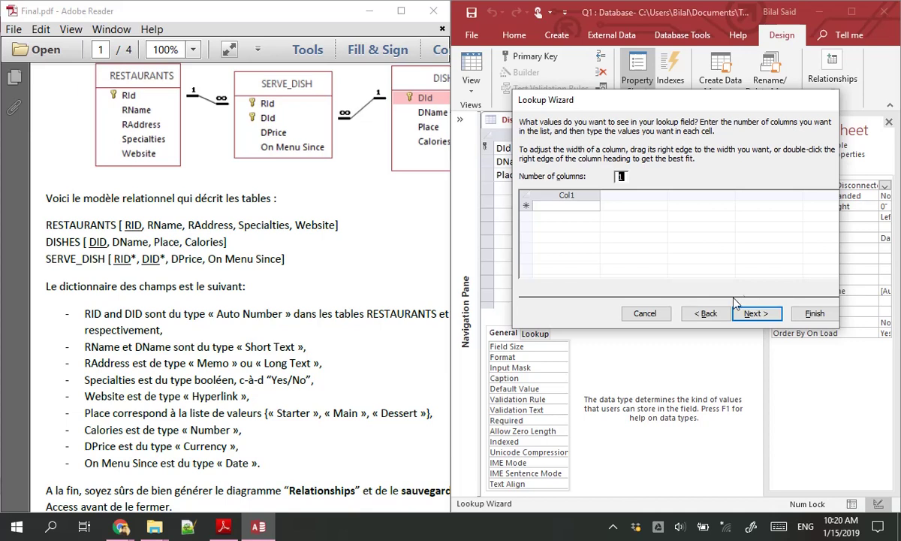
click(572, 209)
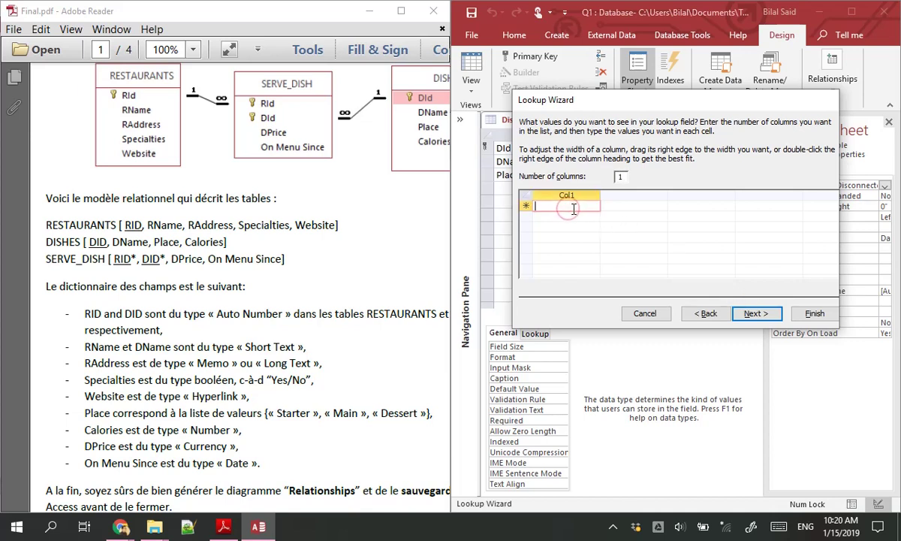
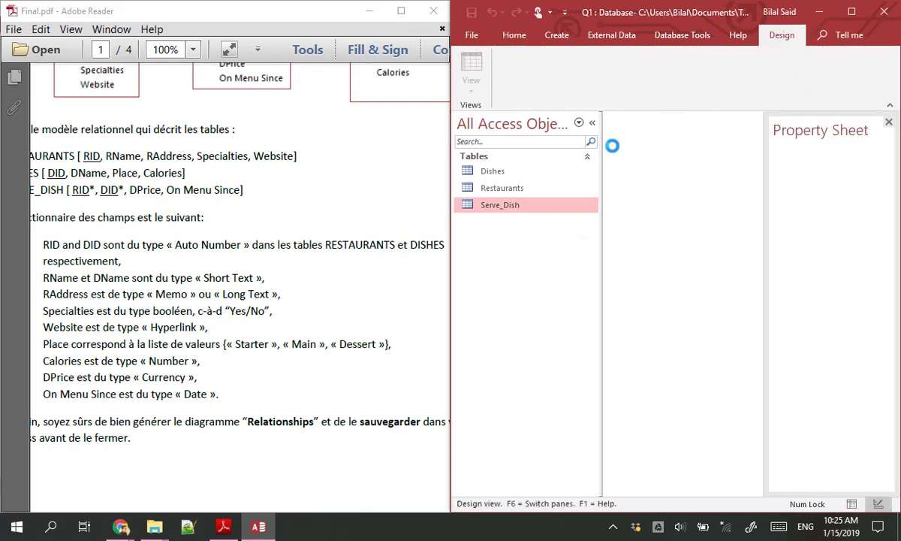
- Try making Serve_Dish's AutoNumber RId field a lookup; Access refuses with an error
click(590, 122)
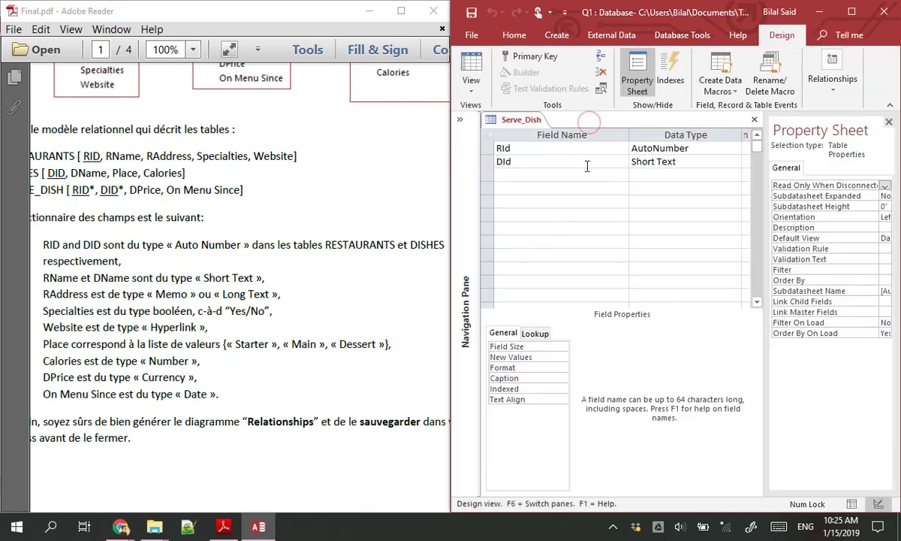
click(680, 148)
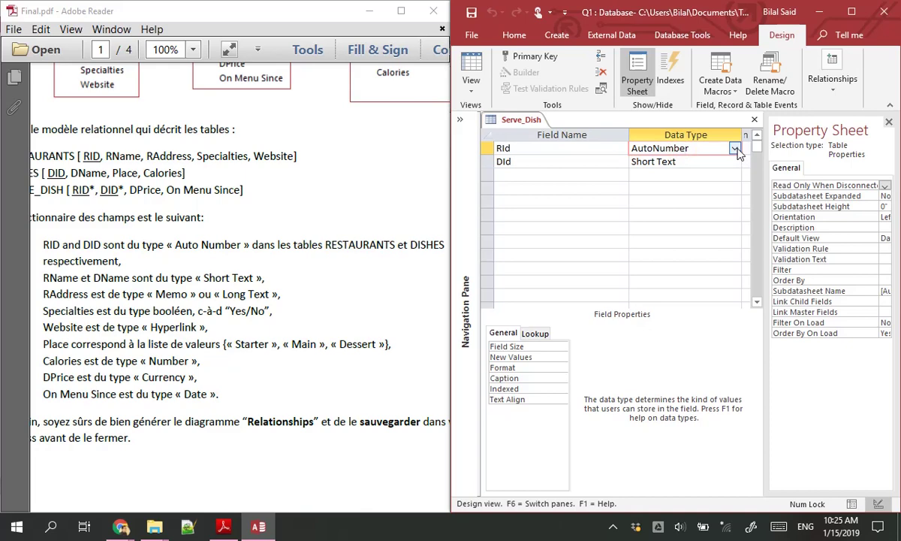
scroll(185, 104, up, 2)
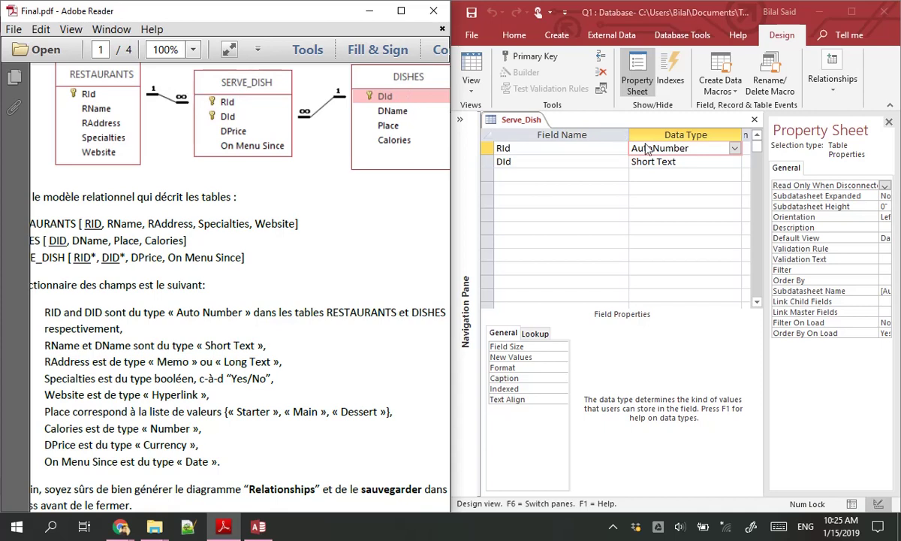
click(734, 149)
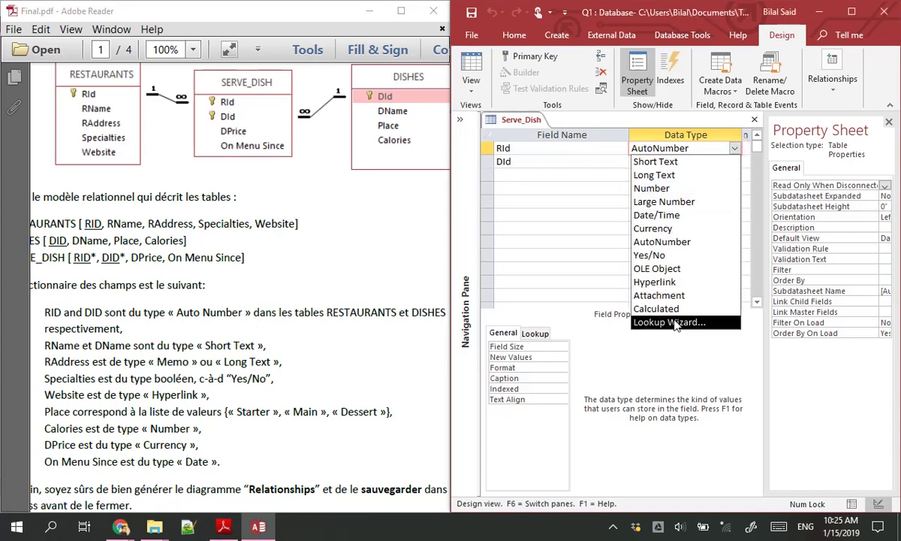
click(675, 323)
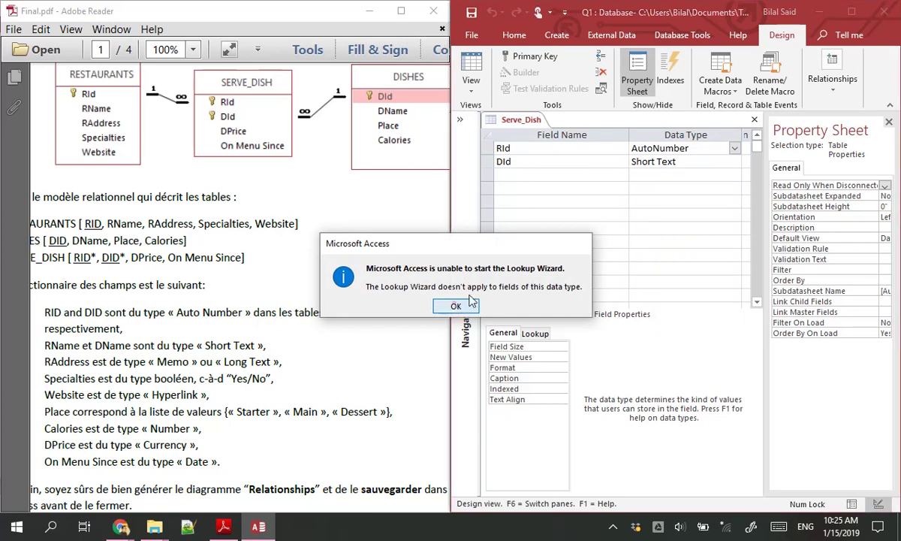
click(456, 307)
- Change RId's data type from AutoNumber to Short Text
text(short Text)
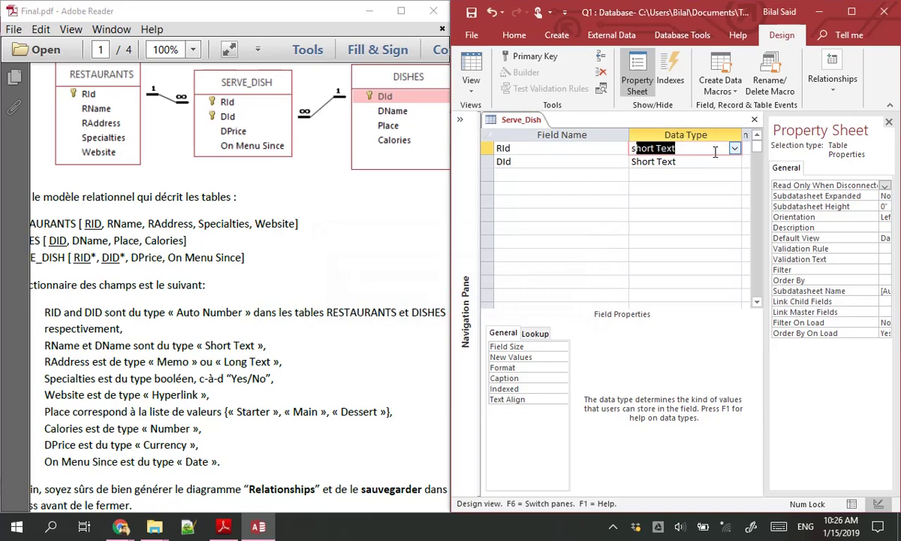
key(Return)
click(687, 162)
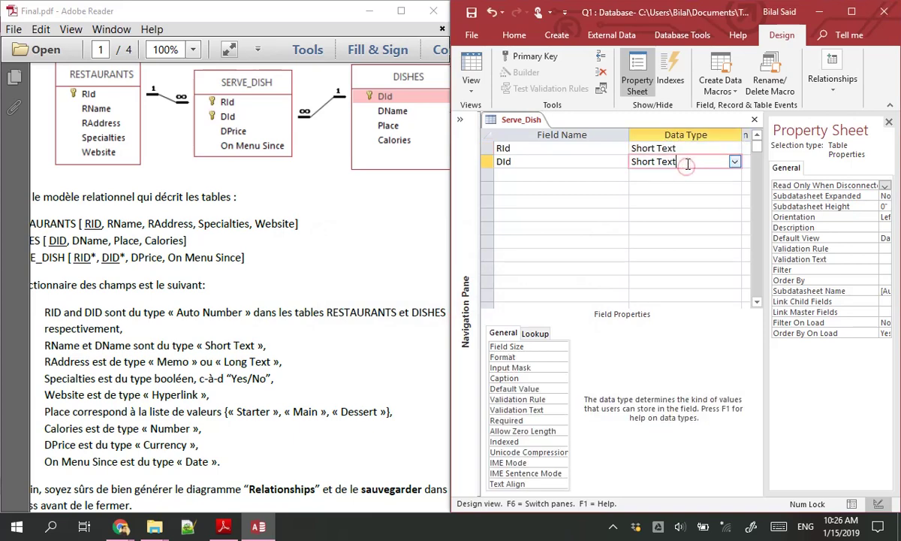
click(735, 149)
click(735, 149)
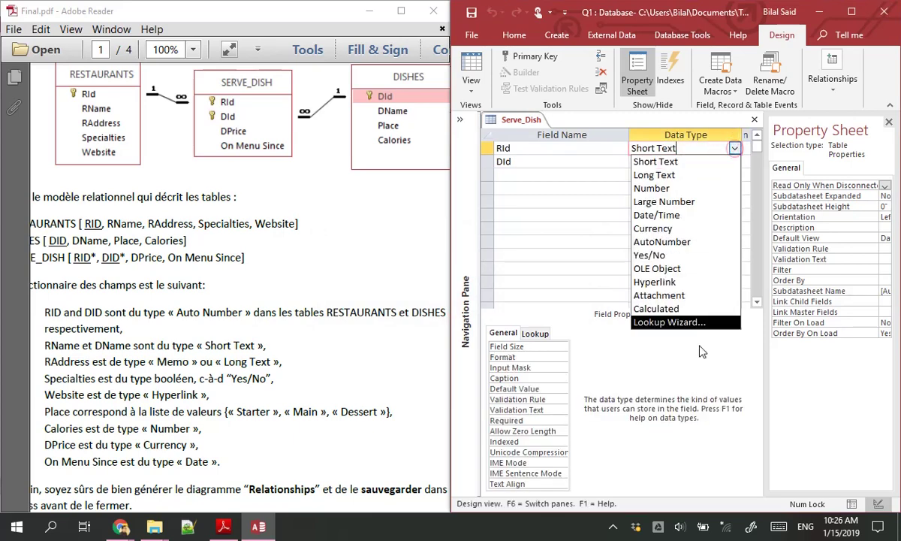
- Run the Lookup Wizard on RId using the Restaurants table's RID field, with data integrity enabled
click(695, 322)
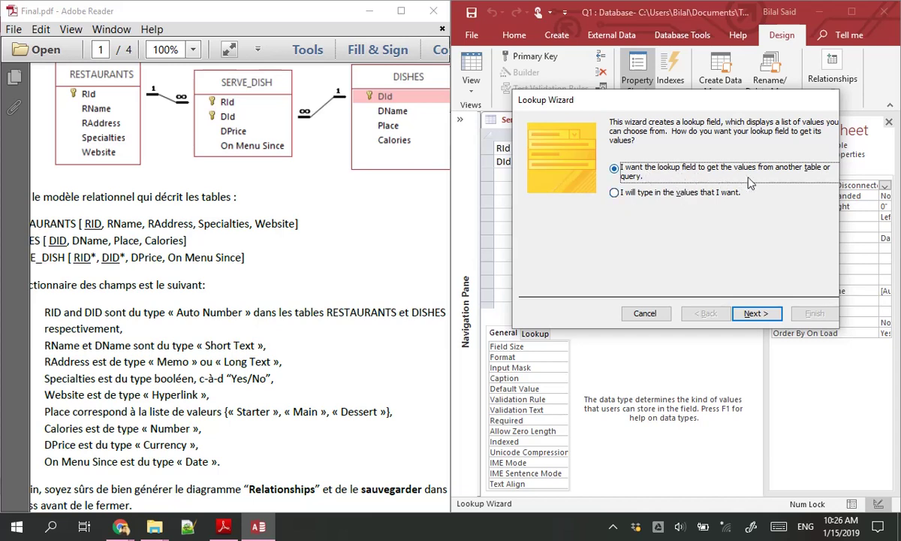
click(754, 313)
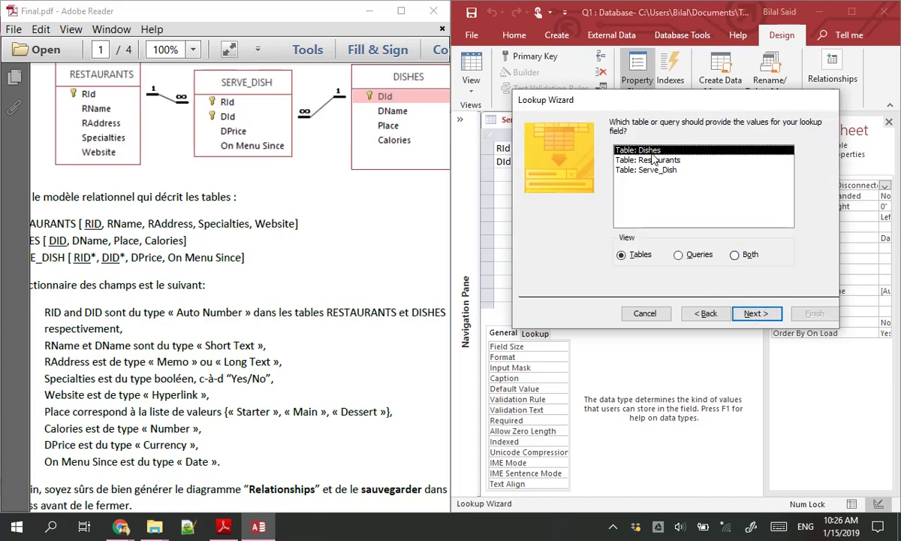
click(650, 158)
click(755, 313)
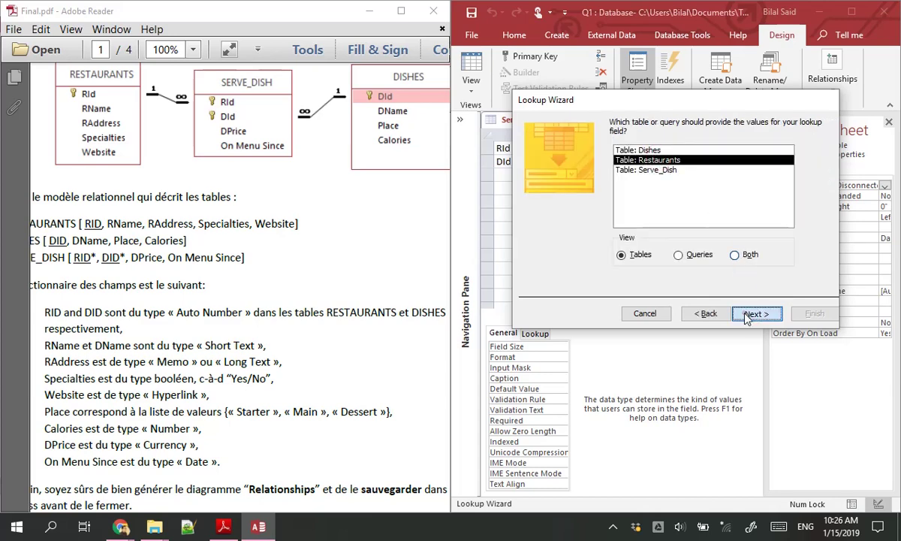
click(658, 224)
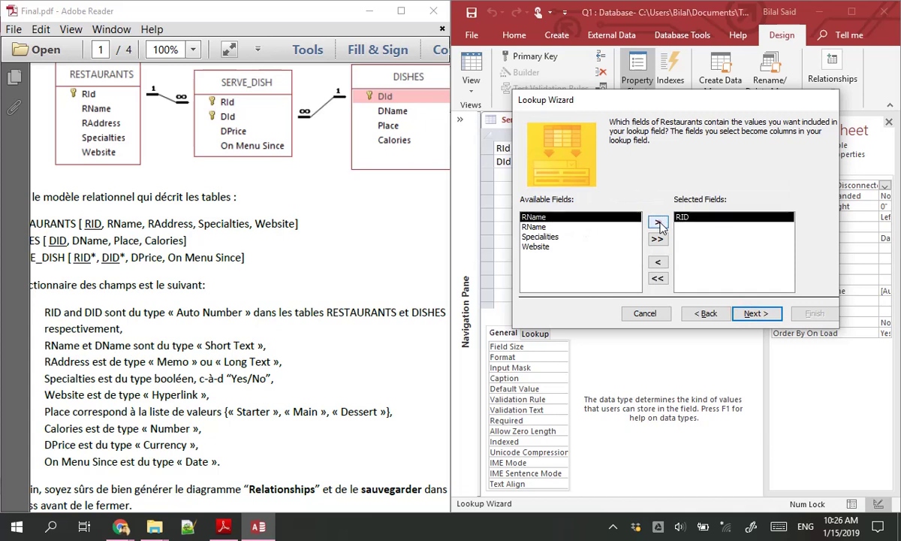
click(752, 308)
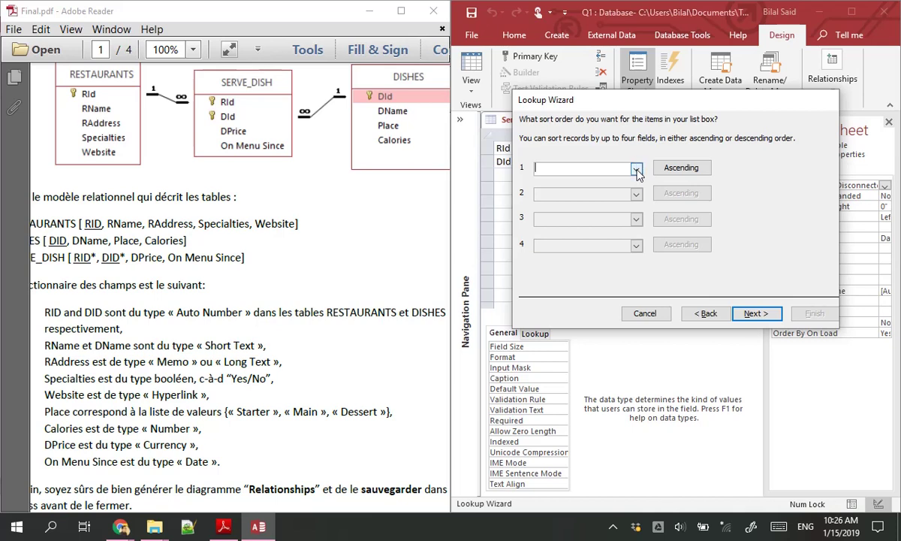
click(757, 314)
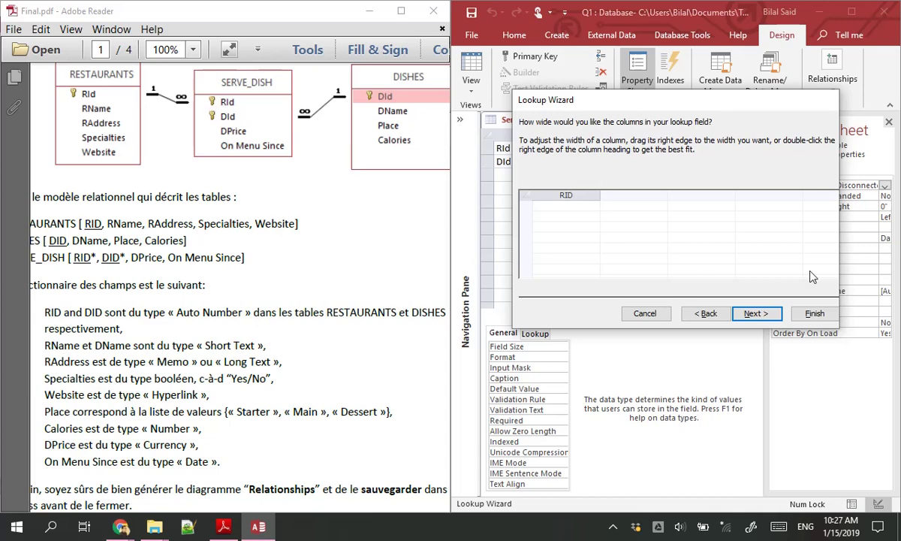
click(756, 313)
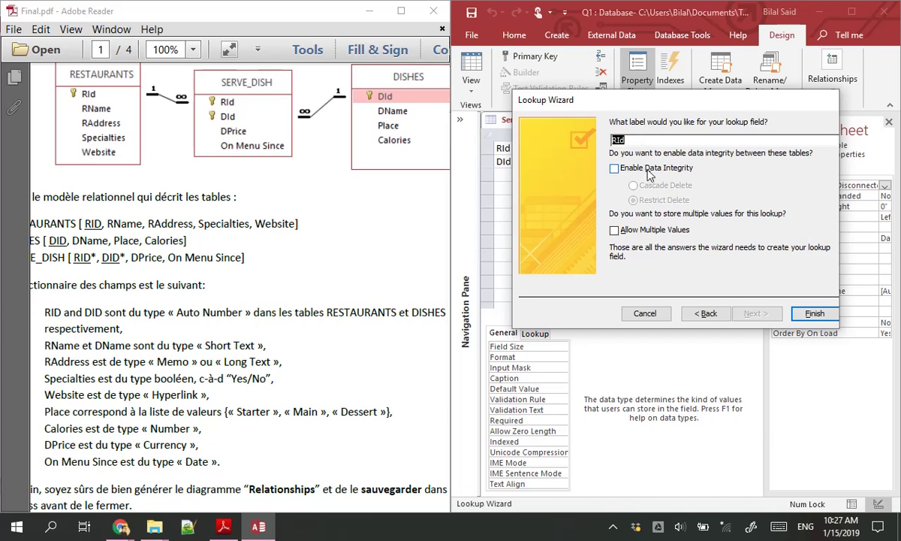
click(651, 173)
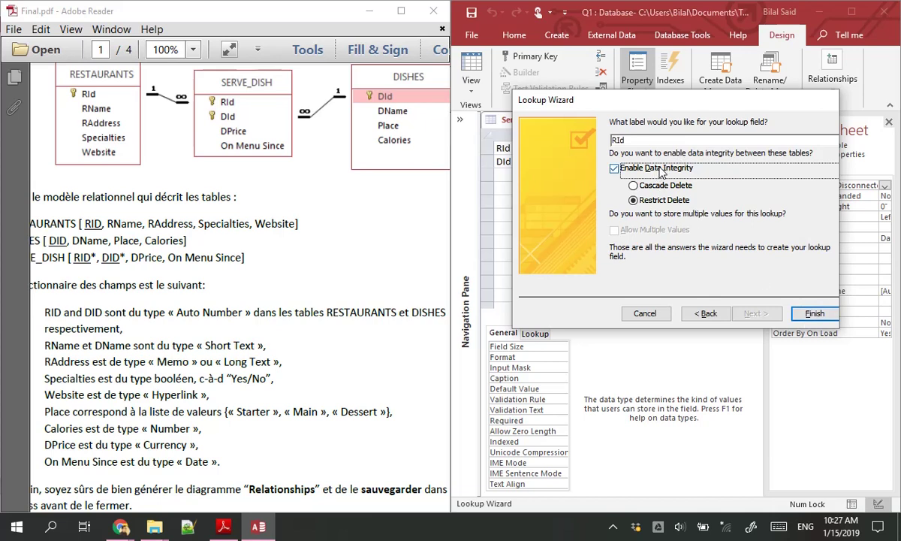
click(811, 315)
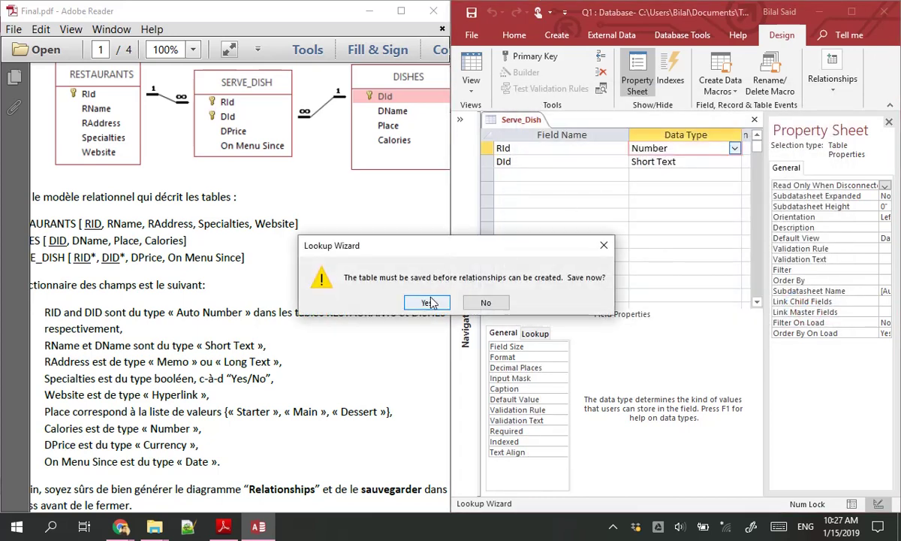
- Save the Serve_Dish table, resolve the conflicting-changes prompt, and close its design view
click(427, 301)
click(578, 164)
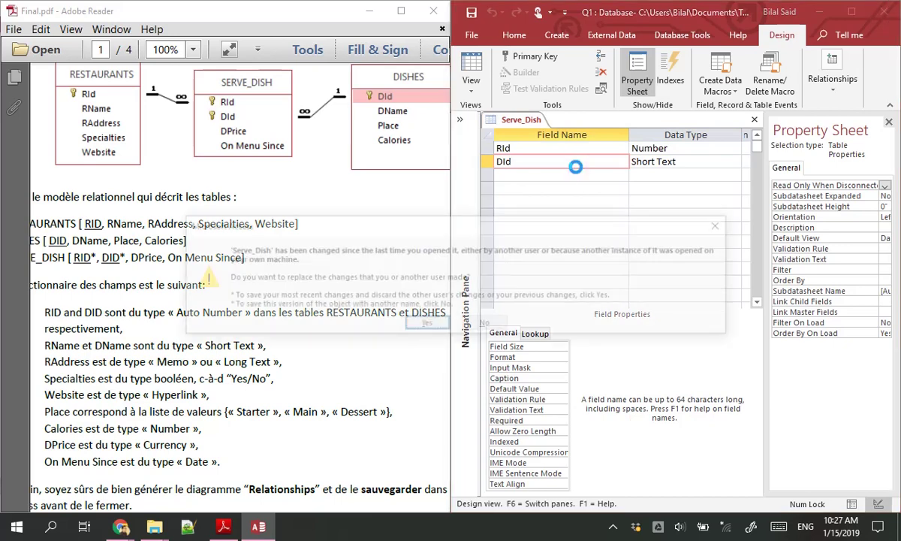
click(419, 318)
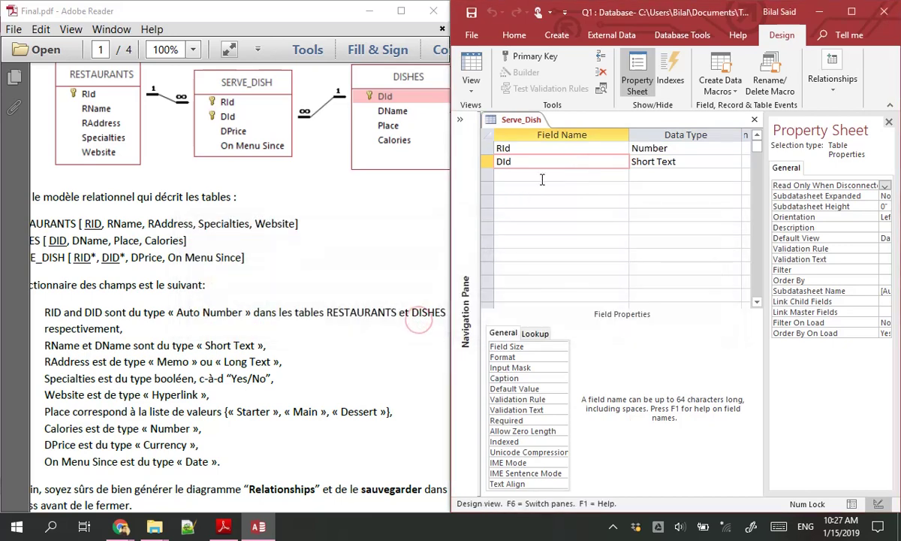
key(ctrl+w)
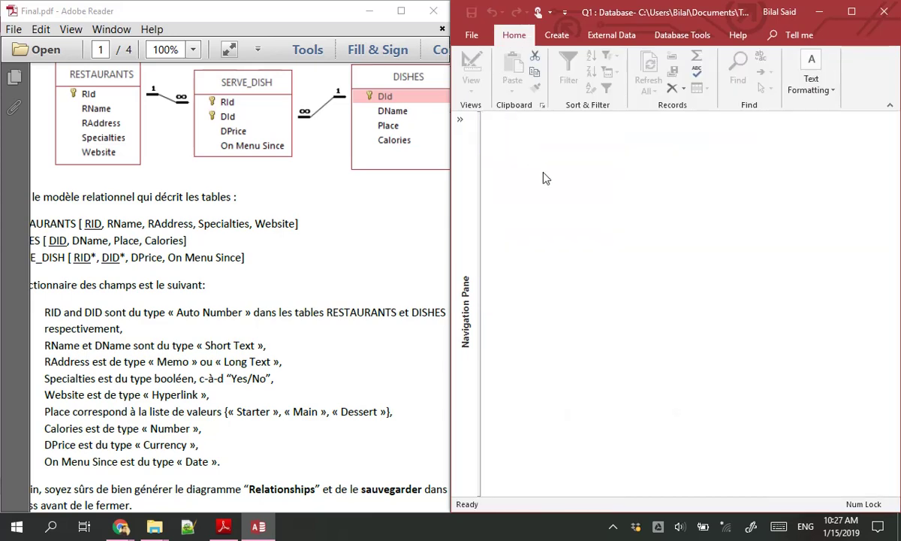
click(666, 39)
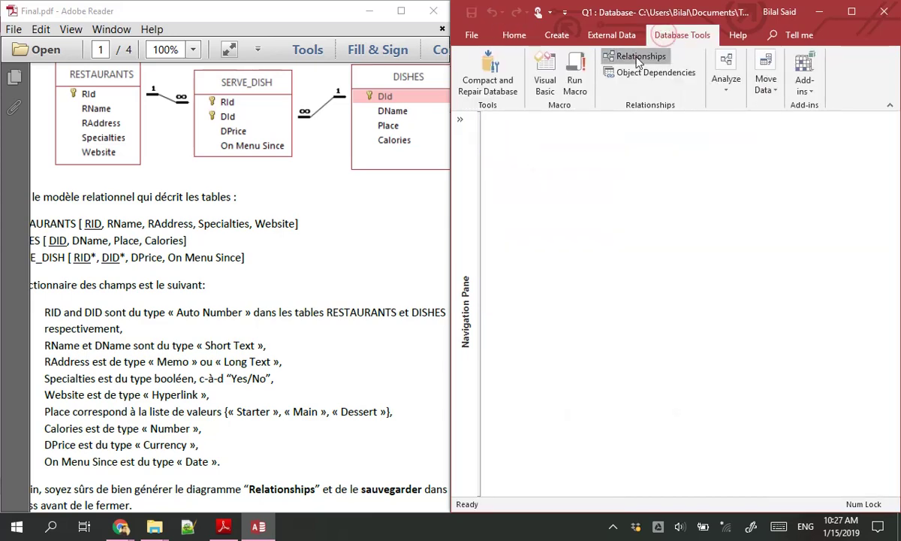
- Link Dishes' DId to Serve_Dish's DId with referential integrity; Access reports mismatched data types
click(637, 57)
drag(659, 297, 626, 295)
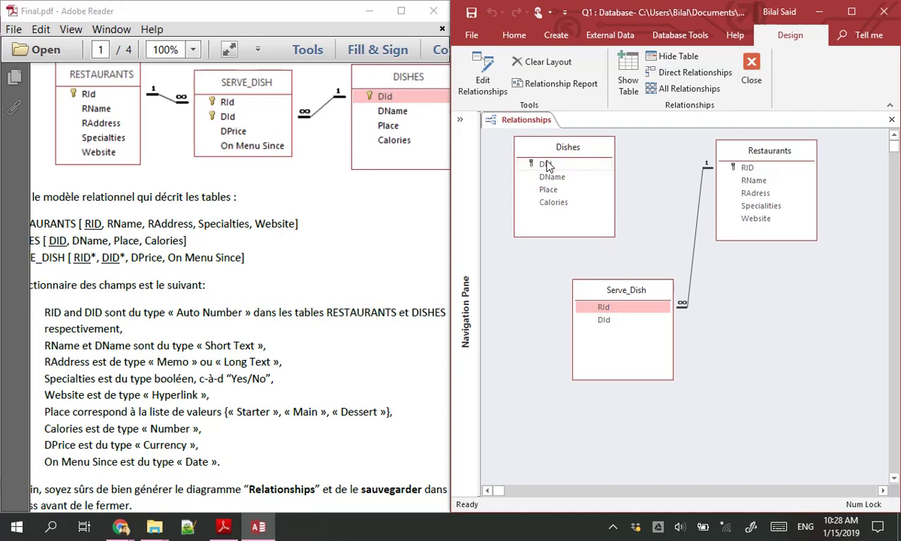
drag(547, 165, 605, 324)
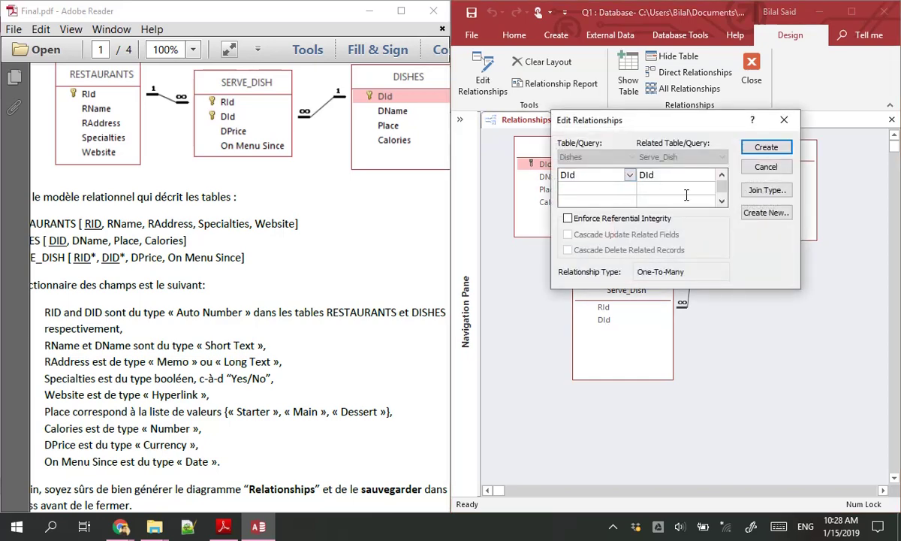
click(571, 218)
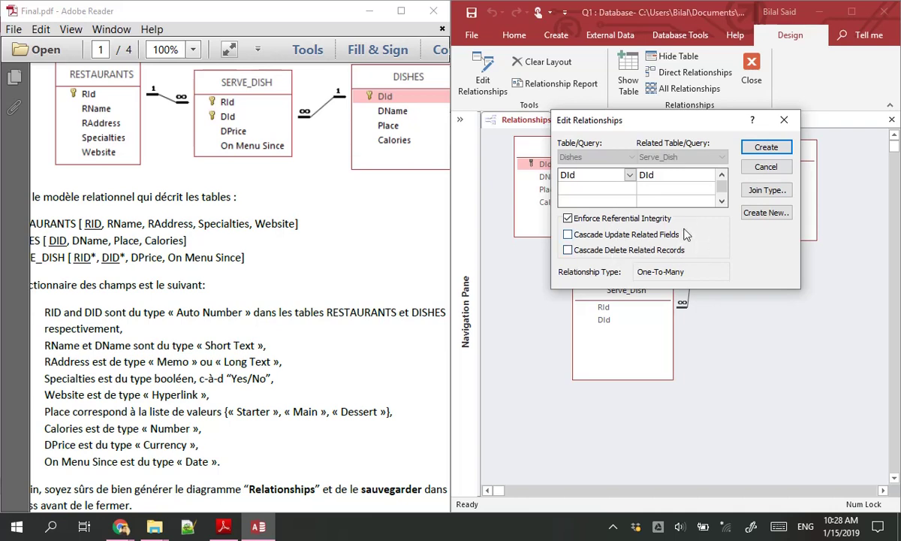
click(773, 148)
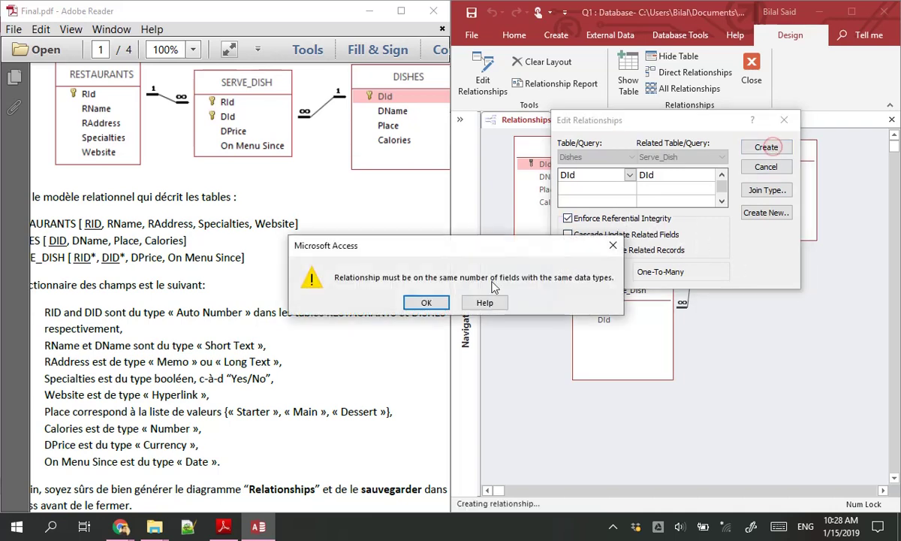
click(426, 304)
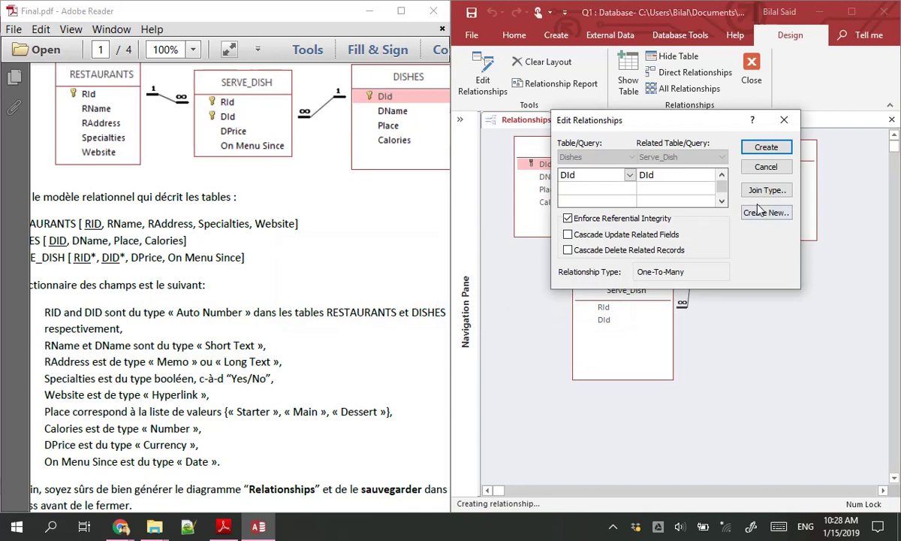
- Close the Edit Relationships dialog without creating the Dishes–Serve_Dish link
click(684, 174)
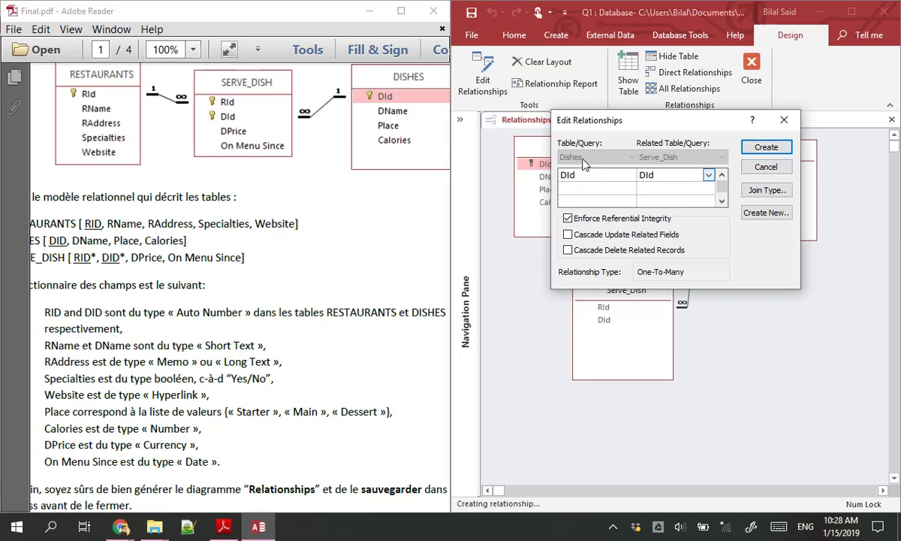
click(783, 120)
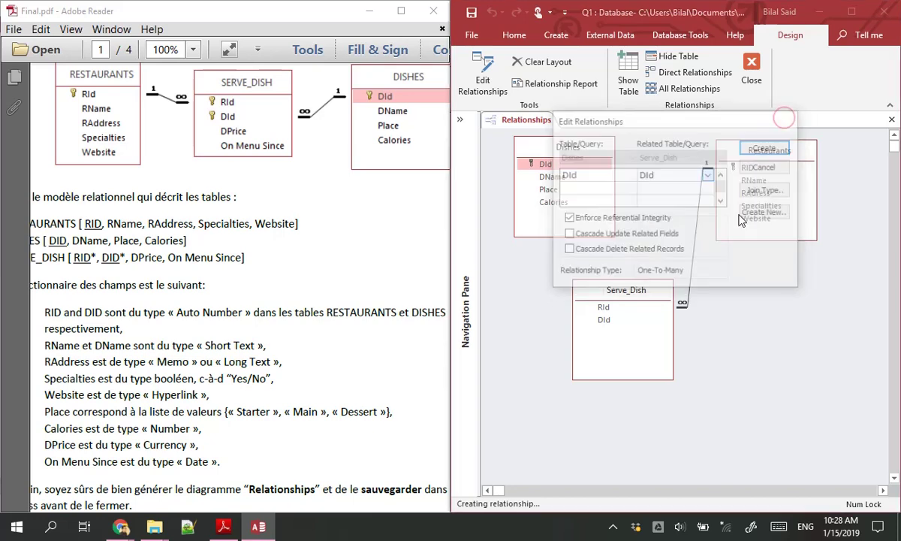
click(711, 259)
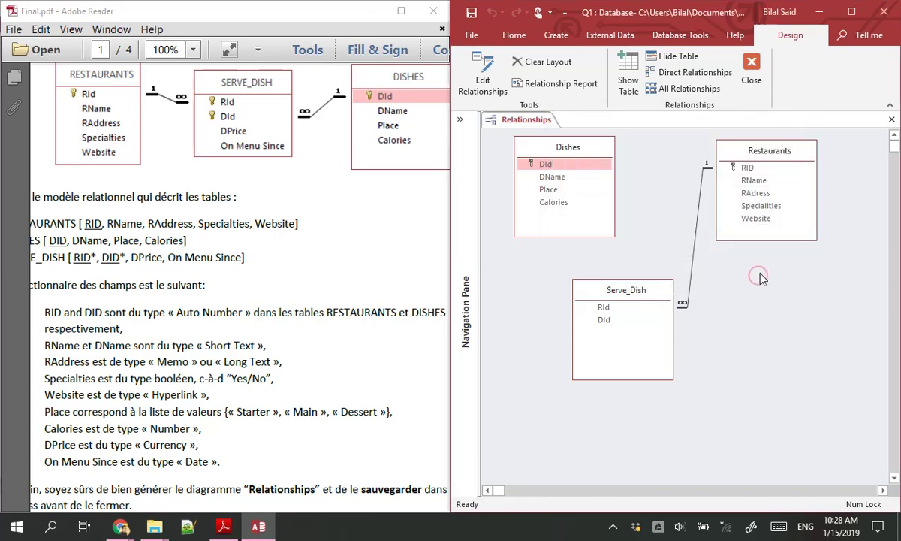
- Open Serve_Dish in Design View and set the DId field's data type to Number
click(752, 78)
click(459, 119)
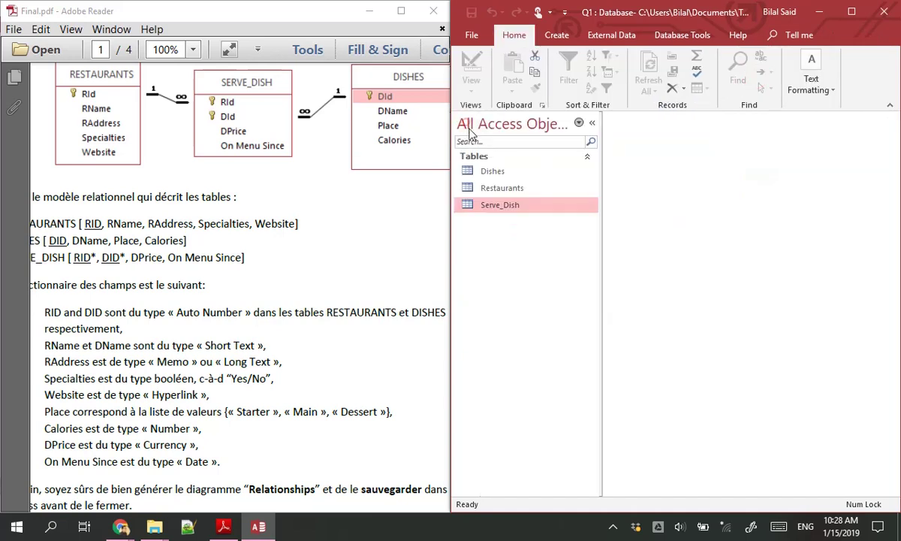
click(492, 171)
click(508, 207)
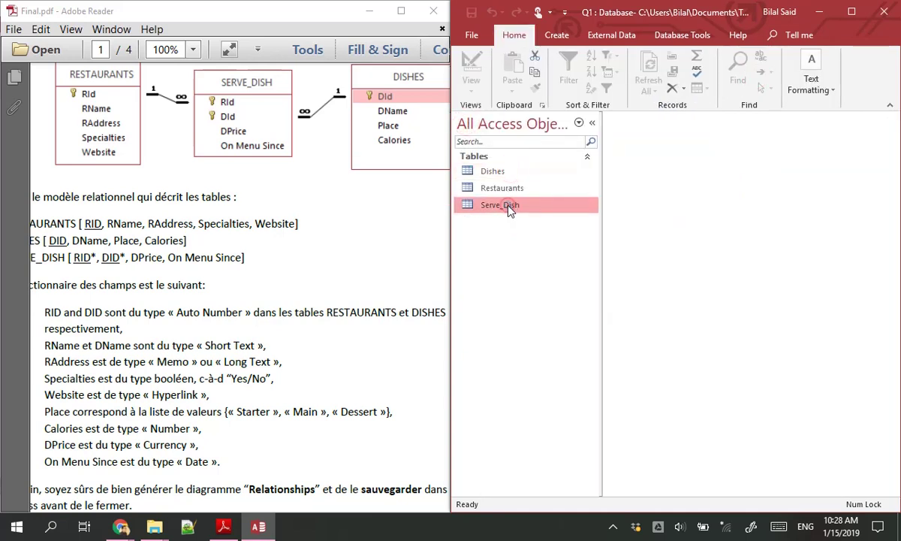
right_click(508, 209)
click(526, 218)
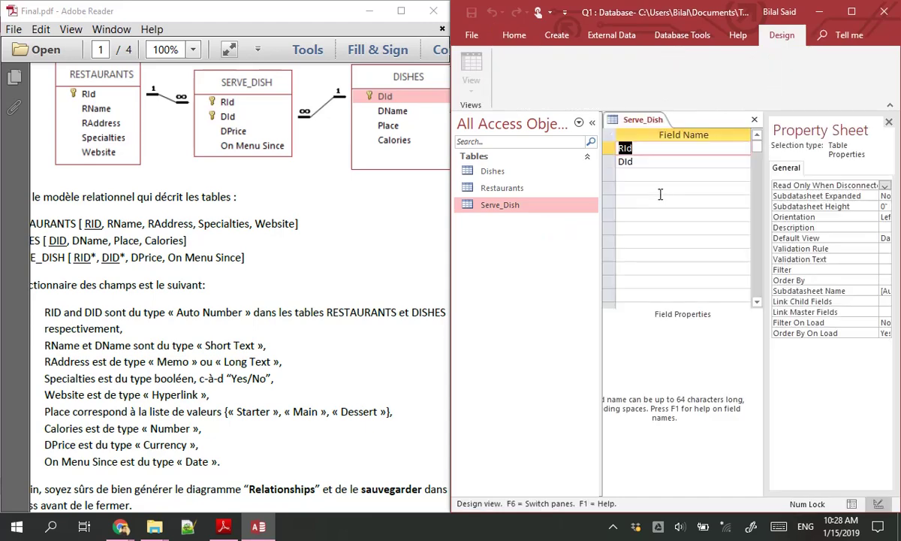
click(647, 163)
click(591, 123)
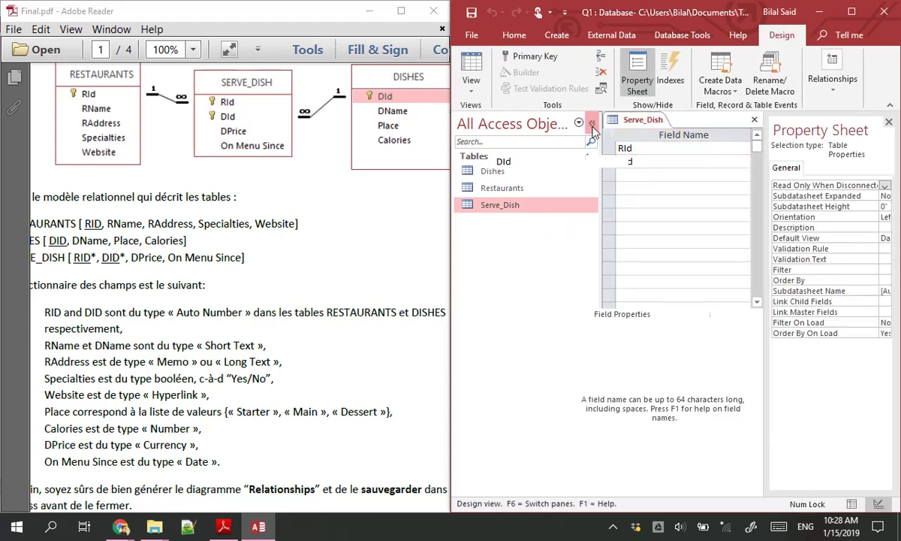
click(653, 161)
click(734, 162)
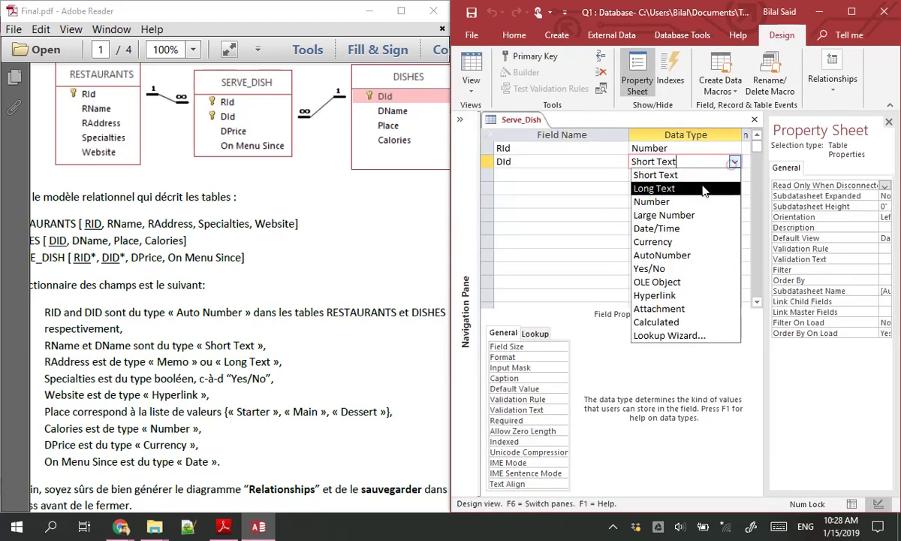
click(676, 201)
click(563, 174)
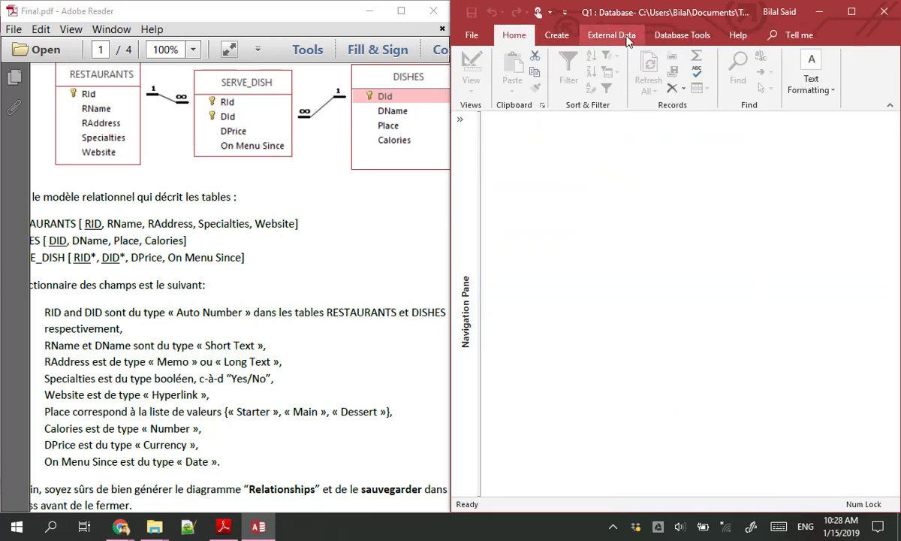
- Create a one-to-many Dishes–Serve_Dish relationship on DId with referential integrity enforced
click(682, 35)
click(642, 60)
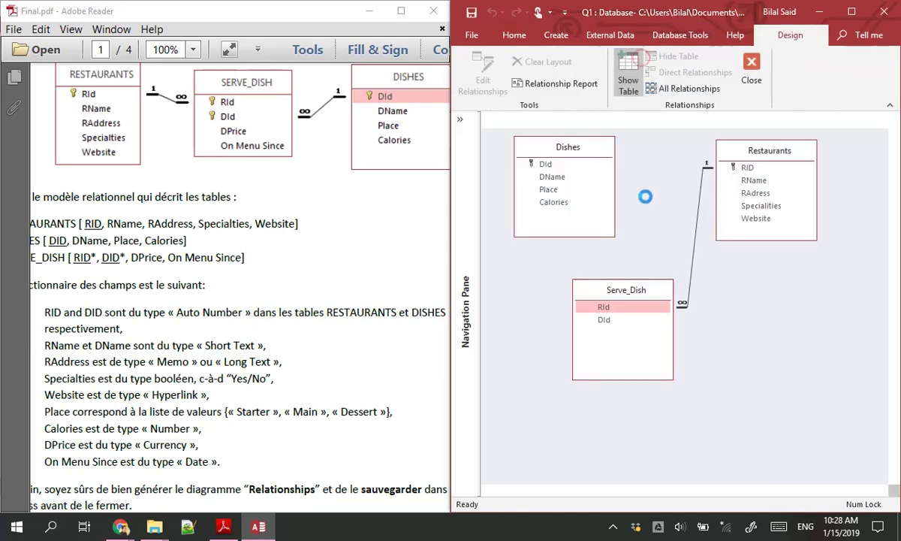
drag(546, 165, 608, 320)
click(611, 220)
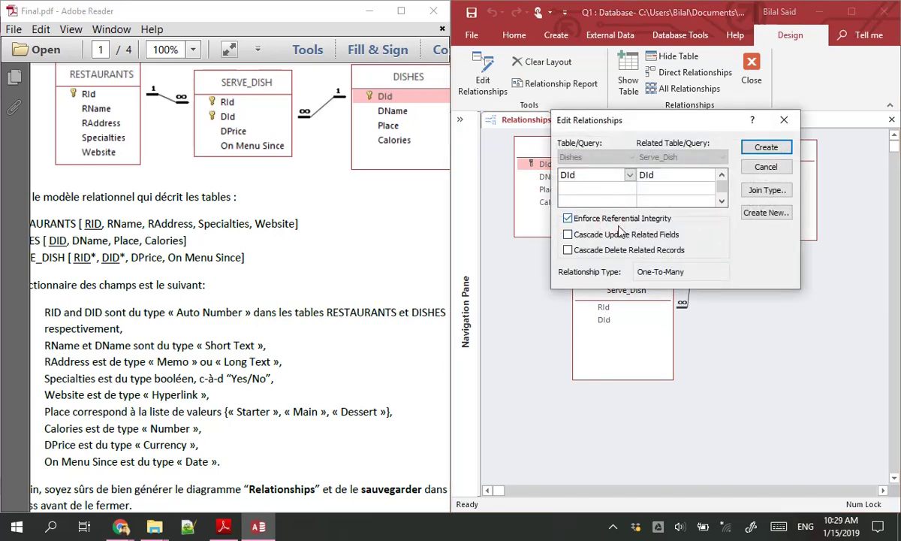
click(766, 147)
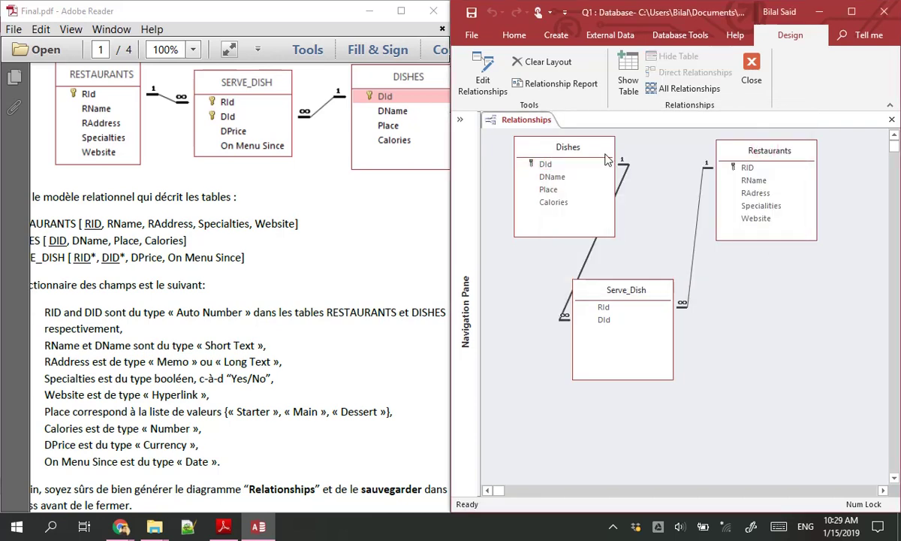
- Rearrange the Serve_Dish, Dishes and Restaurants tables, then close and save the relationships layout
drag(631, 295, 681, 291)
drag(589, 155, 567, 156)
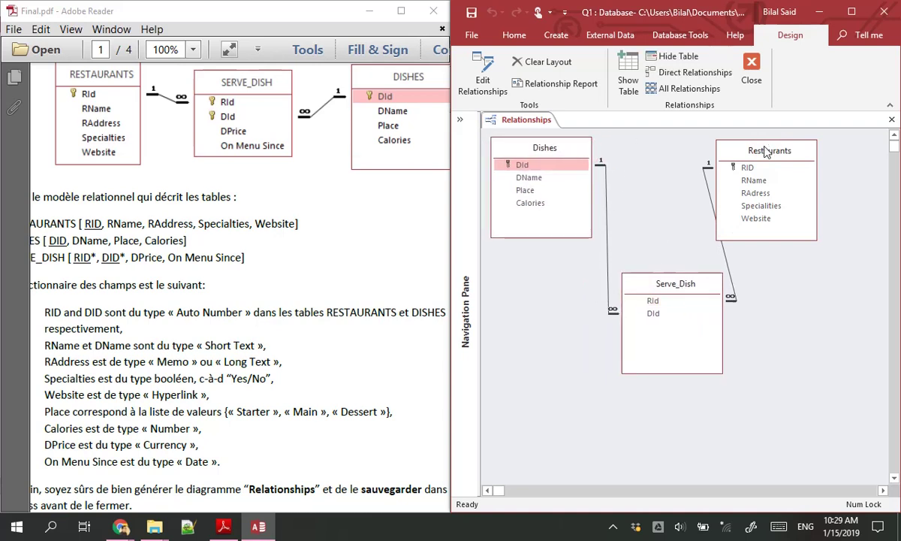
drag(770, 153, 797, 155)
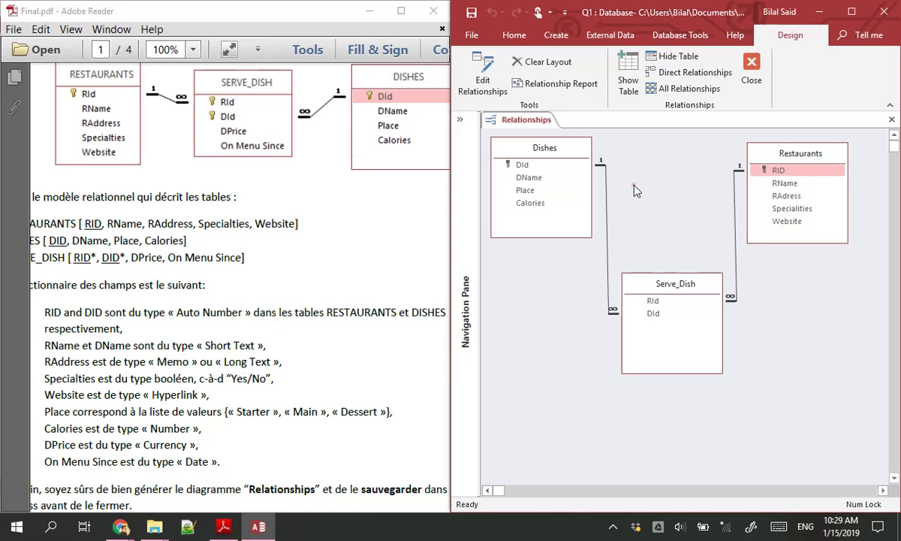
click(750, 71)
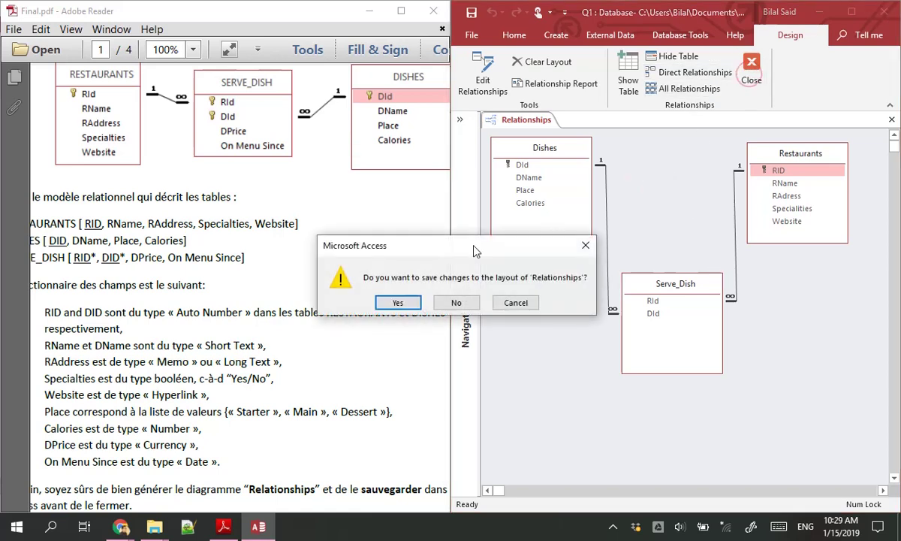
click(406, 304)
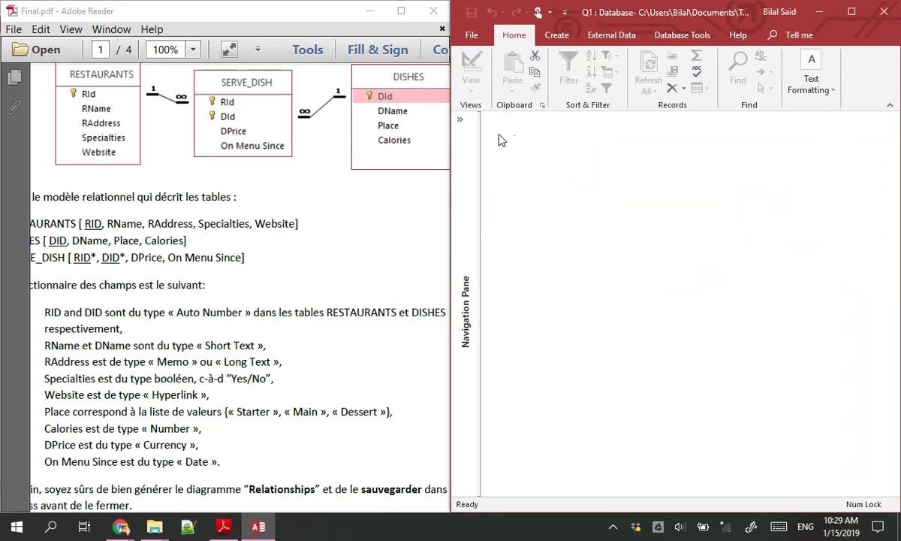
- Open the empty Serve_Dish datasheet, check the RId lookup list in a new record, then close it
click(461, 120)
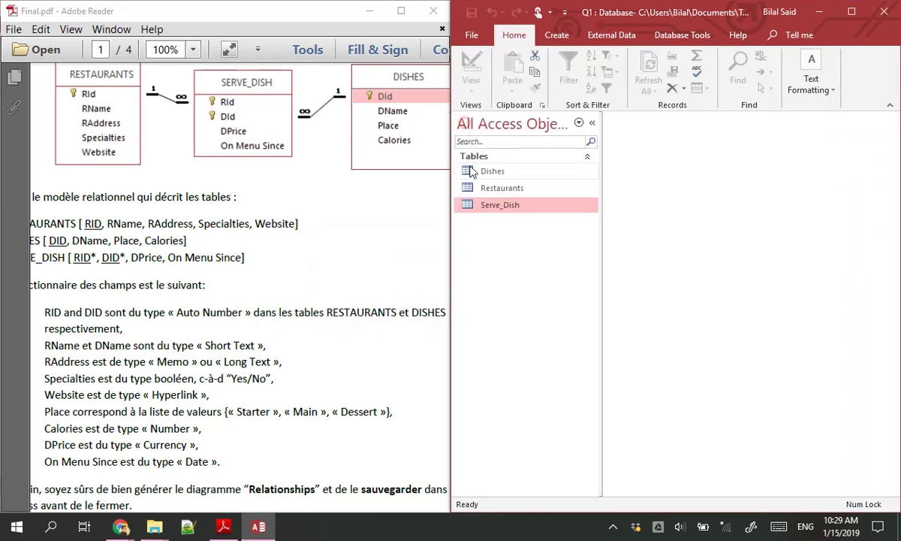
double_click(499, 205)
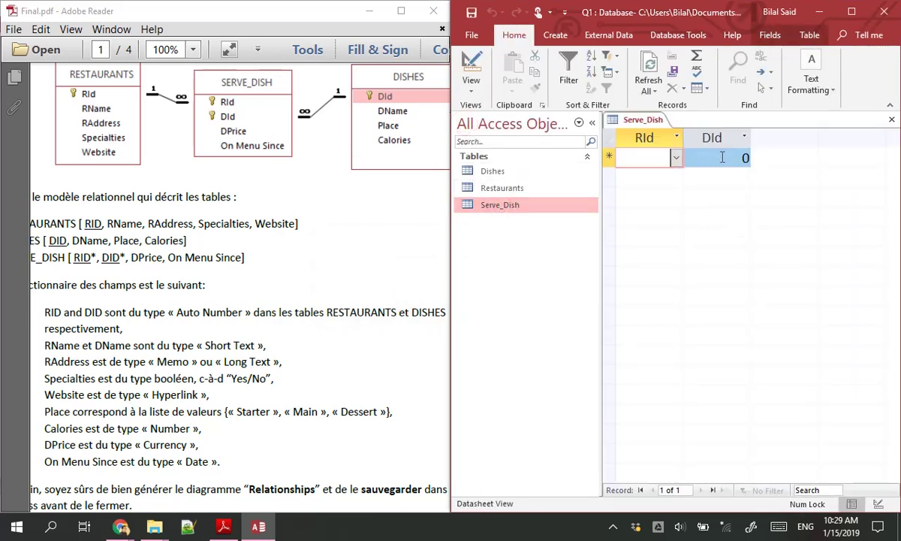
click(721, 156)
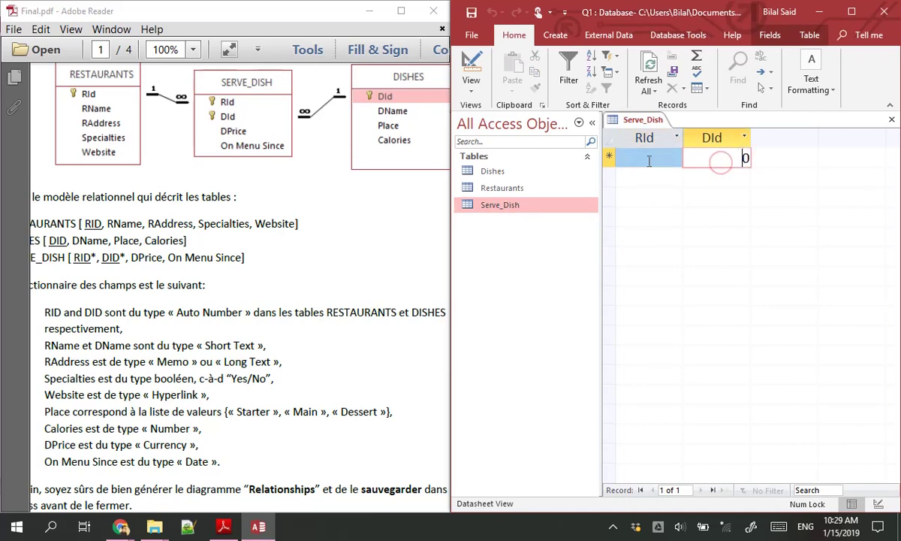
click(612, 156)
click(644, 157)
click(675, 157)
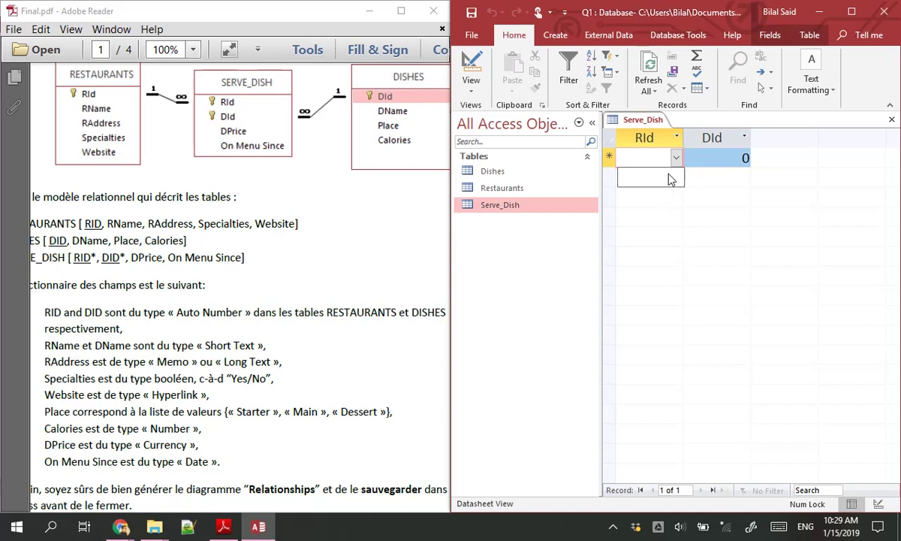
click(725, 154)
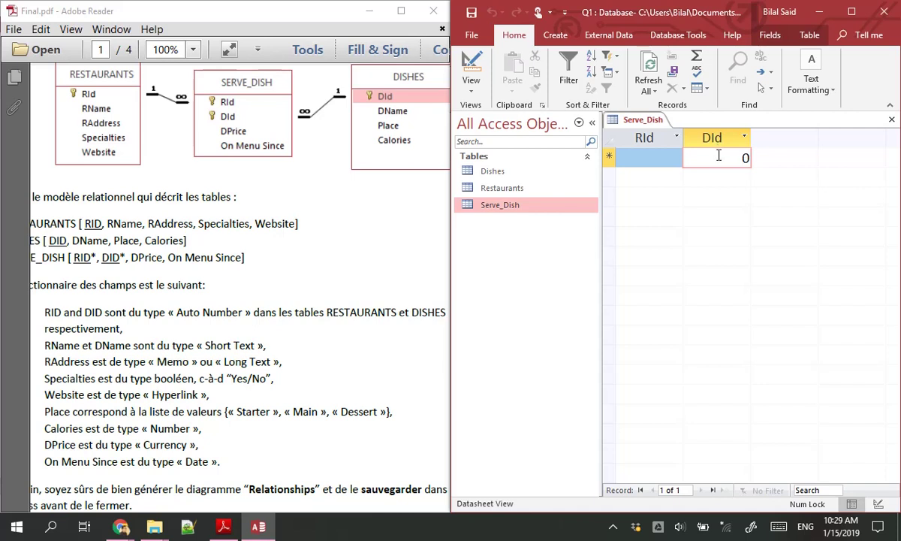
click(653, 121)
key(ctrl+w)
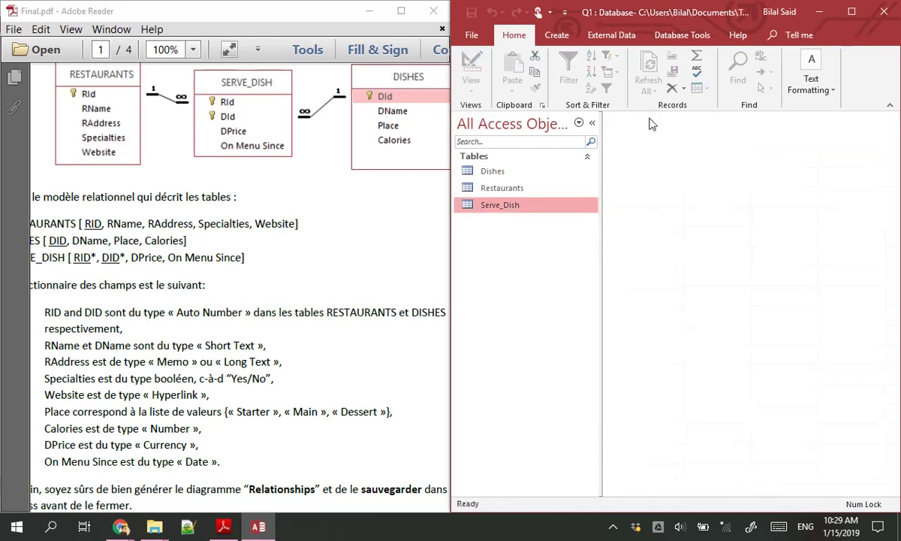
- Delete the Dishes–Serve_Dish relationship line in the Relationships diagram and confirm with Yes
click(681, 35)
click(639, 55)
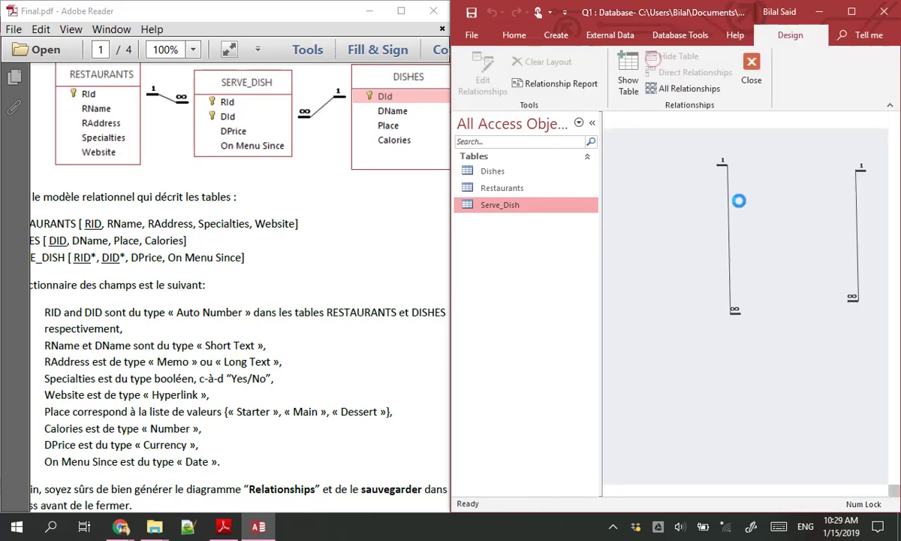
key(F11)
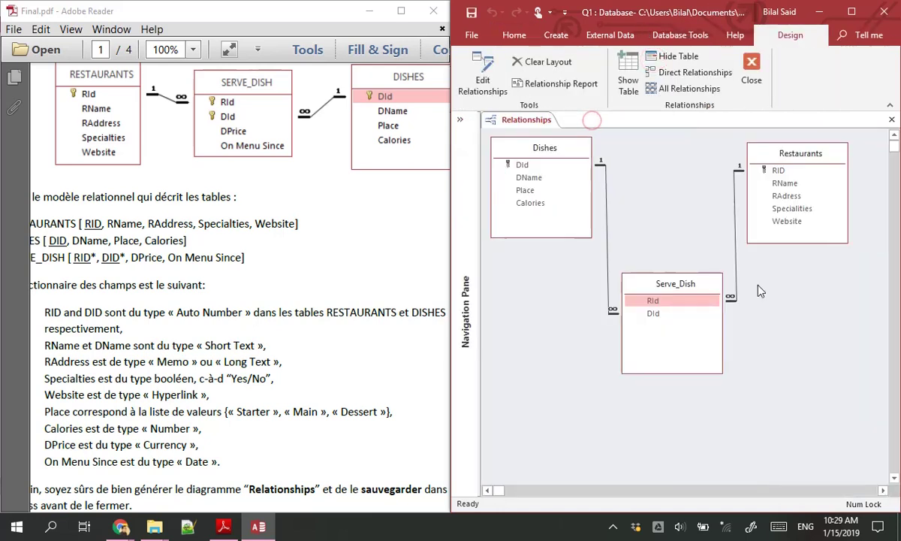
click(607, 207)
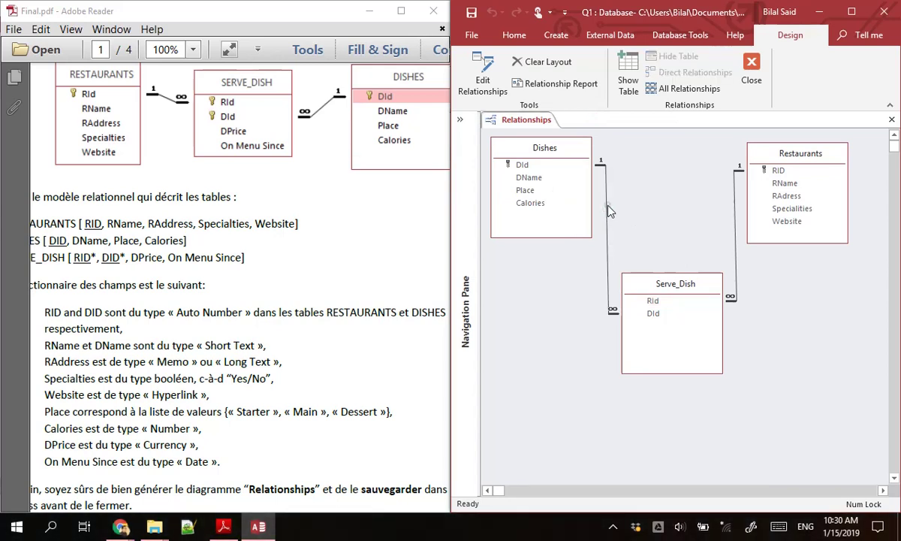
right_click(608, 204)
click(627, 232)
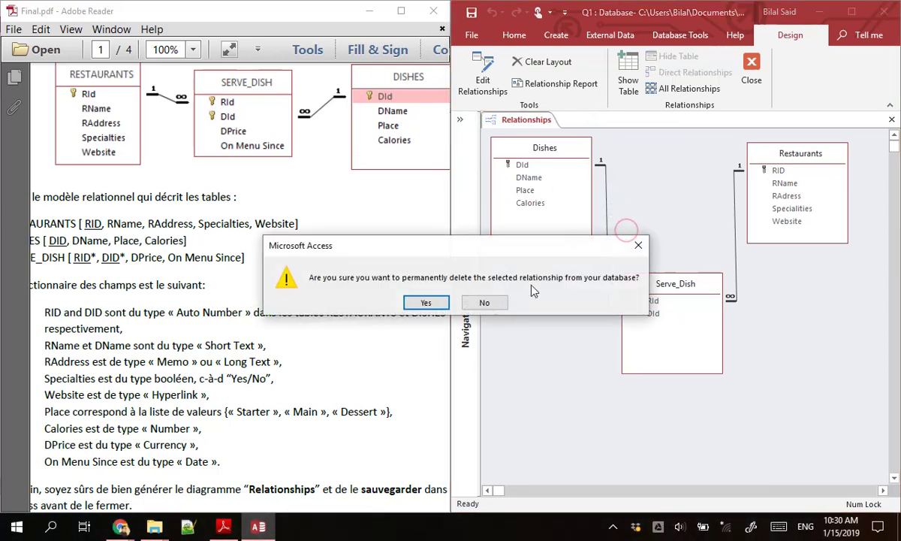
click(425, 301)
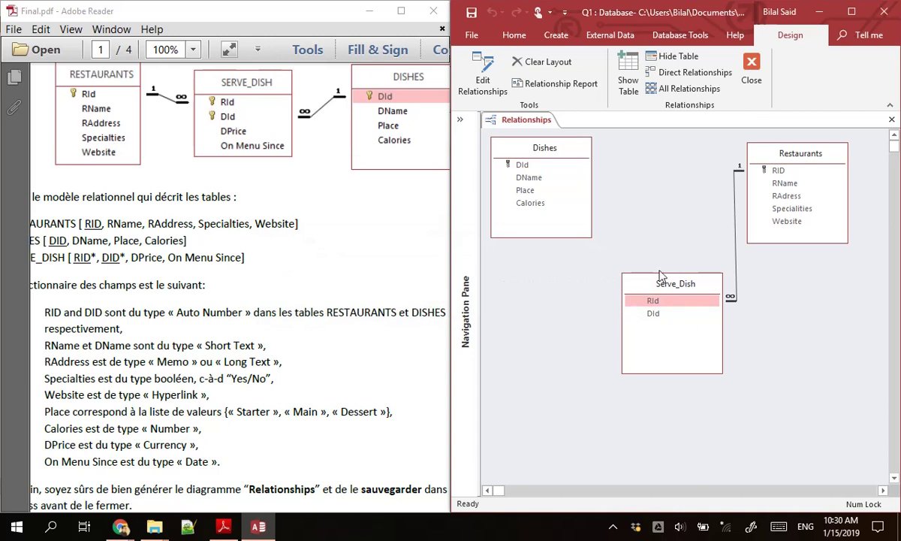
- Open Serve_Dish in Design View and bring up the DId field's data type choices
click(750, 67)
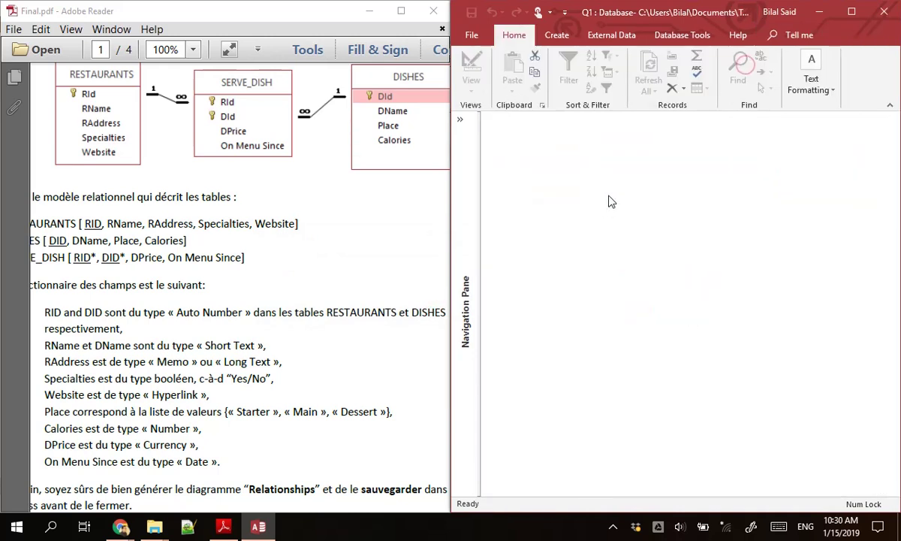
click(459, 119)
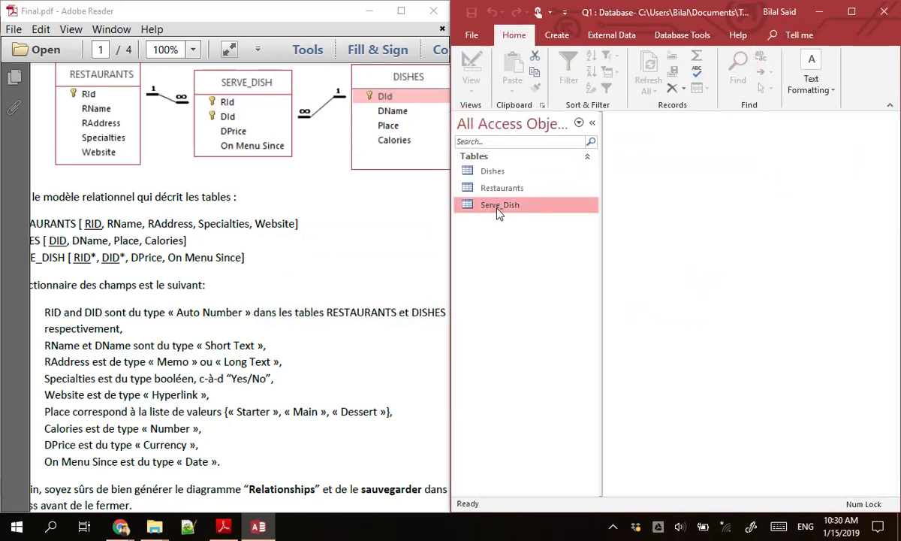
right_click(497, 209)
click(531, 231)
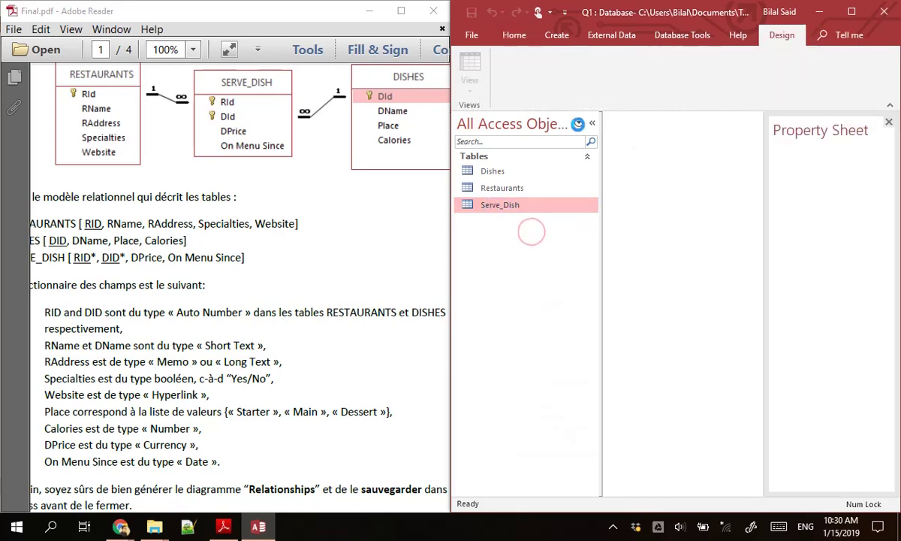
click(592, 122)
click(682, 163)
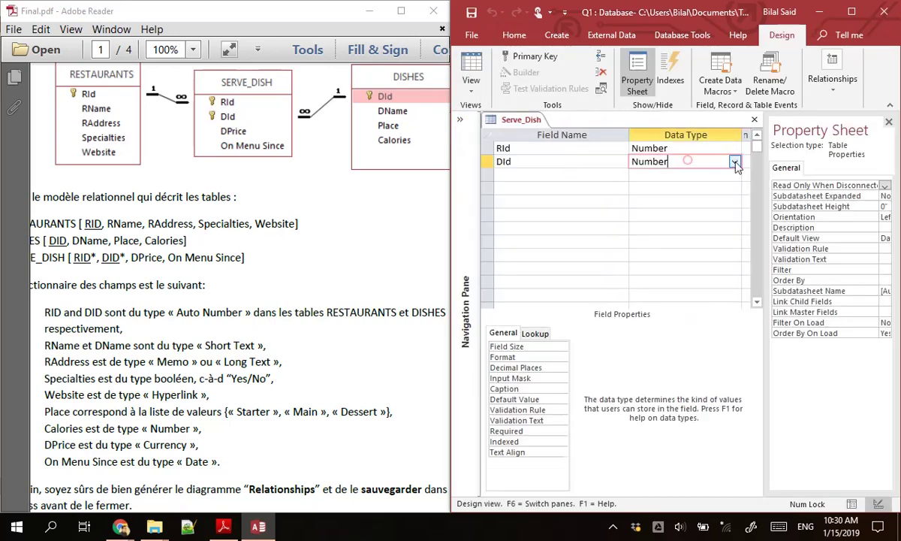
click(735, 162)
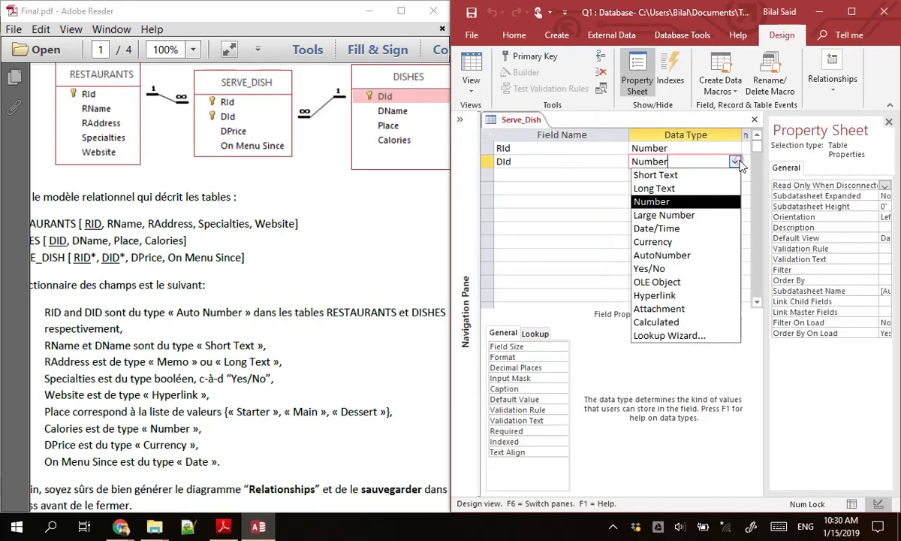
- Run the Lookup Wizard on DId using the Dishes table's DId field, with data integrity enabled
click(667, 336)
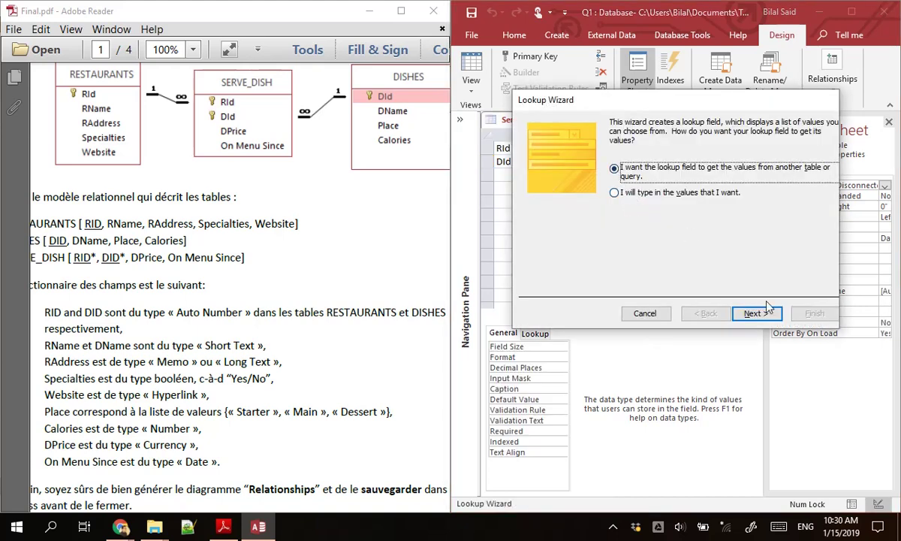
click(753, 312)
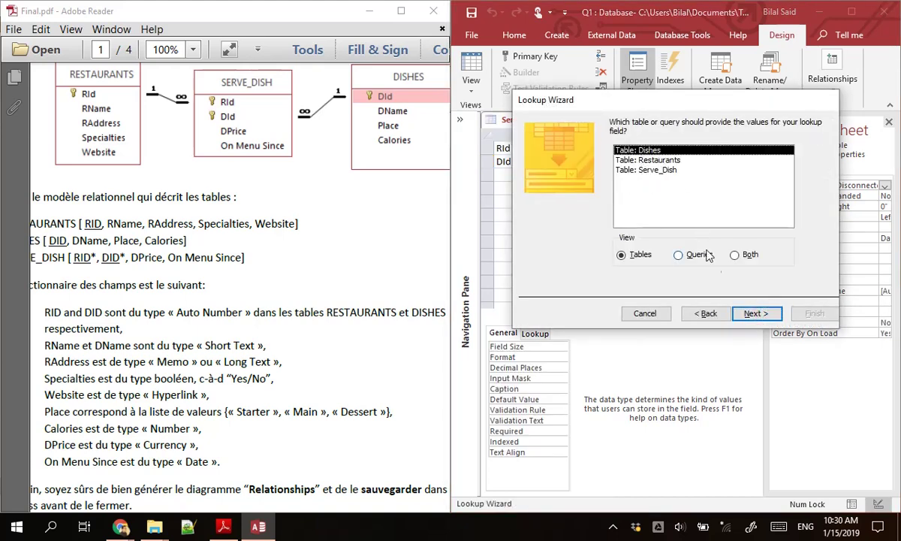
click(758, 313)
click(656, 223)
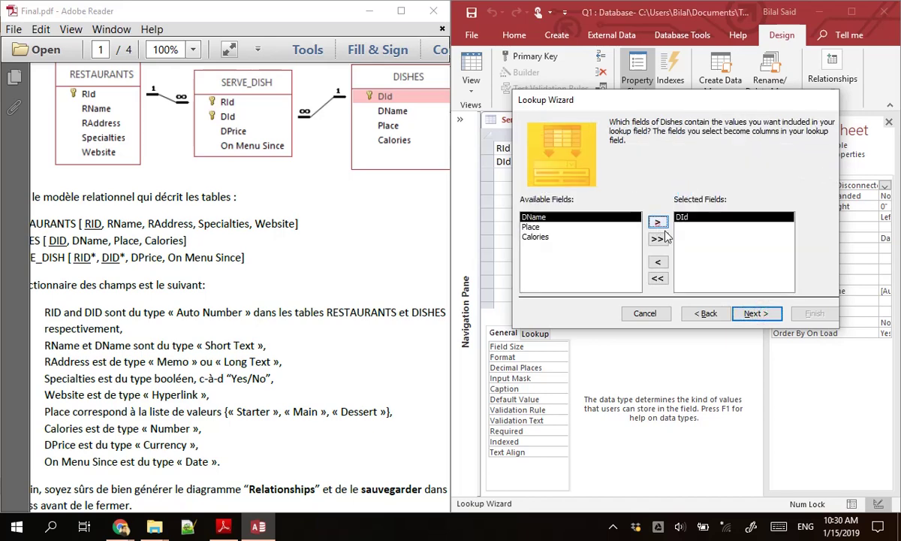
click(754, 314)
click(757, 315)
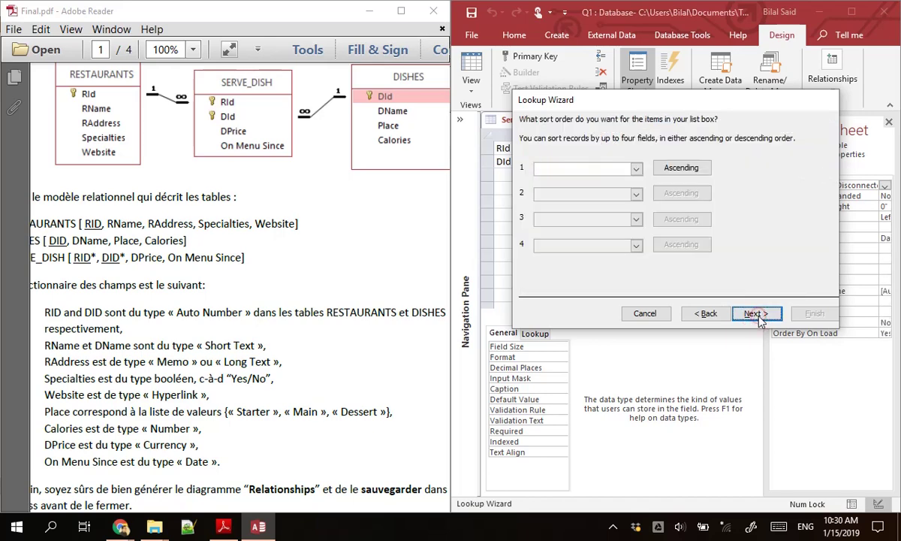
click(757, 314)
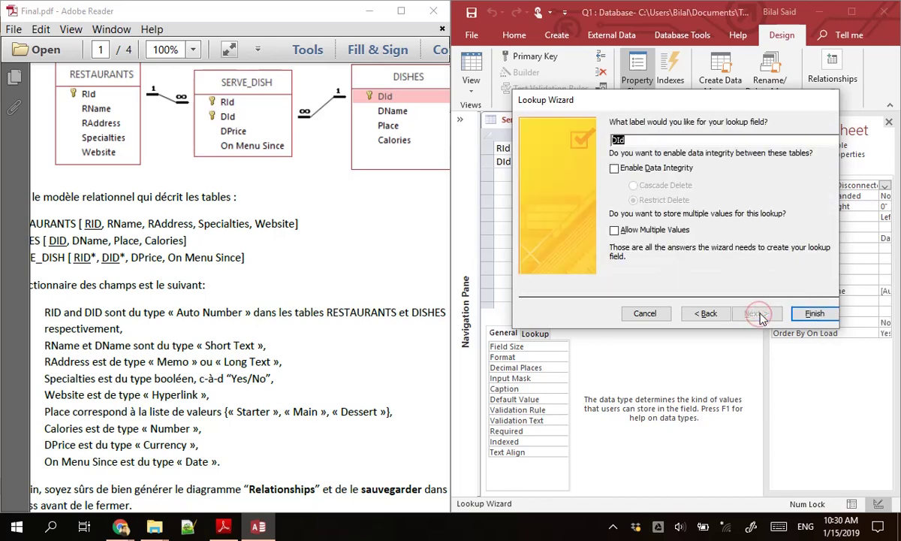
click(651, 168)
click(815, 314)
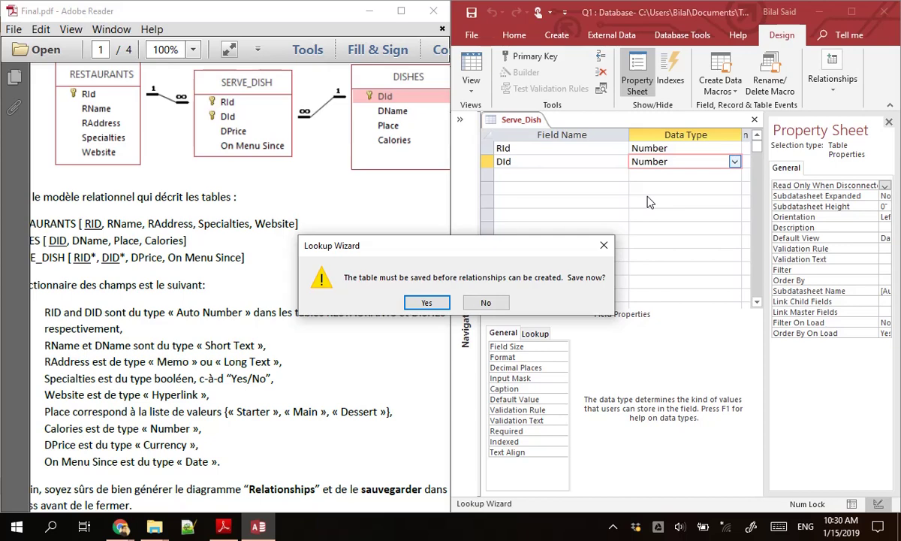
- Save Serve_Dish, verify DId's Lookup row source queries Dishes, then switch to Datasheet View
click(443, 302)
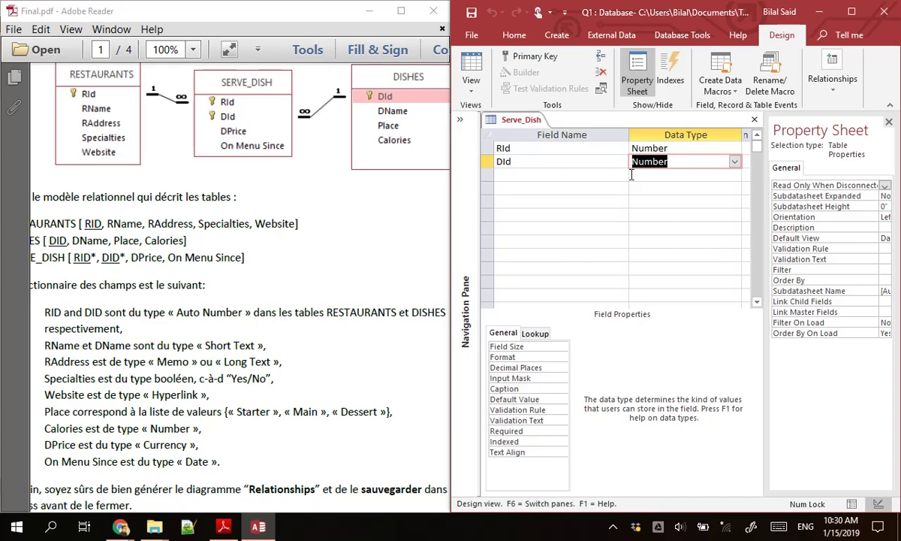
click(537, 335)
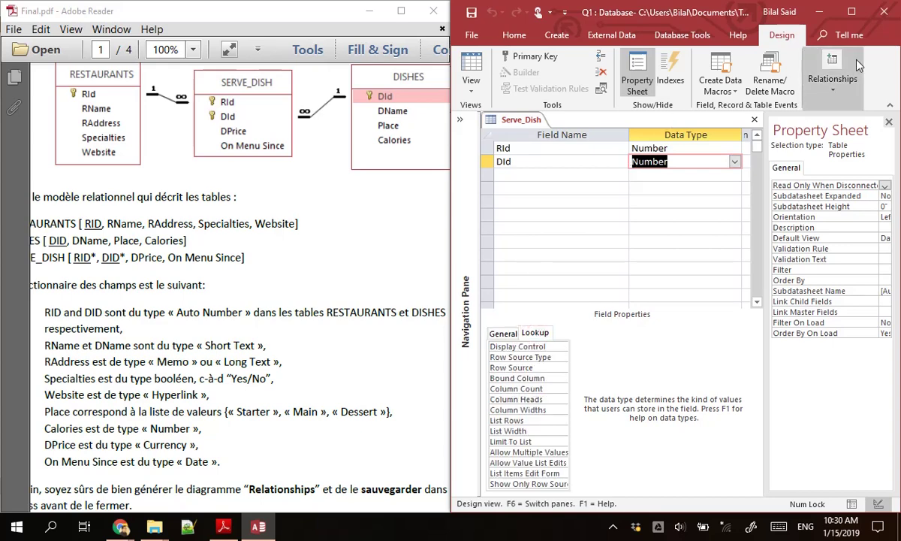
click(851, 12)
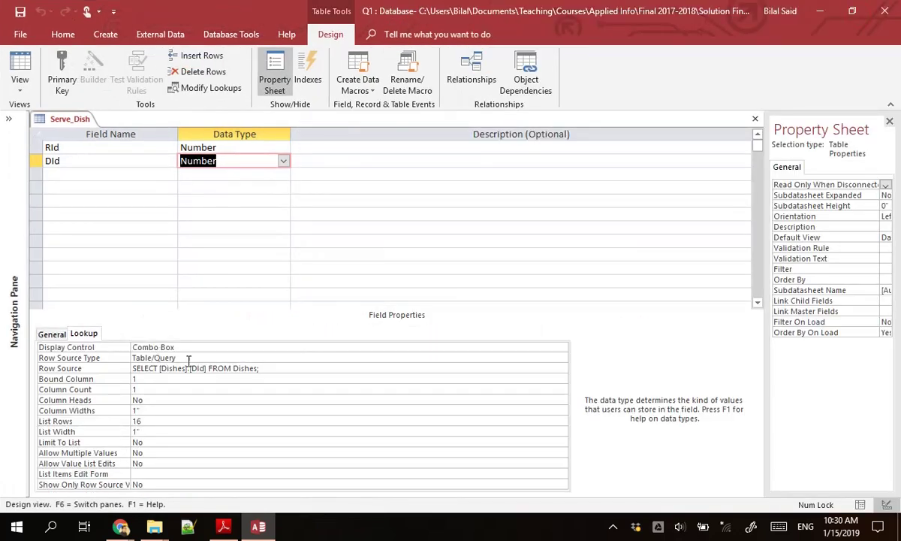
click(180, 349)
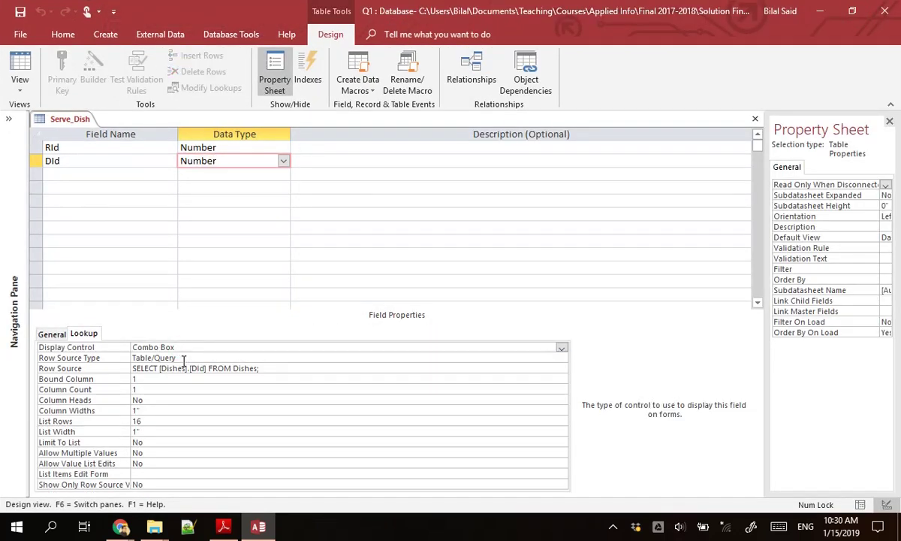
click(182, 358)
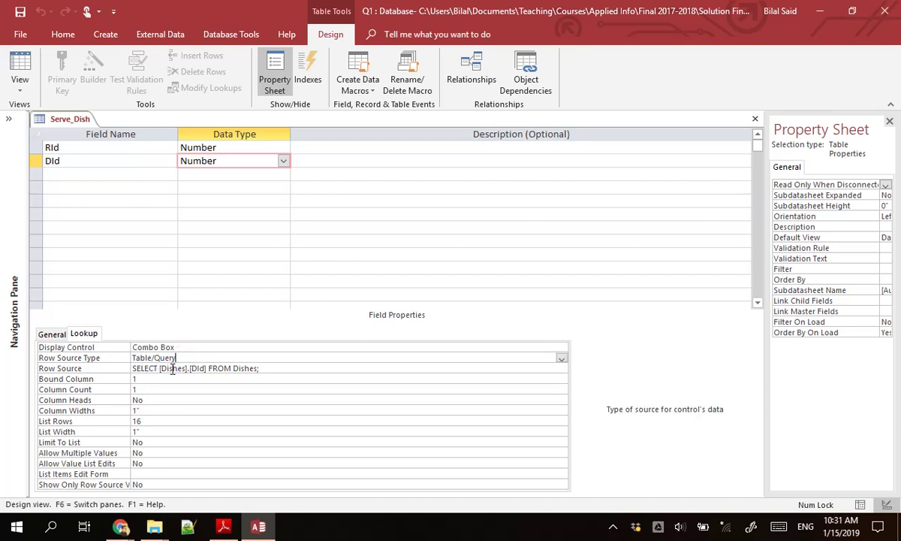
click(204, 368)
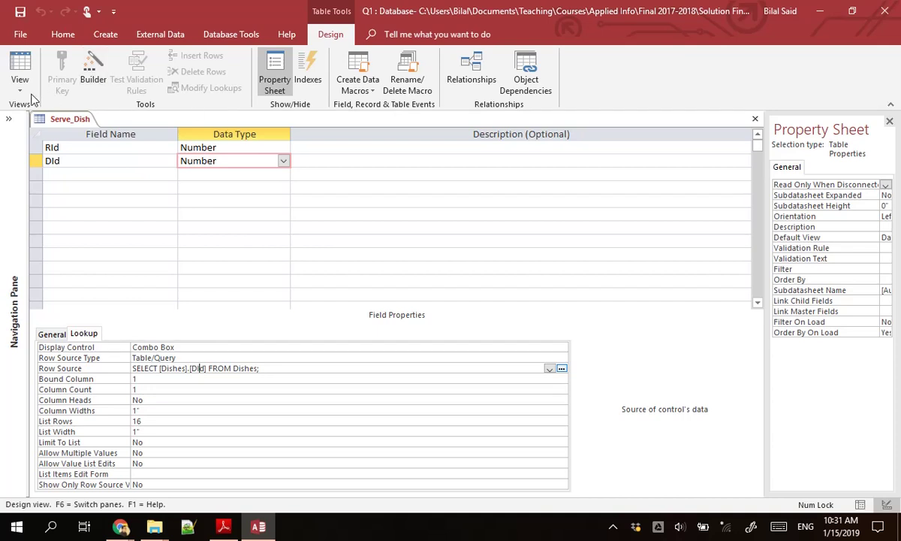
click(20, 64)
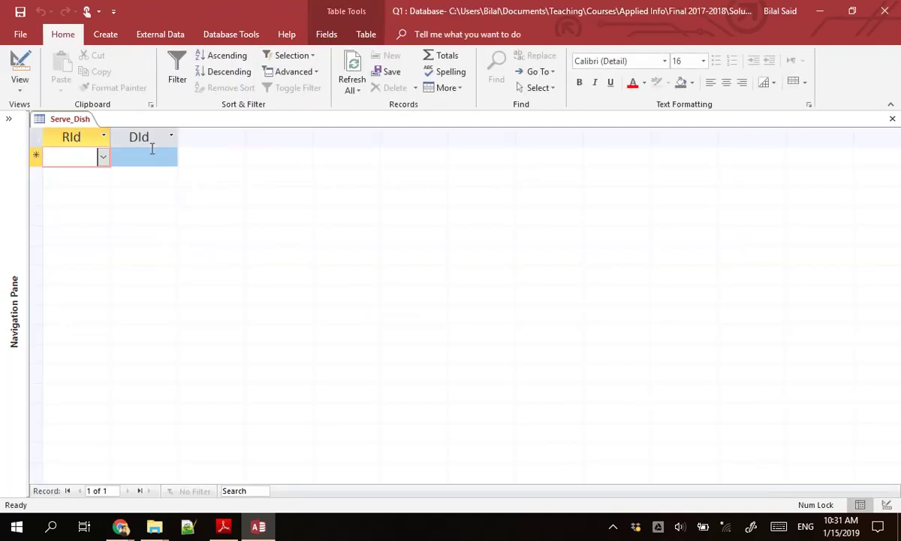
- Test the DId combo box in a new record, close the datasheet, and expand the Navigation Pane
click(151, 158)
click(172, 158)
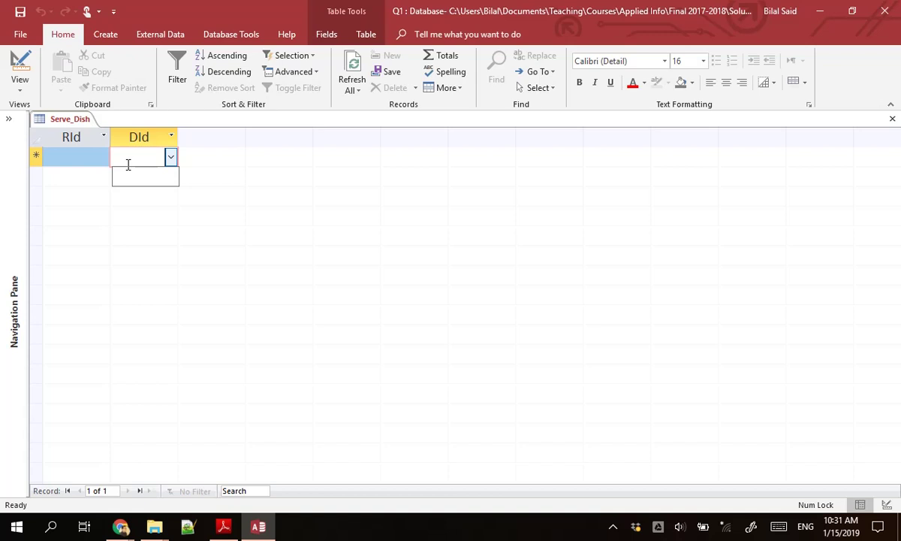
click(128, 123)
click(9, 119)
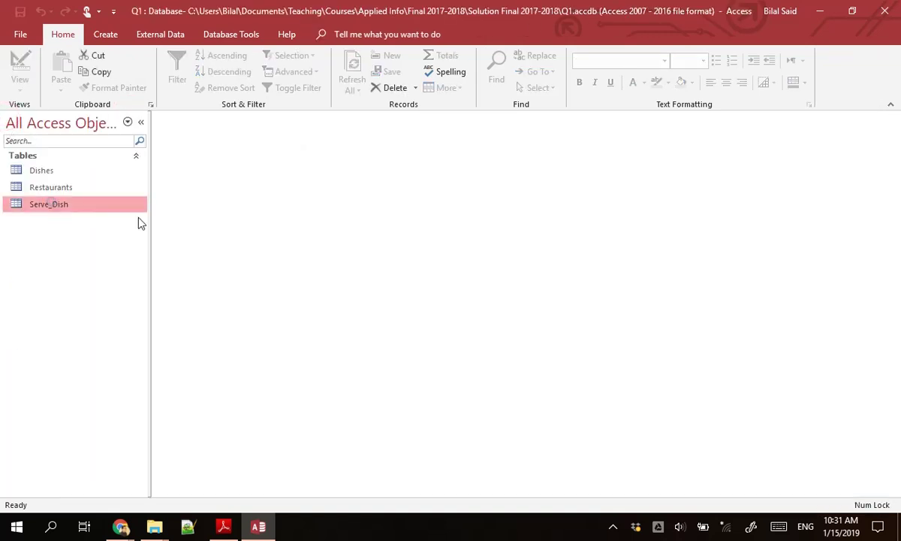
- Open the Serve_Dish table in Design View, restored beside the PDF instructions
right_click(59, 202)
click(143, 227)
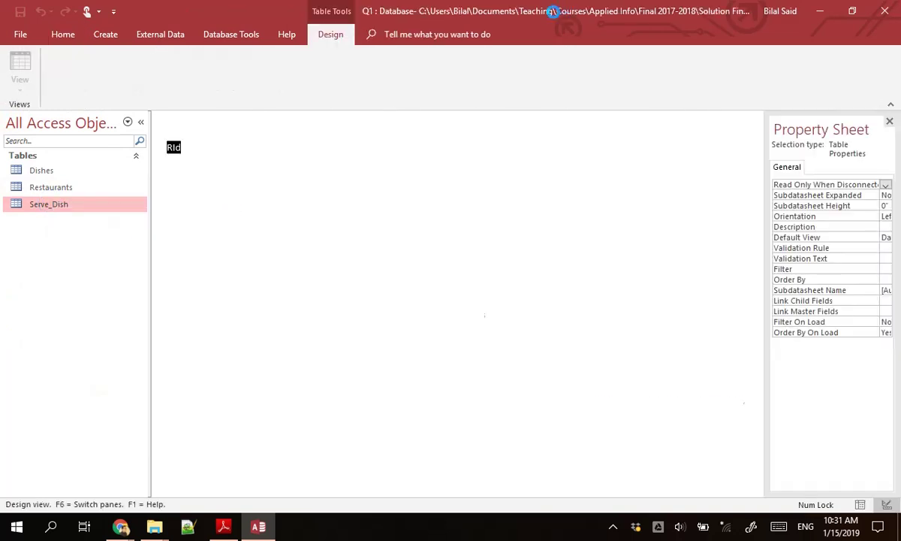
double_click(552, 11)
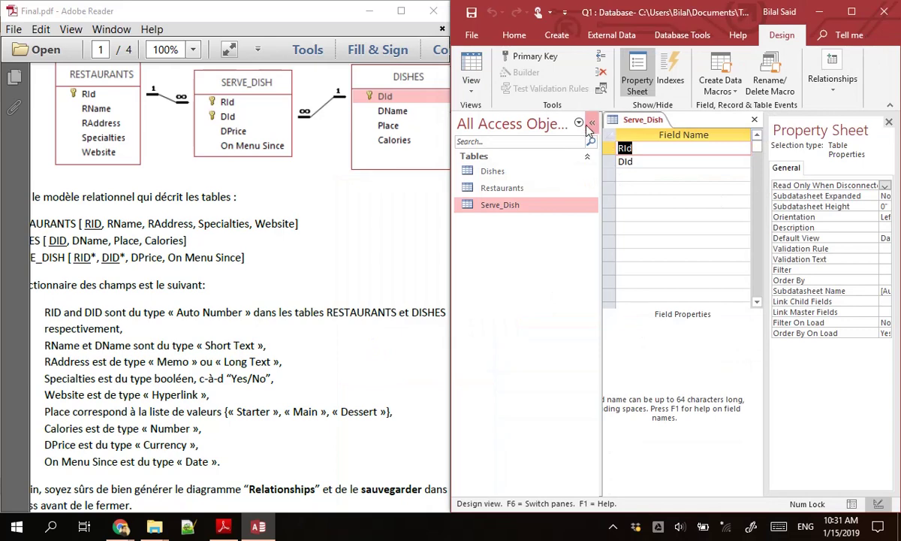
- Select both the RId and DId rows and set them as the primary key
click(490, 147)
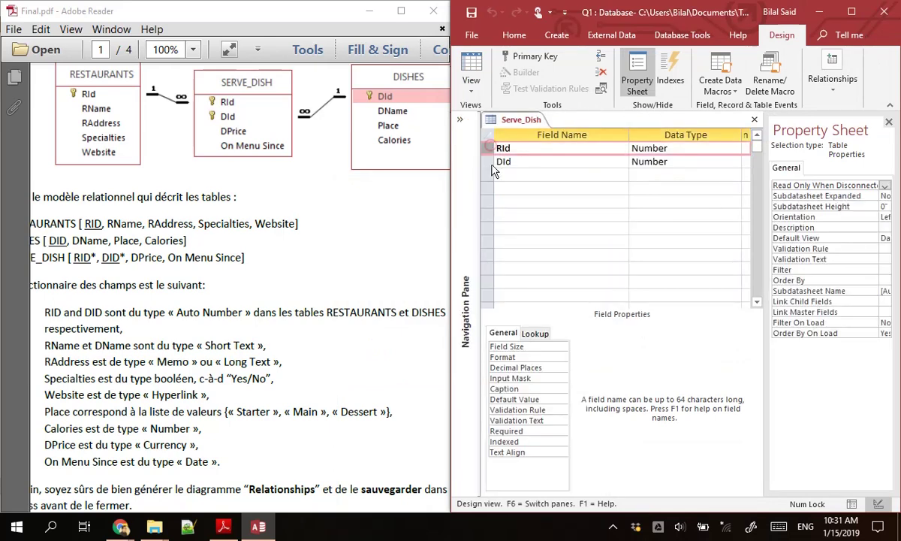
shift+click(485, 162)
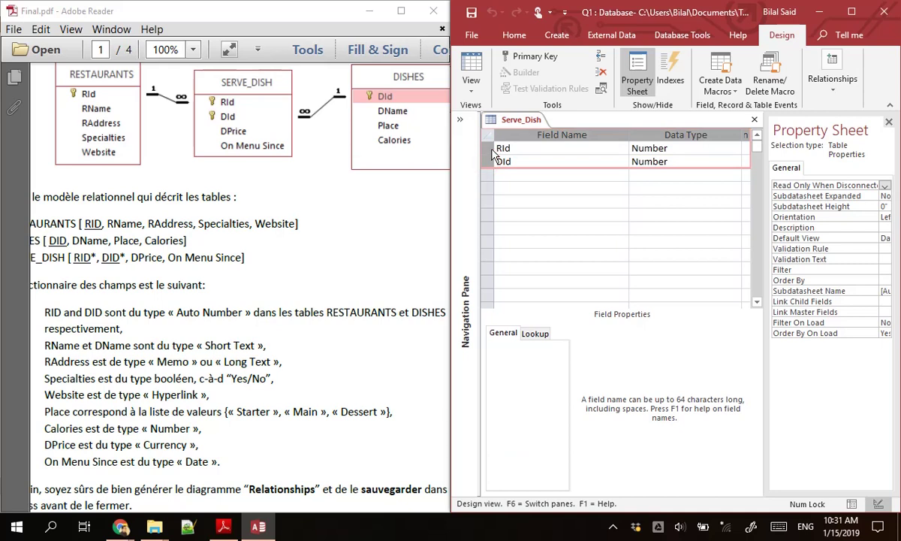
click(487, 175)
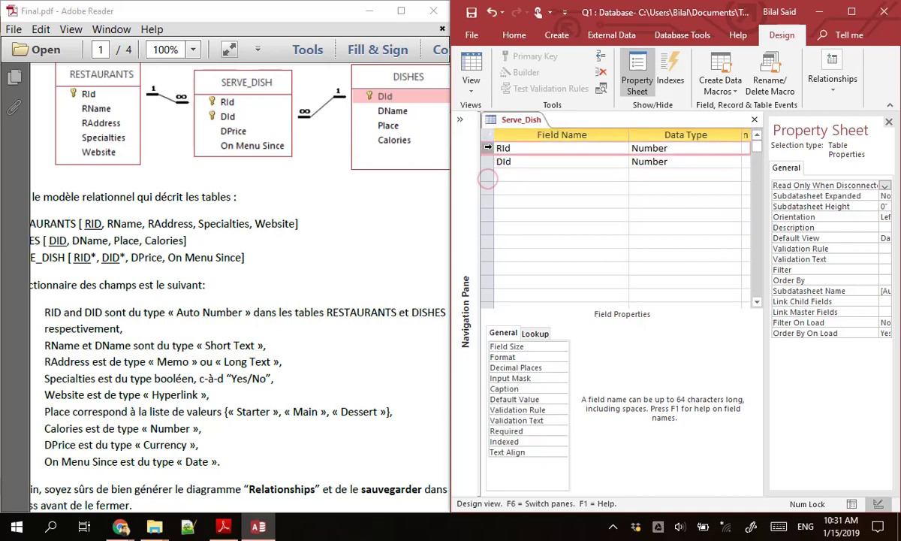
click(486, 161)
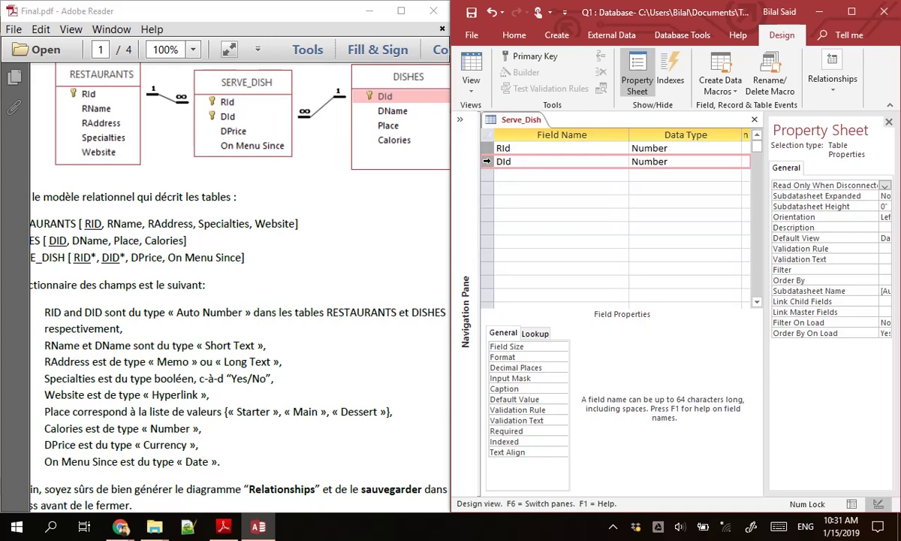
click(529, 59)
- Add a DPrice field with the Currency data type
click(520, 175)
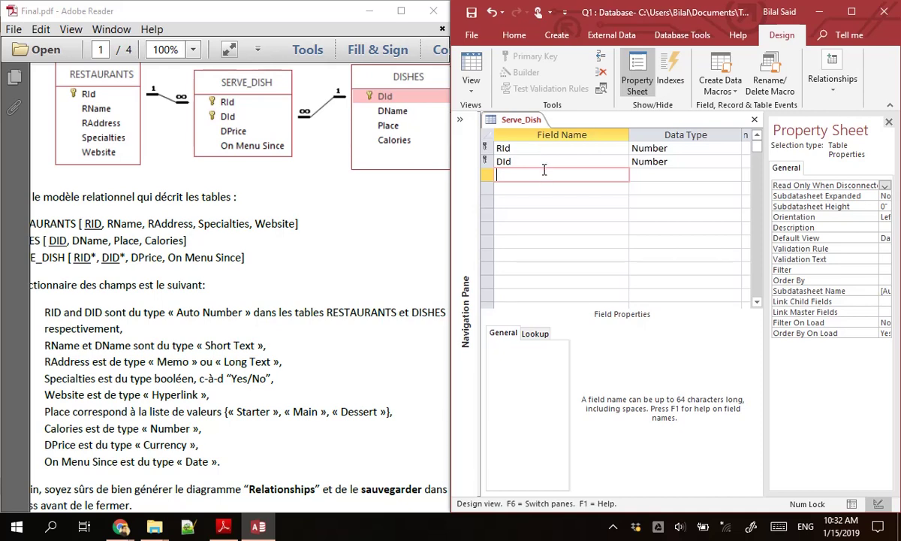
text(Dprice)
key(Tab)
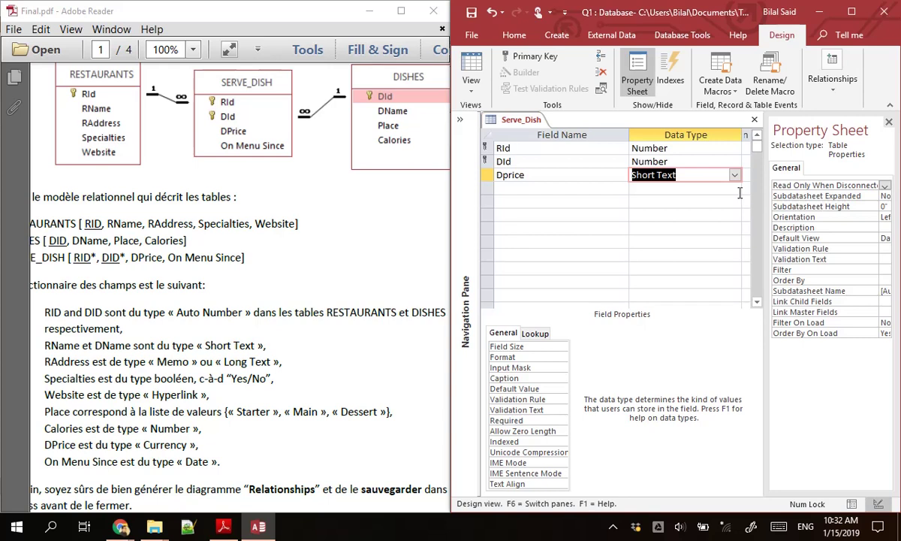
text(Cu)
key(Tab)
key(Tab)
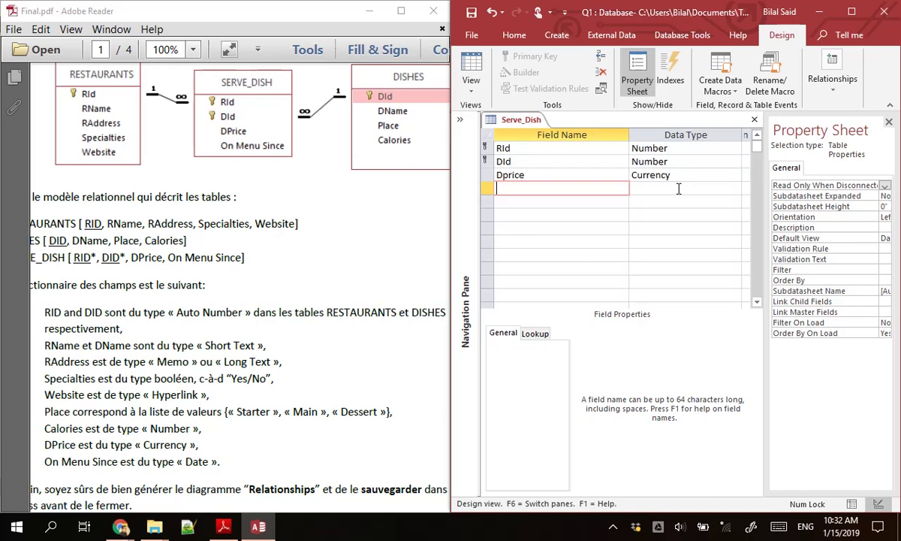
- Add an On Menu Since field of type Date/Time and close the table design
text(On Menu Since)
key(Tab)
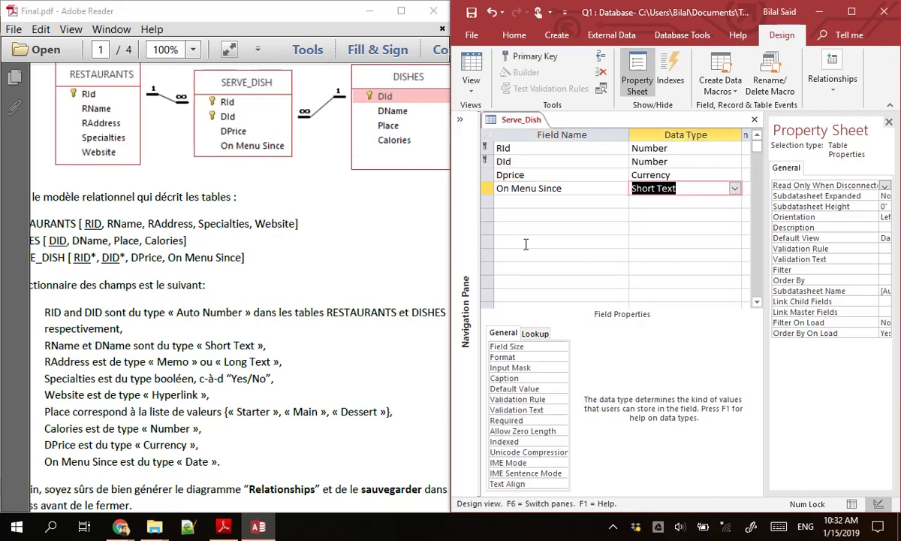
text(Date/Time)
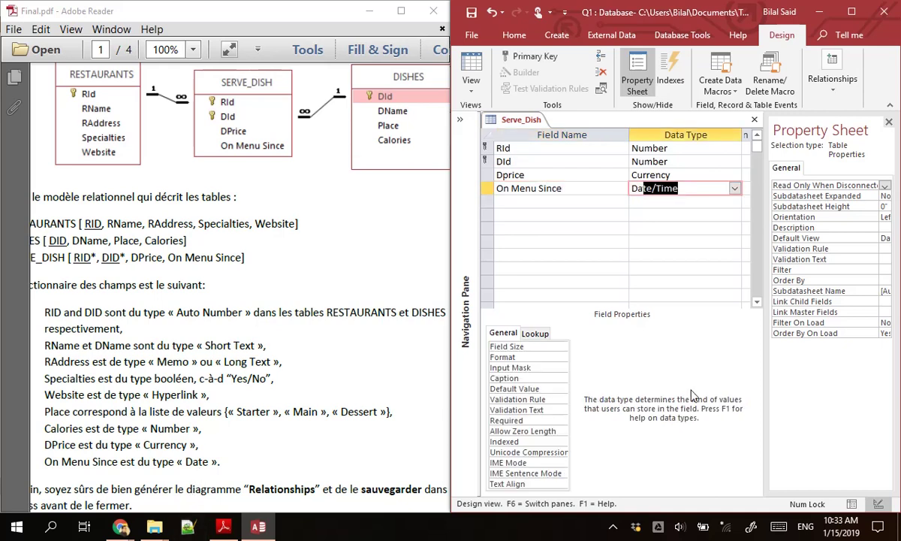
key(Down)
key(Up)
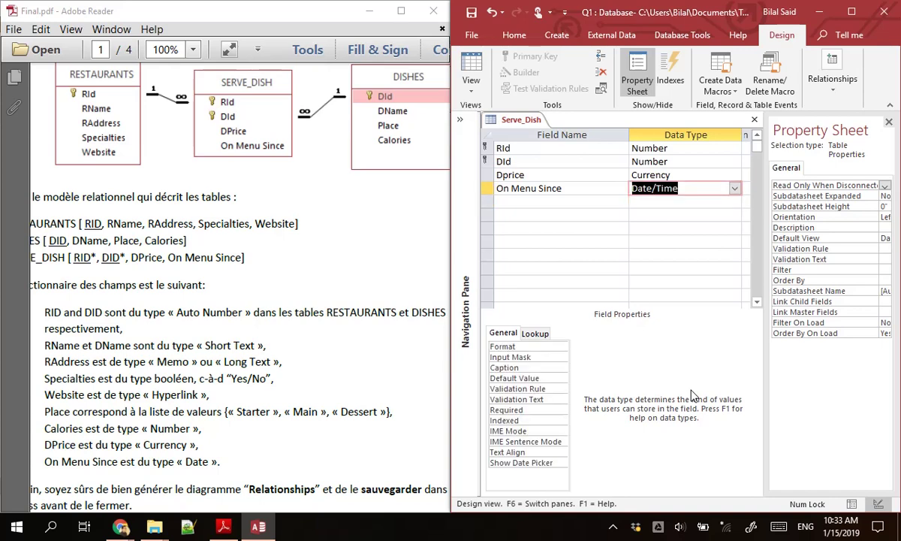
key(alt+Down)
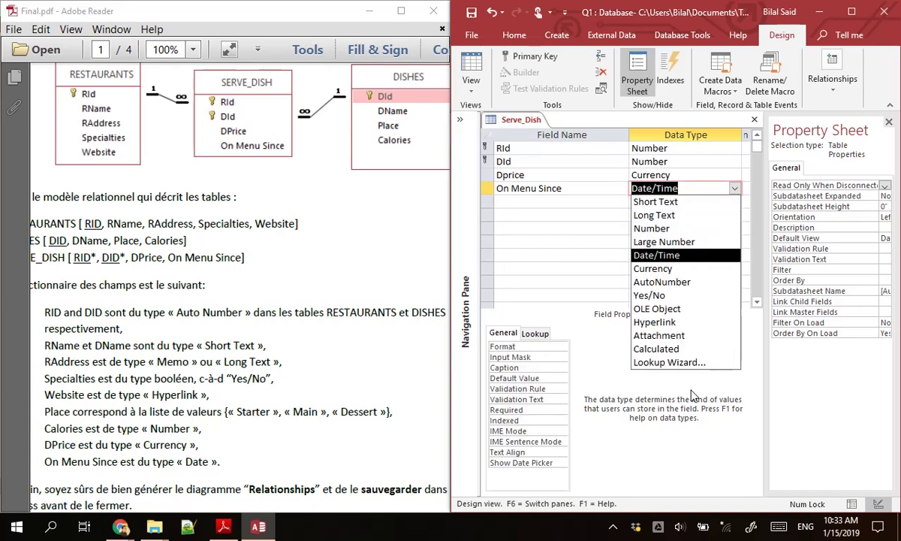
key(Down)
key(Down)
key(Down)
key(Down)
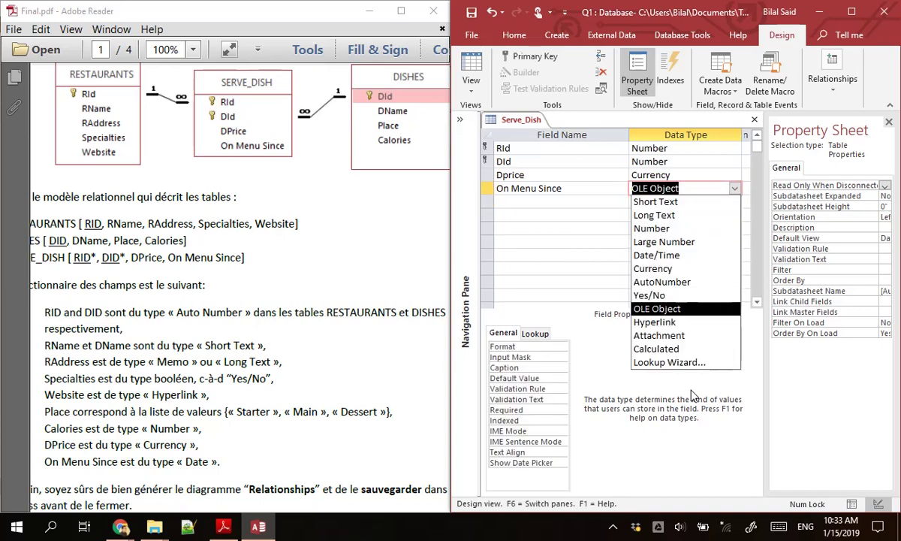
key(Up)
key(Up)
key(Up)
key(Up)
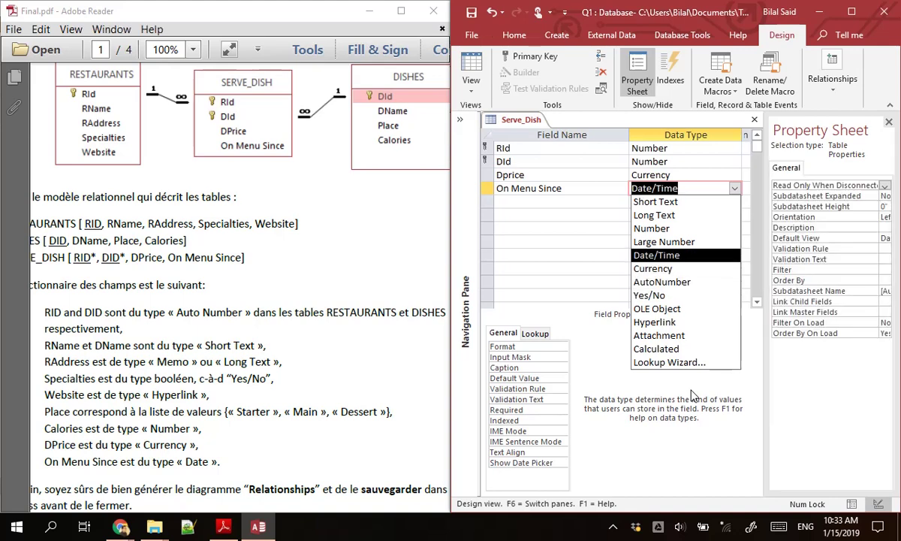
key(Tab)
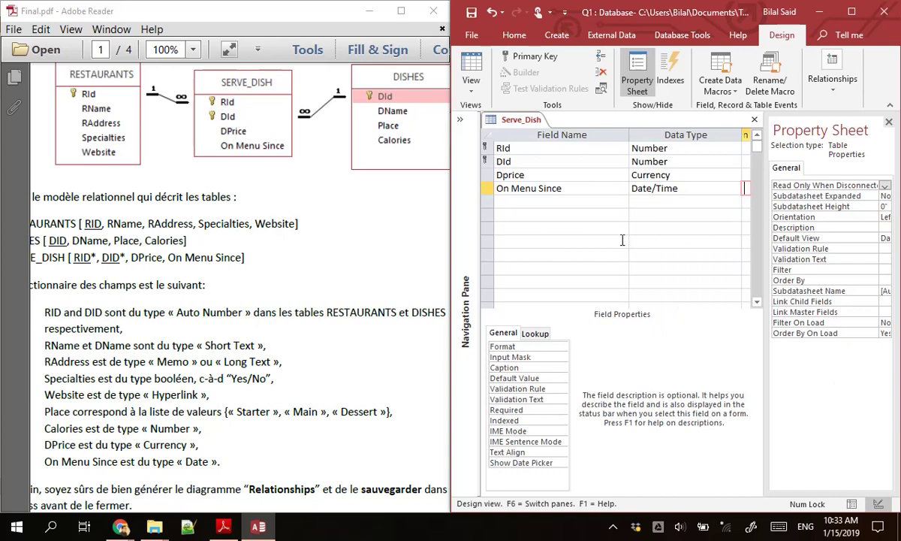
key(ctrl+w)
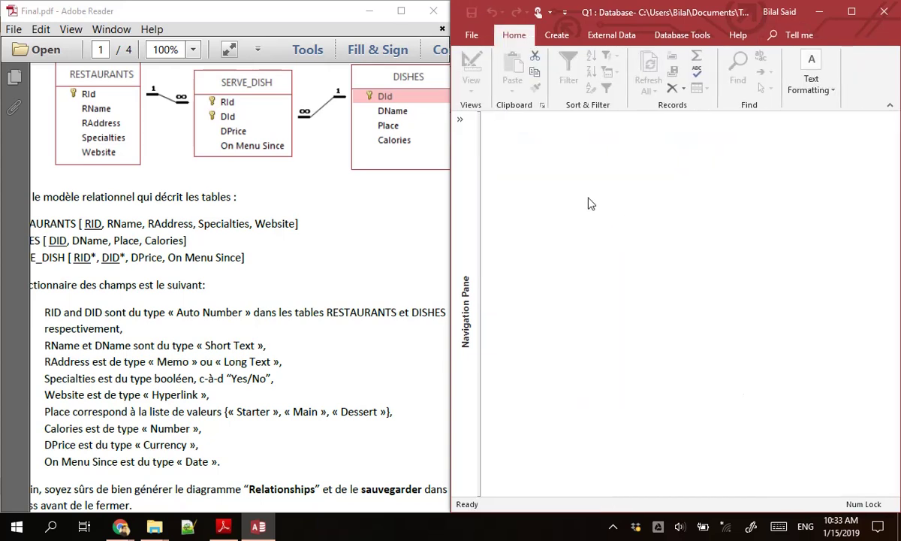
- In Relationships, line up Restaurants, Serve_Dish and Dishes left to right, then close it
click(638, 56)
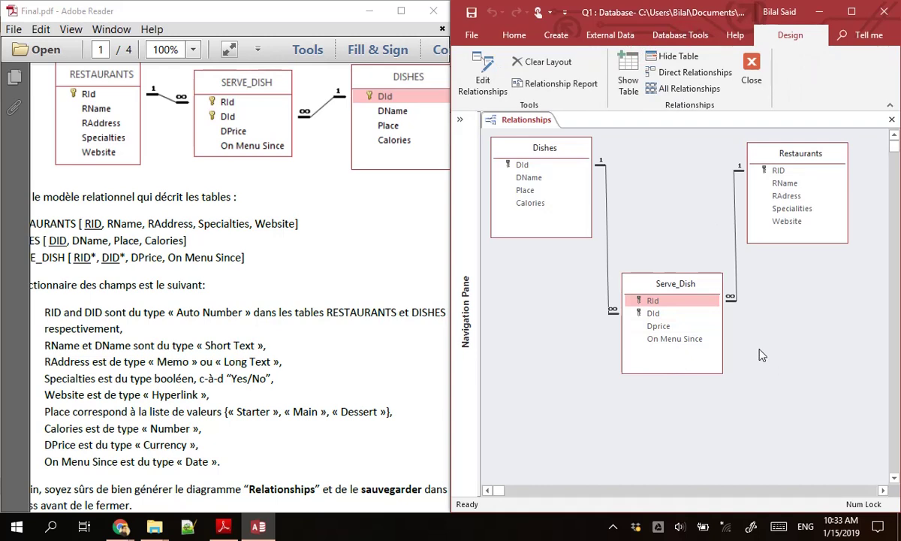
drag(689, 287, 695, 175)
drag(778, 153, 804, 154)
drag(705, 175, 712, 154)
drag(837, 156, 838, 150)
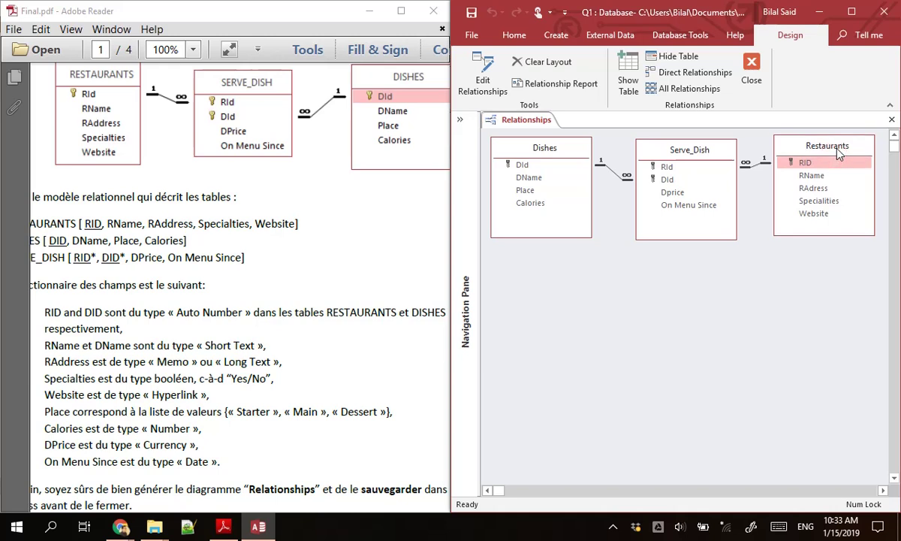
drag(554, 150, 830, 240)
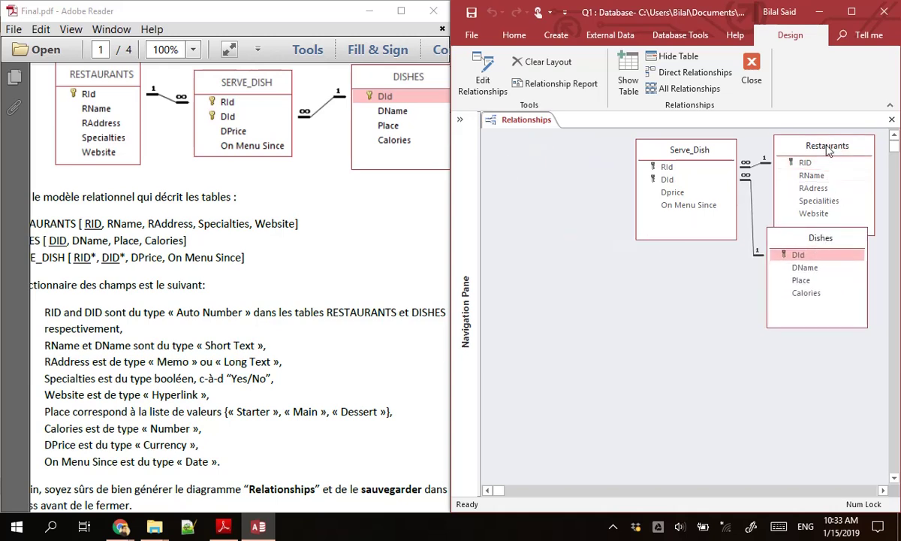
drag(829, 150, 550, 159)
drag(843, 246, 853, 157)
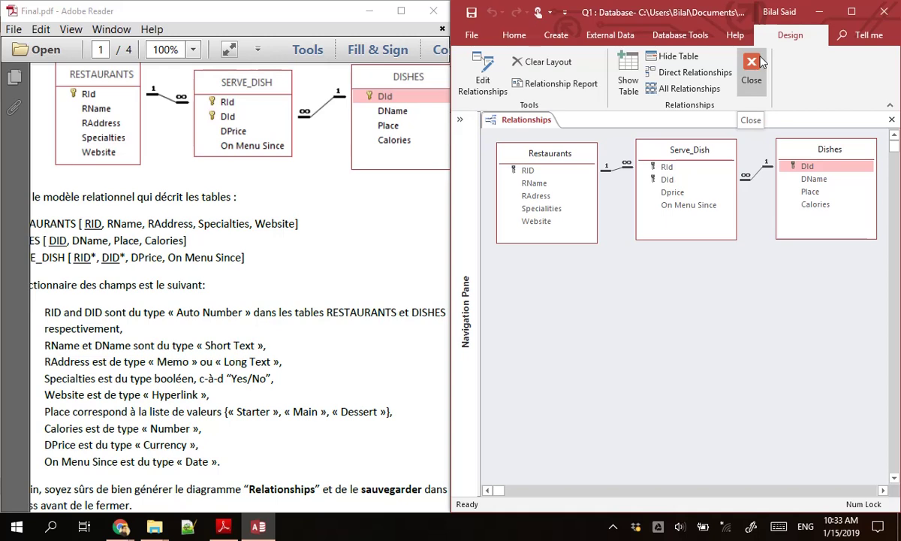
click(754, 64)
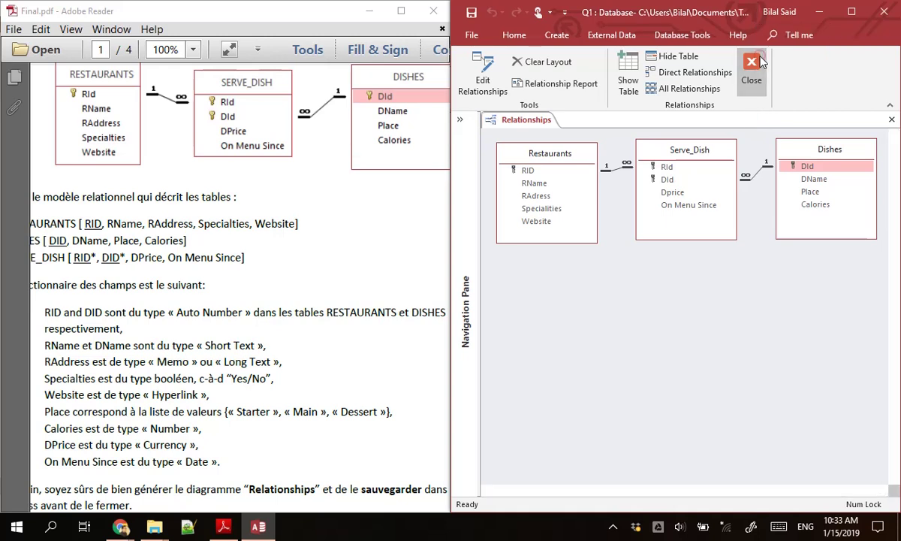
- Close the Q1 database, open Q2-3.accdb from the solution folder and enable its content
click(884, 19)
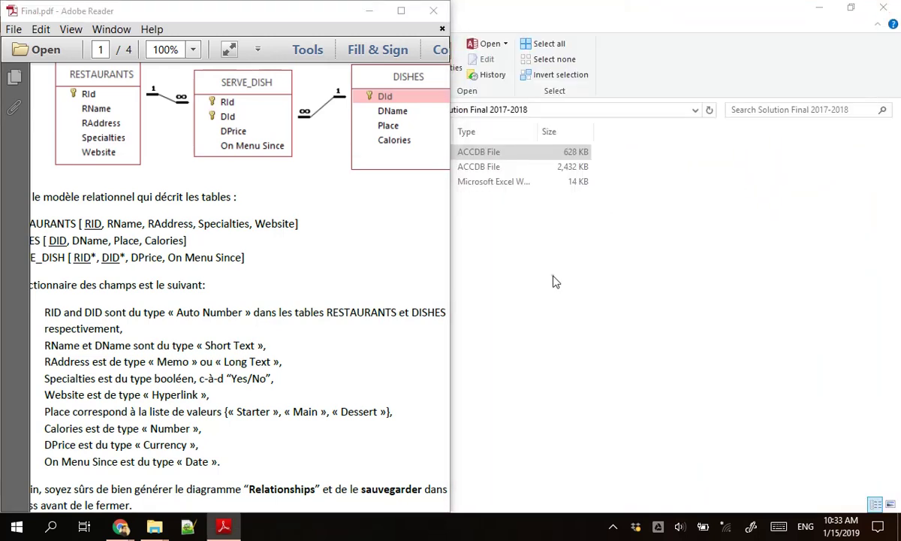
click(555, 332)
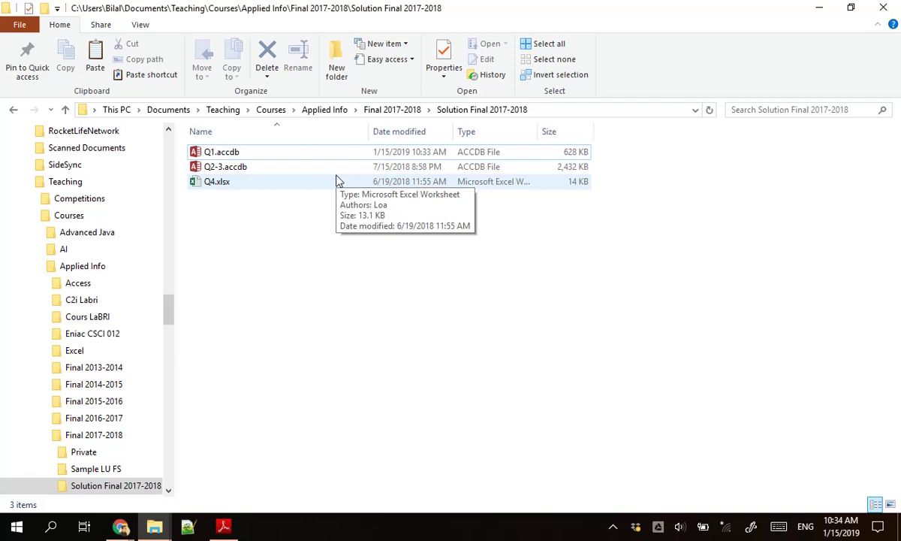
double_click(280, 168)
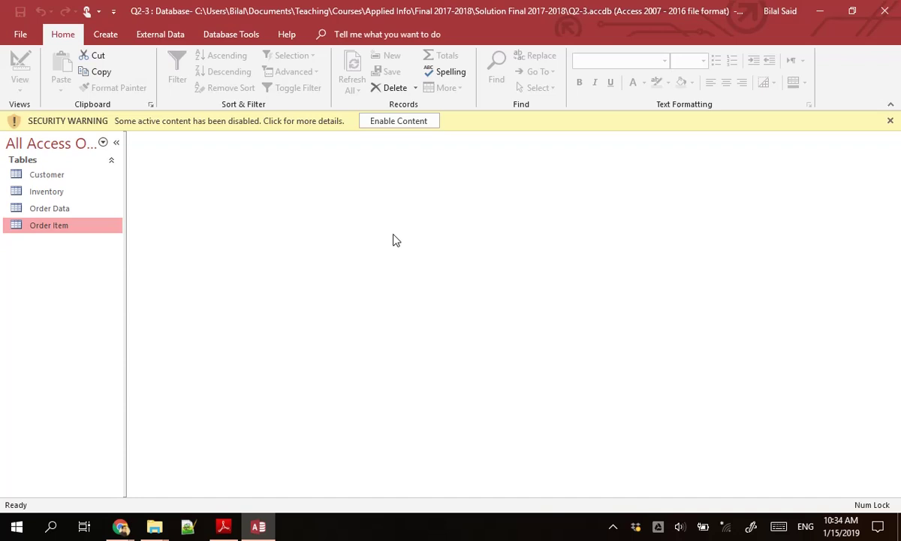
click(402, 118)
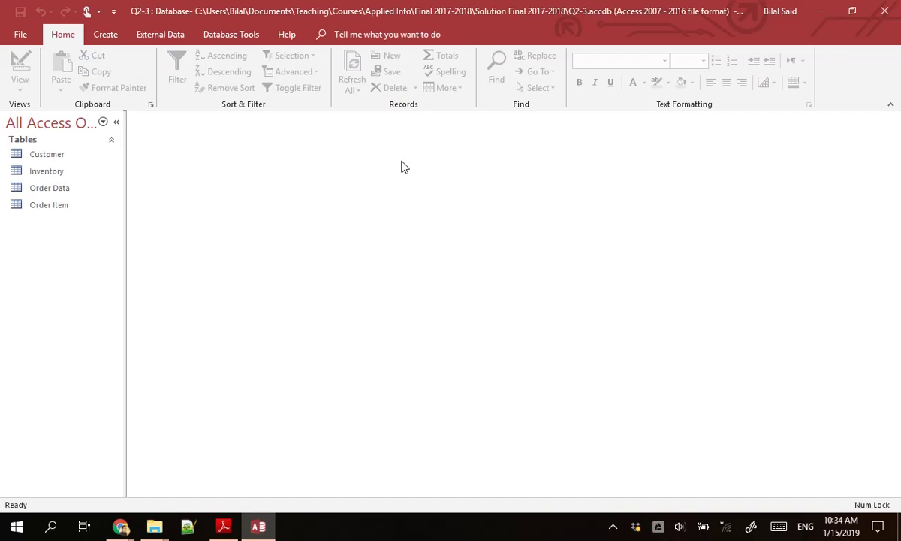
- Snap Access to the right half with Final.pdf on the left half
double_click(428, 7)
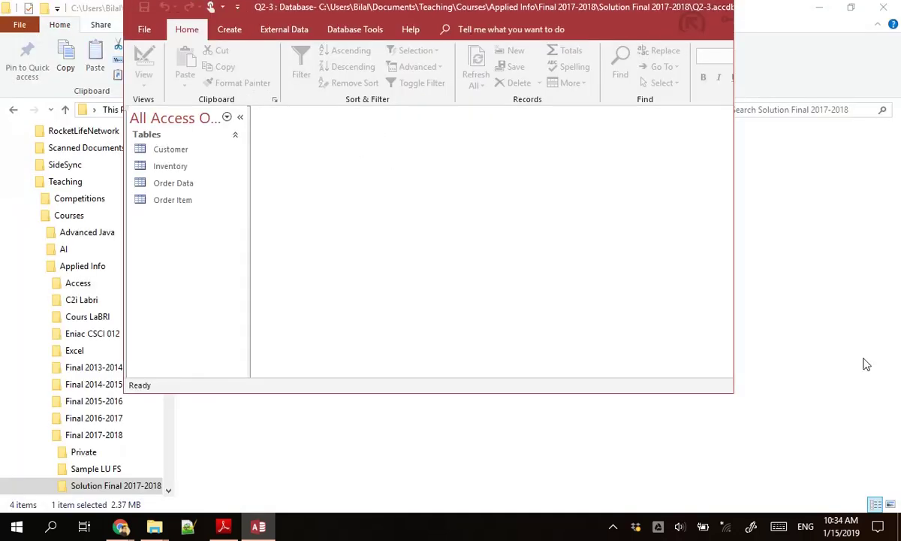
drag(469, 7, 900, 228)
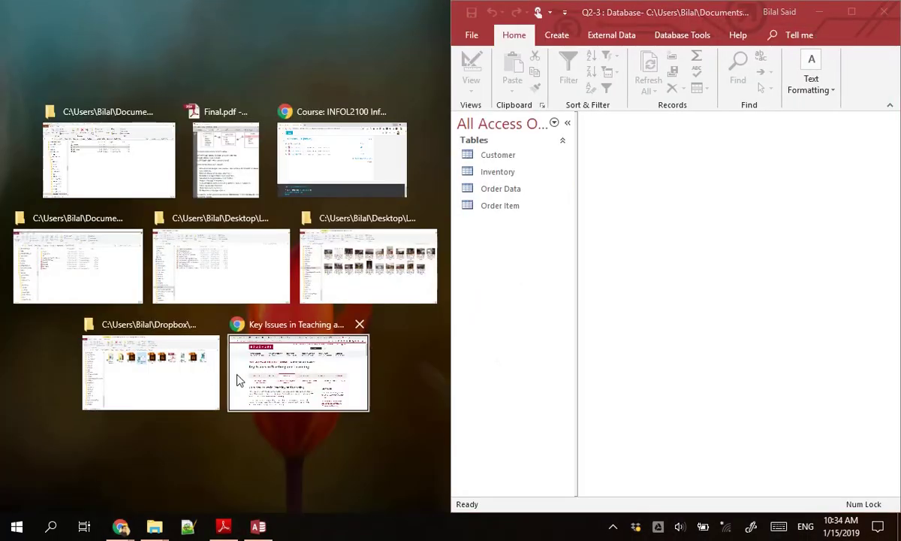
click(213, 167)
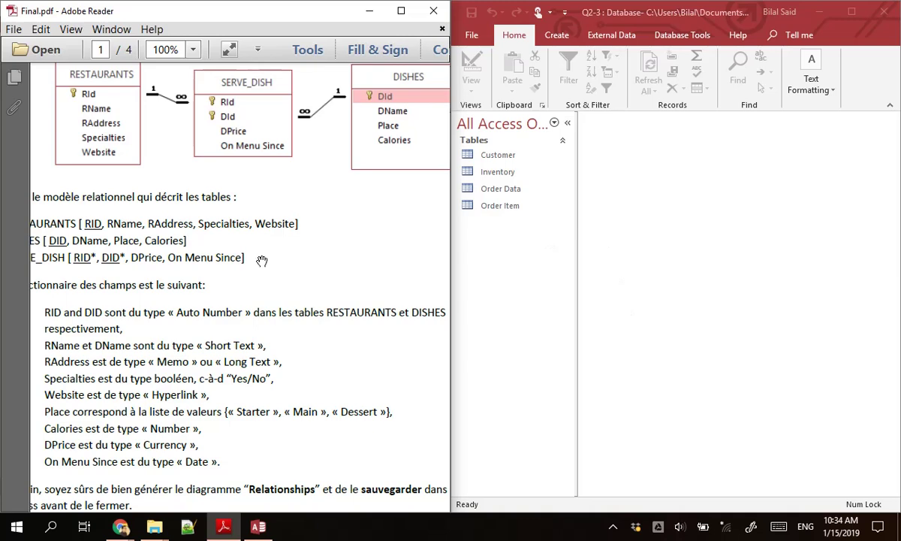
- Scroll Final.pdf to page 2's Q2 queries instructions and four-table diagram
scroll(261, 261, down, 10)
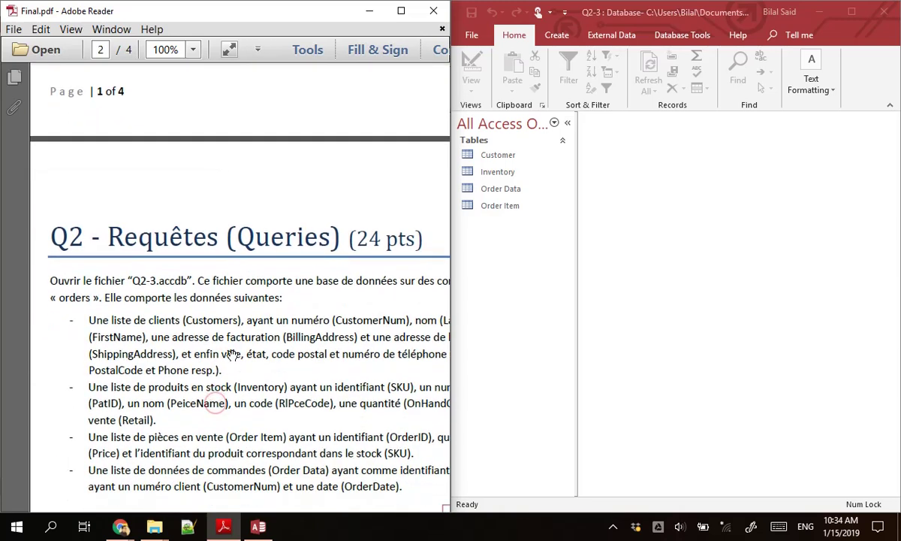
scroll(232, 354, down, 4)
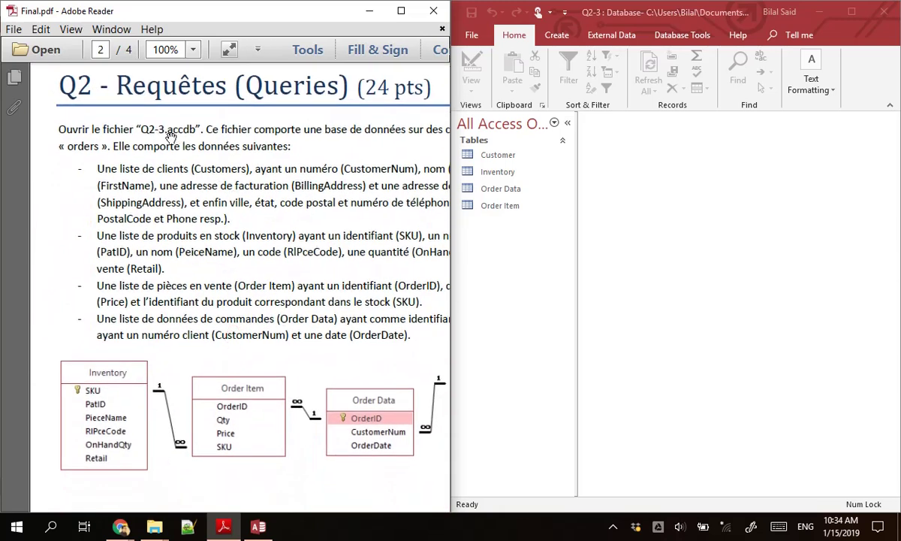
scroll(169, 143, down, 1)
scroll(164, 152, right, 1)
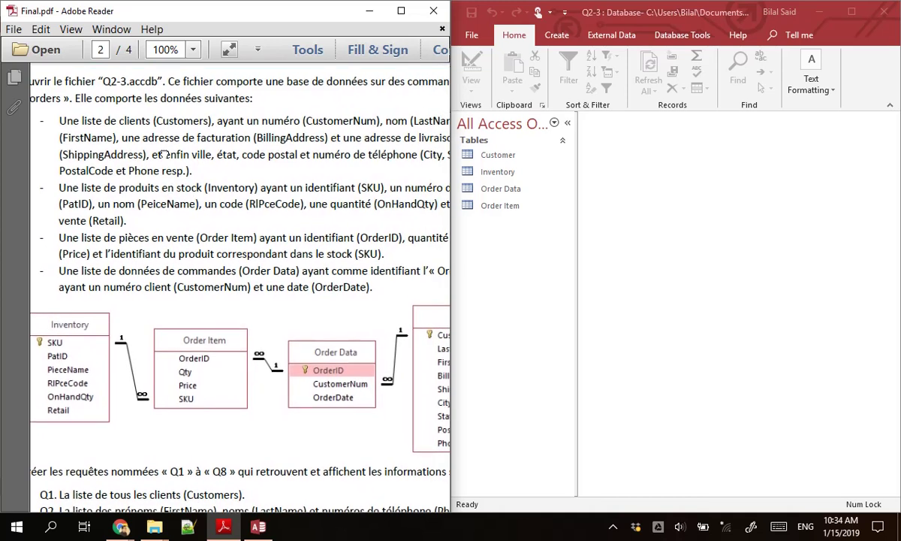
scroll(164, 153, left, 1)
scroll(125, 113, down, 1)
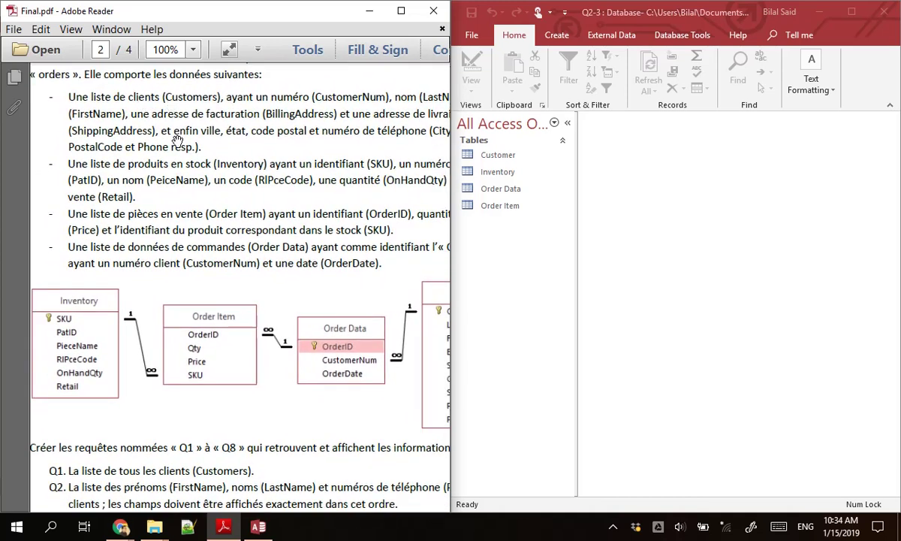
scroll(278, 347, right, 3)
scroll(278, 346, down, 1)
scroll(389, 261, up, 2)
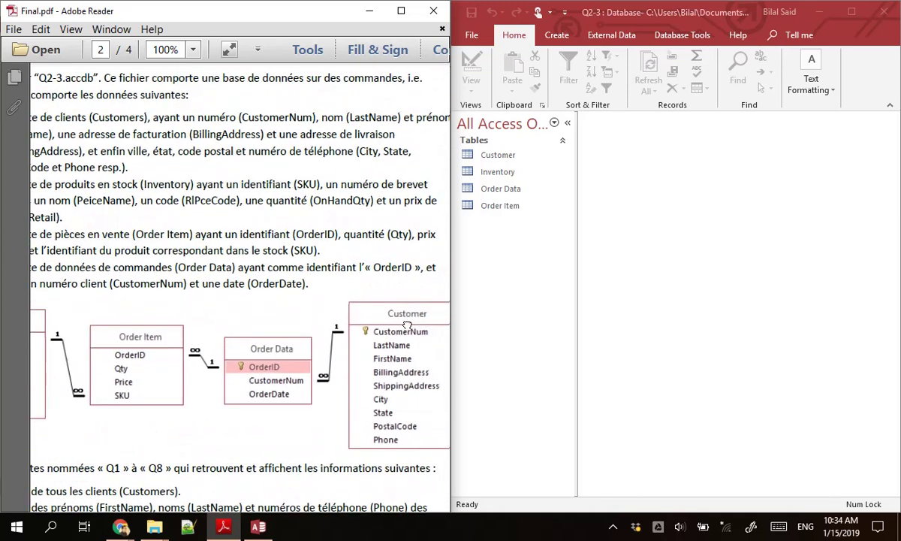
scroll(406, 324, down, 1)
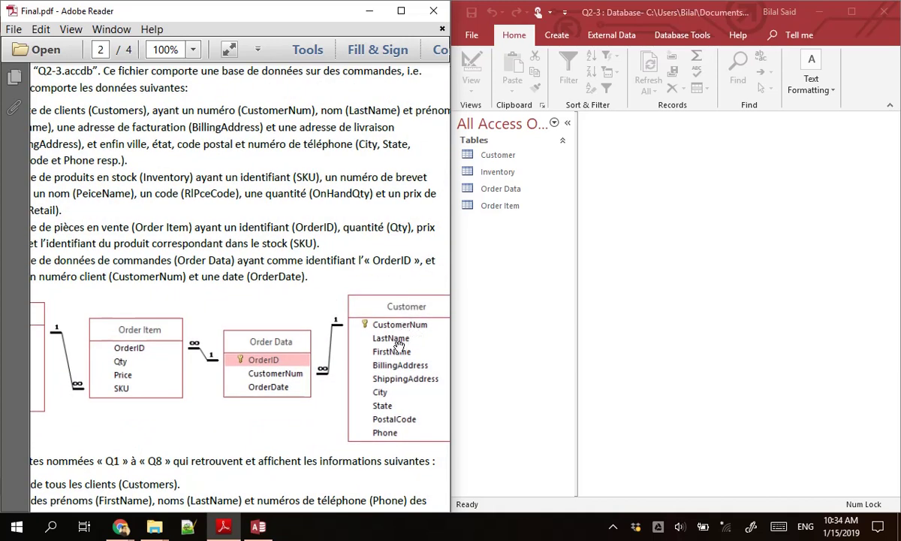
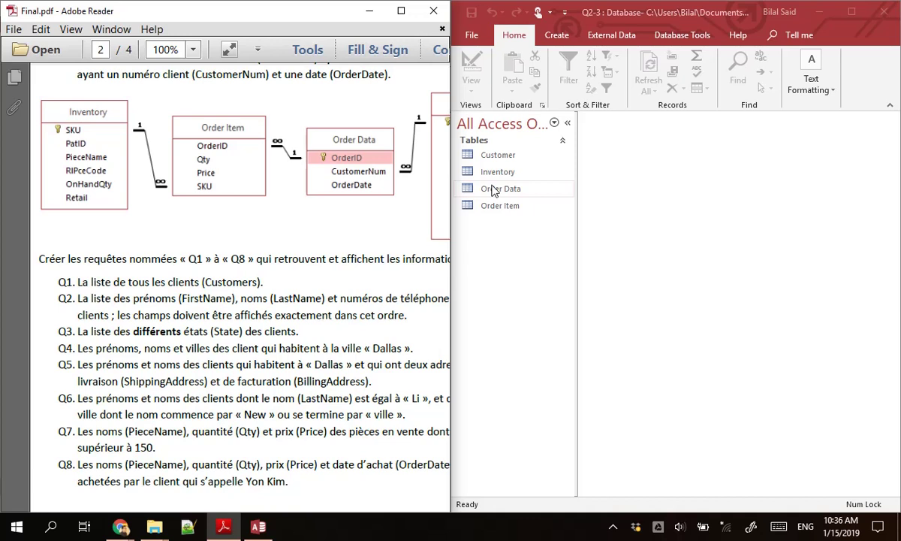
- Look over and close the Customer table, then open Inventory in a maximized Access window
click(518, 156)
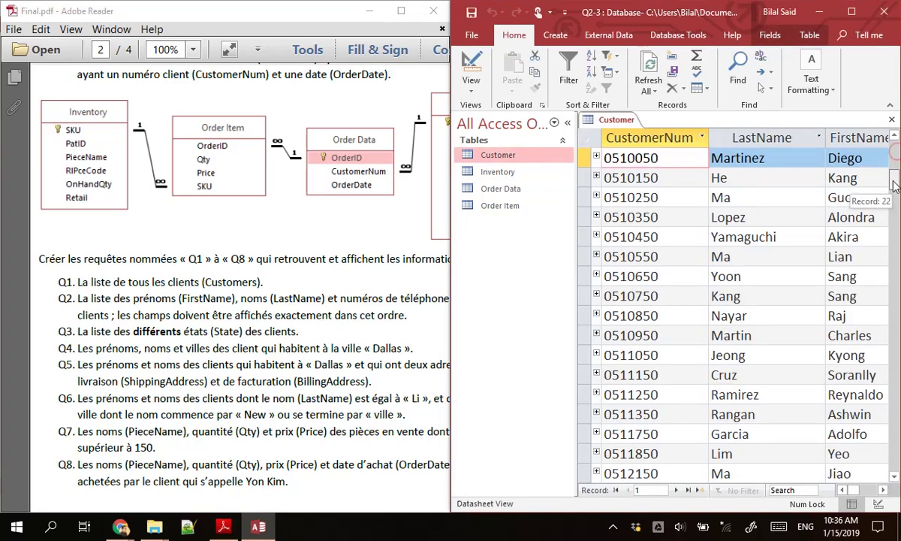
scroll(893, 223, down, 8)
drag(893, 223, 892, 261)
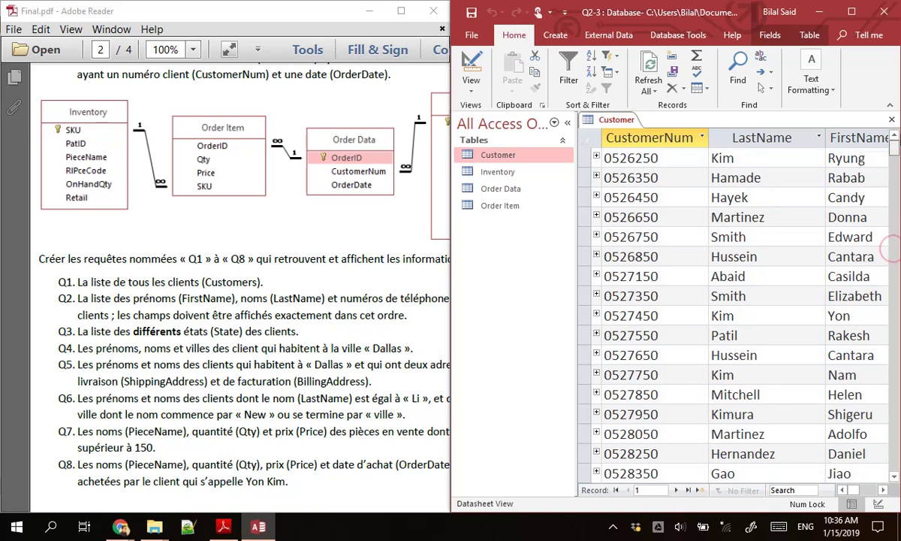
click(645, 79)
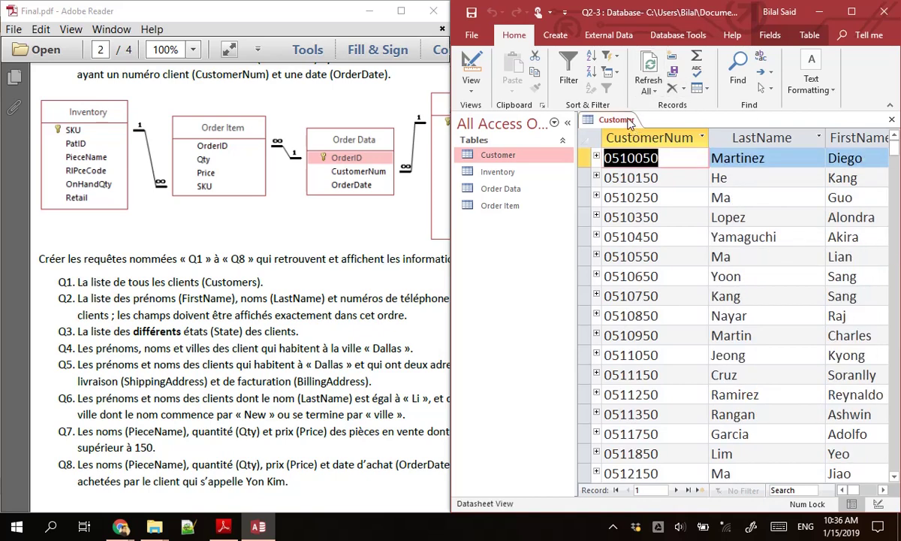
key(ctrl+w)
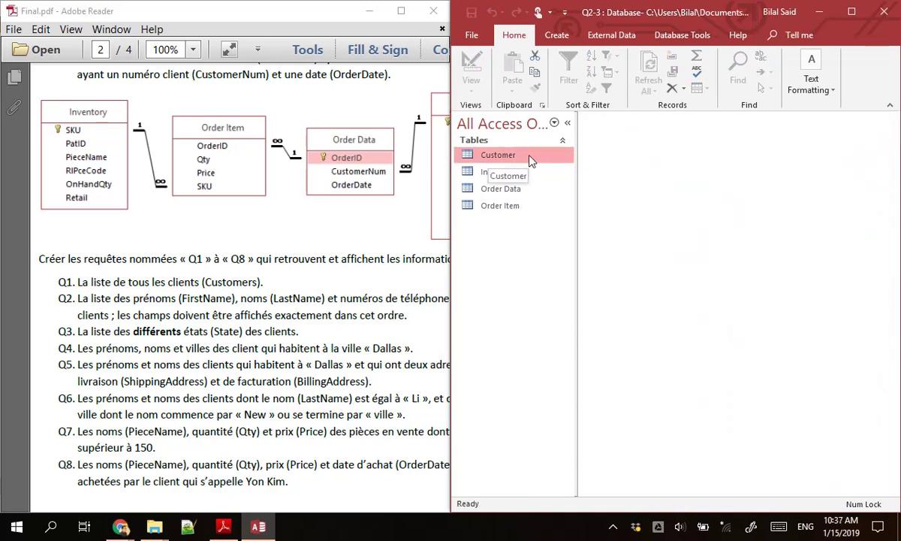
double_click(525, 173)
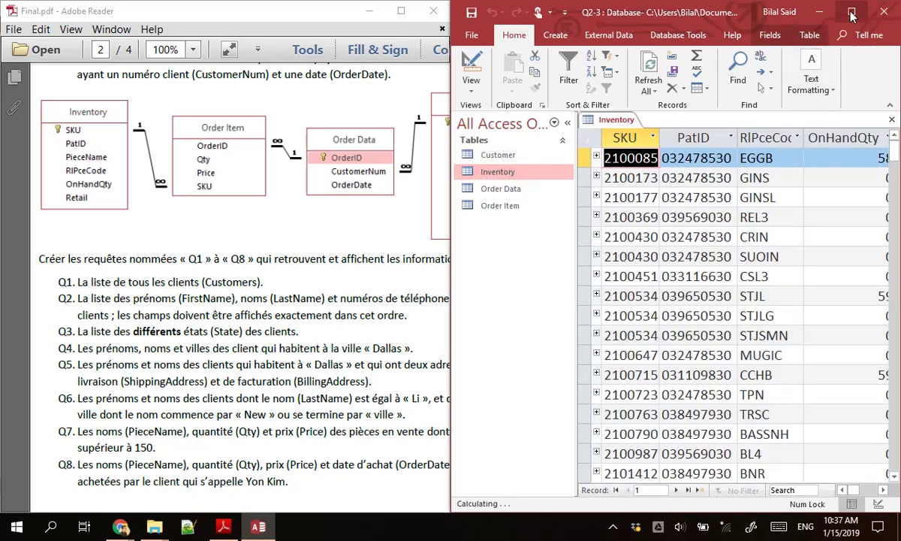
key(super+Up)
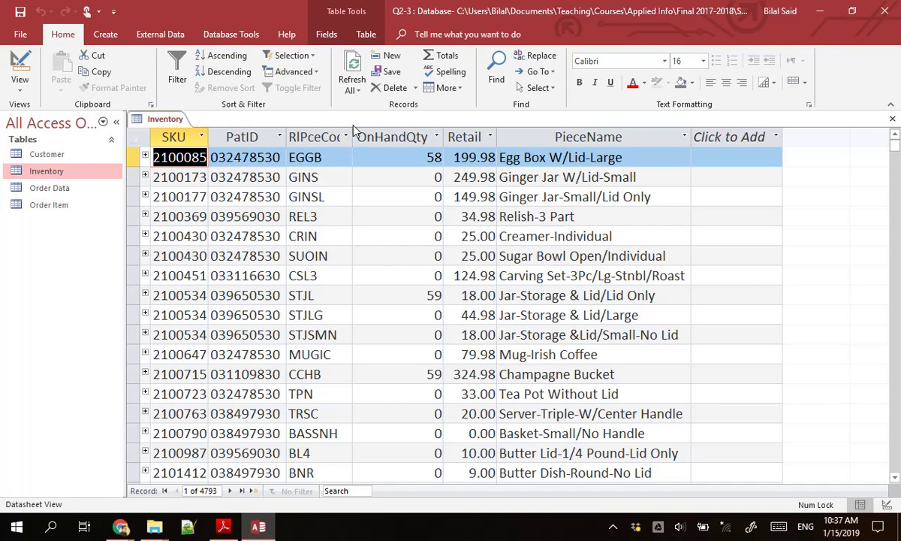
- Inspect the Inventory, Order Data, Order Item and Customer tables' values
drag(413, 157, 496, 158)
click(540, 160)
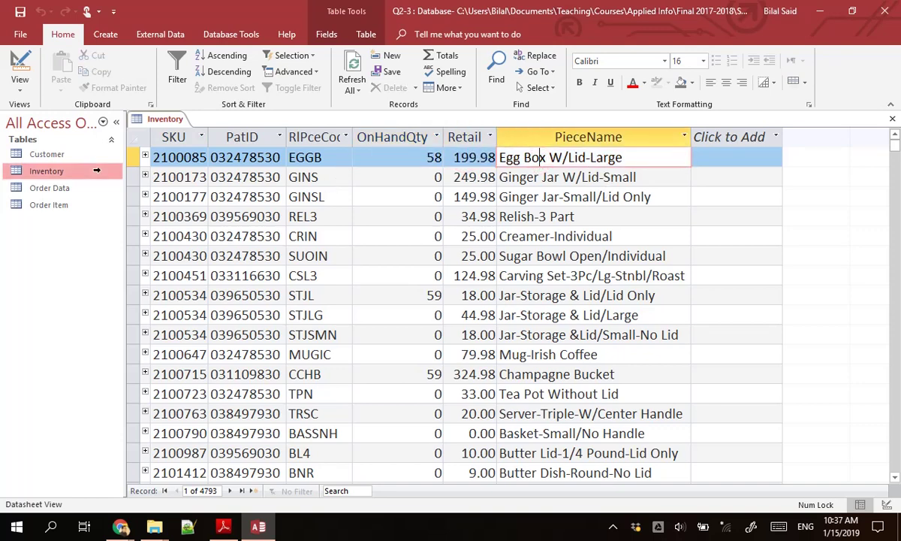
double_click(50, 188)
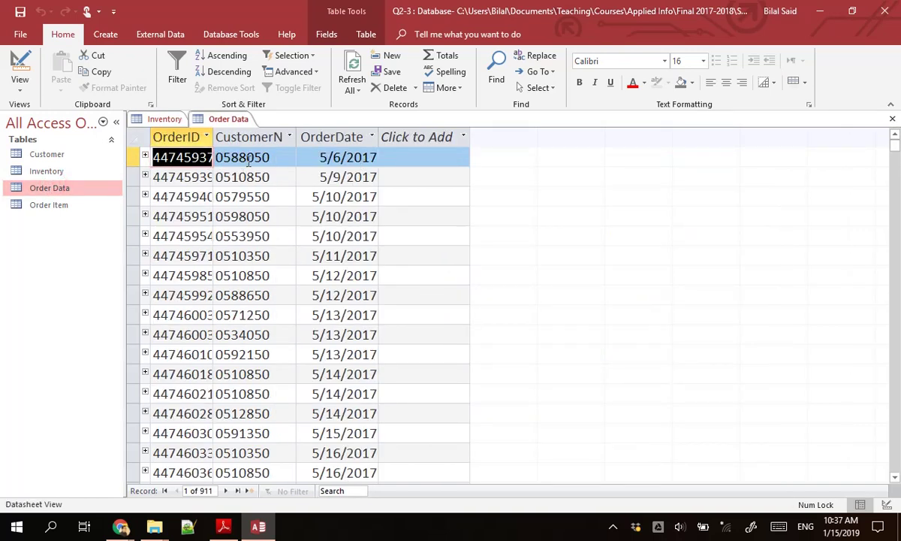
double_click(57, 204)
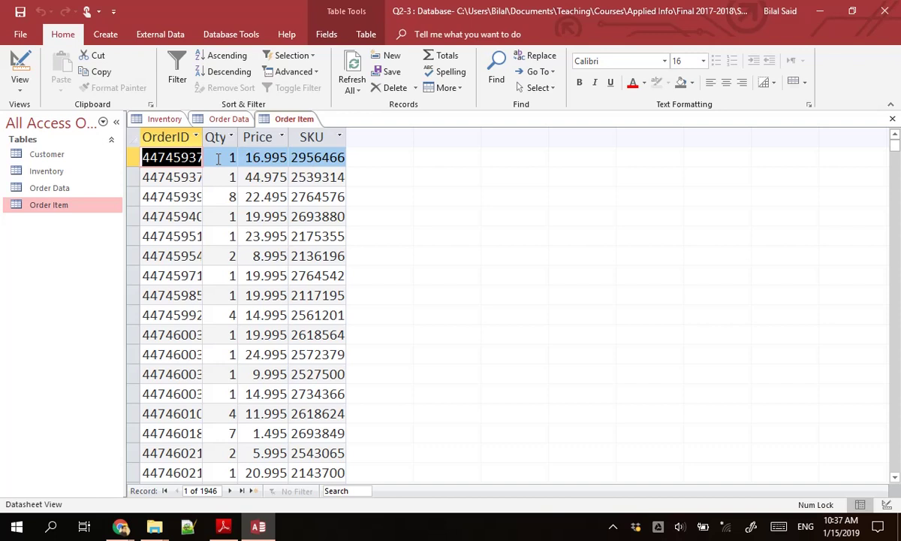
click(220, 157)
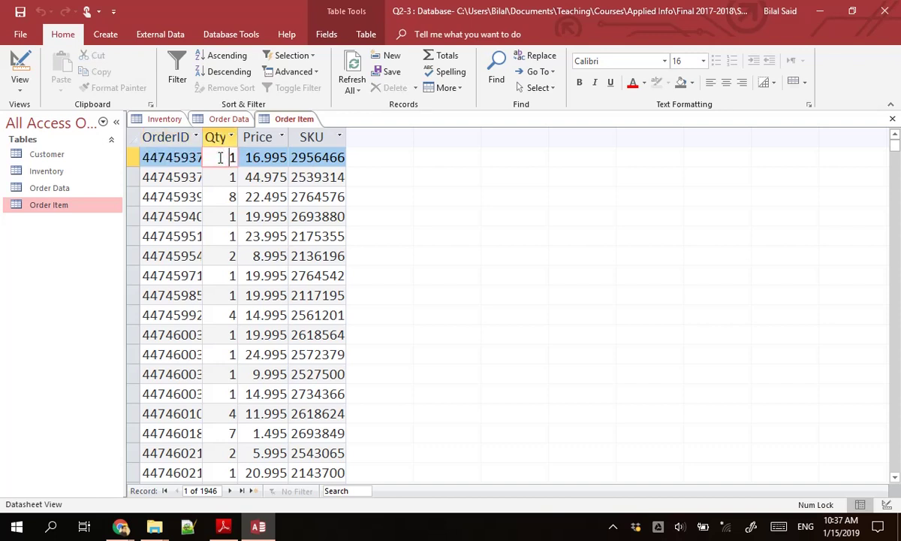
double_click(177, 157)
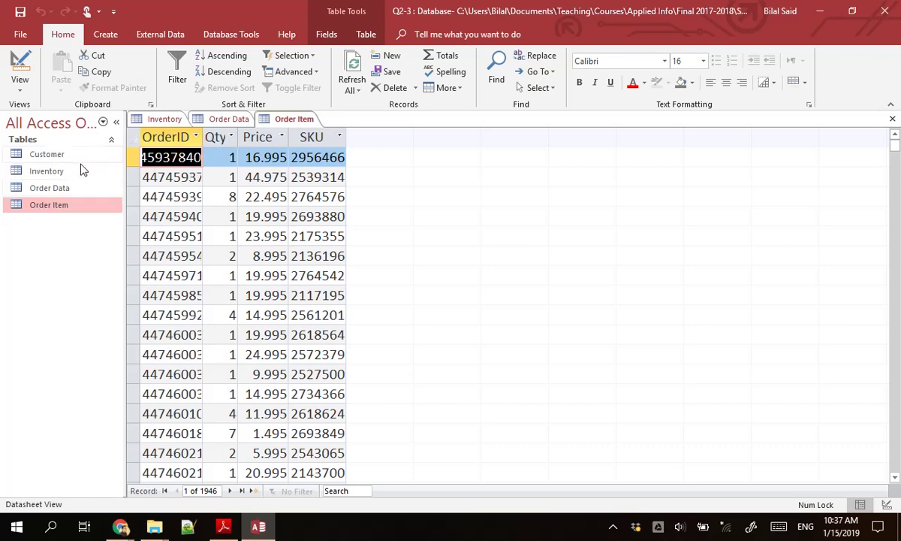
double_click(62, 153)
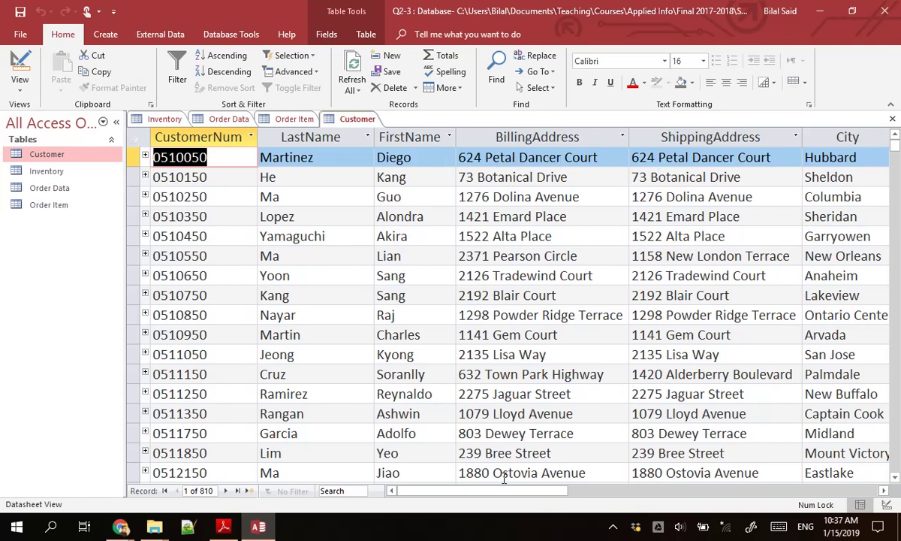
- Close the Customer, Order Item, Order Data and Inventory table tabs
drag(505, 489, 654, 507)
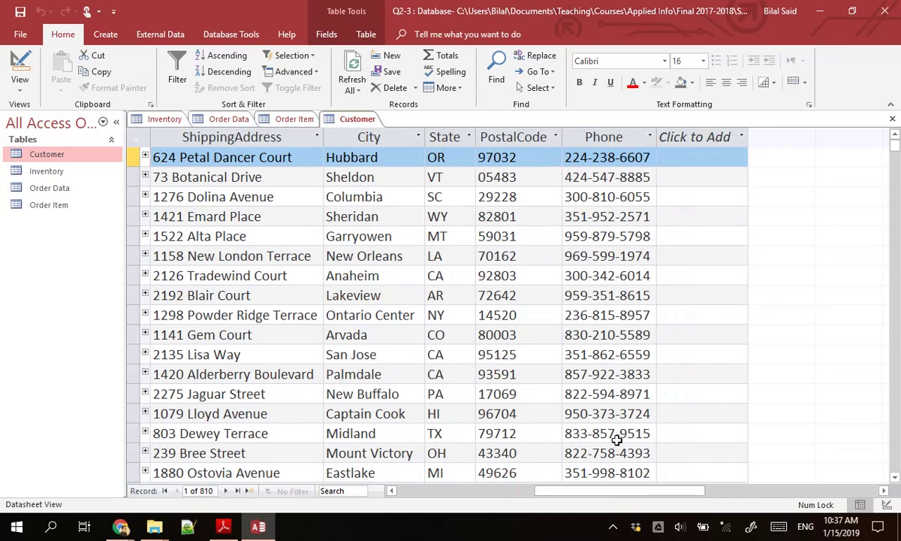
middle_click(366, 122)
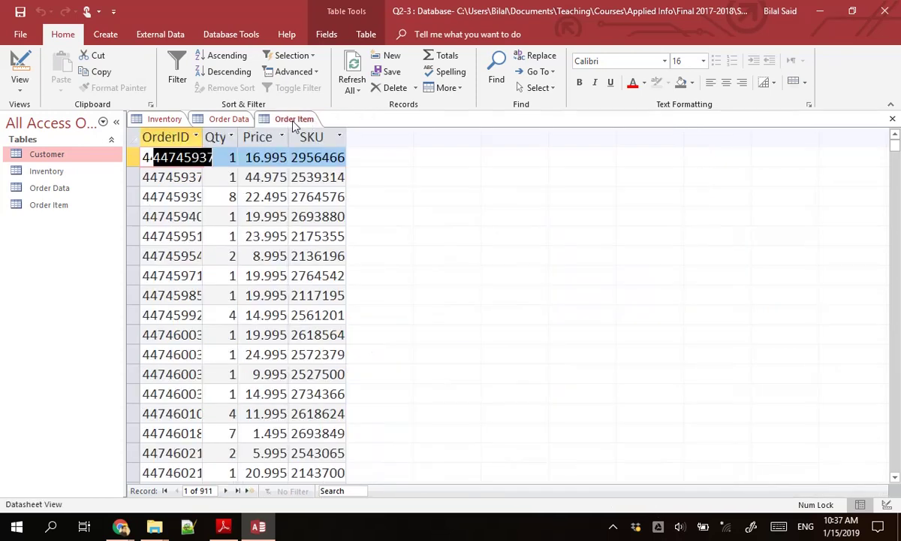
middle_click(296, 121)
middle_click(233, 120)
middle_click(154, 121)
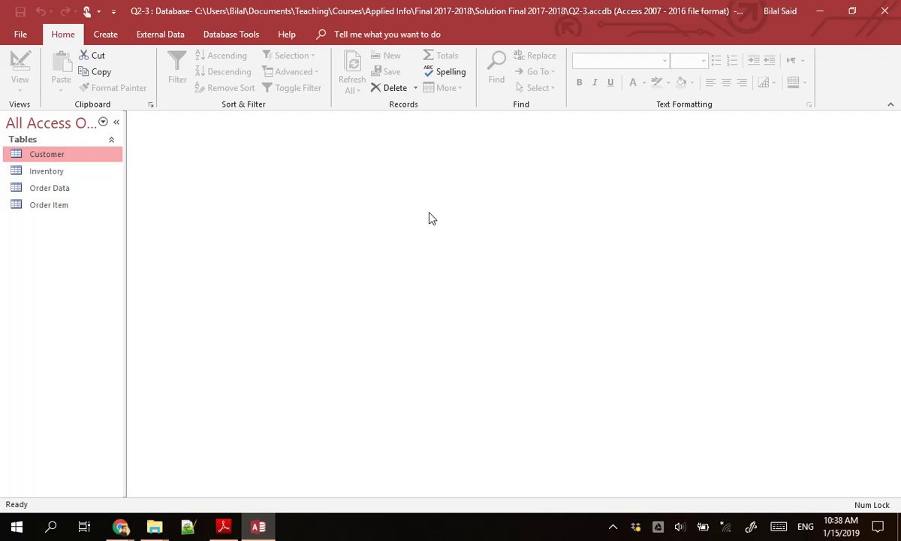
- Dock Access on the right half and scroll Final.pdf to the Q1–Q8 question list
click(403, 196)
double_click(578, 9)
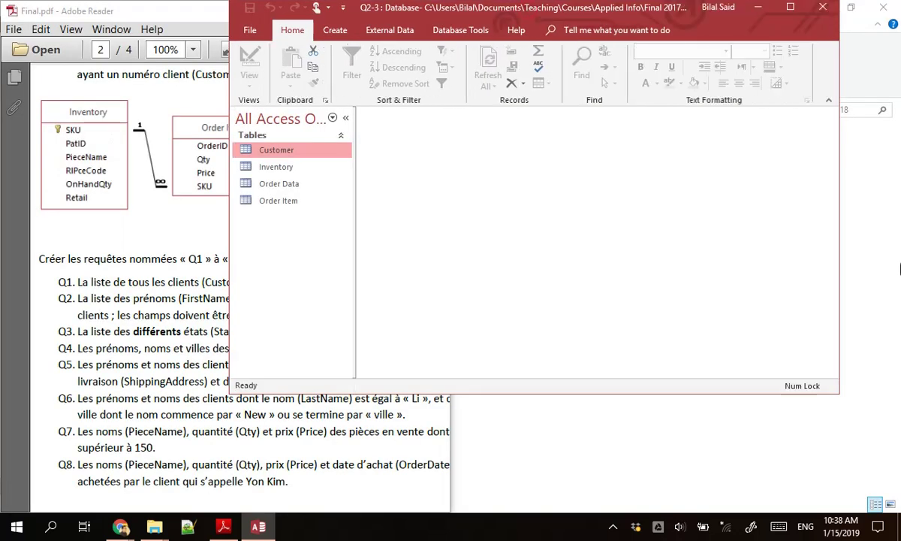
key(super+Right)
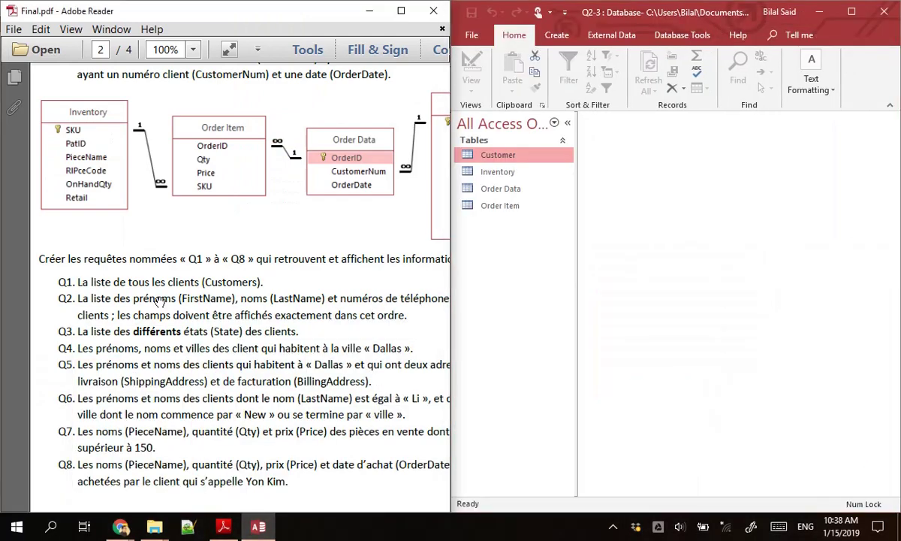
scroll(160, 300, down, 2)
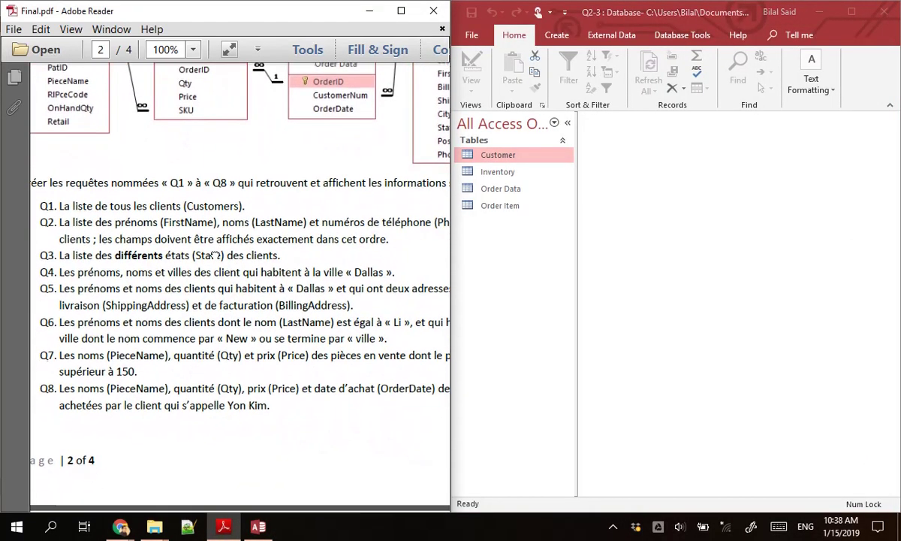
scroll(111, 199, down, 2)
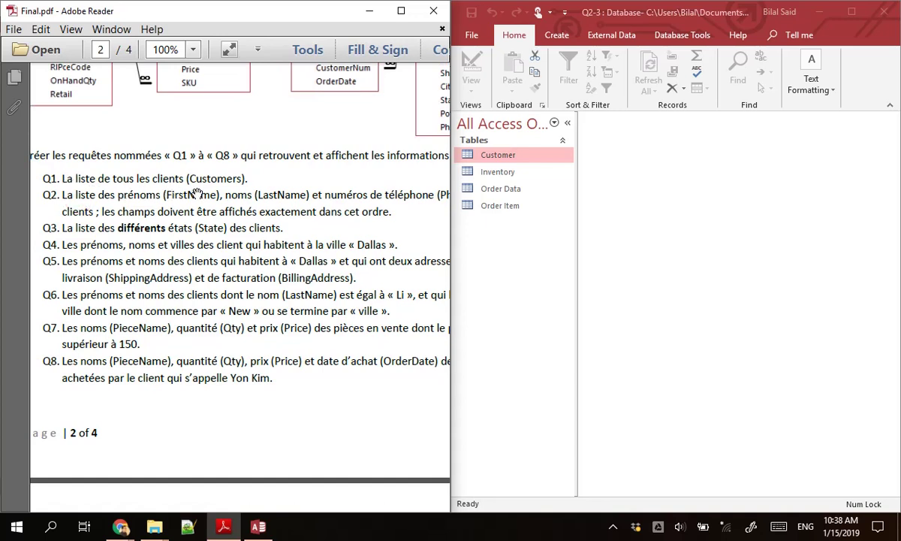
drag(214, 150, 227, 180)
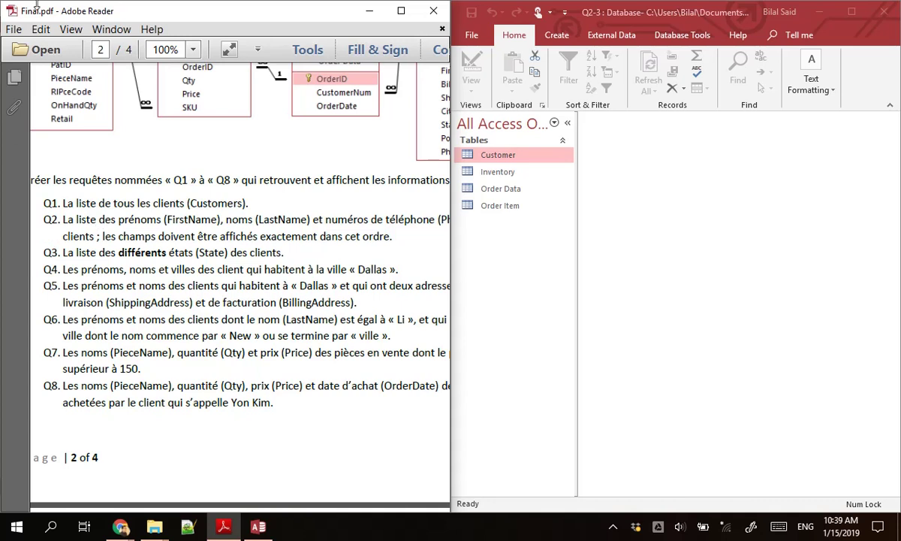
- Build a design-view query on Customer selecting Customer.* and view its datasheet
click(534, 33)
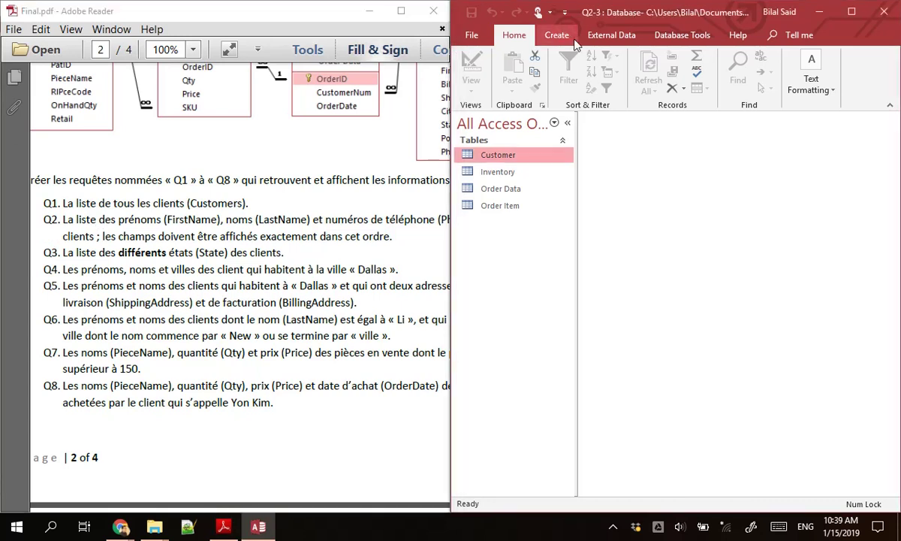
click(558, 35)
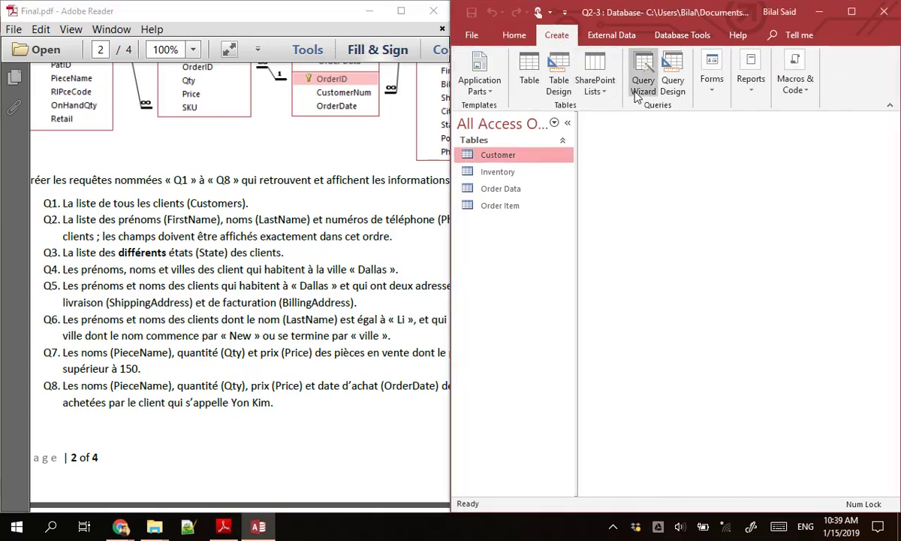
click(670, 84)
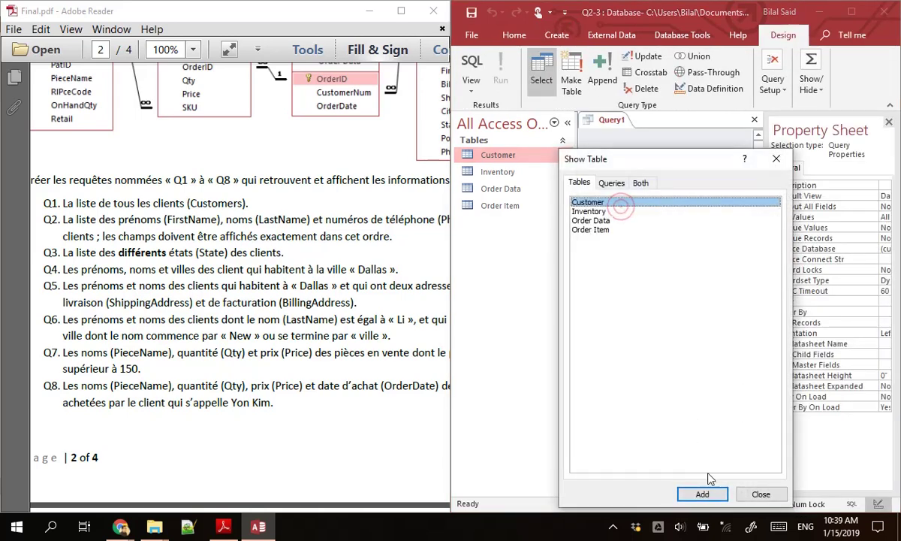
drag(679, 156, 807, 108)
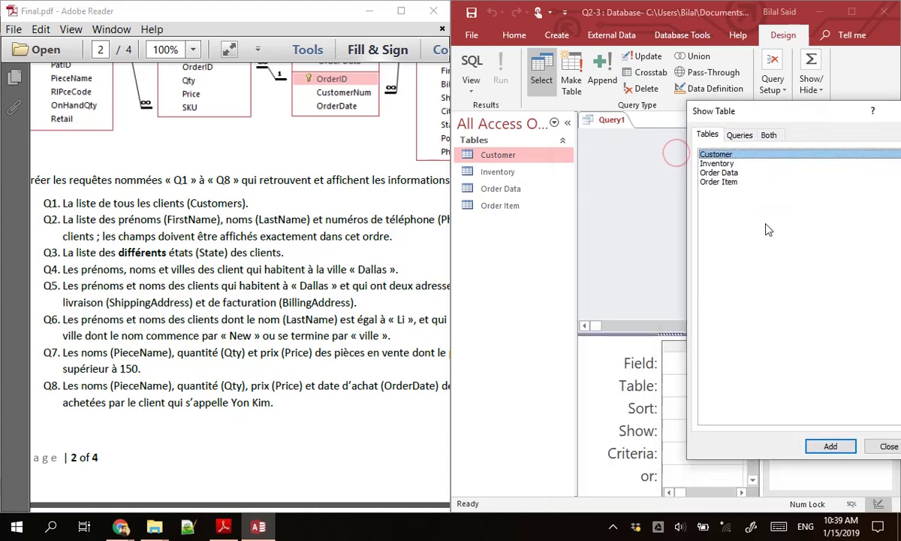
click(831, 446)
click(888, 446)
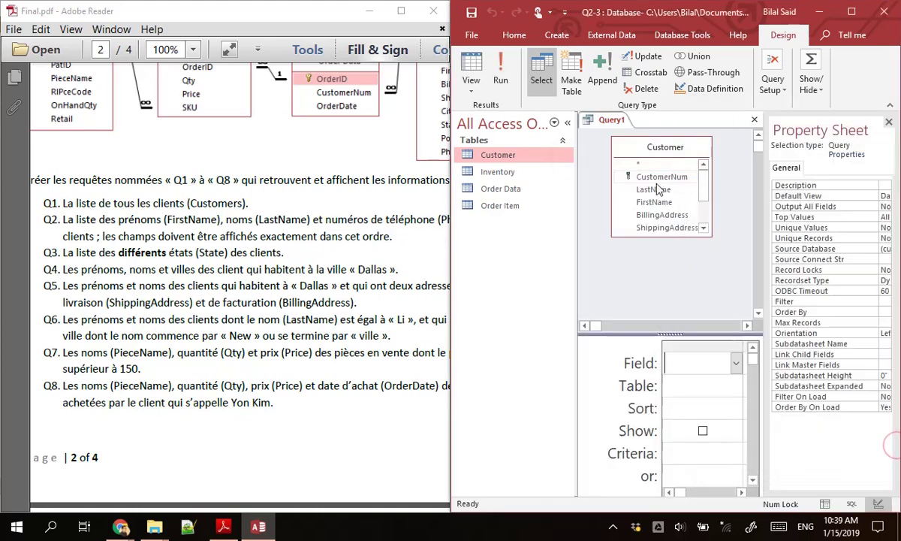
double_click(644, 164)
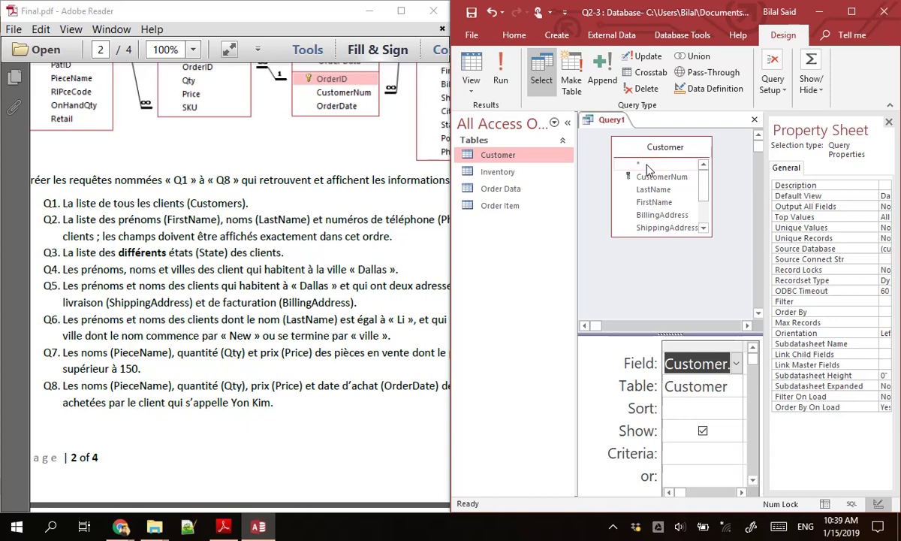
click(471, 71)
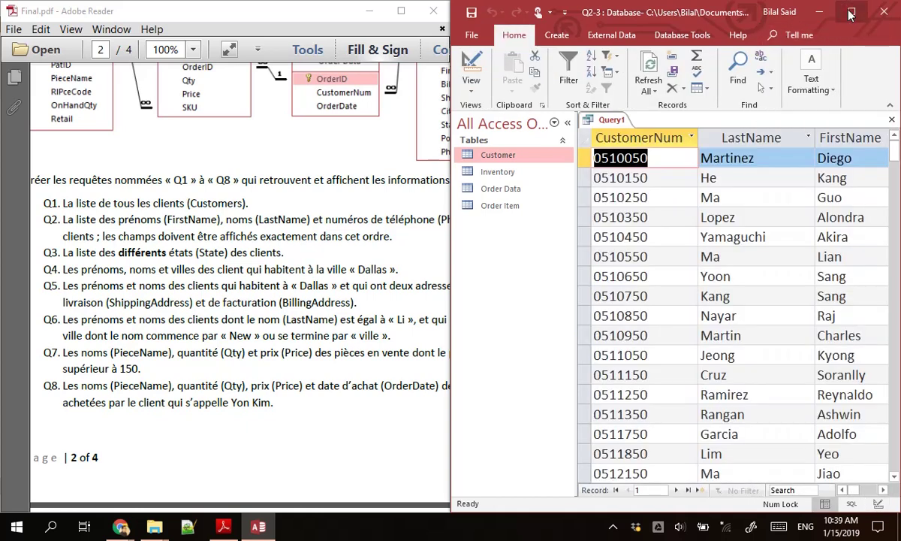
key(super+Left)
key(super+Up)
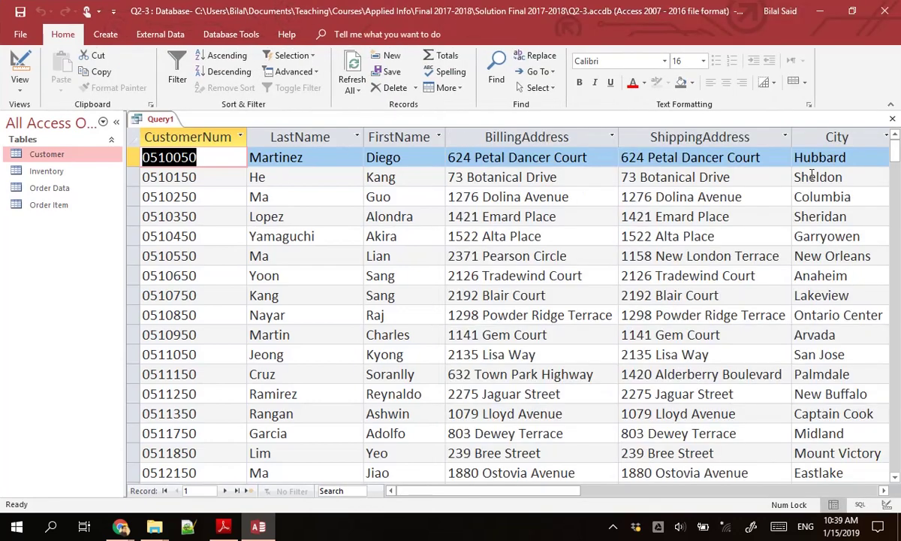
drag(536, 492, 705, 497)
click(224, 455)
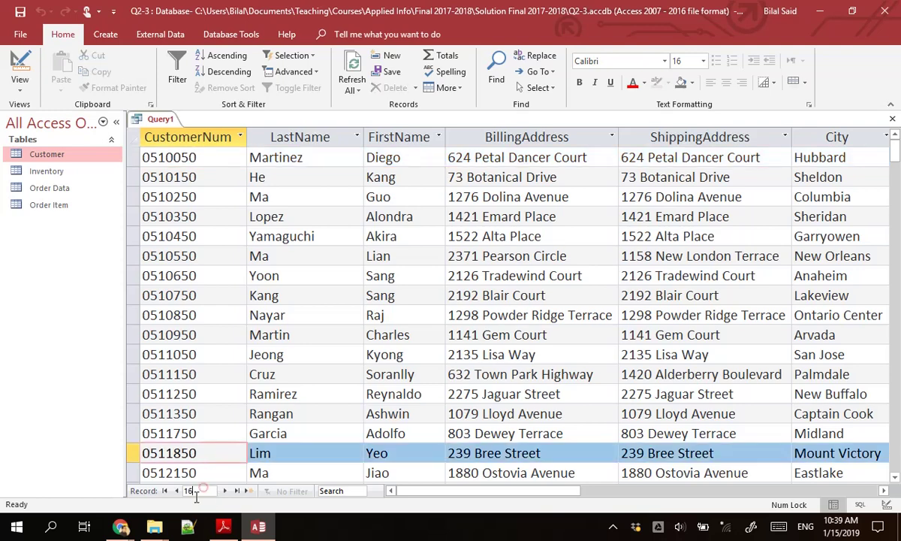
click(164, 491)
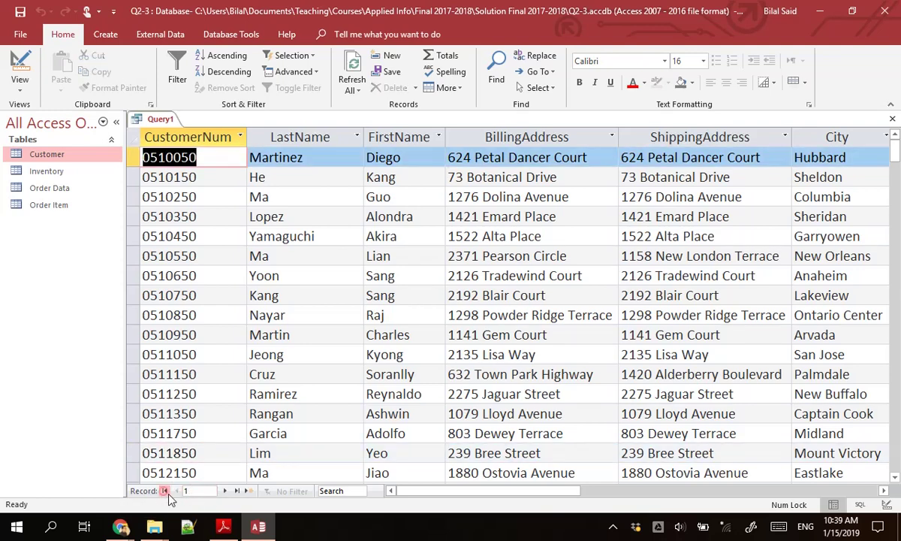
click(236, 490)
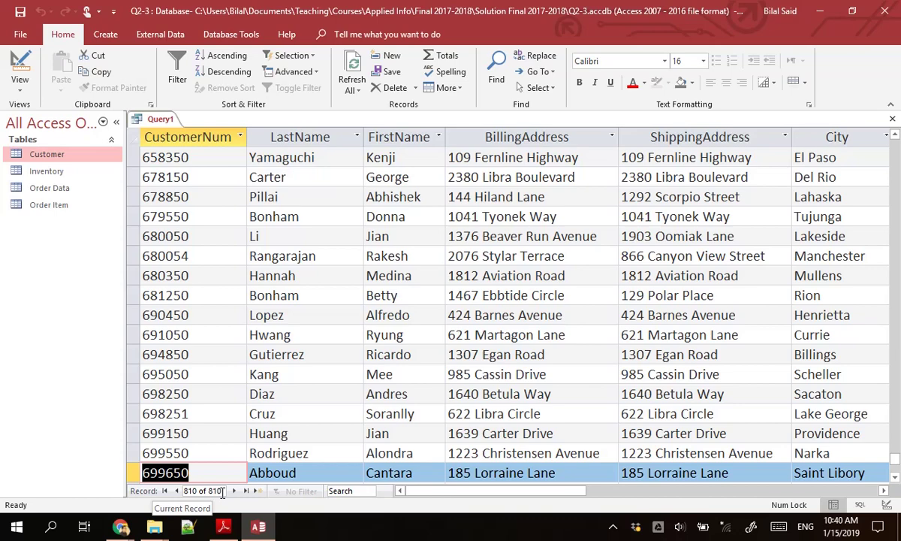
drag(565, 490, 687, 492)
key(Home)
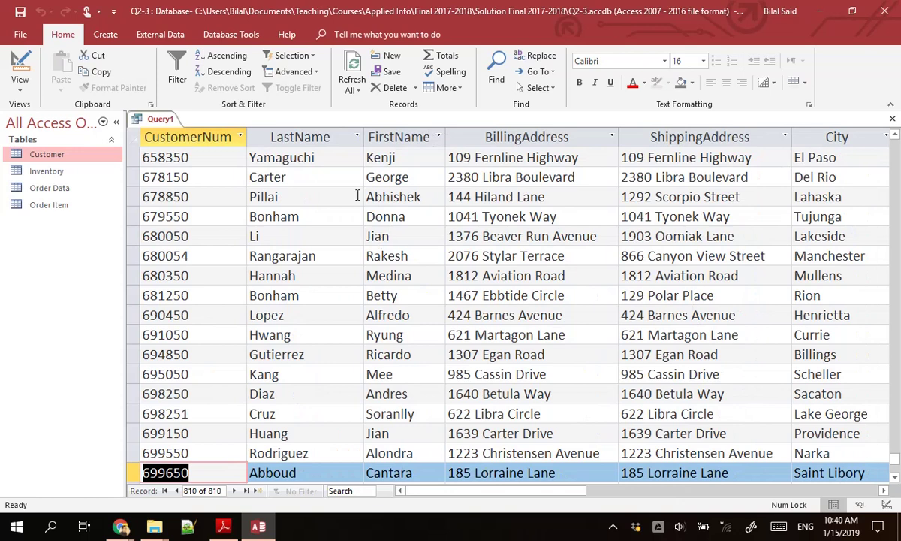
double_click(45, 153)
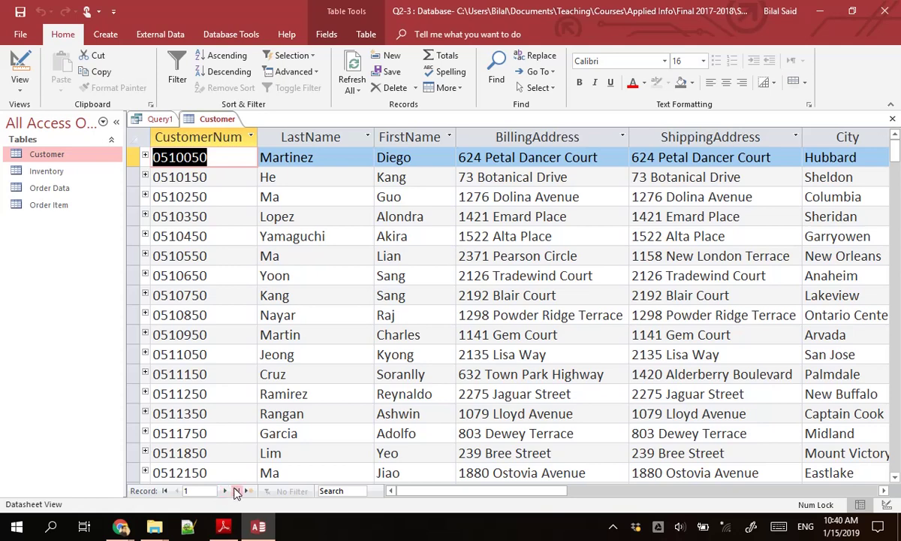
click(236, 491)
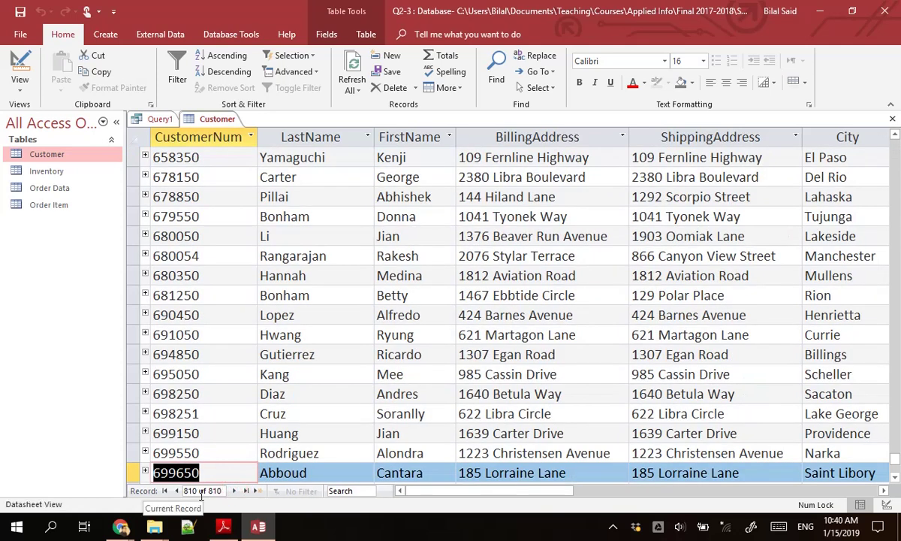
middle_click(218, 120)
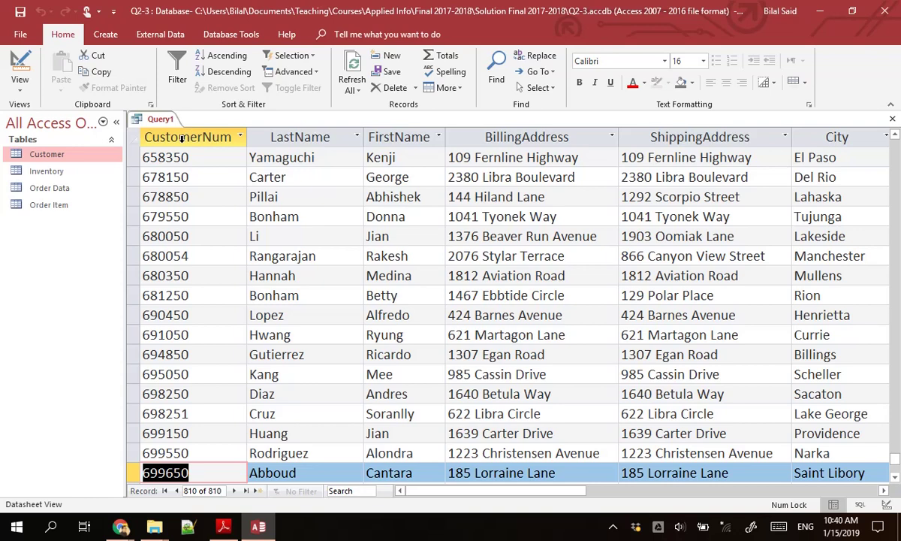
- Show the query's SQL, save it as Q1, and bring Final.pdf to the front
click(20, 88)
click(27, 147)
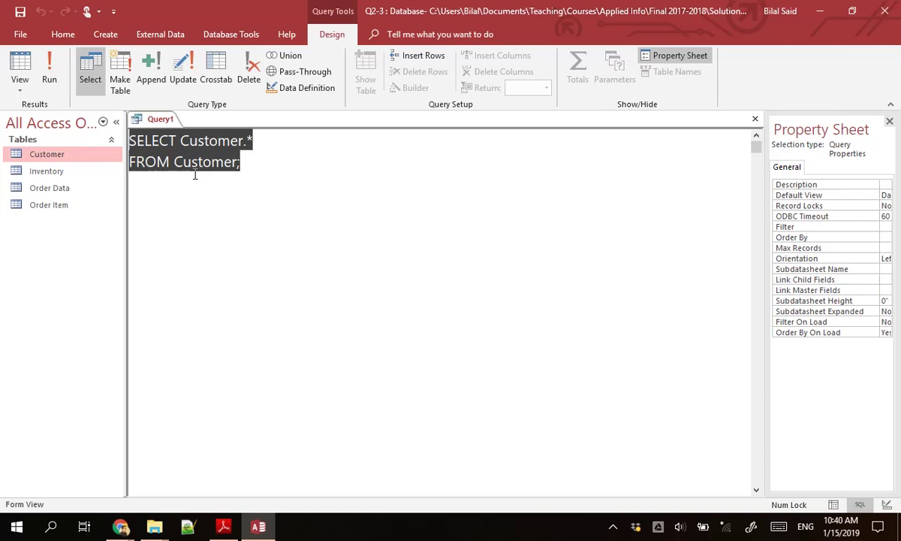
click(211, 200)
key(ctrl+s)
text(Q1)
key(Return)
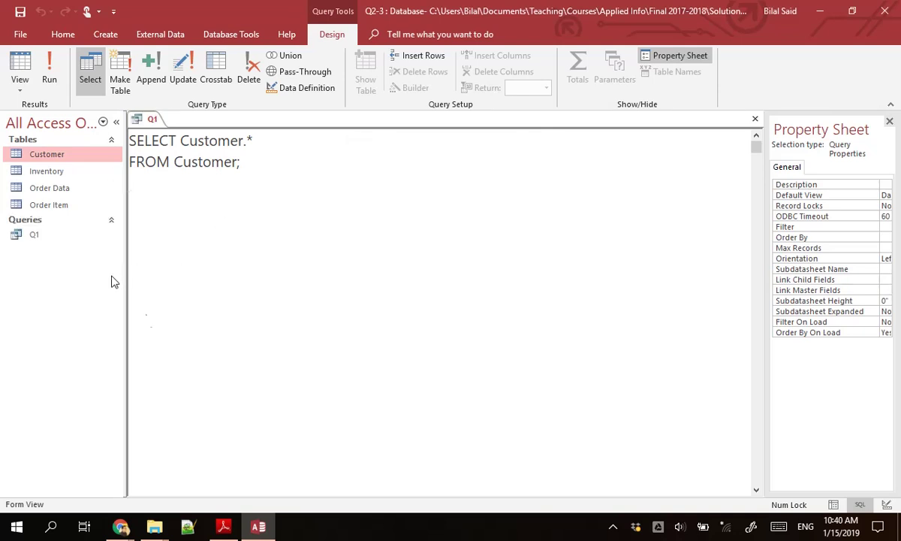
click(223, 525)
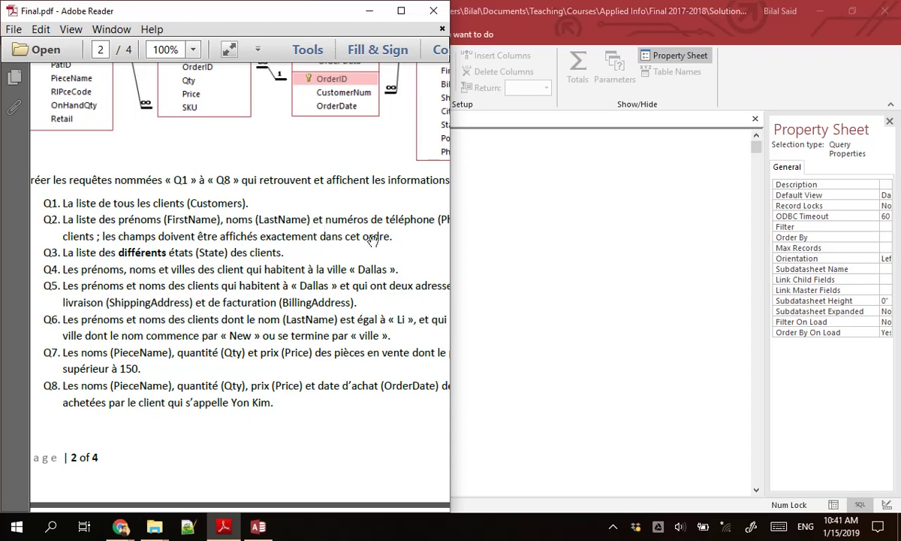
- Pan Final.pdf to the Customer table's field list, then return to Access
scroll(353, 239, right, 3)
drag(349, 239, 365, 241)
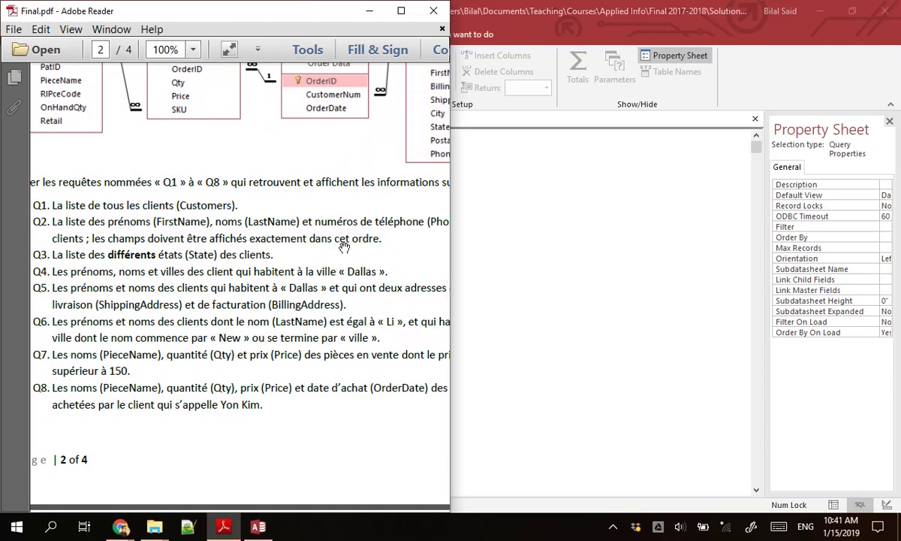
drag(321, 234, 283, 292)
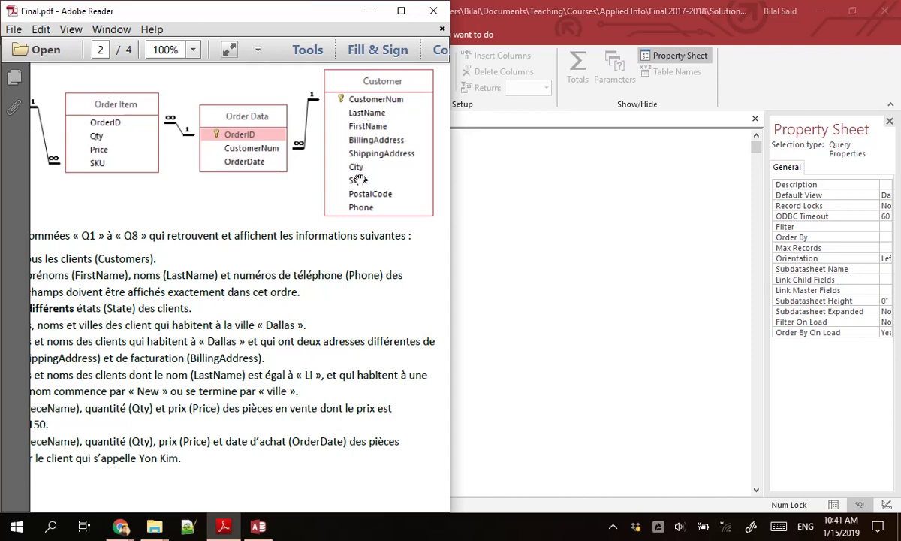
click(589, 206)
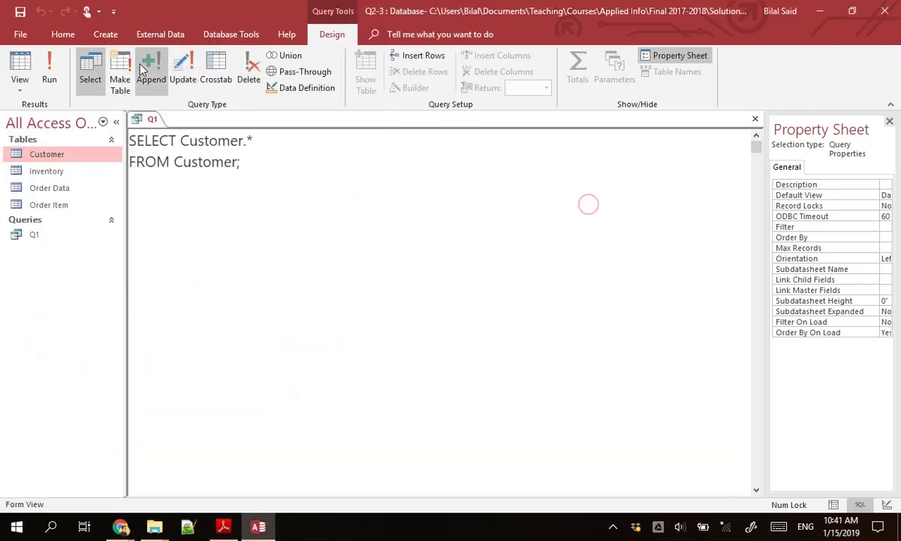
- Close Q1 and start a new design-view query on the Customer table
key(ctrl+w)
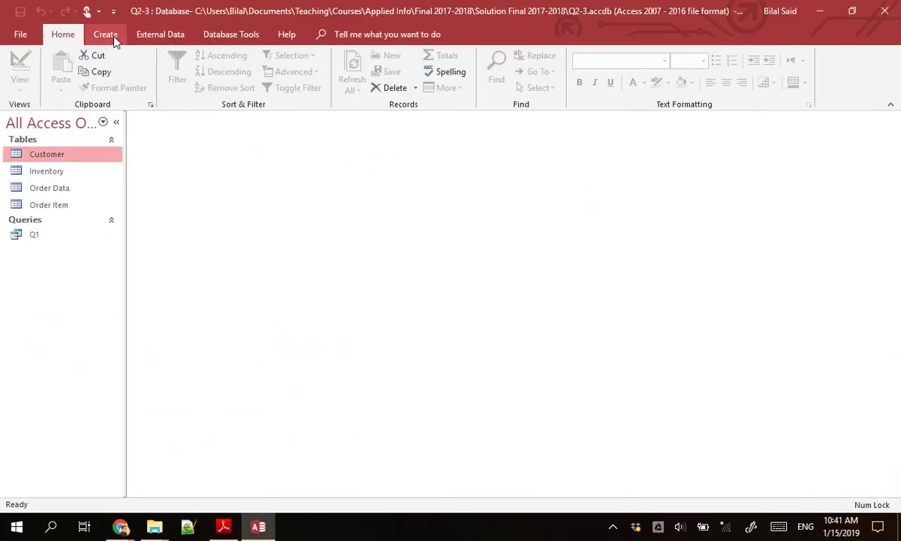
click(111, 38)
click(216, 78)
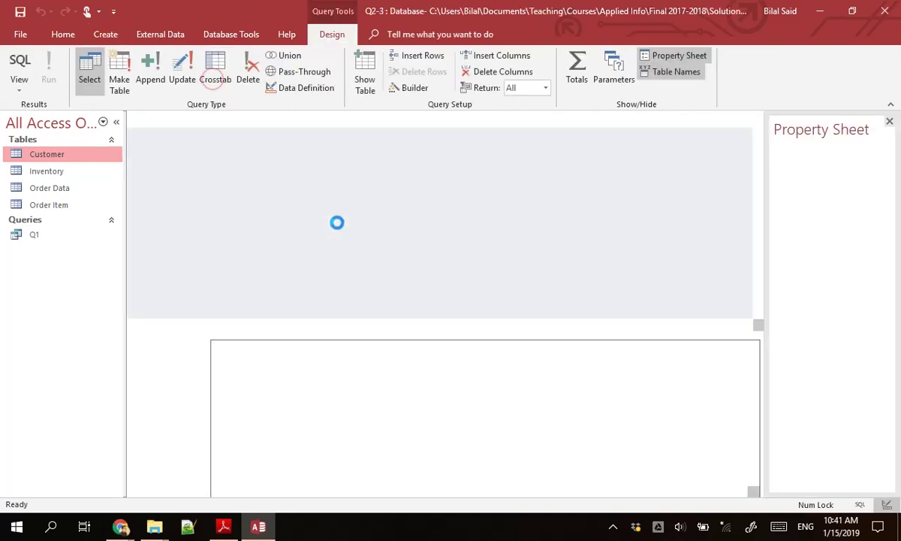
double_click(390, 202)
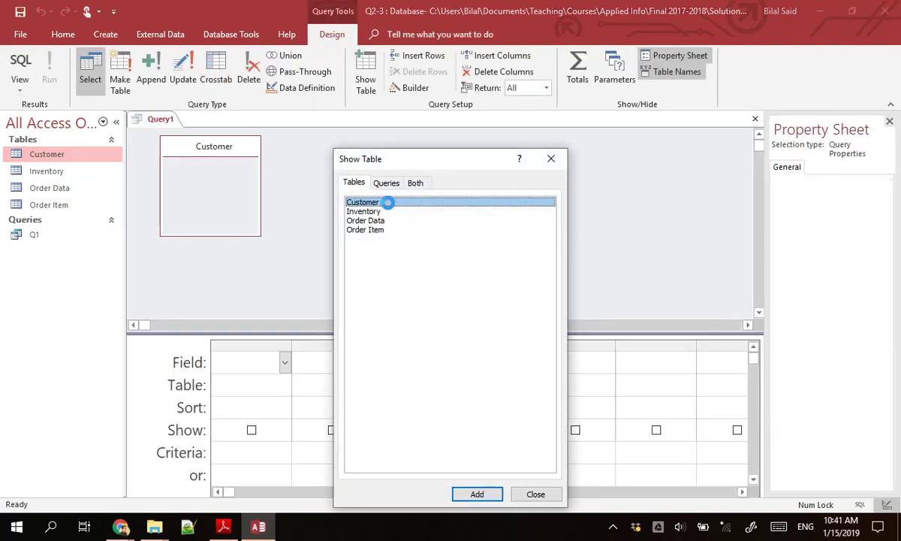
click(535, 494)
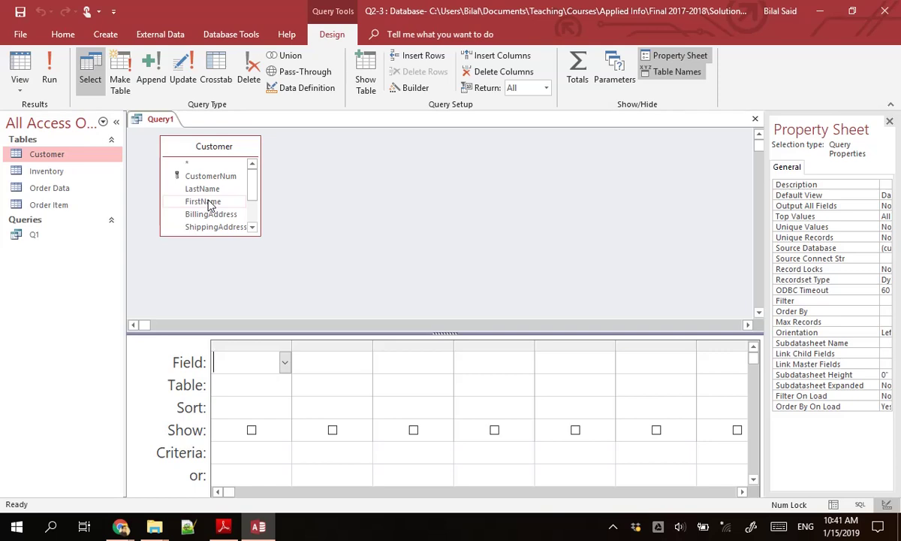
- Add FirstName, LastName and Phone to the query grid in that order
double_click(208, 202)
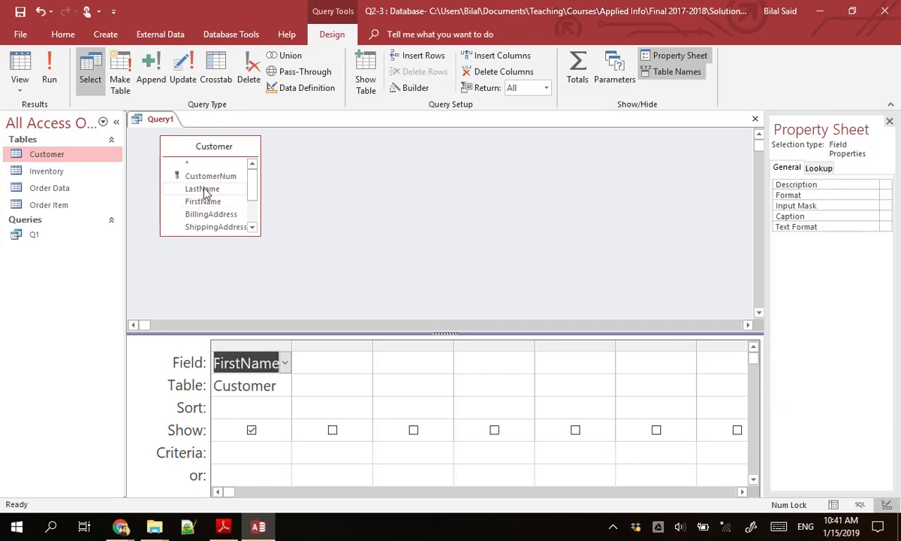
click(251, 215)
double_click(197, 228)
click(248, 175)
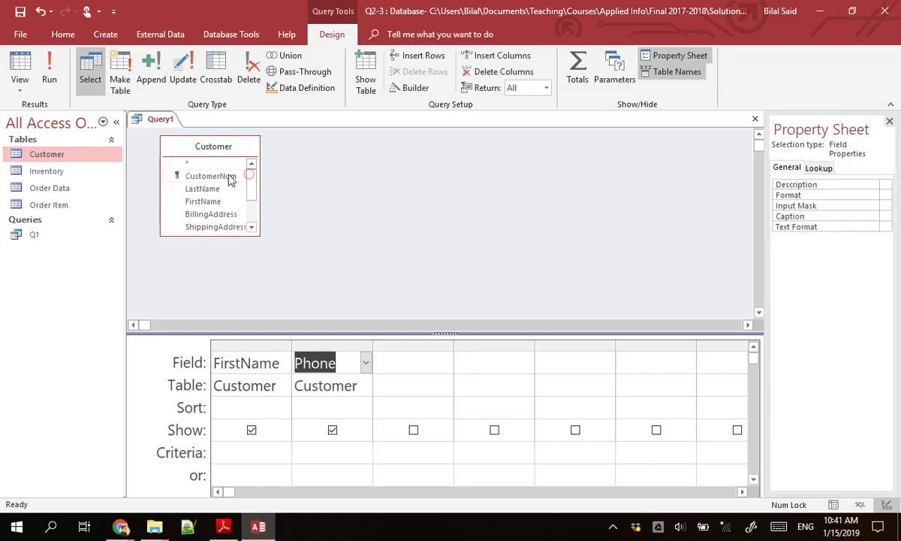
double_click(201, 189)
click(325, 344)
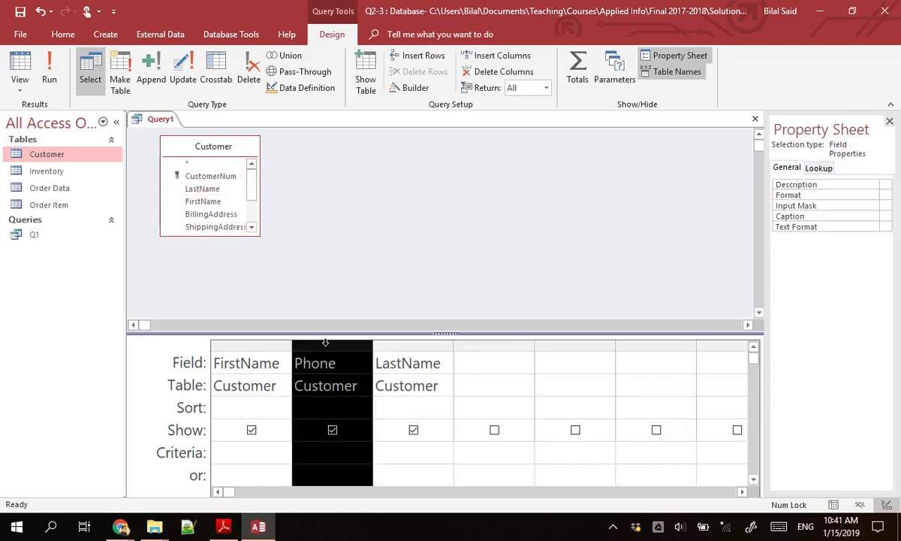
drag(343, 347, 454, 350)
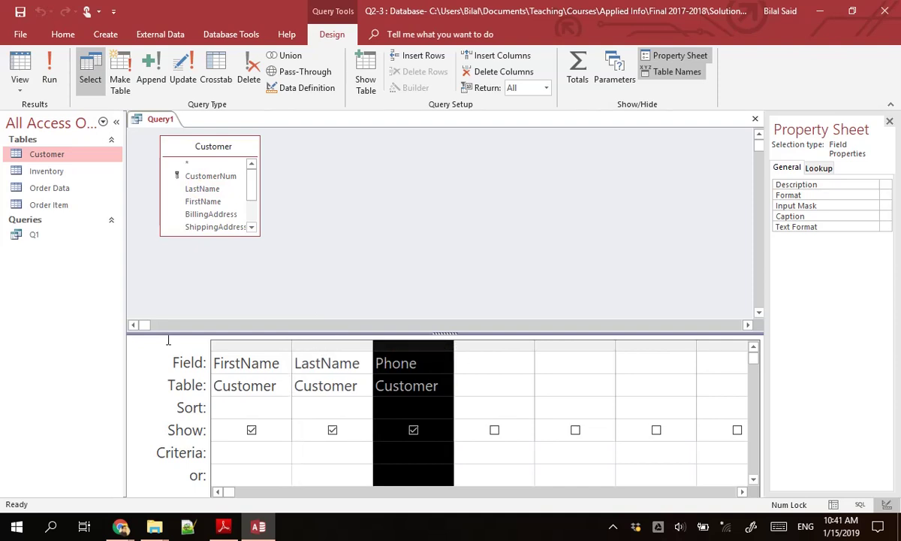
click(340, 289)
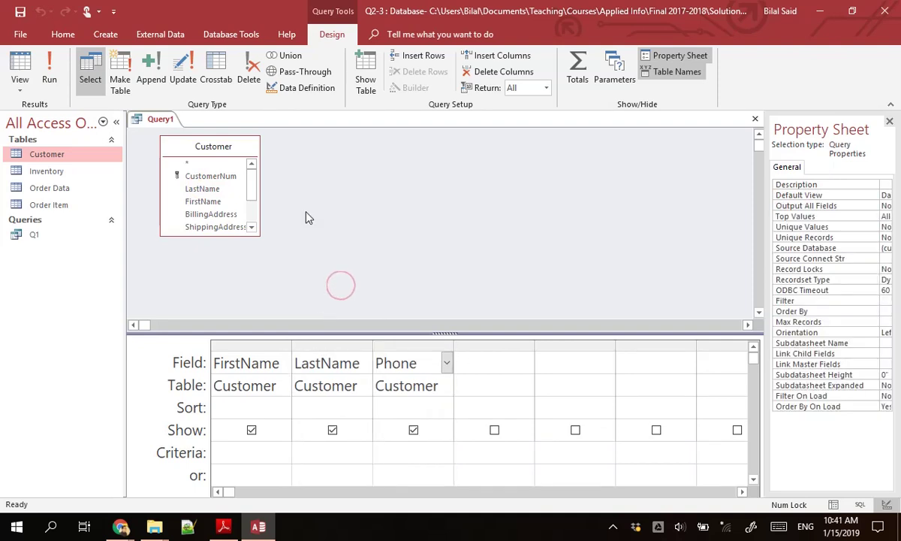
- Run the query showing 810 customers, save it as Q2, and close it
click(20, 72)
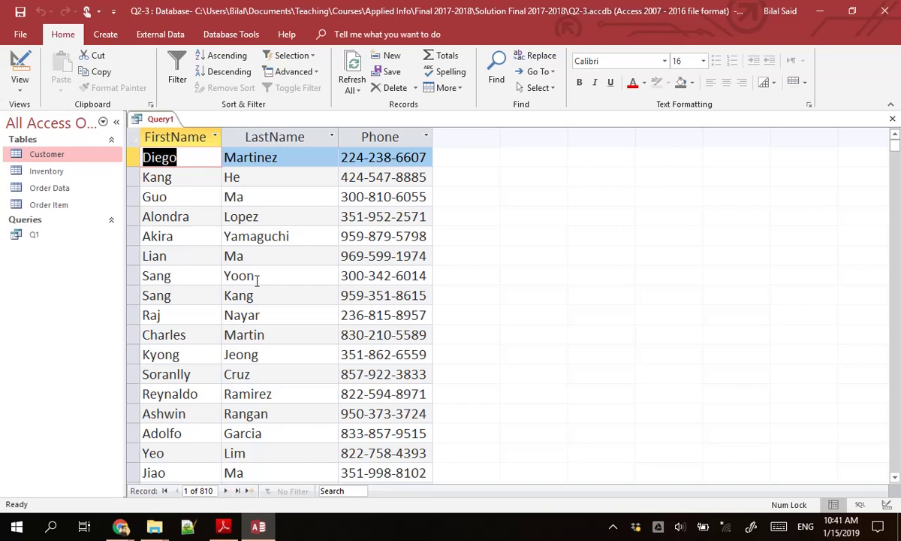
key(ctrl+s)
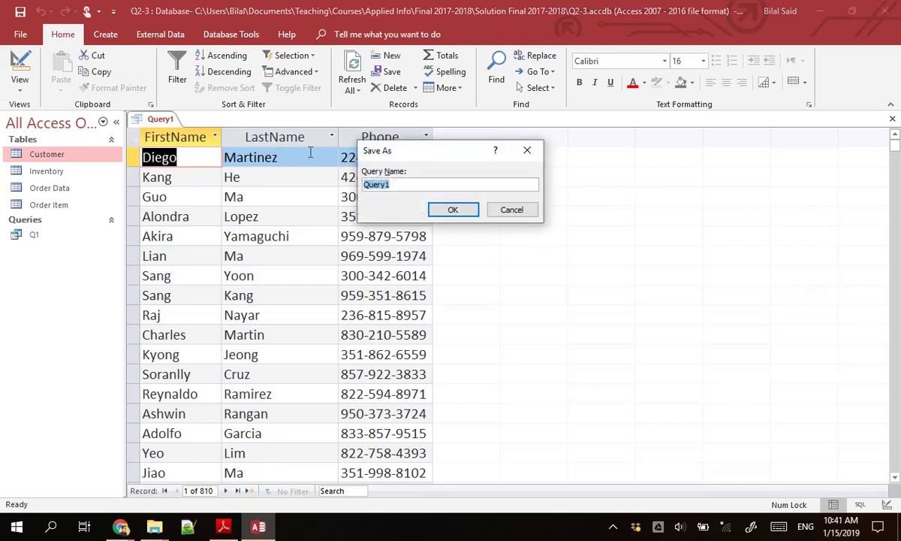
text(Q2)
key(Return)
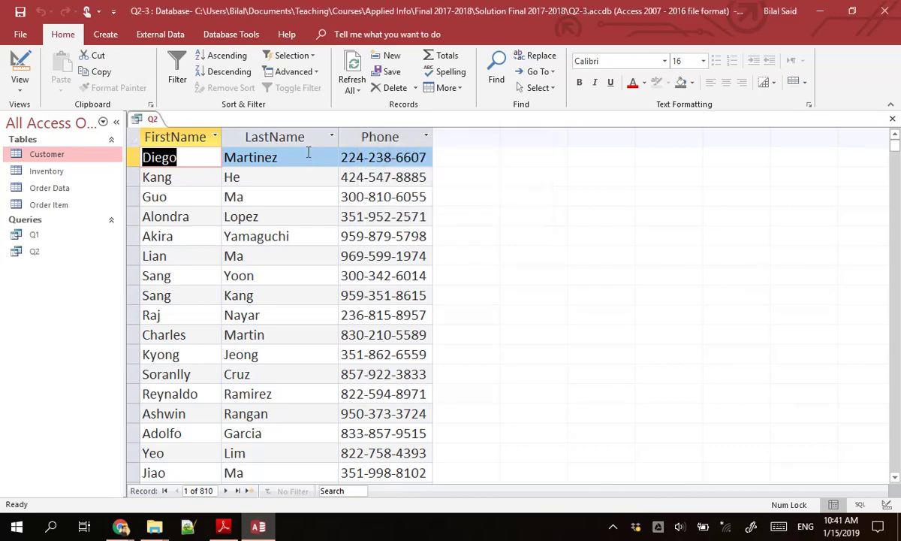
key(ctrl+w)
- Pan Final.pdf to read question Q3, then switch back to Access
click(223, 526)
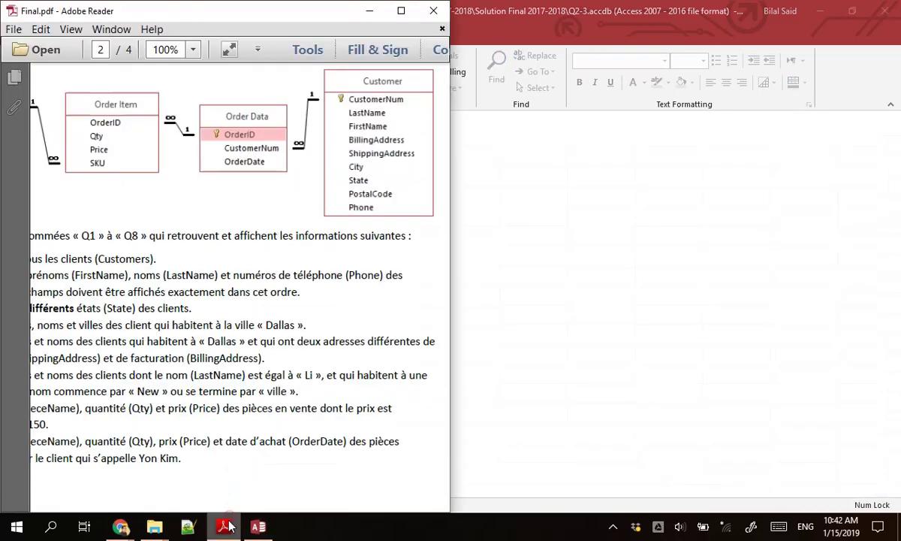
drag(234, 312, 284, 328)
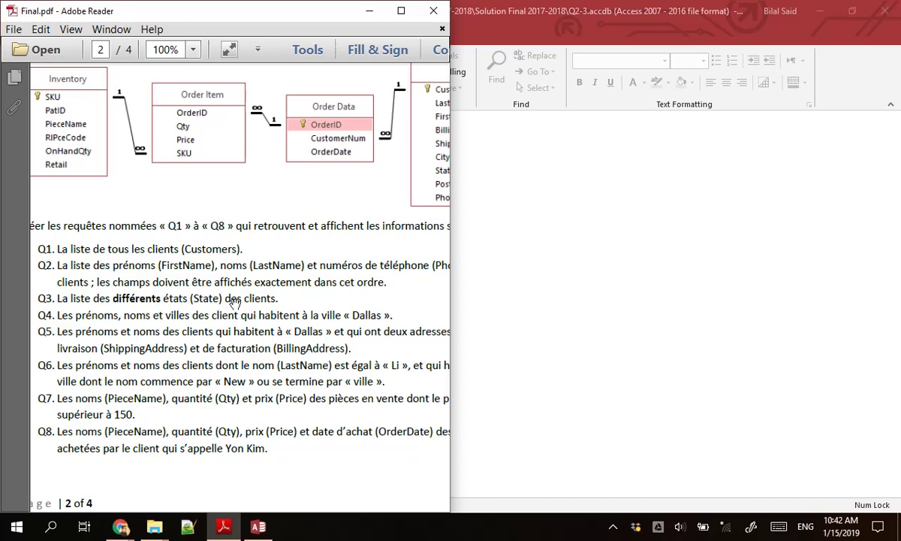
click(455, 328)
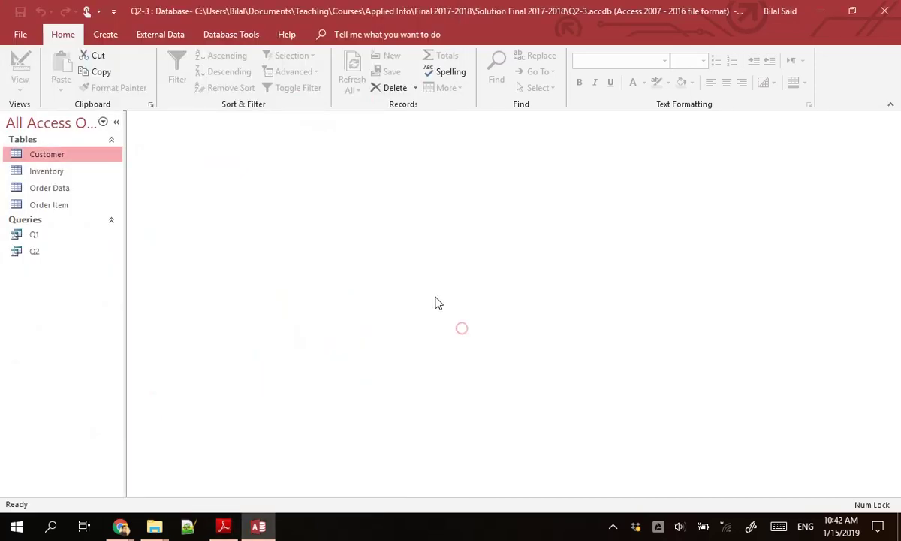
- Open the Customer table and scroll across to its State column
double_click(43, 156)
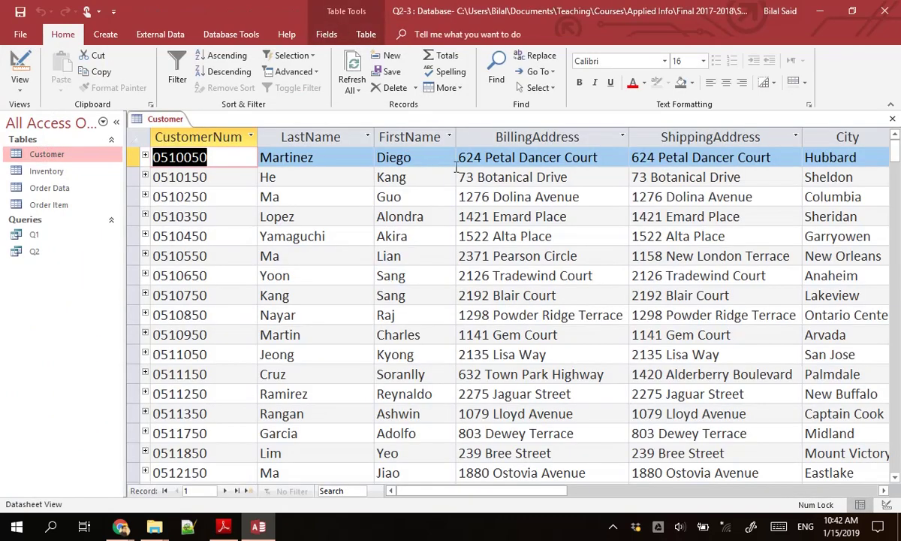
drag(499, 490, 629, 493)
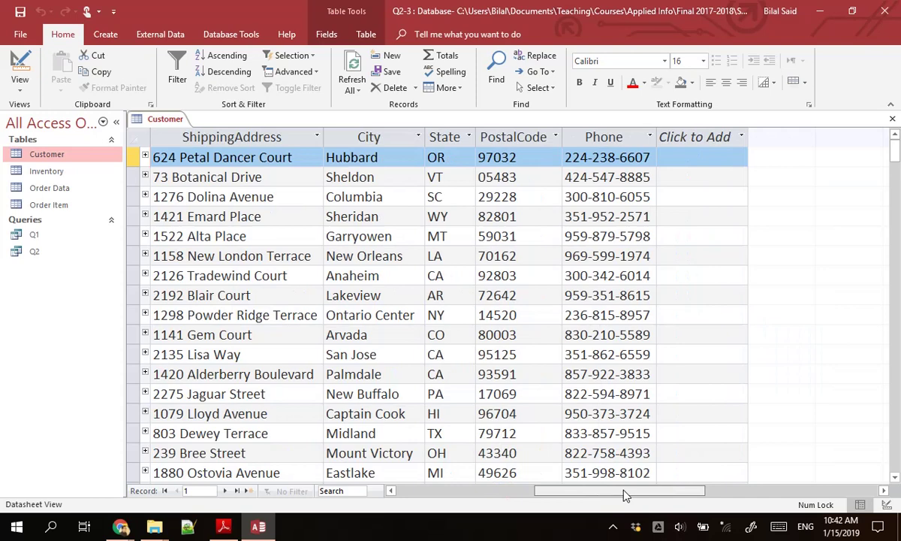
drag(626, 494, 617, 491)
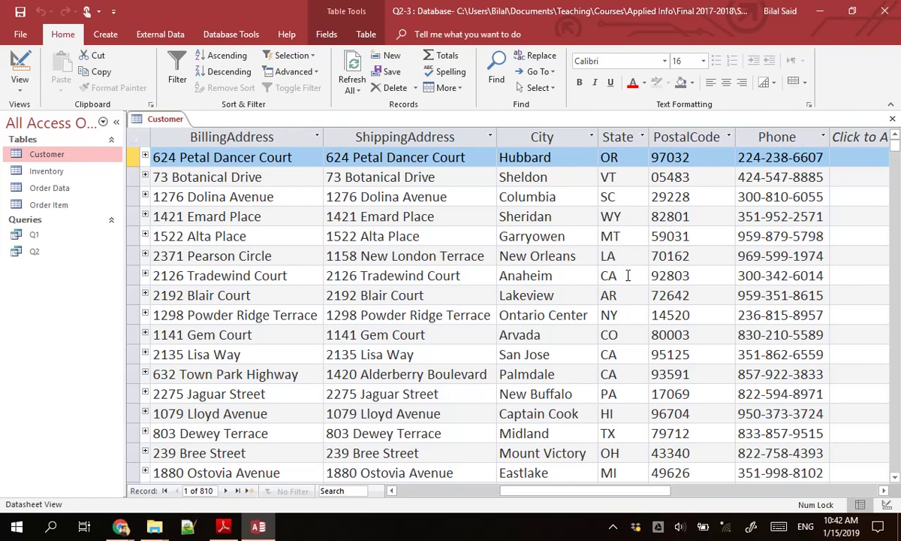
- Check State values for San Jose, Palmdale, Anaheim and other customers, then close the table
click(623, 353)
click(623, 373)
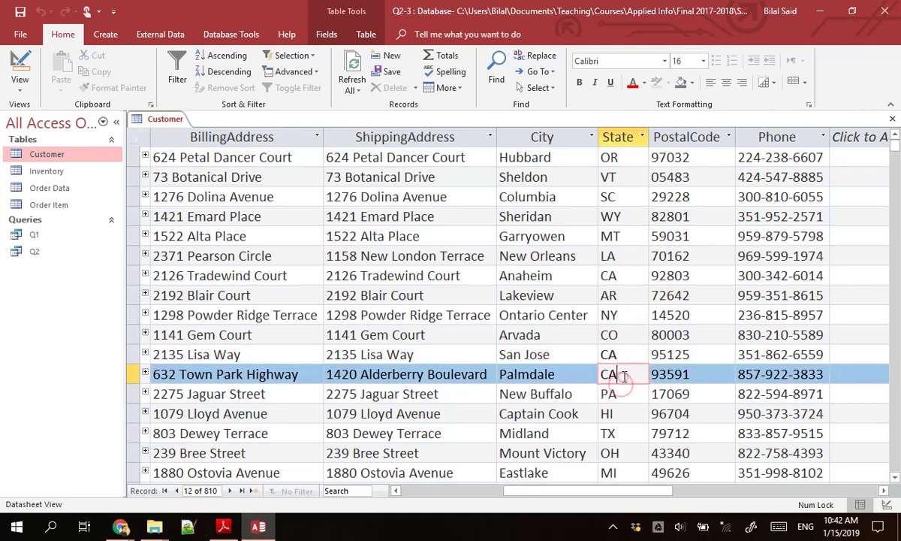
click(622, 353)
click(621, 376)
click(622, 275)
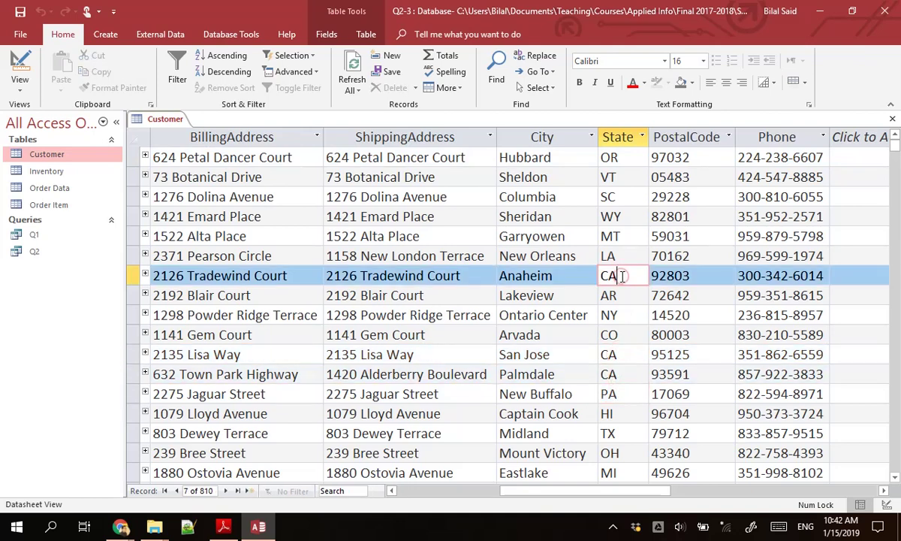
click(628, 453)
scroll(627, 420, down, 2)
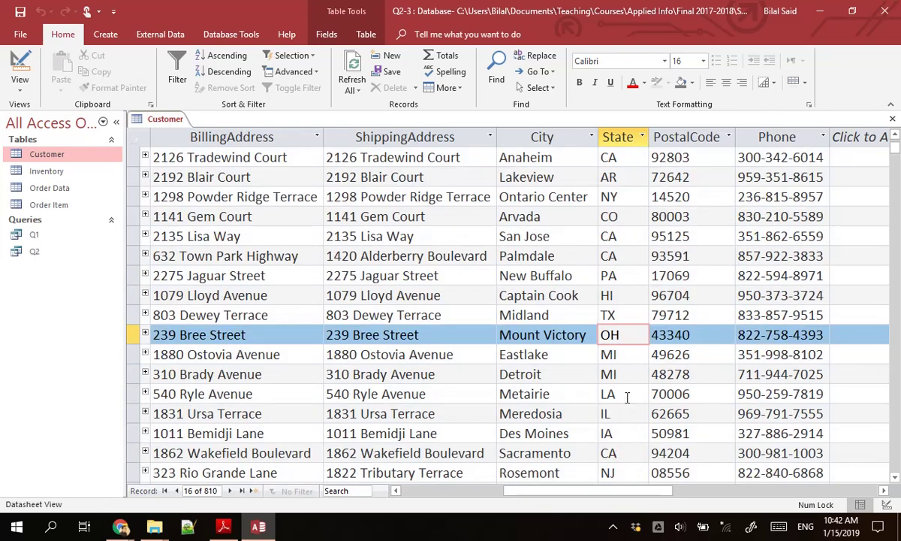
click(624, 394)
click(625, 452)
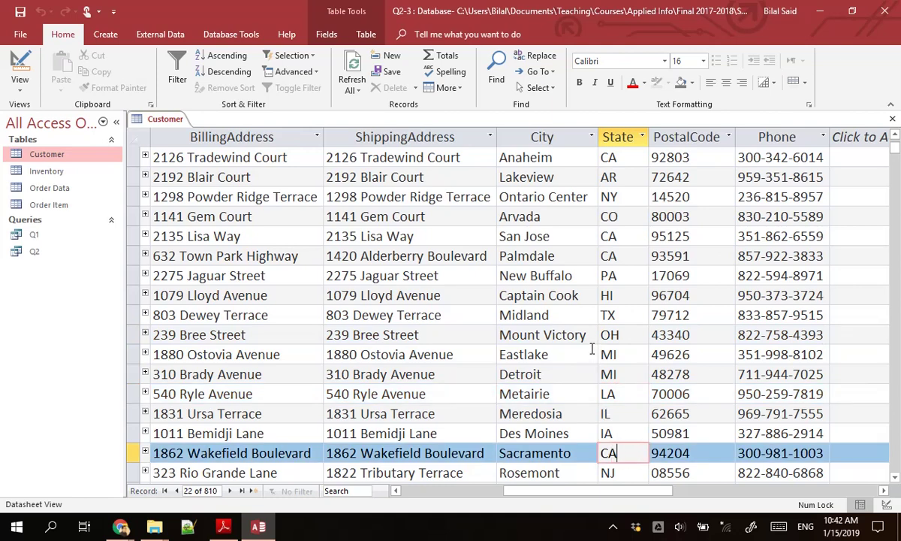
scroll(573, 226, up, 2)
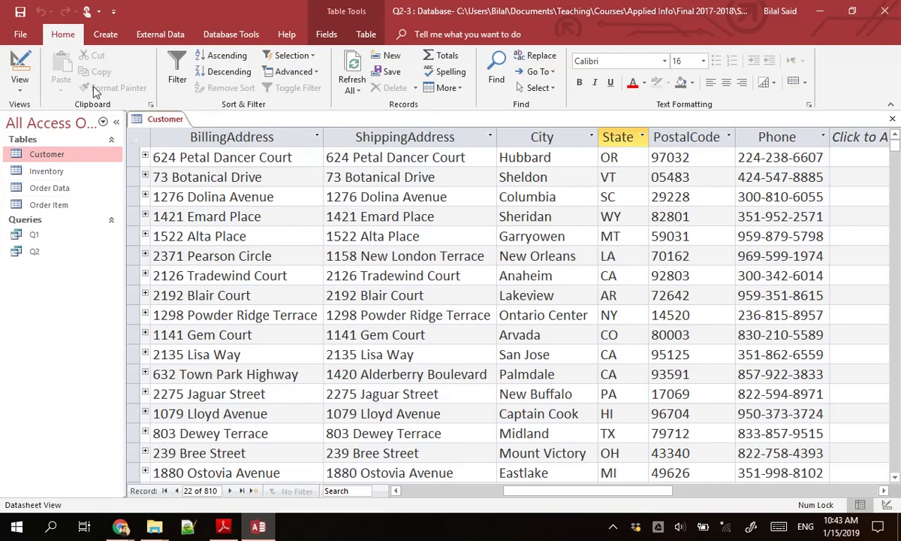
key(ctrl+w)
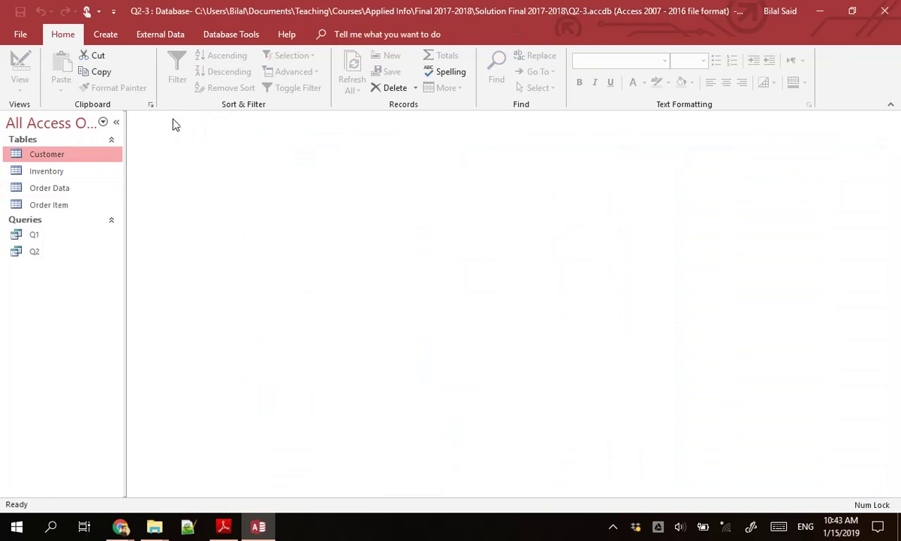
- Start a new design-view query on Customer with the State field
click(113, 34)
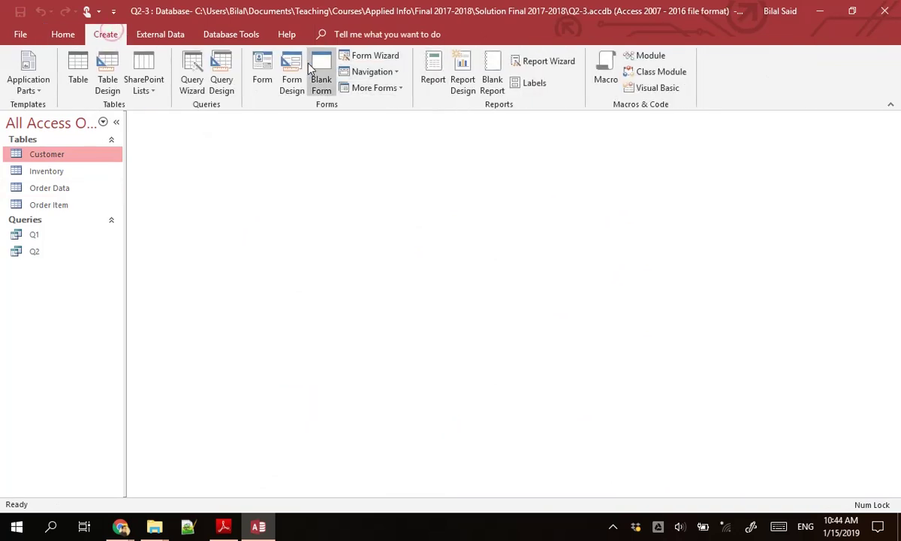
click(222, 79)
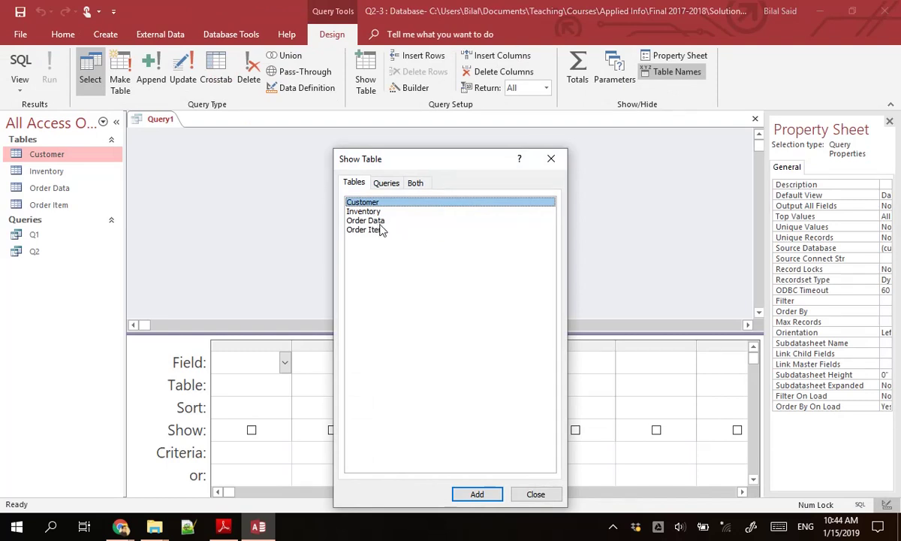
double_click(381, 203)
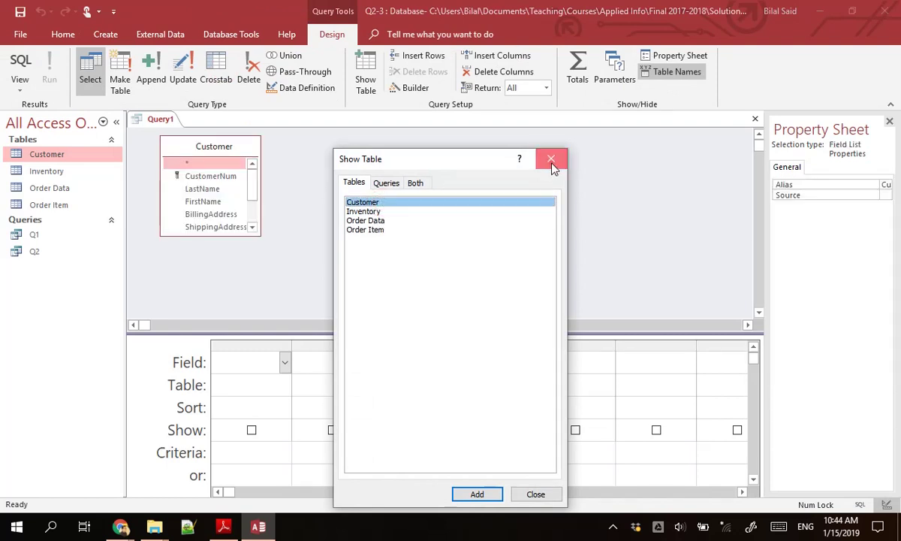
click(551, 159)
scroll(250, 222, down, 2)
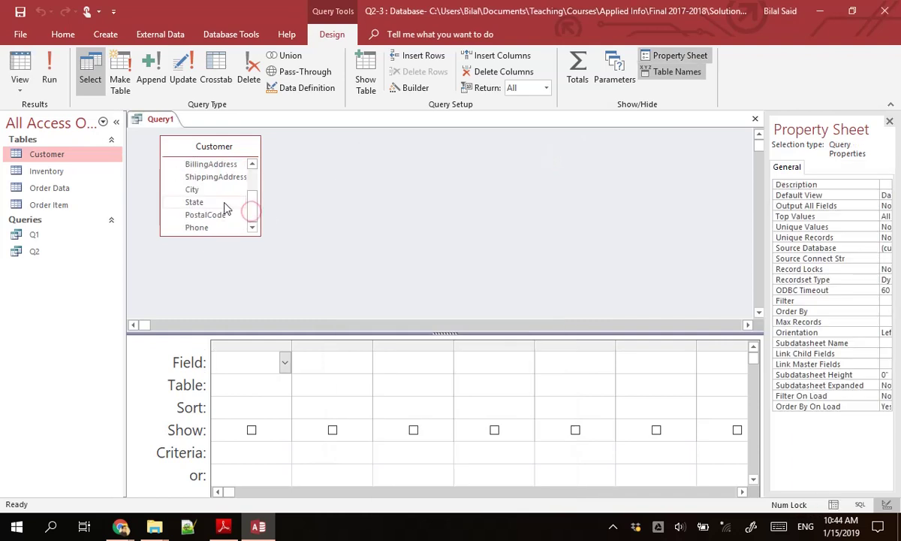
double_click(225, 203)
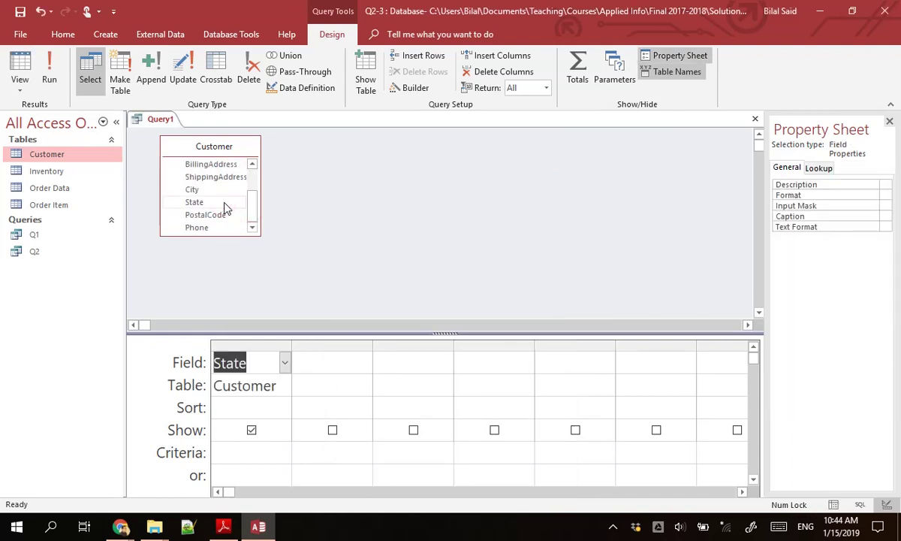
- Set the query's Unique Values property to Yes in the Property Sheet
click(615, 251)
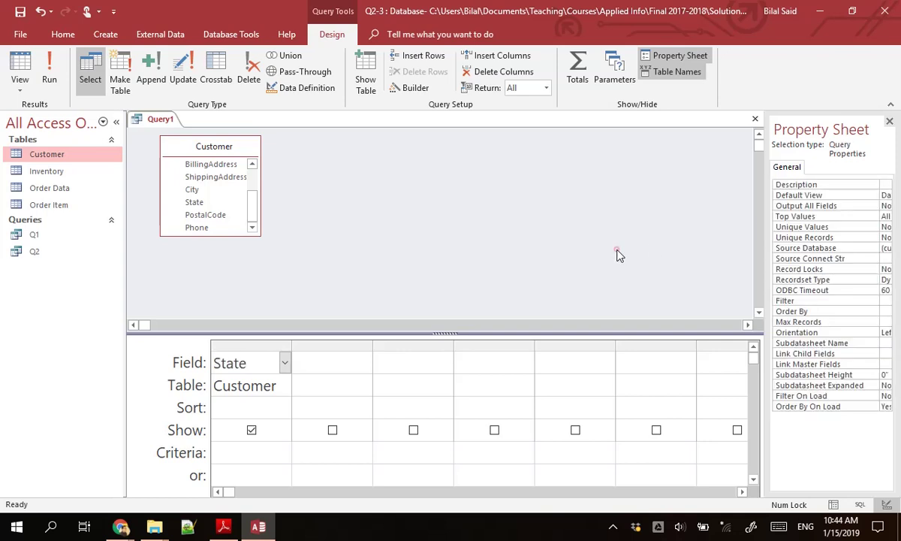
click(227, 377)
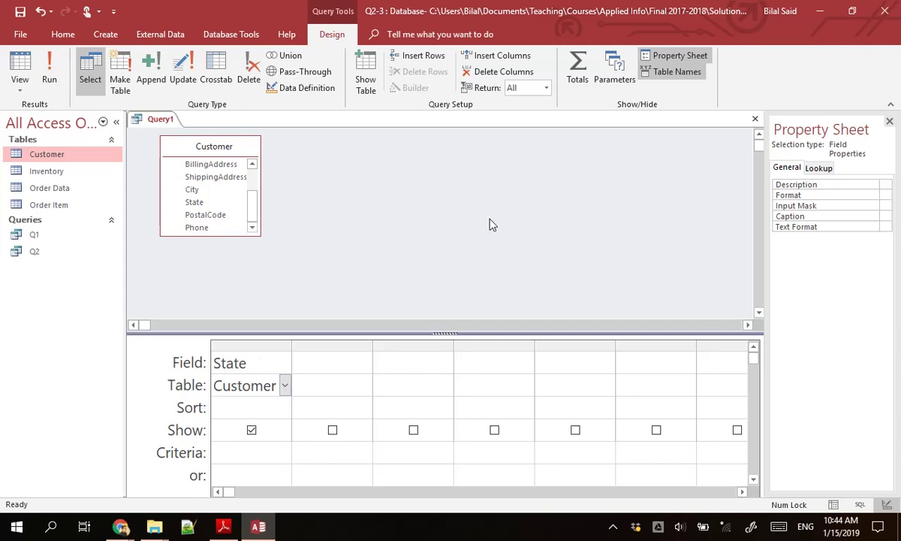
drag(766, 241, 721, 241)
click(571, 240)
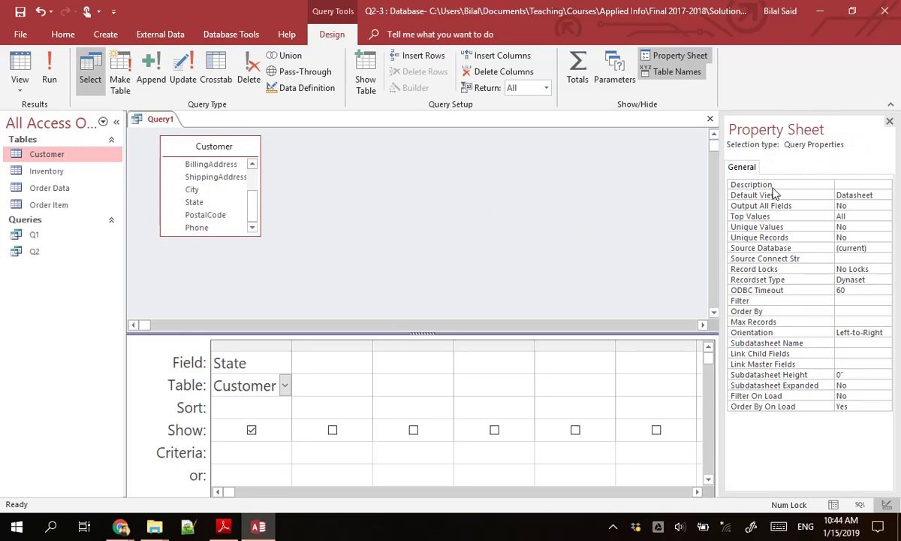
click(861, 226)
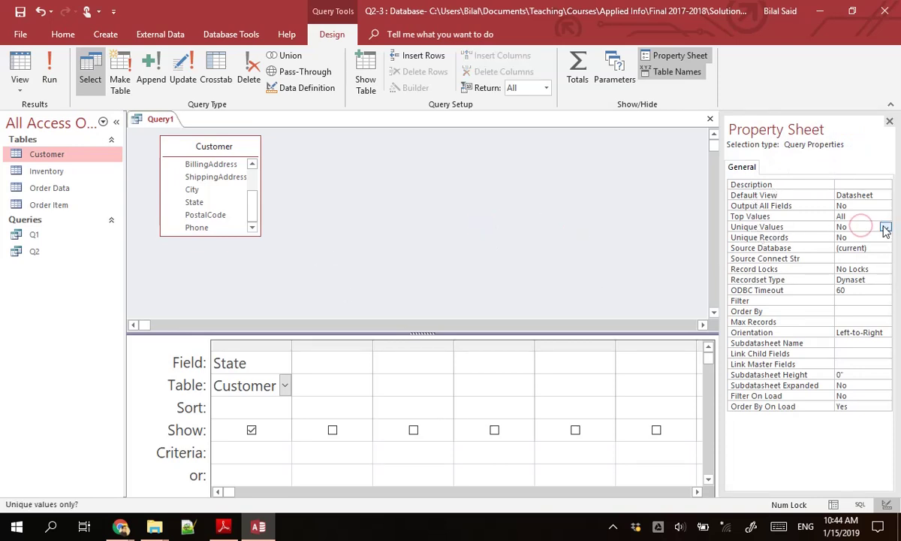
click(885, 227)
click(864, 237)
click(405, 249)
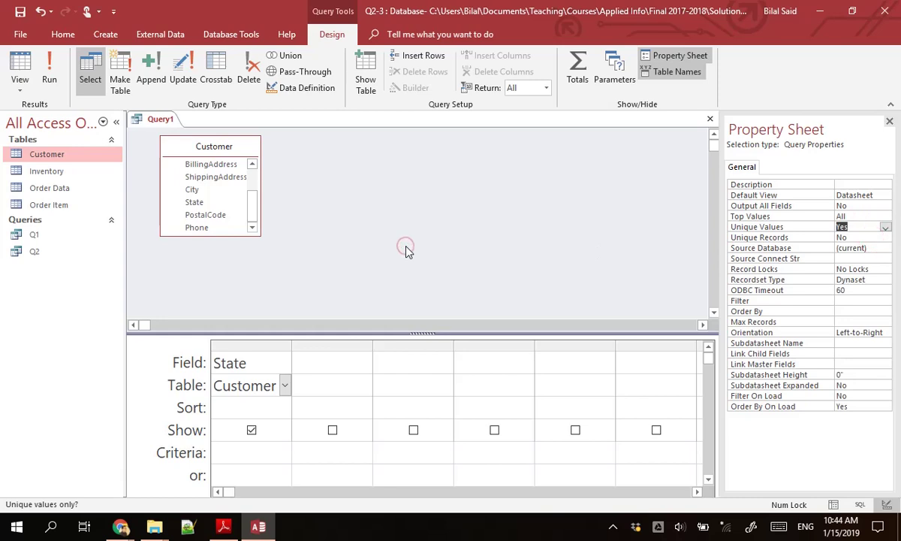
- Switch to SQL View showing SELECT DISTINCT Customer.State FROM Customer;
click(20, 83)
click(39, 147)
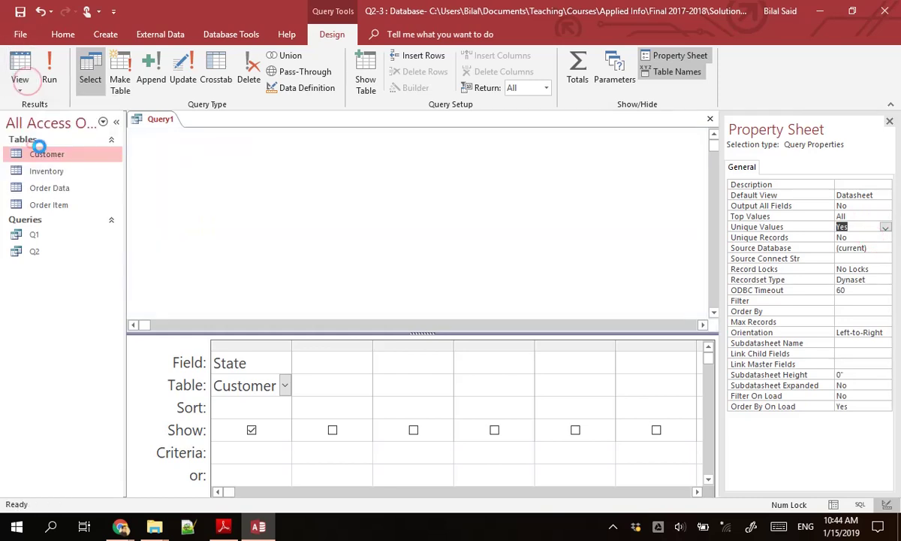
click(211, 141)
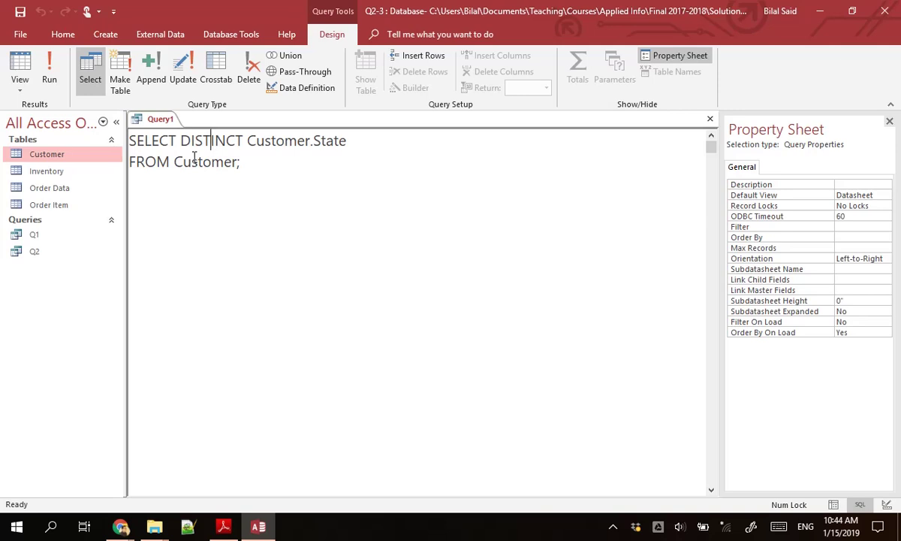
- Save the distinct-states query as Q3, run it to see 54 states, and close it
key(ctrl+s)
text(Q3)
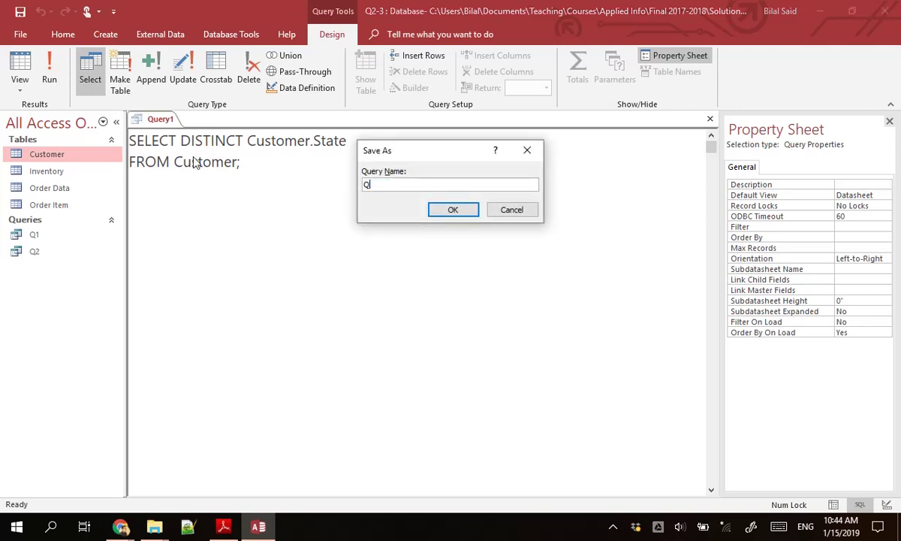
key(Return)
click(20, 64)
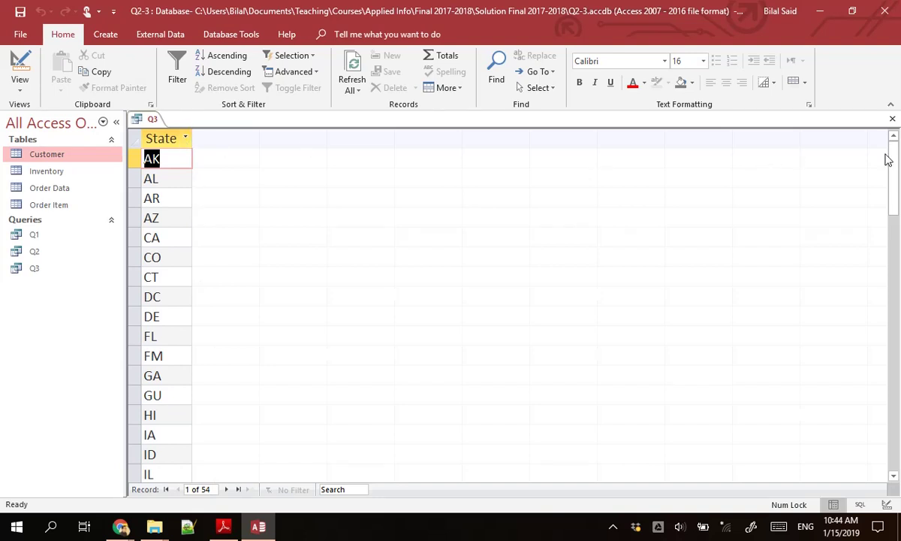
mouse_move(893, 154)
mouse_down()
mouse_move(898, 383)
mouse_move(888, 138)
mouse_up()
middle_click(150, 117)
click(223, 526)
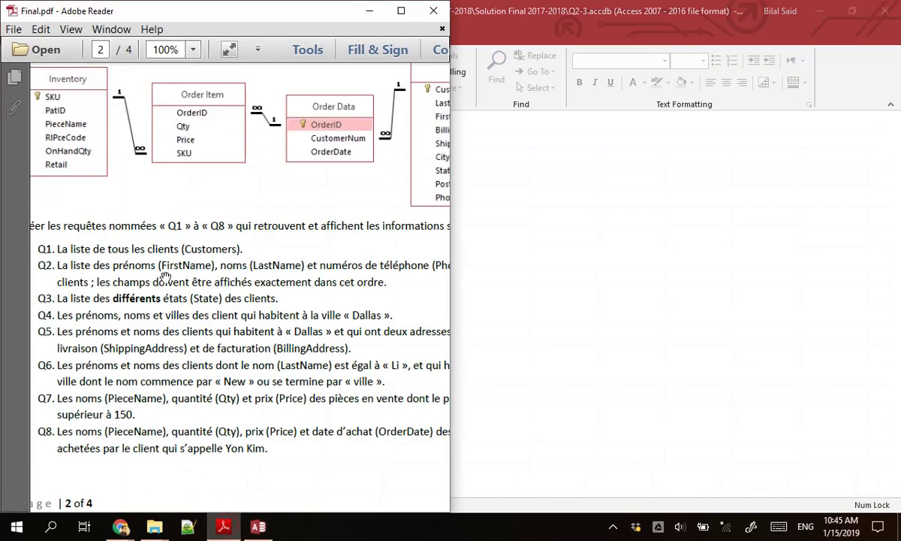
- Reread the Q1–Q8 task list in Final.pdf, then return to Access
scroll(173, 349, down, 3)
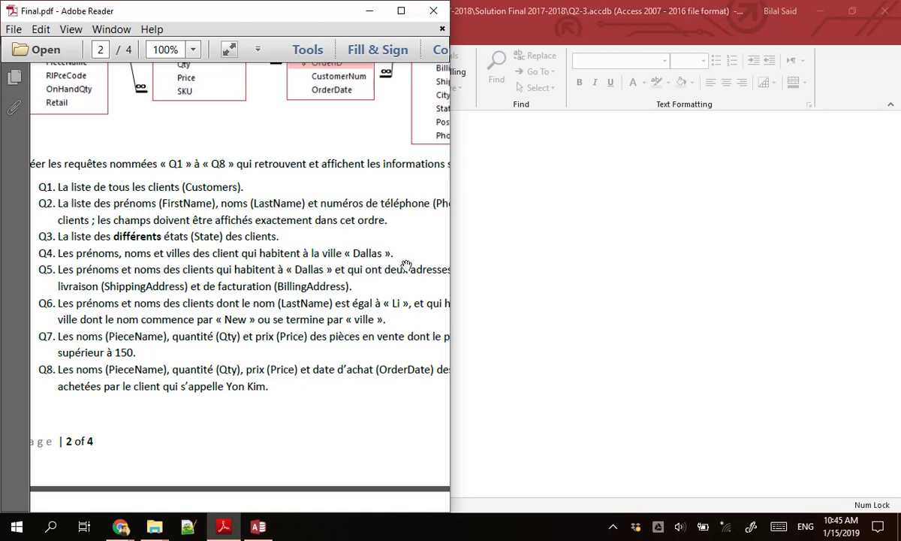
click(533, 232)
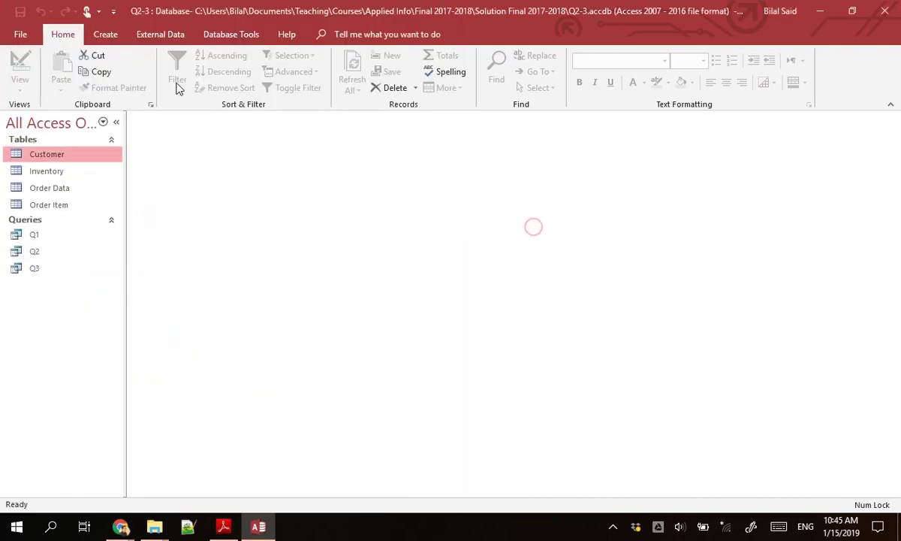
- Create a design-view query on Customer with FirstName, LastName and City fields
click(109, 35)
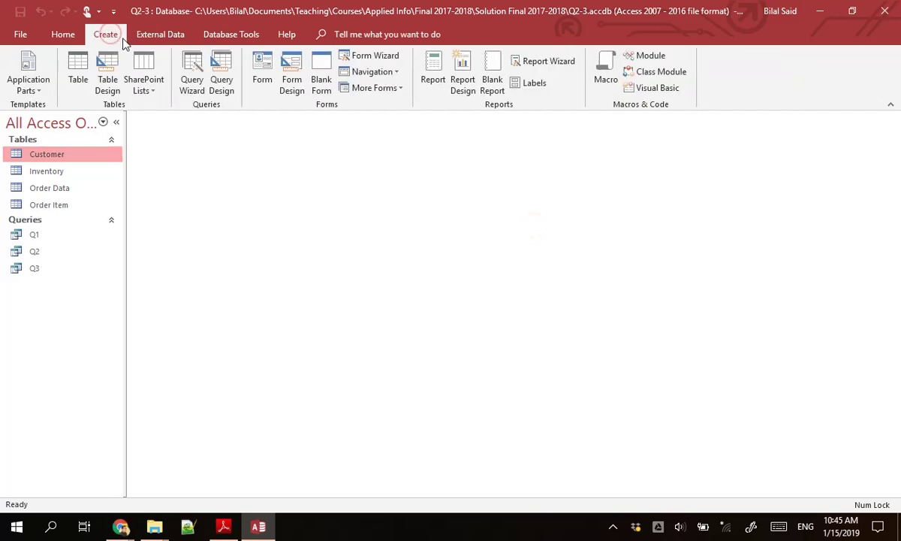
click(222, 78)
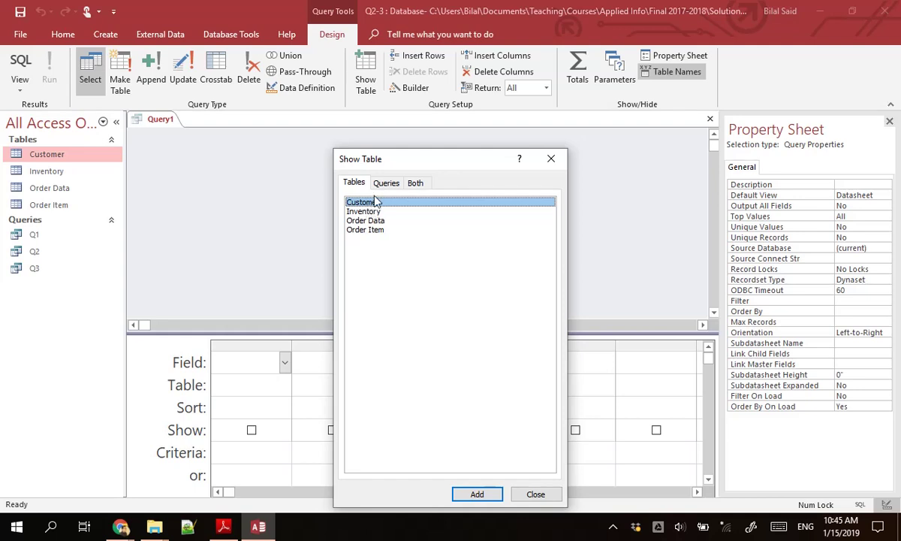
double_click(358, 202)
click(550, 159)
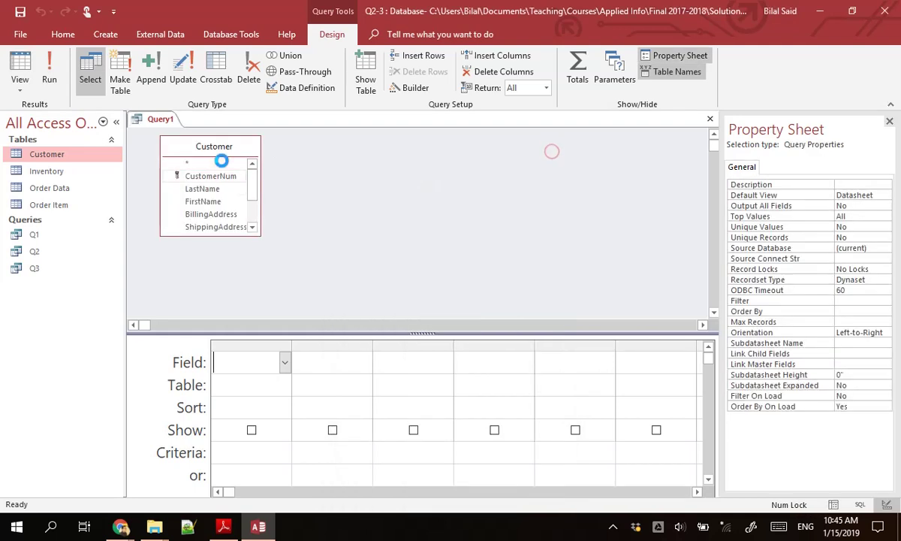
double_click(202, 201)
double_click(202, 188)
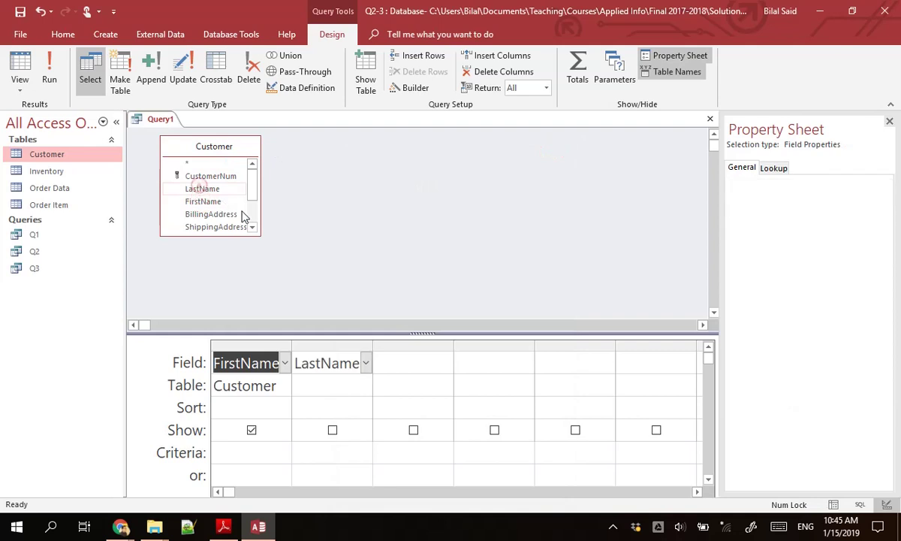
click(252, 216)
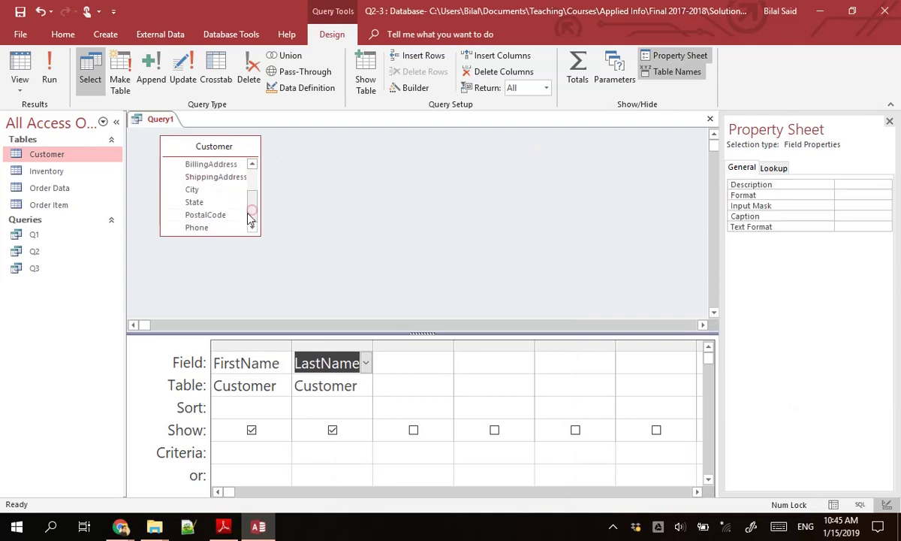
double_click(193, 189)
- Switch to the assignment PDF and scroll back up its page
click(223, 526)
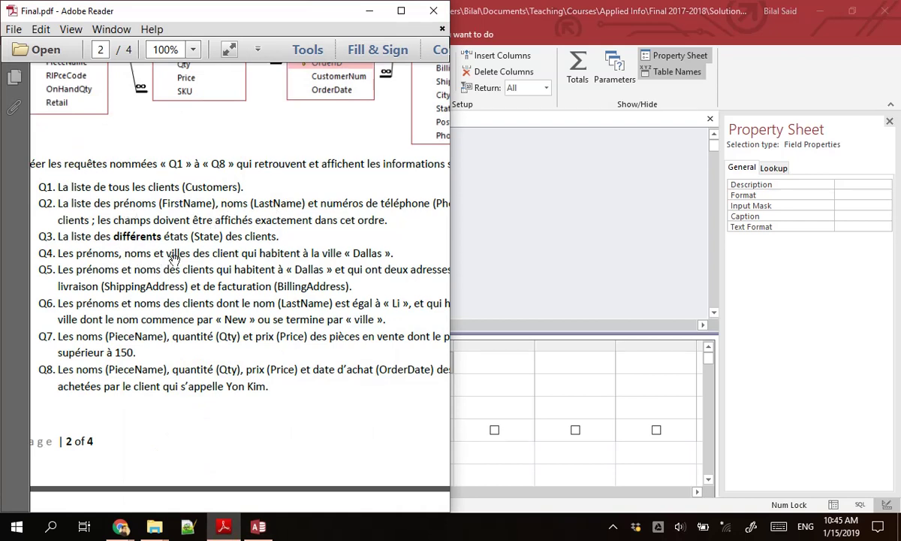
scroll(241, 217, up, 3)
scroll(267, 218, up, 6)
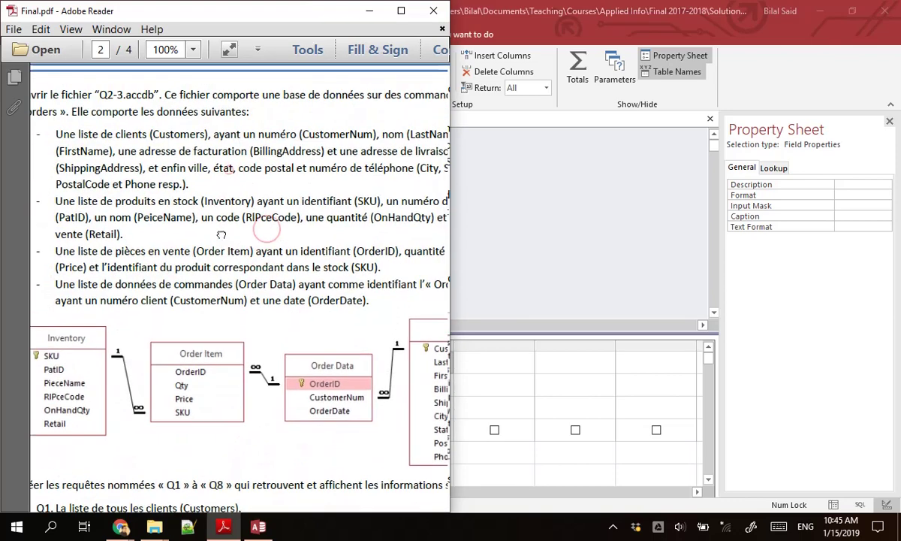
- Pan through Final.pdf's description, table diagram and Q4 question, then return to Access
drag(242, 154, 173, 192)
scroll(193, 176, left, 2)
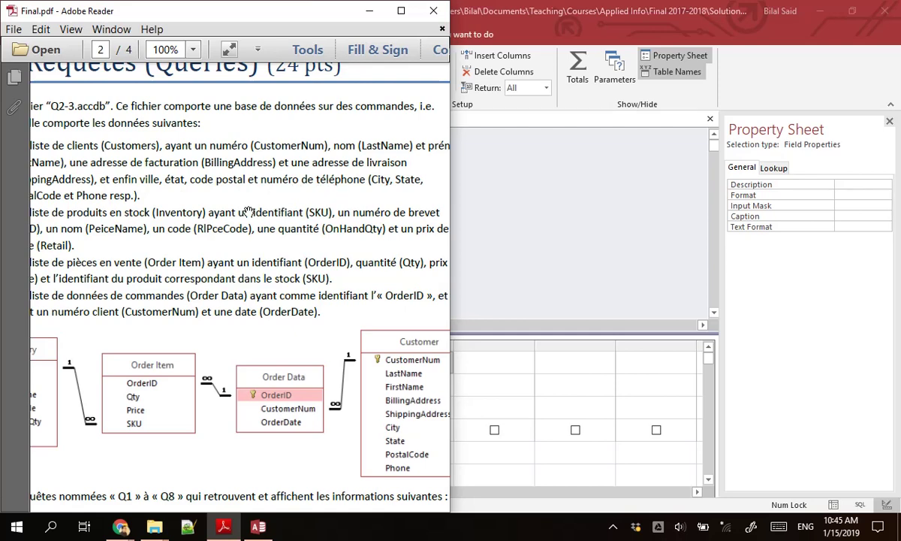
scroll(233, 199, left, 4)
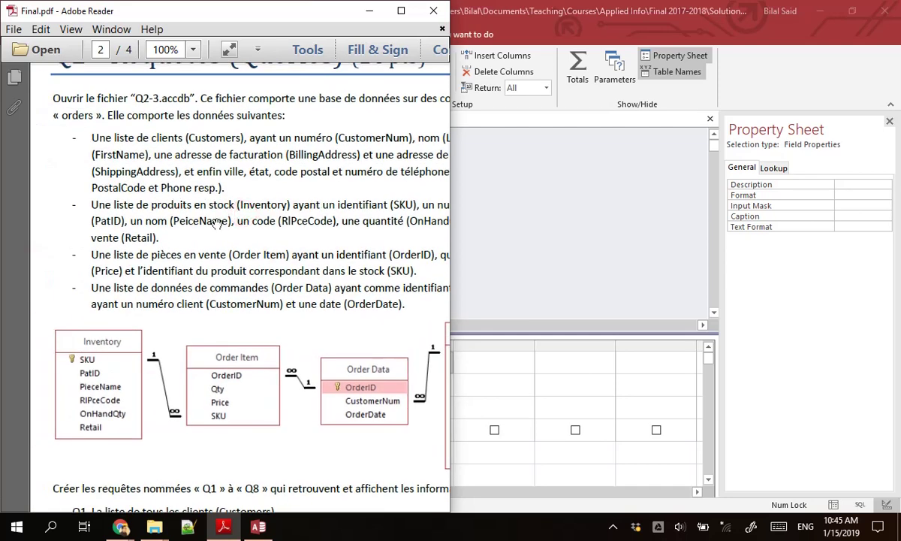
scroll(226, 234, down, 5)
scroll(326, 231, down, 4)
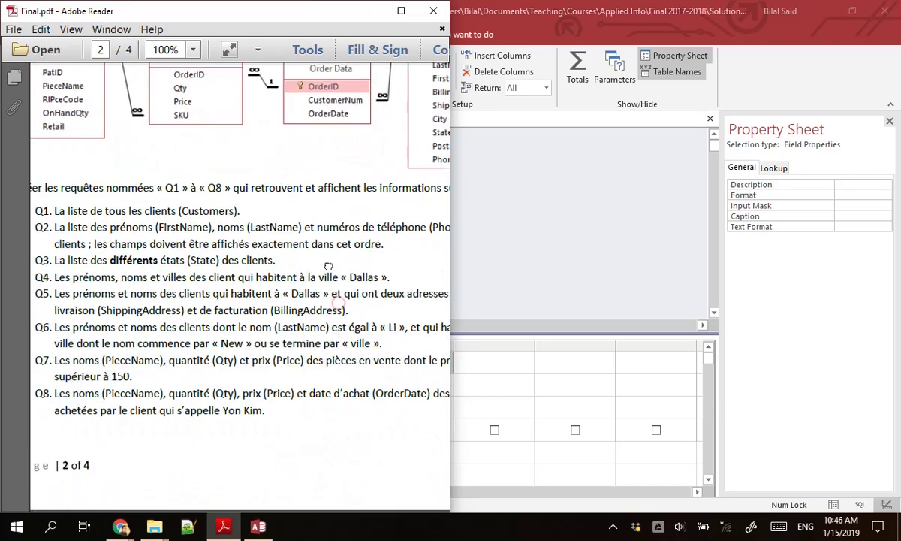
scroll(312, 300, down, 1)
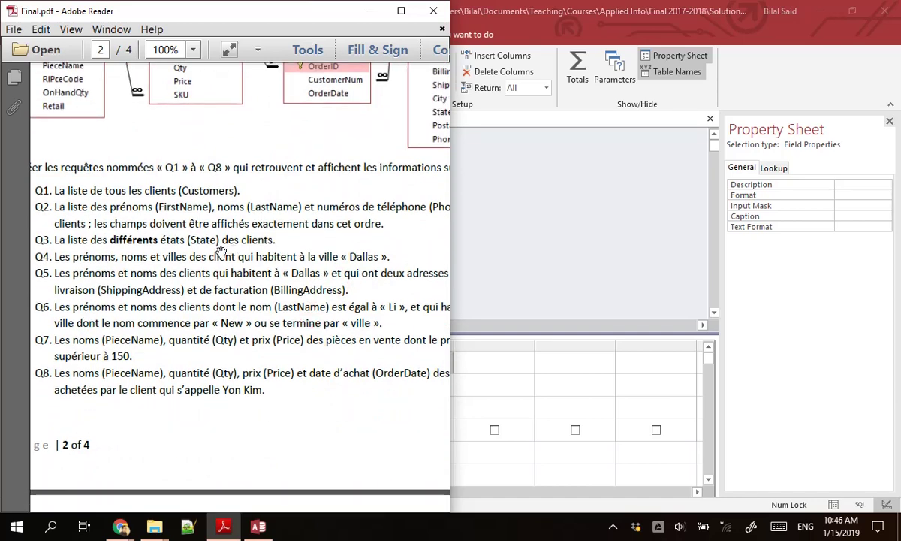
click(623, 179)
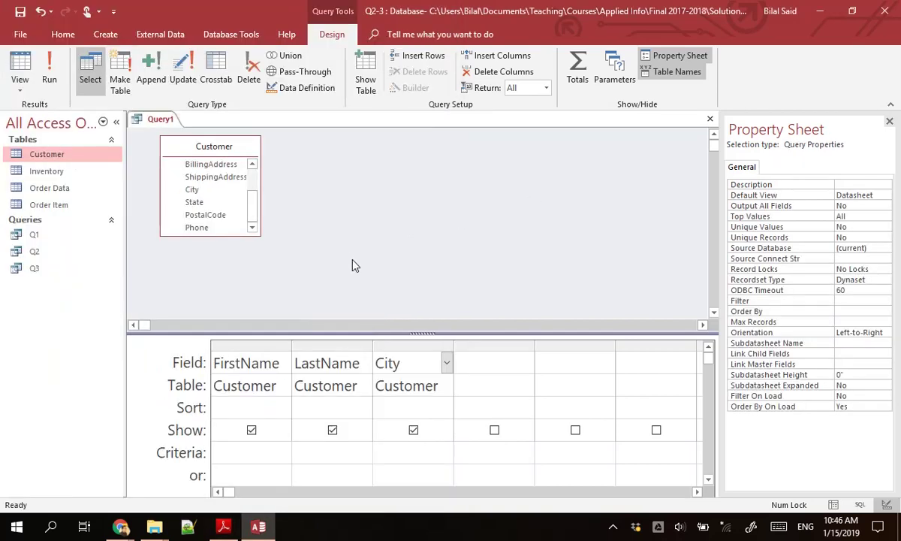
- Add the City criterion "Dallas" and review the query's SQL text
click(419, 452)
text("Dallas")
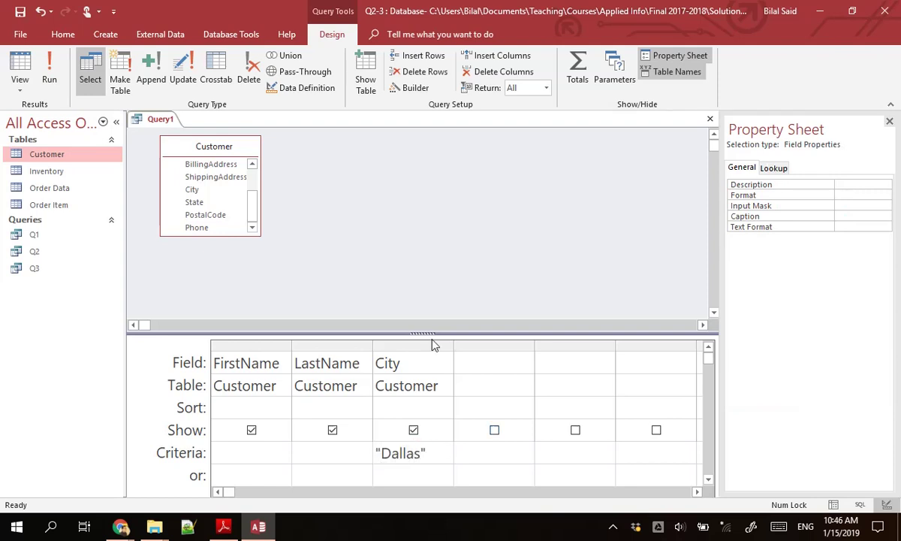
click(318, 158)
click(21, 88)
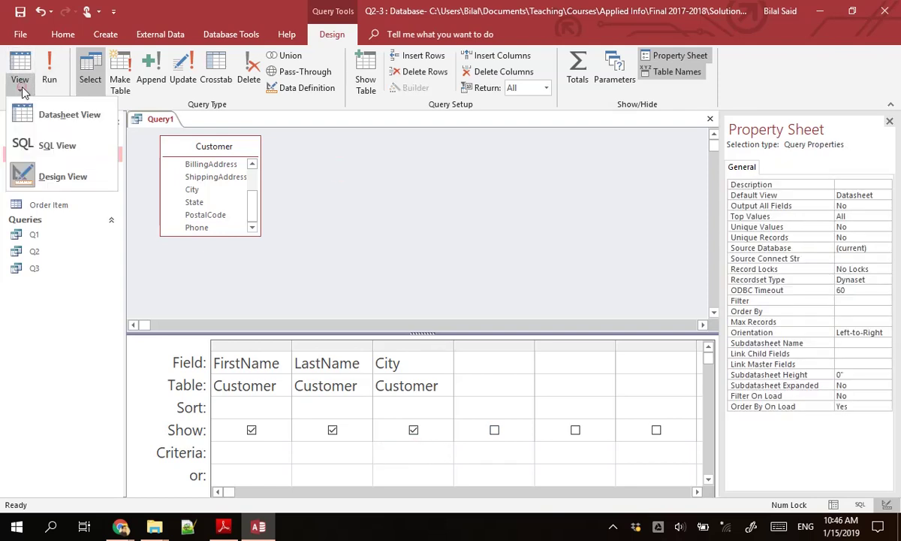
click(27, 145)
click(342, 181)
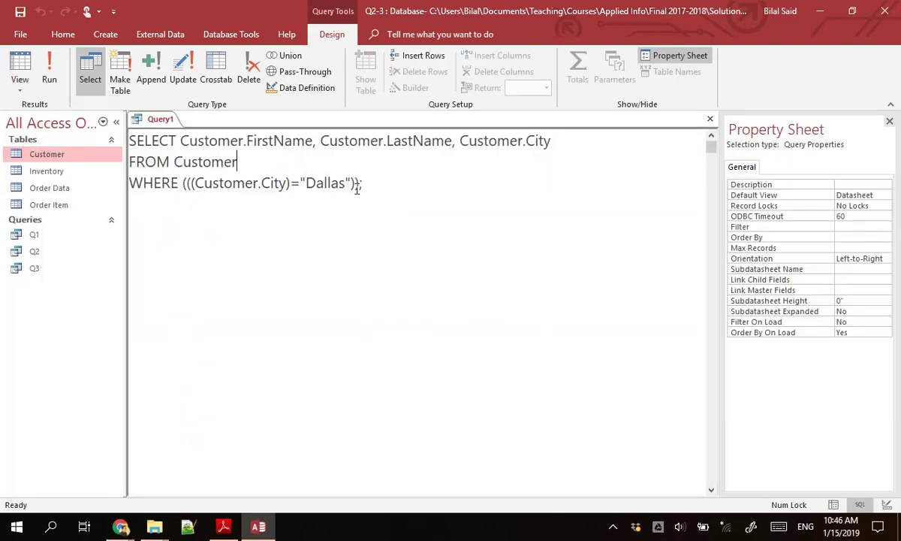
- Run the query, listing three Dallas customers, and save it as Q4
click(49, 75)
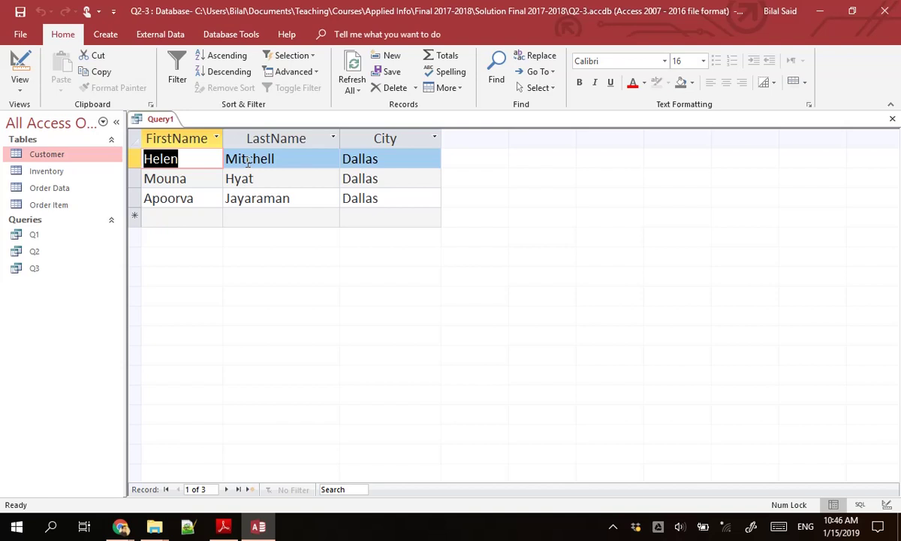
text(Q4)
key(Return)
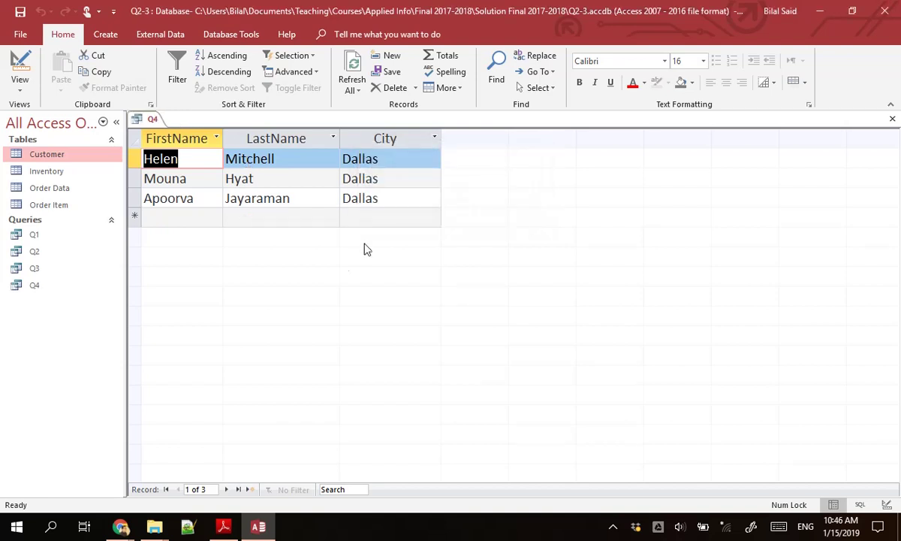
click(223, 526)
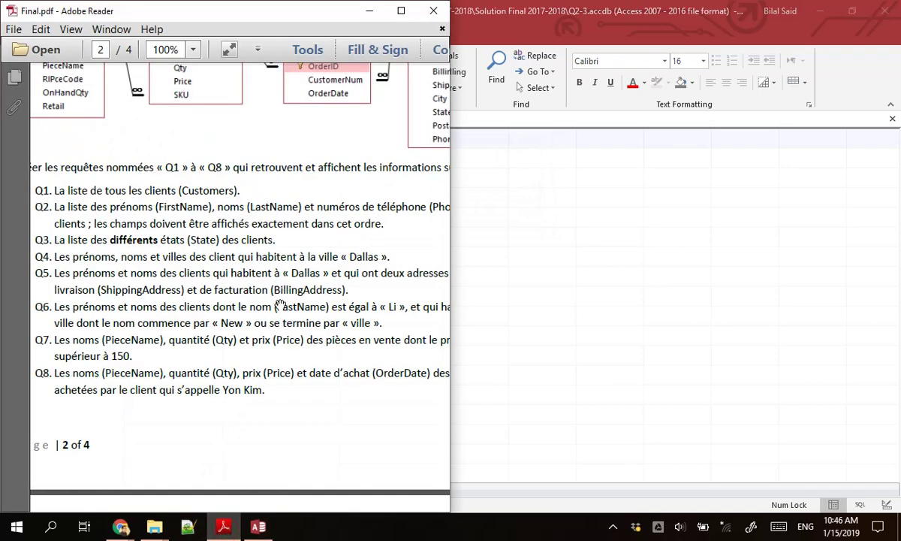
- Read the Q5 question about matching addresses in Final.pdf, then return to Q4
scroll(267, 301, down, 5)
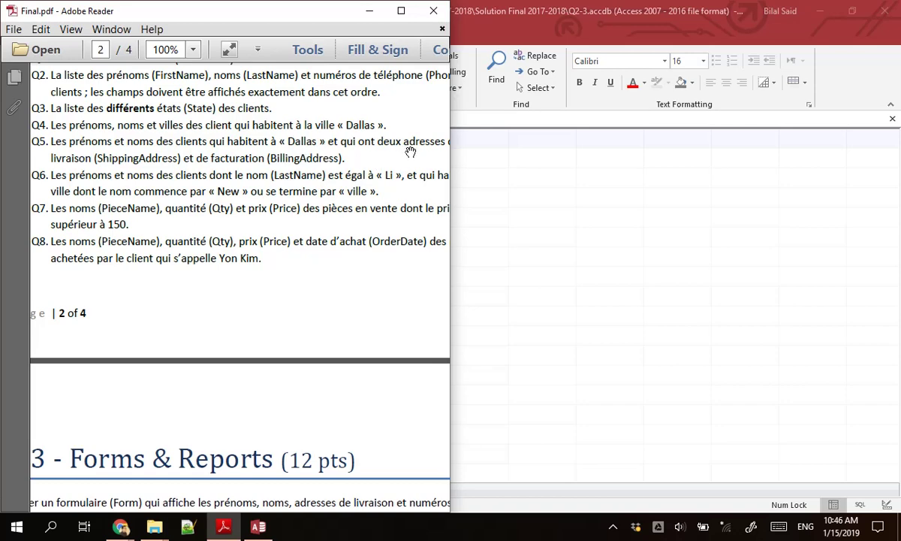
mouse_move(400, 155)
mouse_down()
mouse_move(317, 163)
mouse_move(446, 176)
mouse_move(405, 174)
mouse_up()
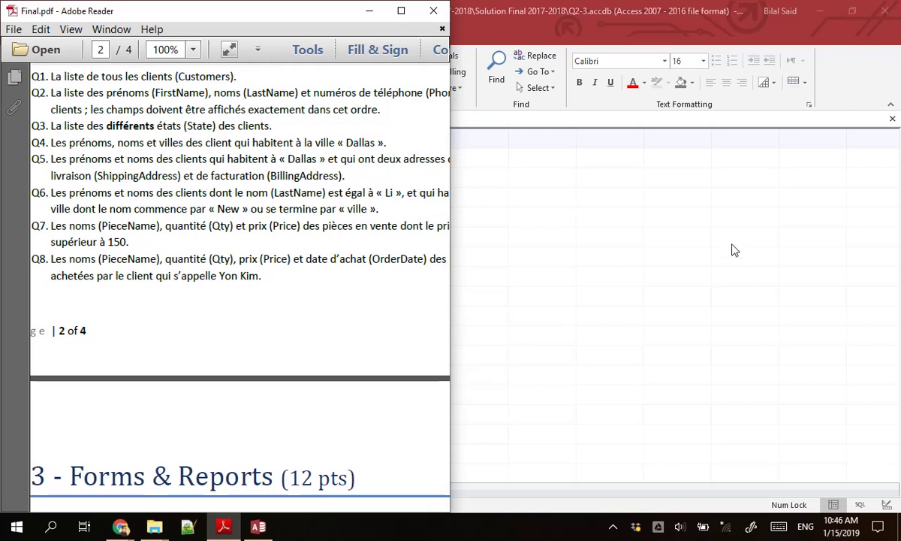
click(685, 227)
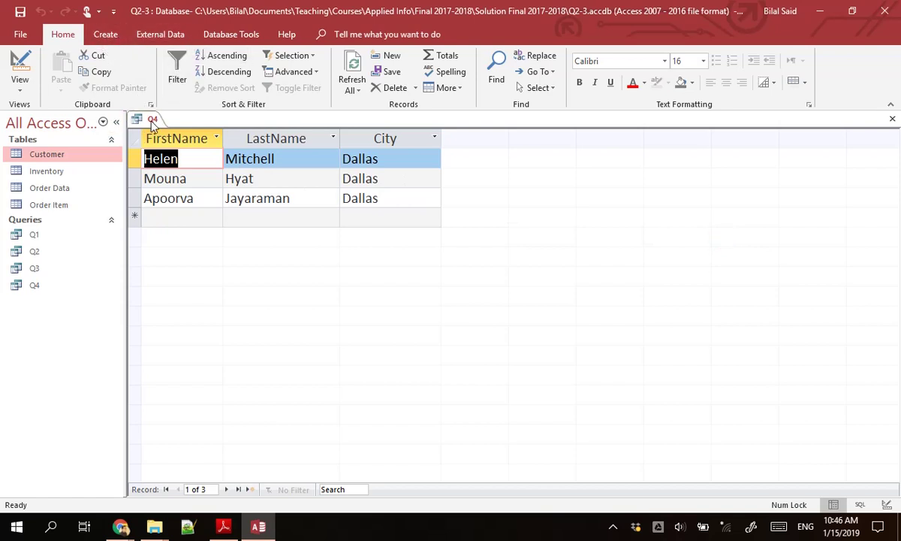
- Add BillingAddress and ShippingAddress to Q4 and run it to compare customers' addresses
click(20, 65)
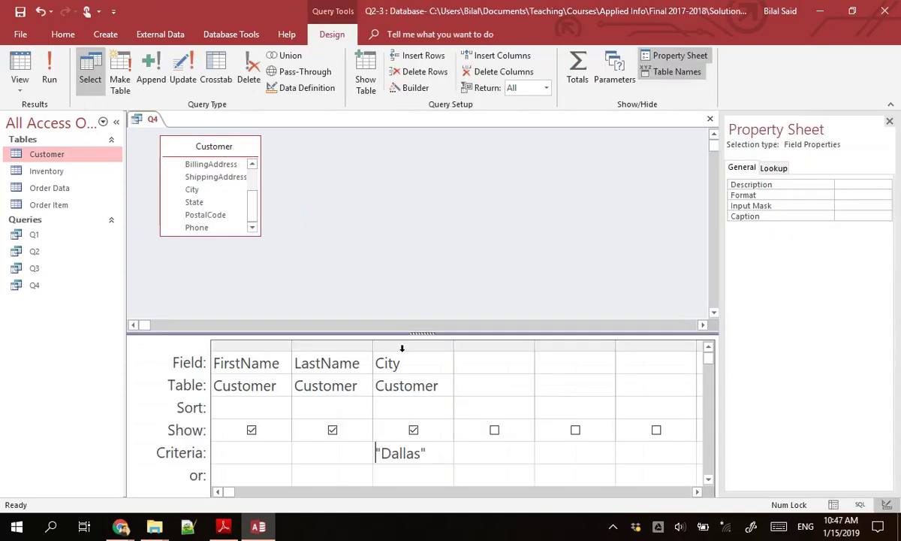
double_click(211, 165)
double_click(214, 177)
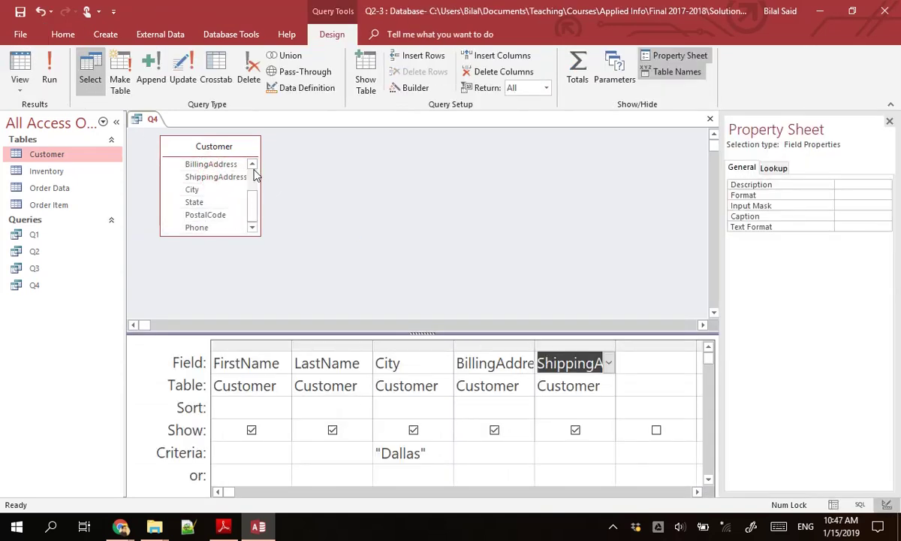
click(10, 68)
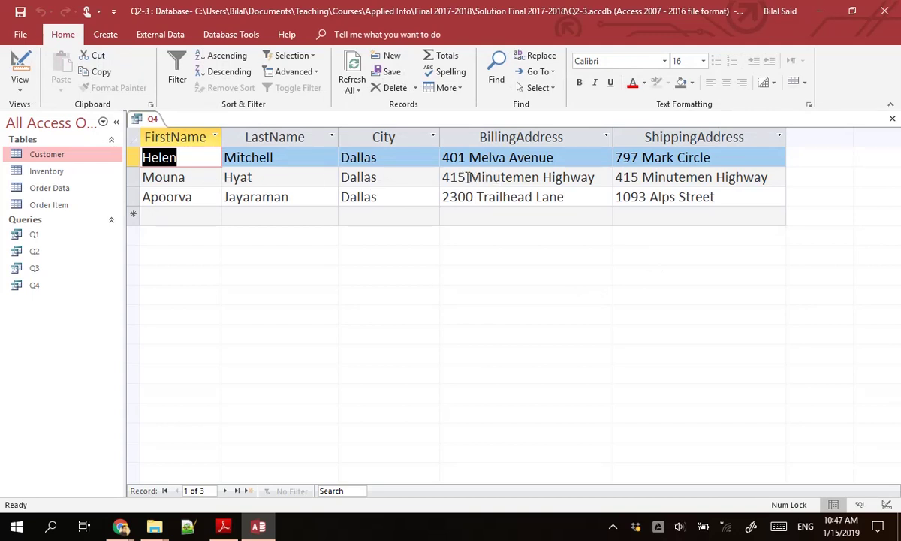
drag(445, 178, 595, 177)
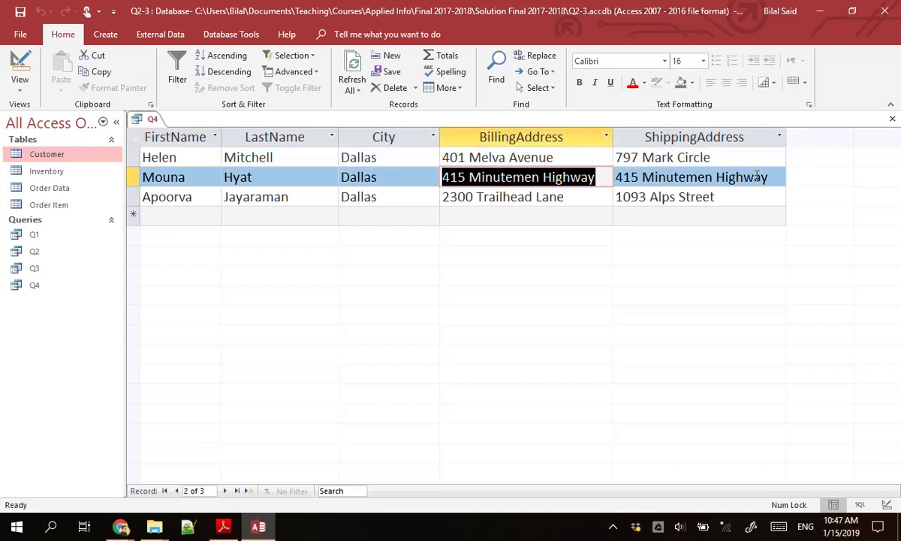
click(575, 156)
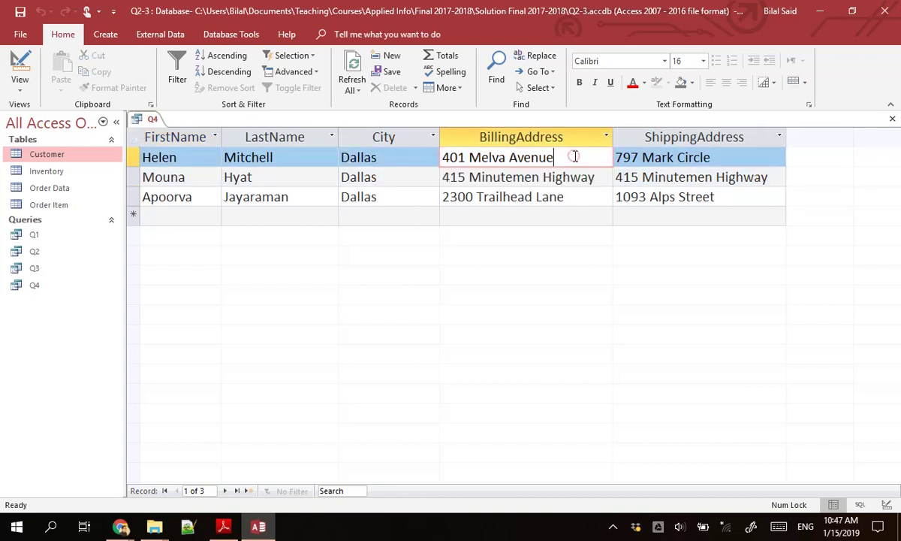
click(560, 198)
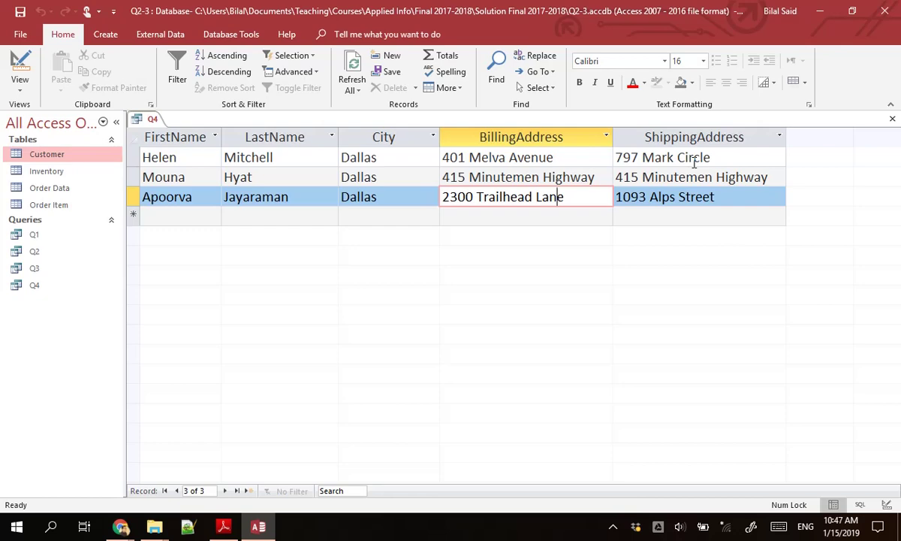
- Reread the Q5 requirement in the exam PDF and return to the Q4 results
click(223, 526)
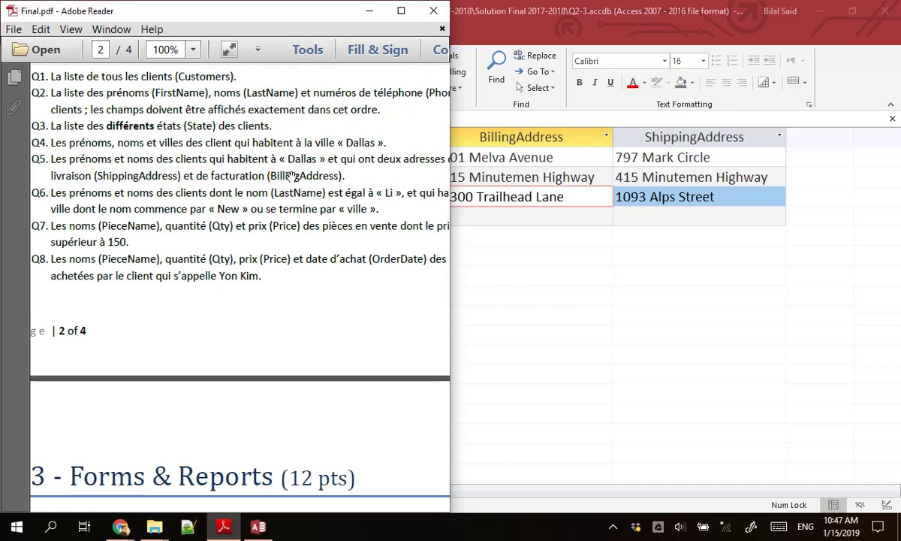
scroll(293, 176, right, 2)
scroll(278, 177, left, 1)
scroll(278, 177, left, 3)
click(692, 263)
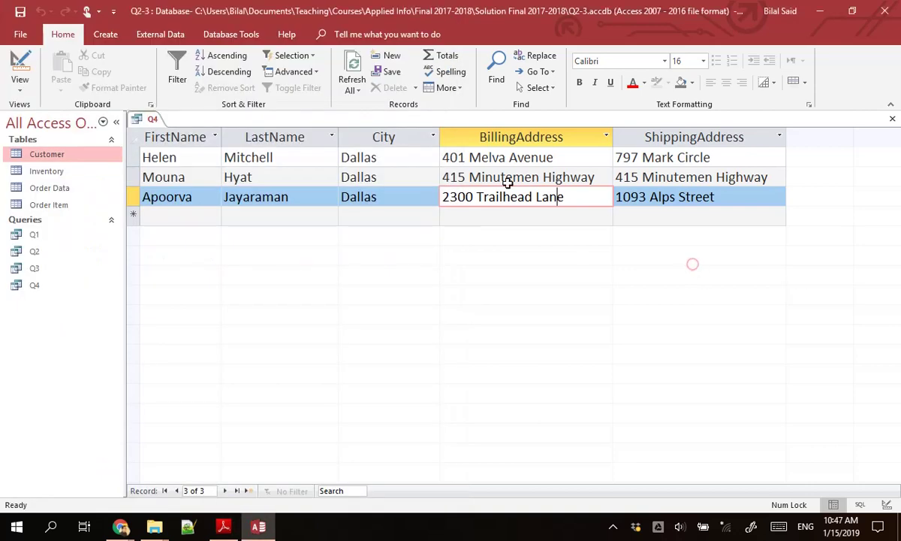
- Delete the BillingAddress and ShippingAddress columns from Q4's design and close Q4
click(19, 68)
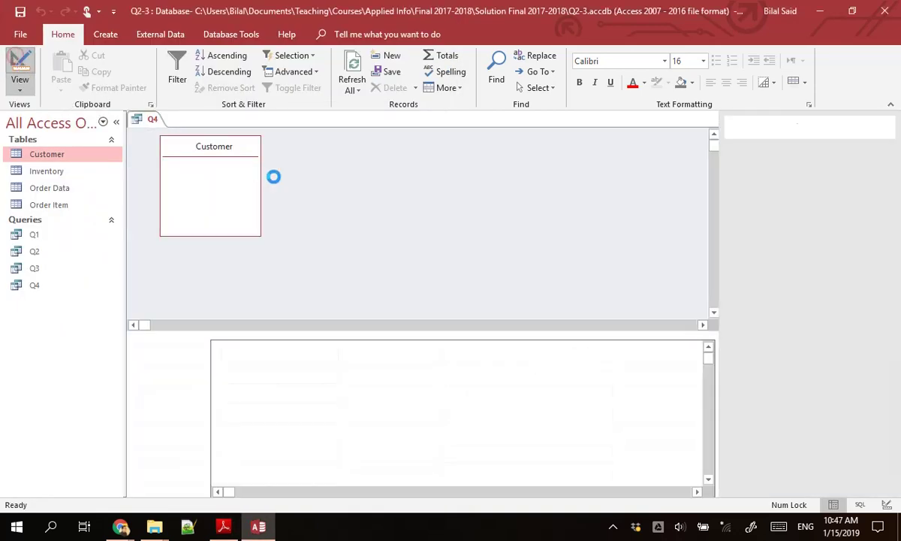
click(479, 344)
shift+click(546, 344)
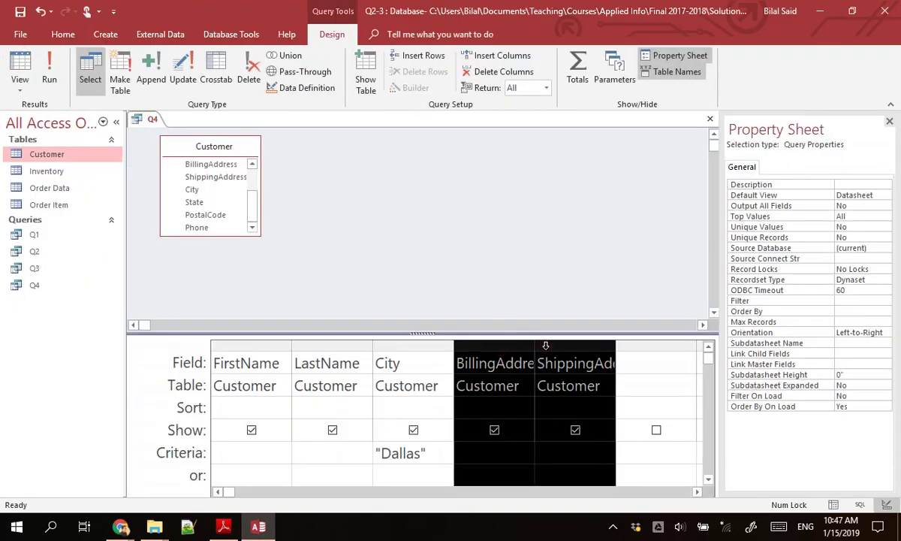
key(Delete)
click(471, 232)
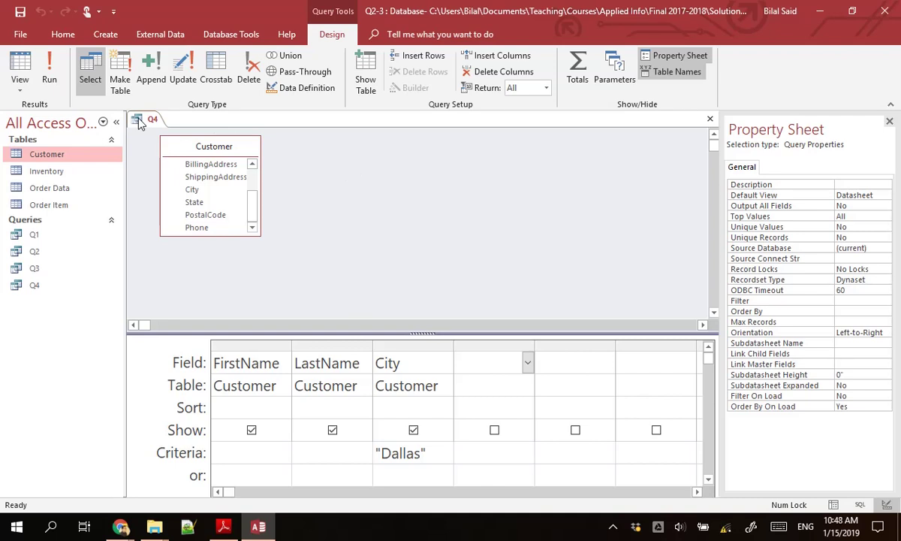
key(ctrl+w)
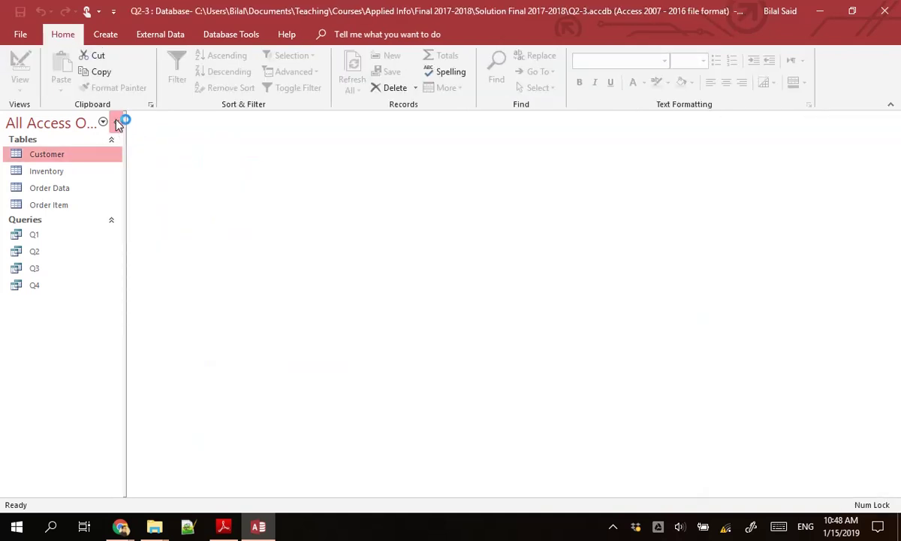
- Start a new design query on Customer with FirstName and LastName columns
click(50, 285)
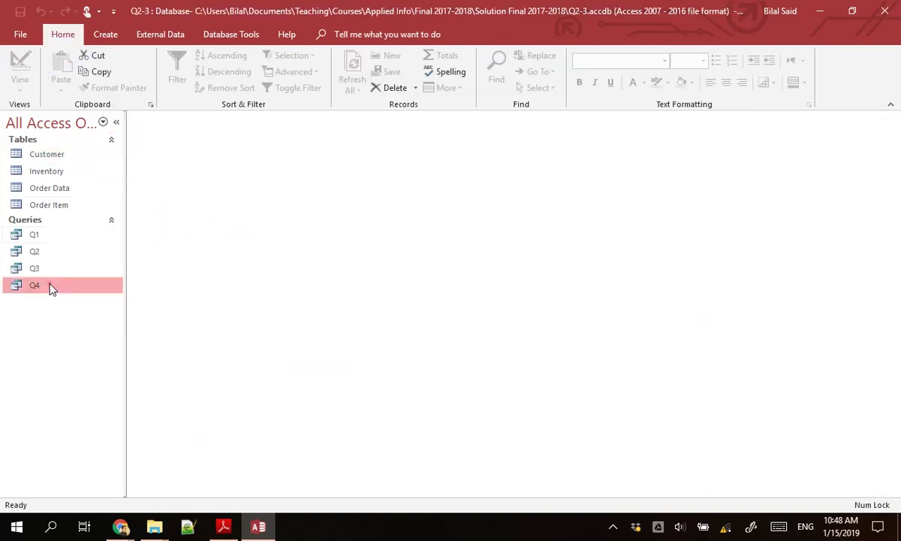
click(95, 32)
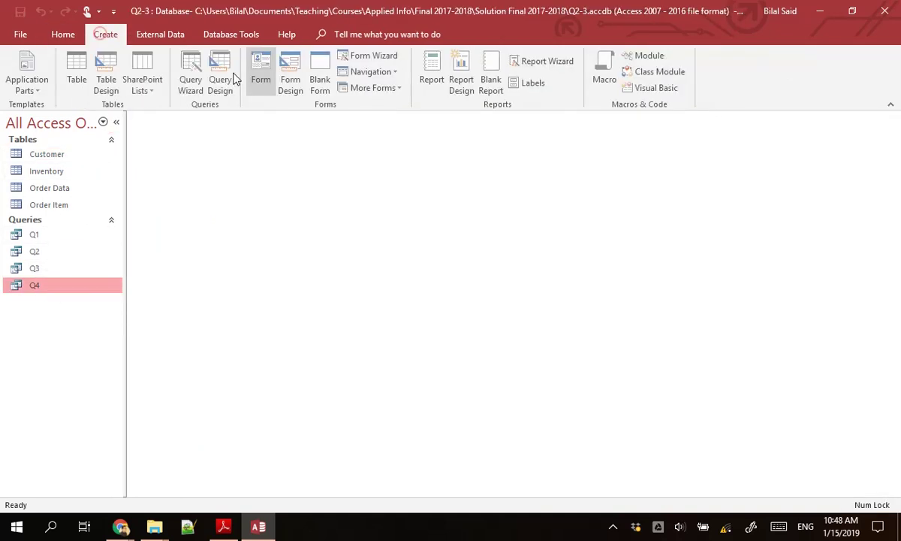
click(224, 72)
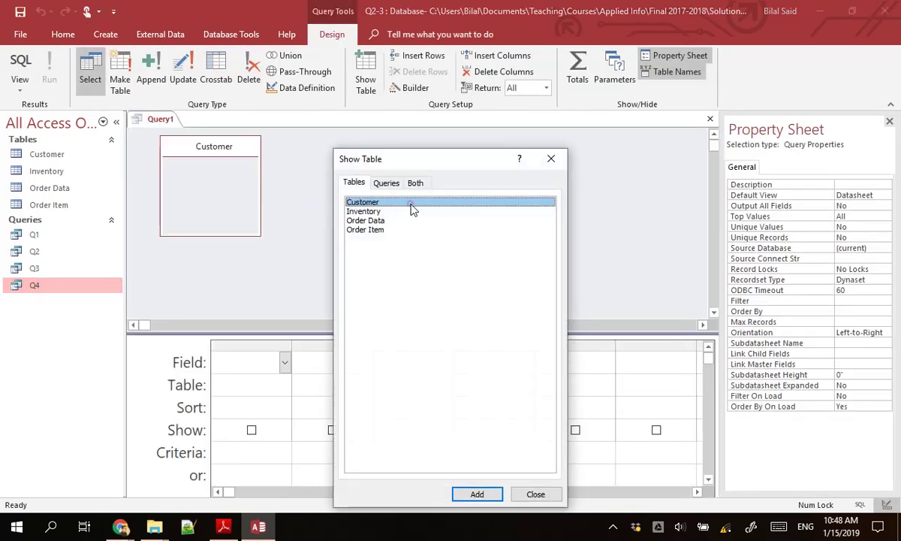
double_click(412, 205)
click(549, 159)
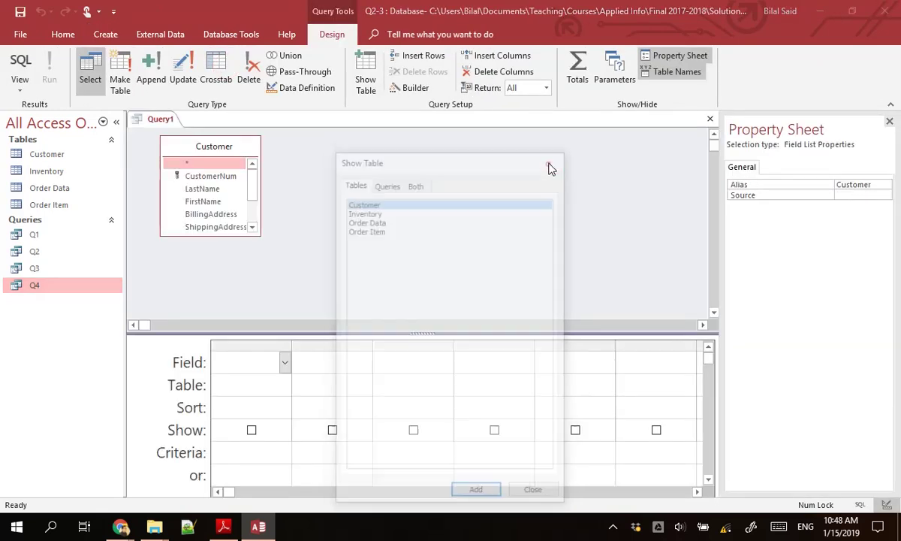
click(212, 189)
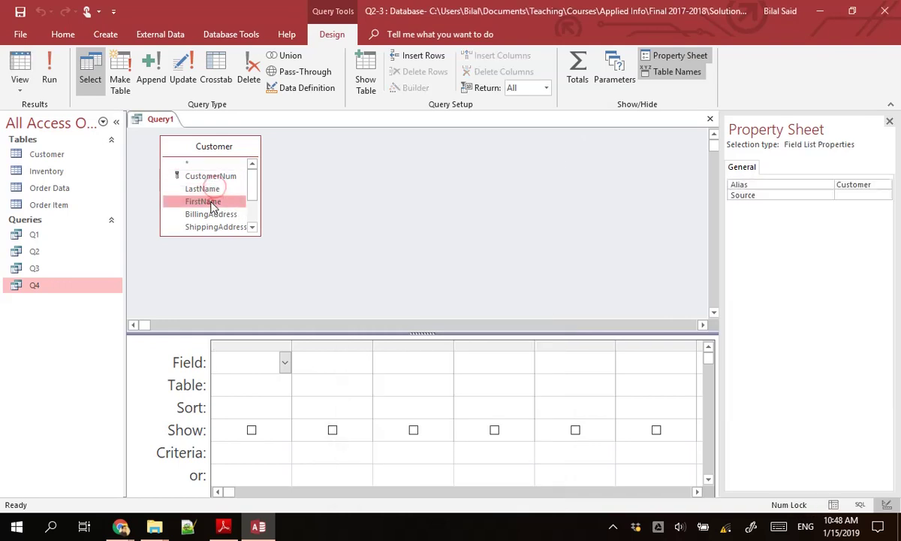
double_click(212, 202)
double_click(211, 190)
- Add BillingAddress and ShippingAddress as third and fourth columns and view the SQL
scroll(252, 208, down, 2)
scroll(252, 208, down, 1)
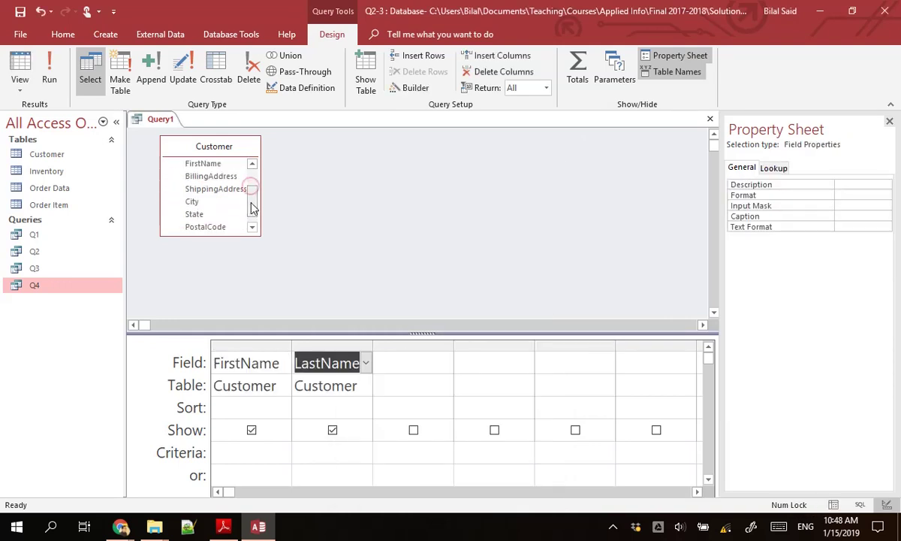
double_click(213, 177)
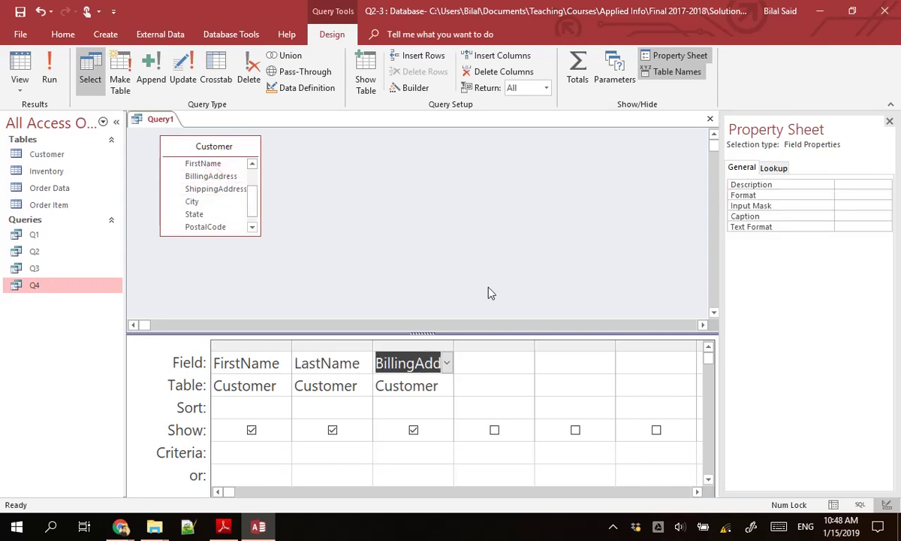
click(433, 343)
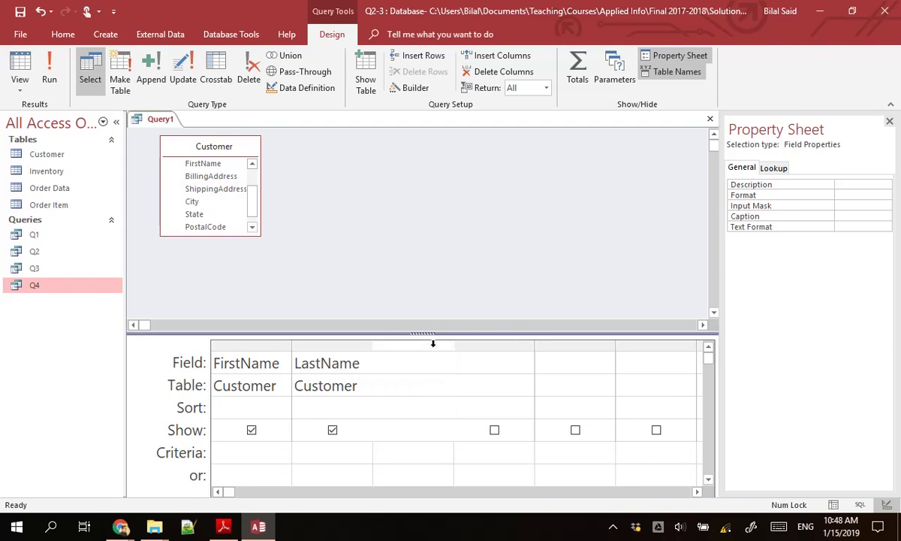
right_click(434, 348)
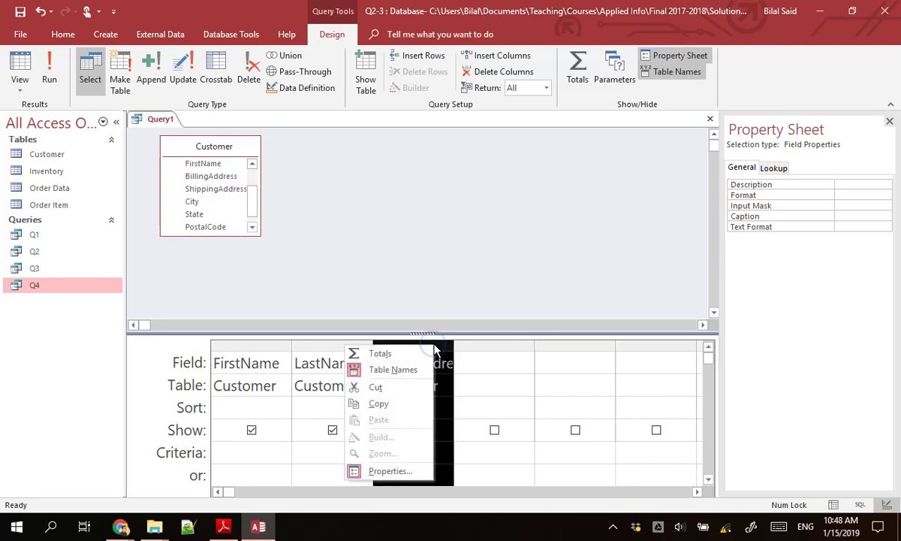
key(Escape)
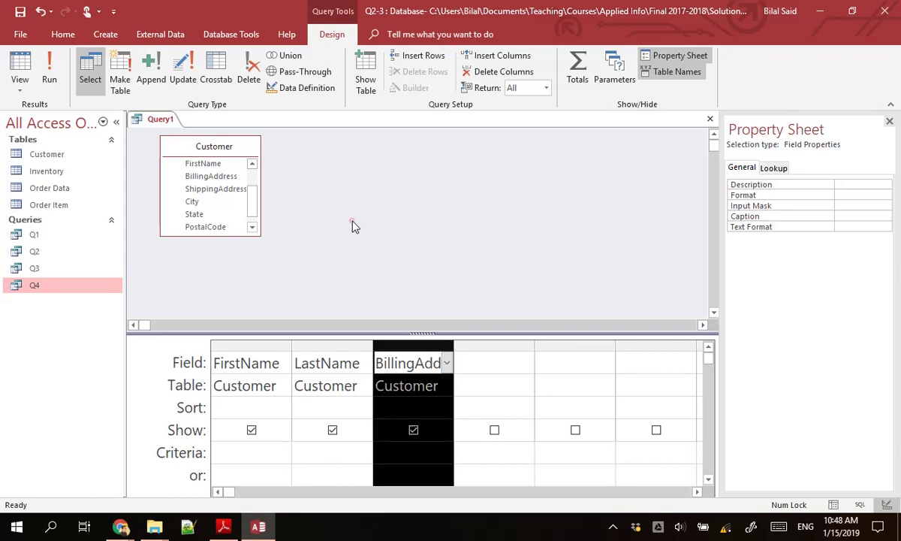
click(352, 222)
double_click(217, 190)
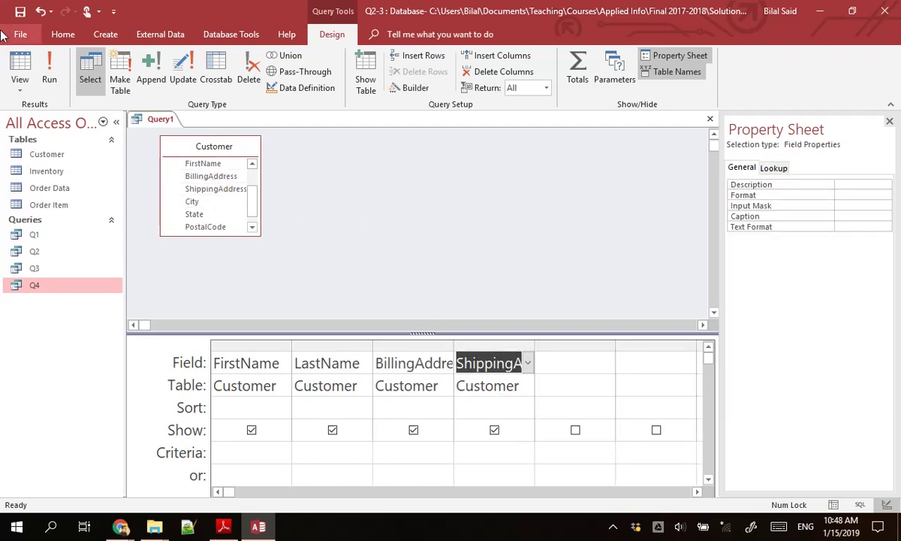
click(17, 81)
click(57, 145)
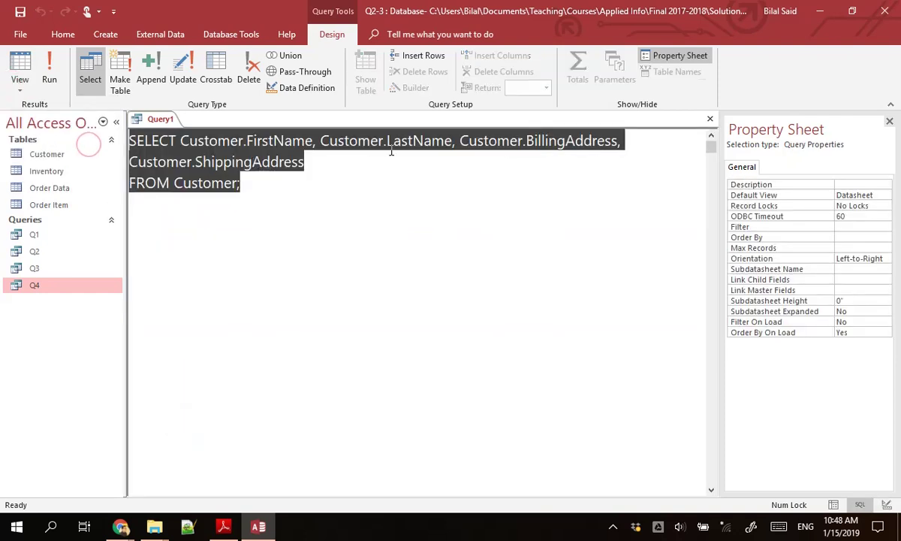
- Add WHERE after FROM Customer and cut ShippingAddress out of the SELECT list
click(294, 179)
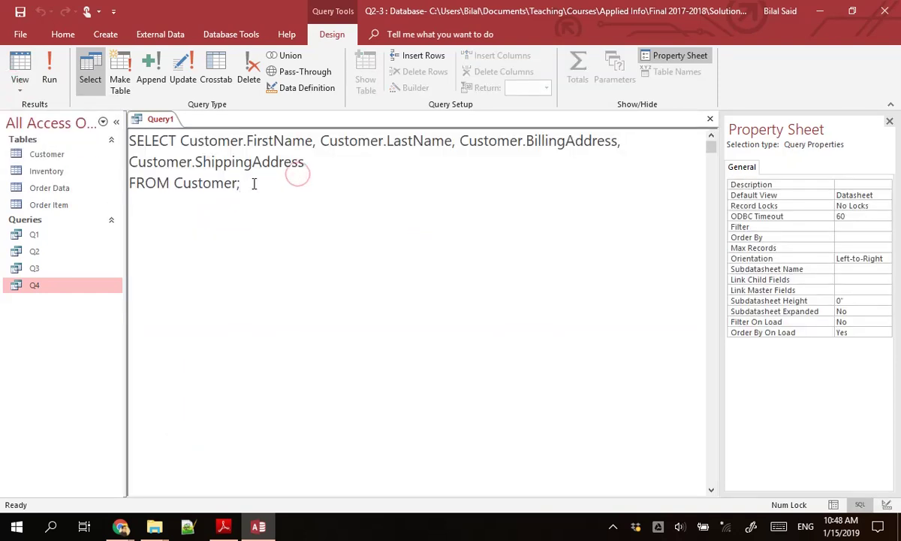
text(WHERE)
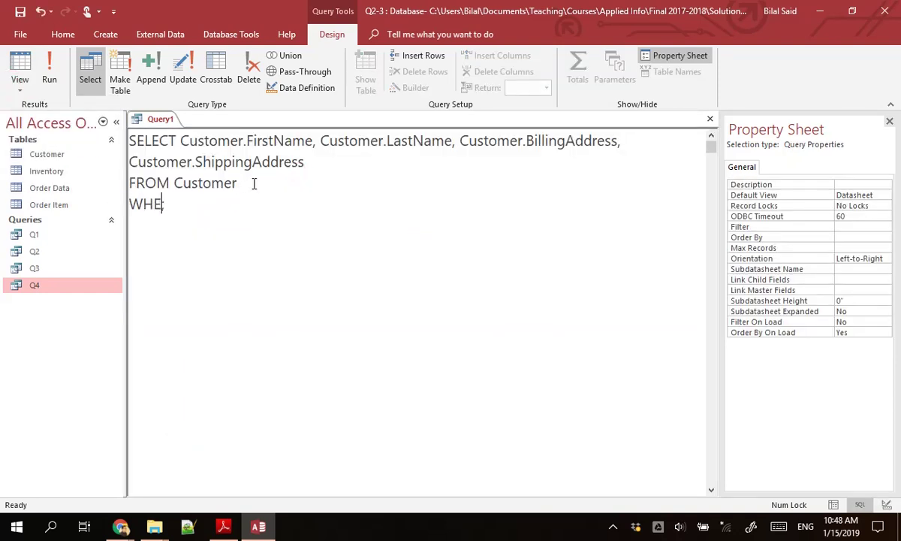
double_click(262, 160)
key(ctrl+c)
key(Delete)
key(ctrl+shift+Left)
key(ctrl+shift+Left)
key(ctrl+shift+Left)
key(ctrl+shift+Right)
key(ctrl+shift+Right)
key(shift+Left)
key(shift+Left)
key(Delete)
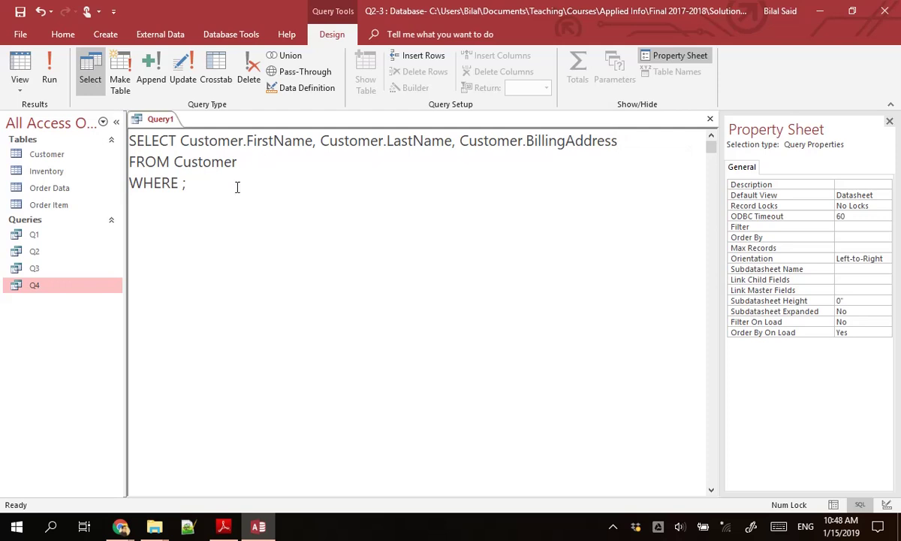
- Build WHERE ShippingAddress = and remove BillingAddress from the SELECT list
click(182, 183)
key(ctrl+v)
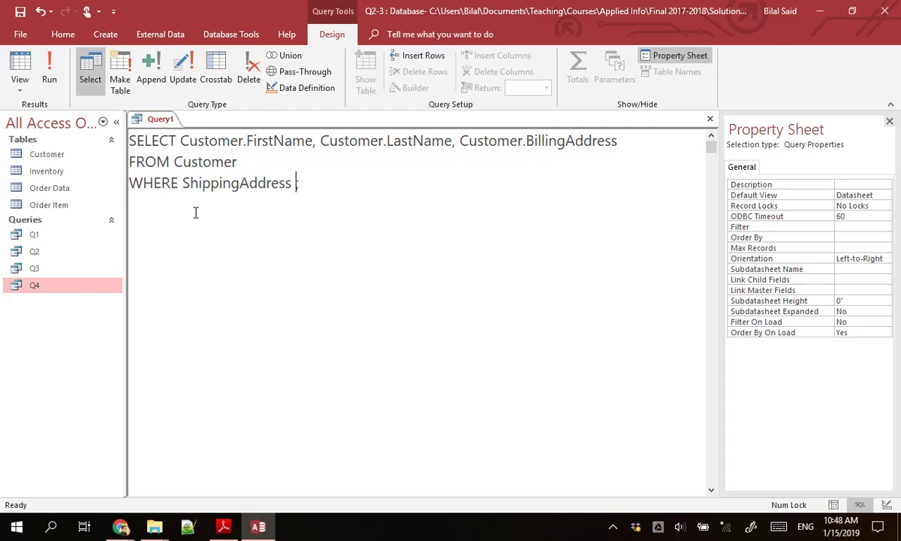
text(=)
double_click(582, 142)
key(BackSpace)
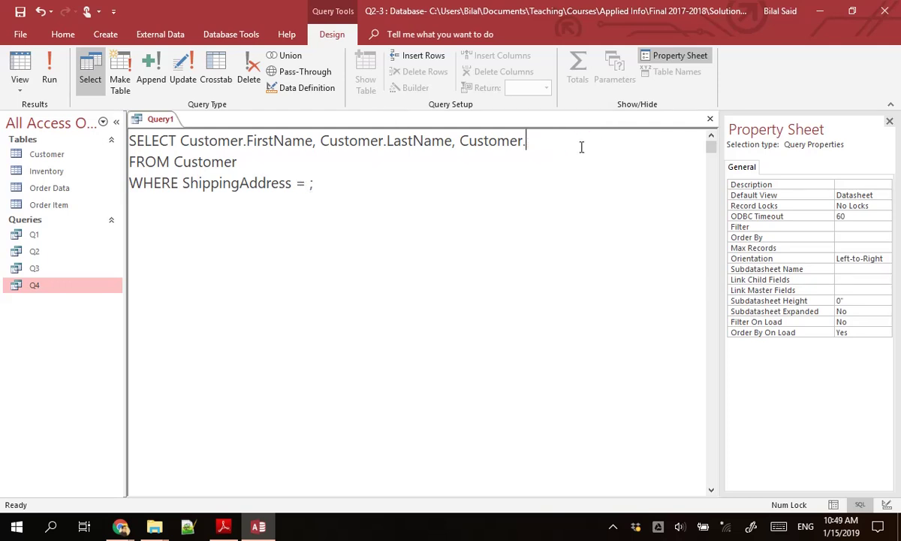
key(ctrl+shift+Left)
key(ctrl+shift+Left)
key(ctrl+shift+Right)
key(BackSpace)
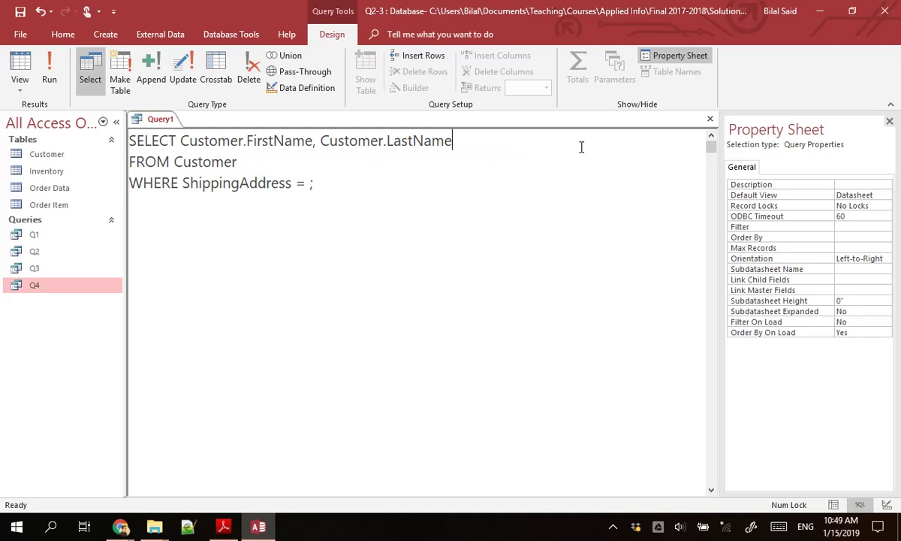
click(309, 183)
- Complete the condition ShippingAddress = BillingAddress and save the query as Q5
text(BillingAddress)
key(ctrl+s)
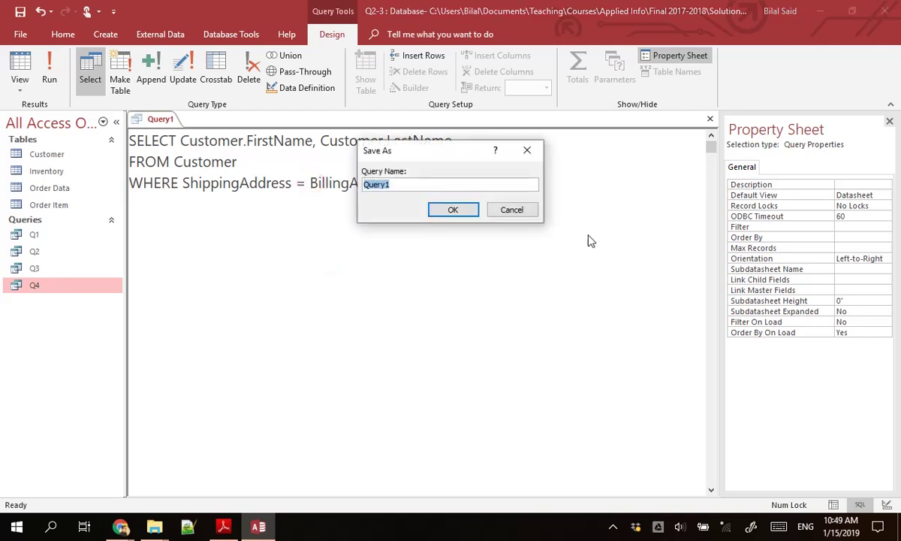
text(Q5)
key(Return)
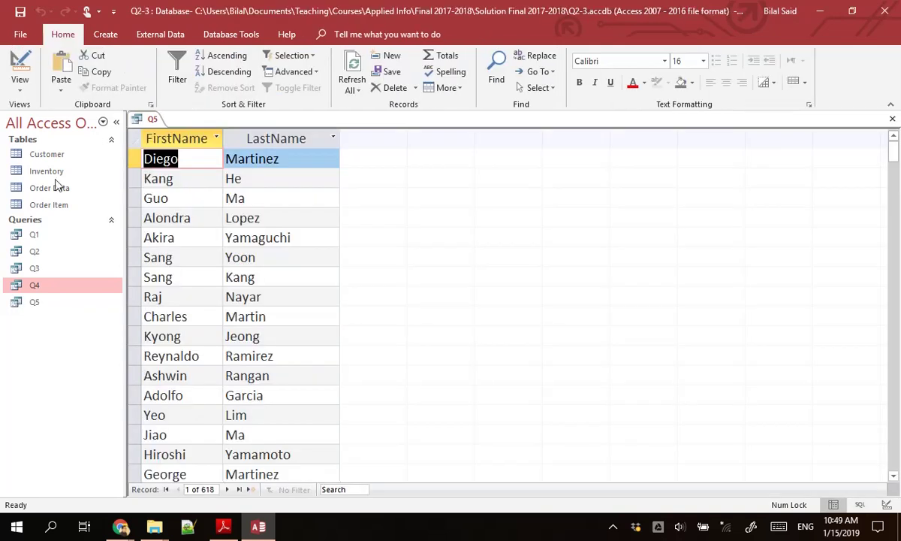
- Prefix the WHERE clause with City = "Dallas" AND and run Q5, returning one customer
click(19, 85)
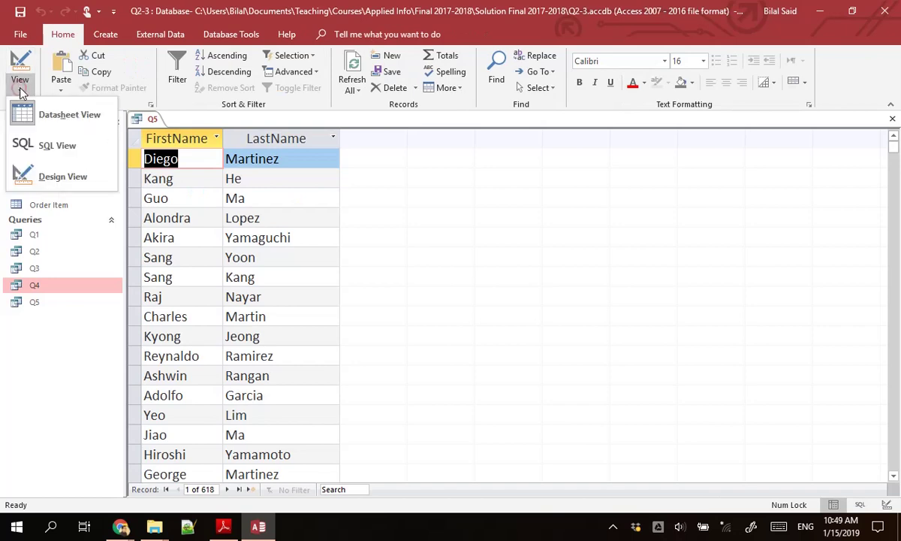
click(25, 148)
click(424, 185)
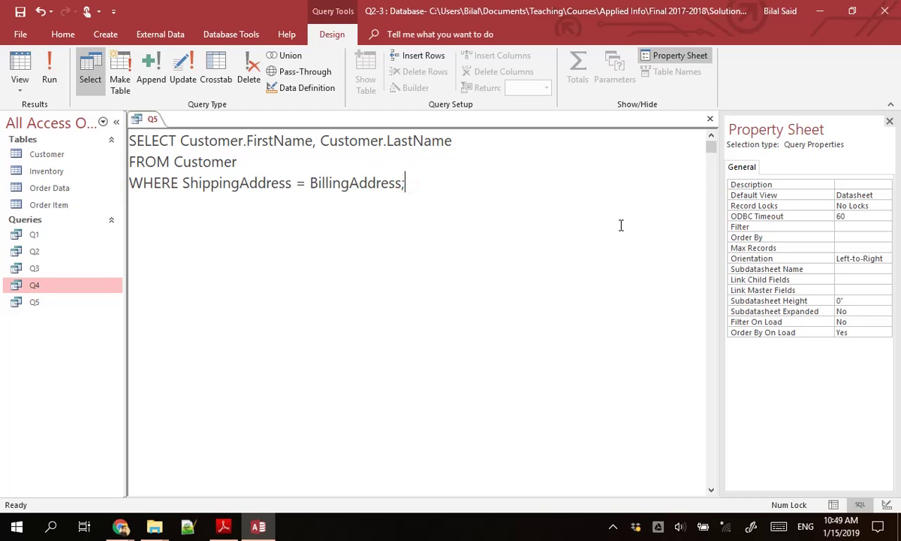
click(223, 526)
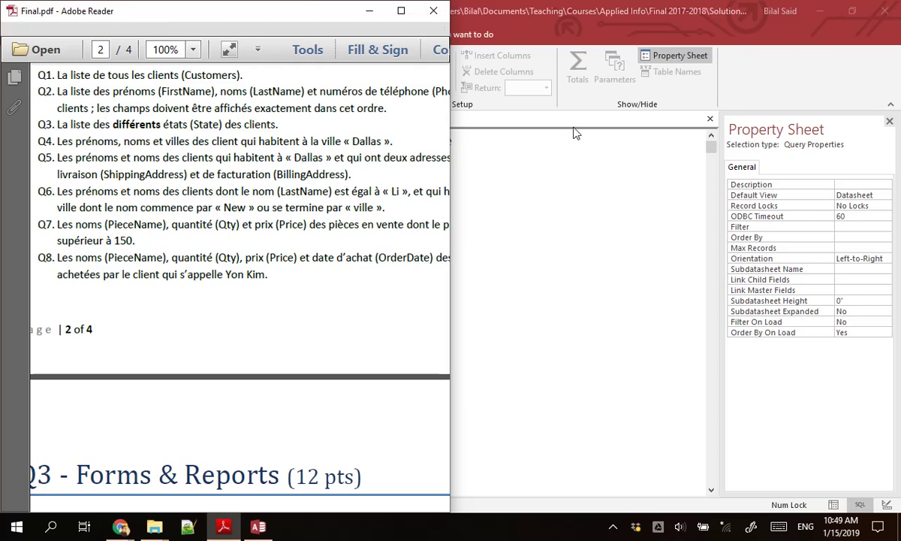
click(537, 120)
click(187, 183)
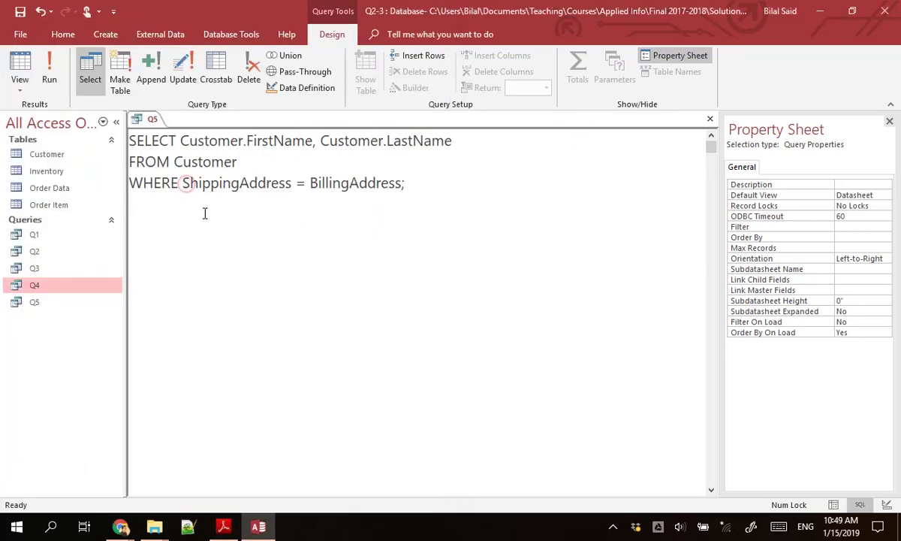
text(City = )
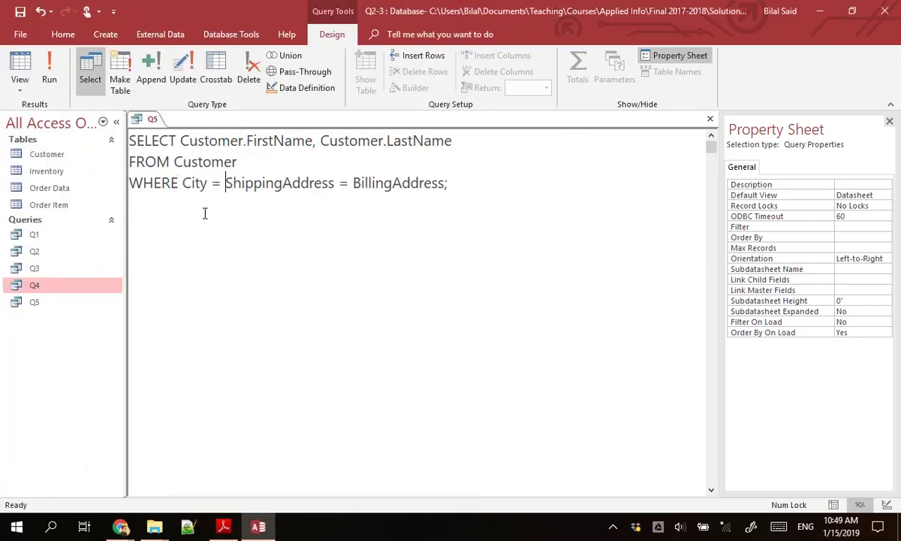
text("Dallas)
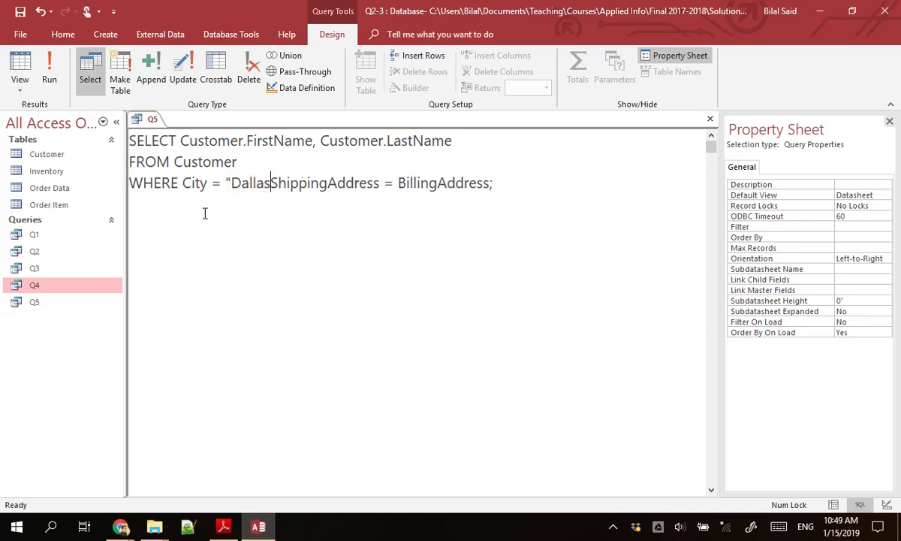
text(" AND)
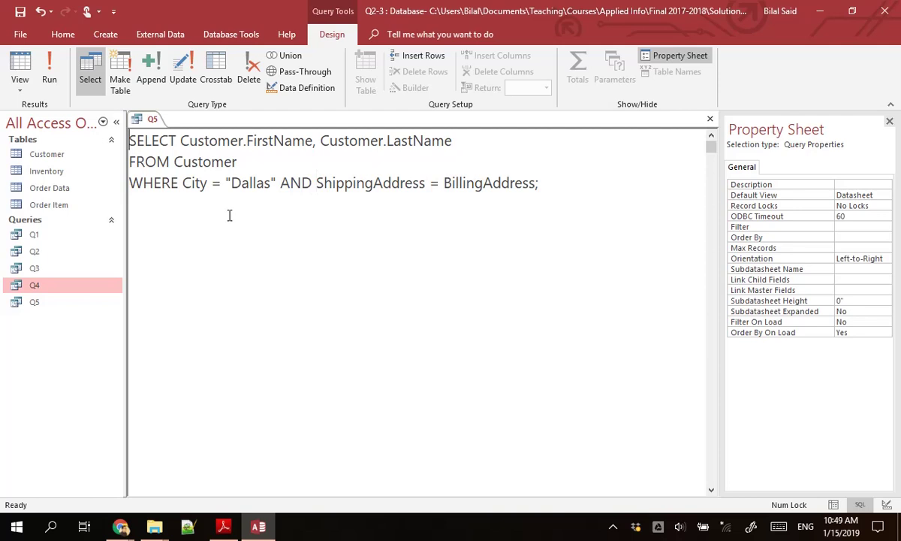
click(19, 68)
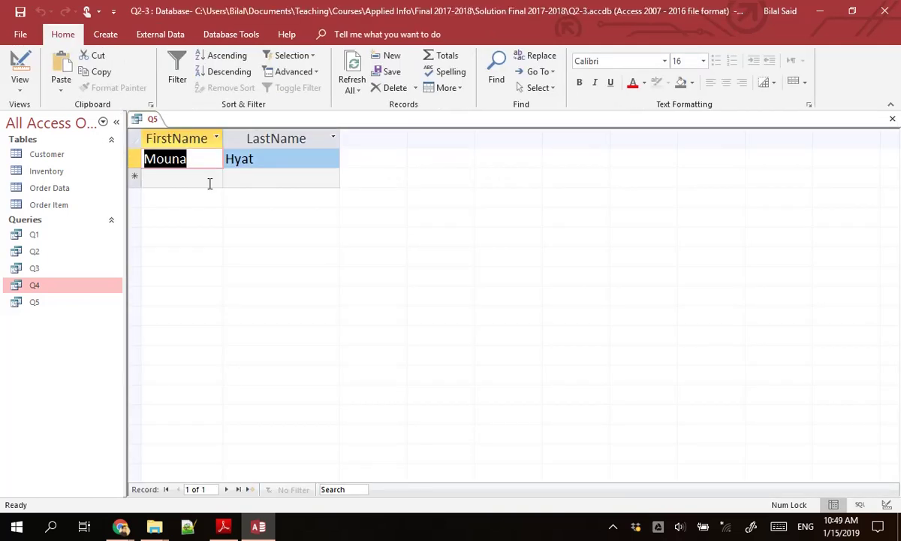
click(20, 82)
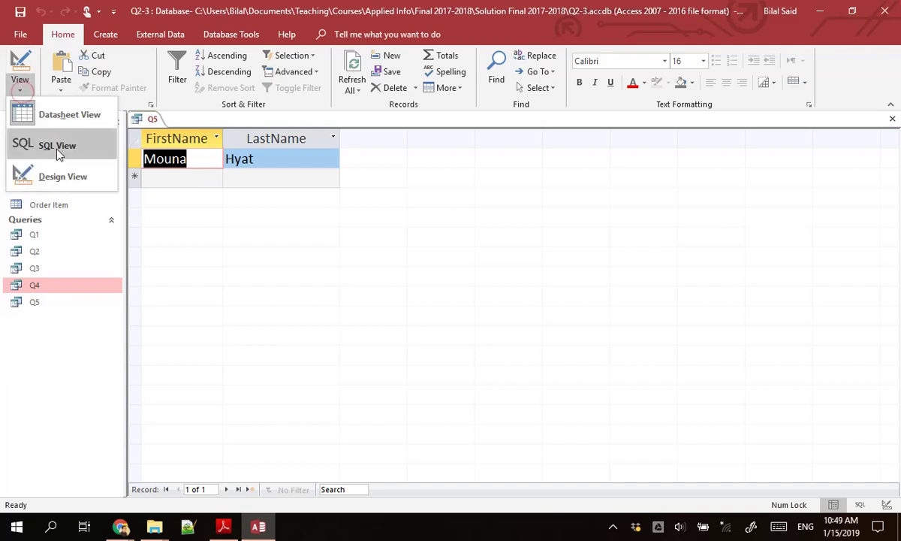
- In Q5's SQL, try wrapping the address comparison in NOT ( ), then remove it again
click(52, 140)
double_click(434, 182)
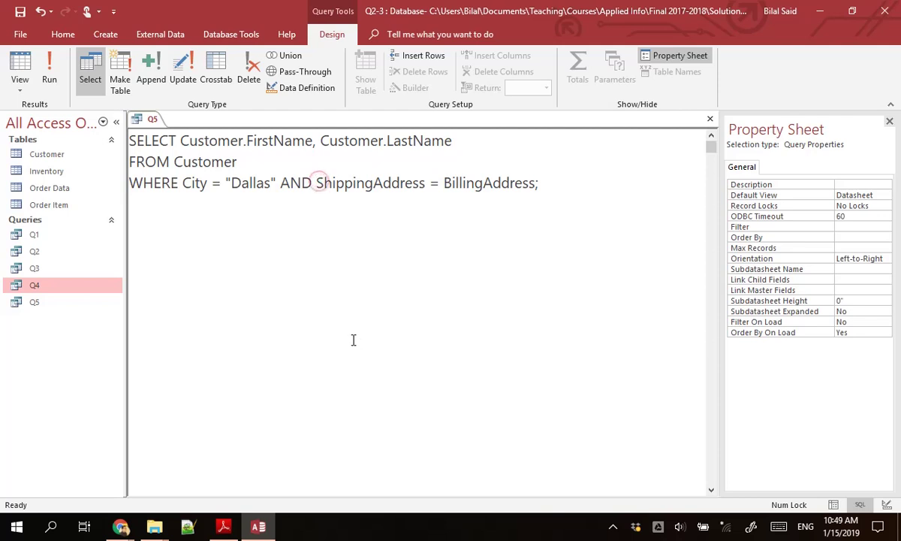
text(NOT)
text( ()
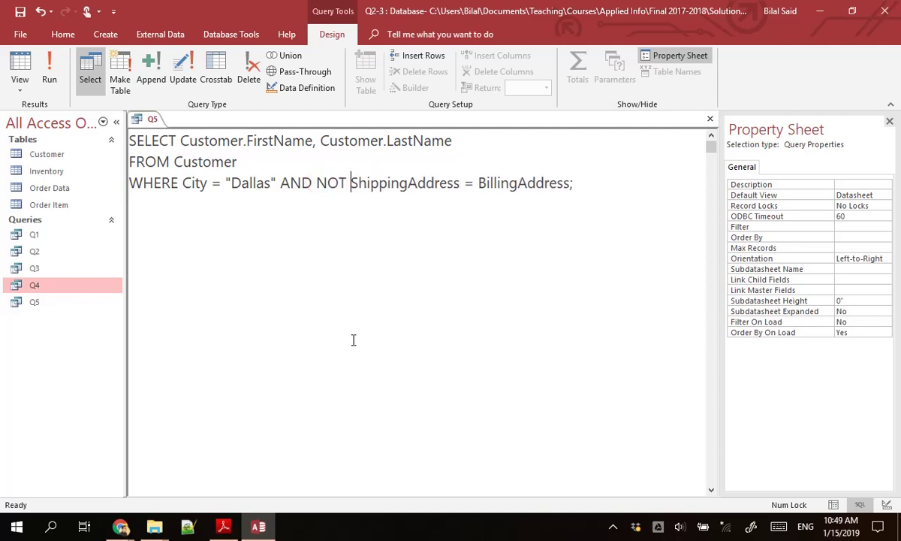
key(End)
text())
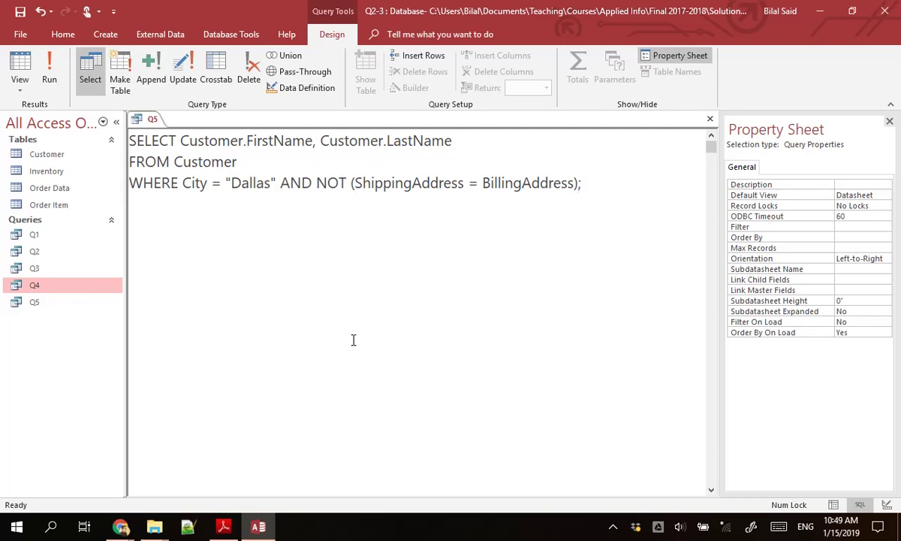
key(ctrl+z)
drag(349, 183, 319, 184)
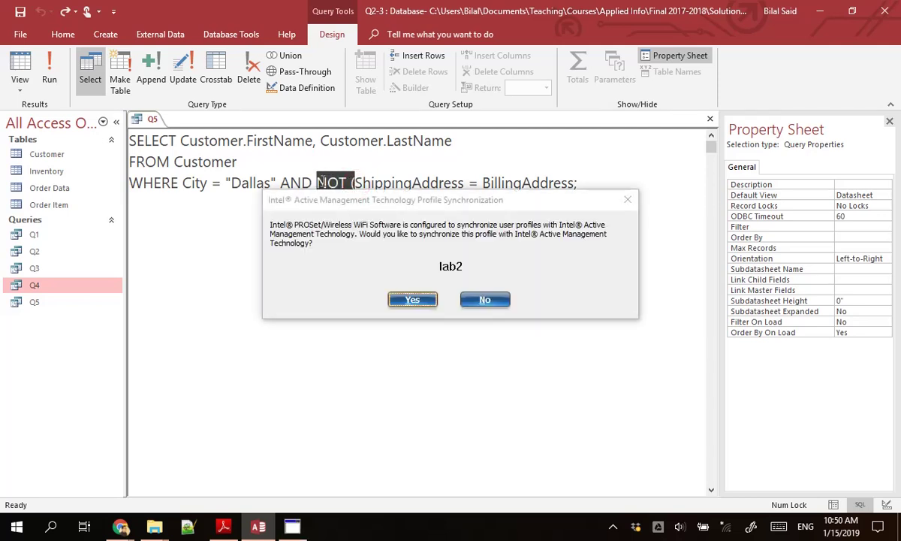
key(Delete)
key(Delete)
- Change the comparison to ShippingAddress <> BillingAddress, save Q5 and run it
click(484, 298)
double_click(432, 183)
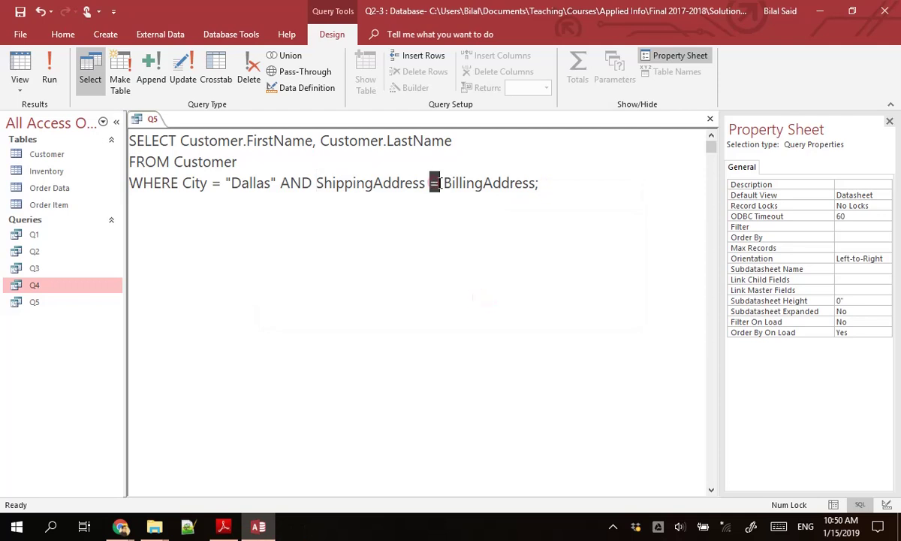
text(<>)
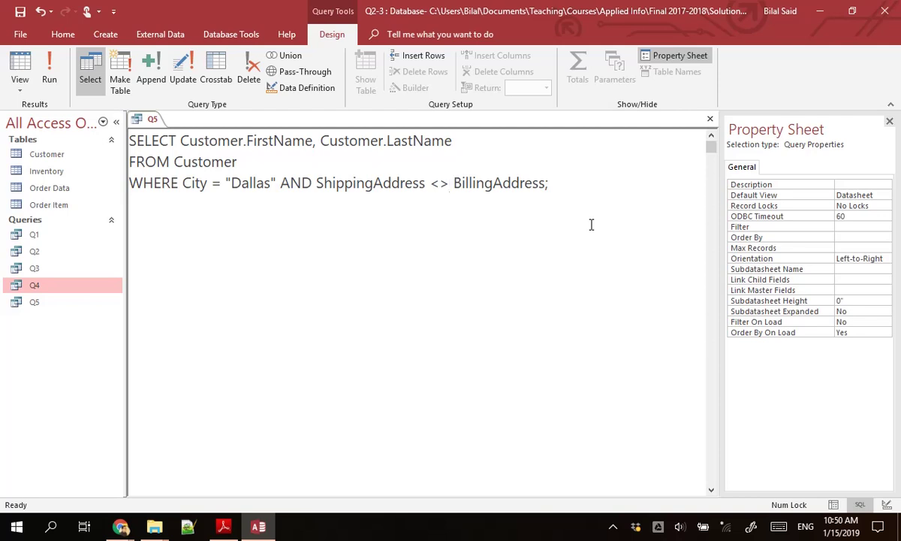
key(ctrl+s)
click(19, 72)
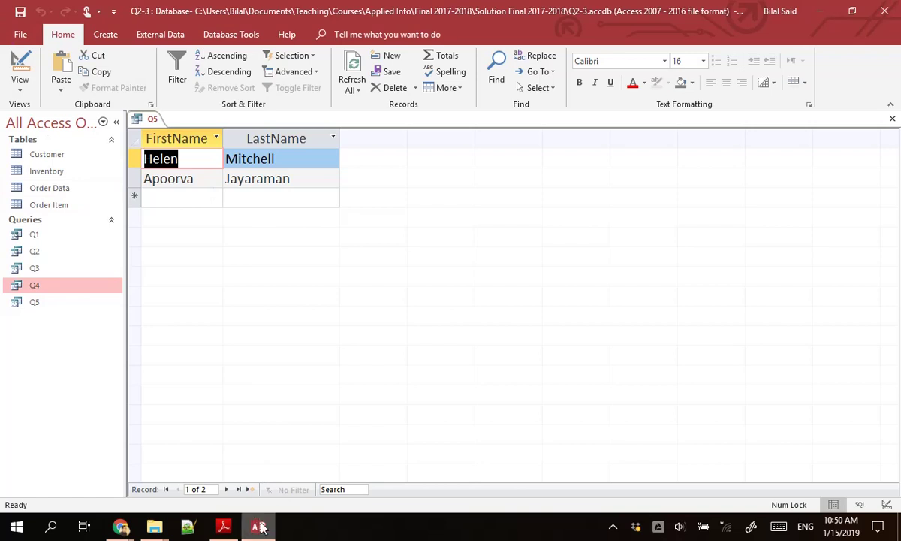
- Bring Final.pdf to the front and pan across the Q6 question on page 2
mouse_move(261, 527)
click(223, 527)
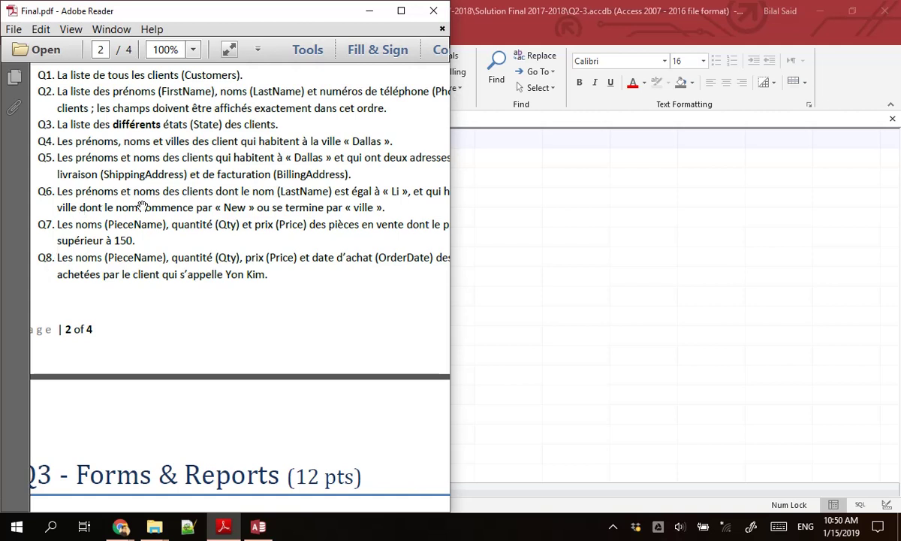
scroll(155, 205, right, 1)
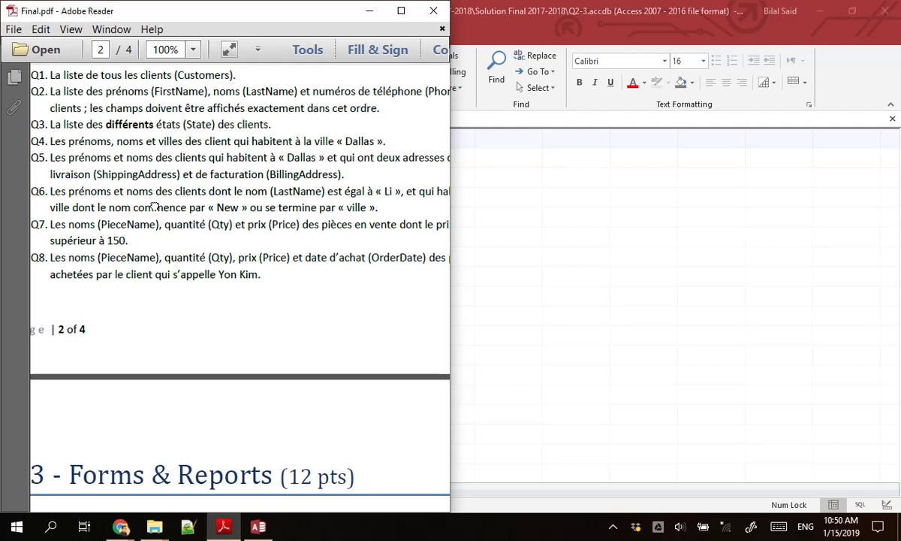
scroll(154, 206, left, 1)
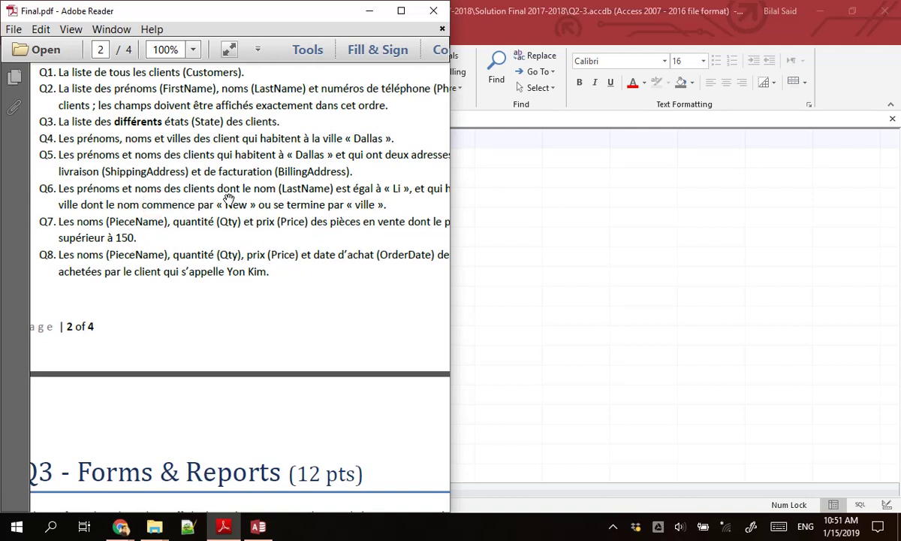
scroll(347, 202, right, 3)
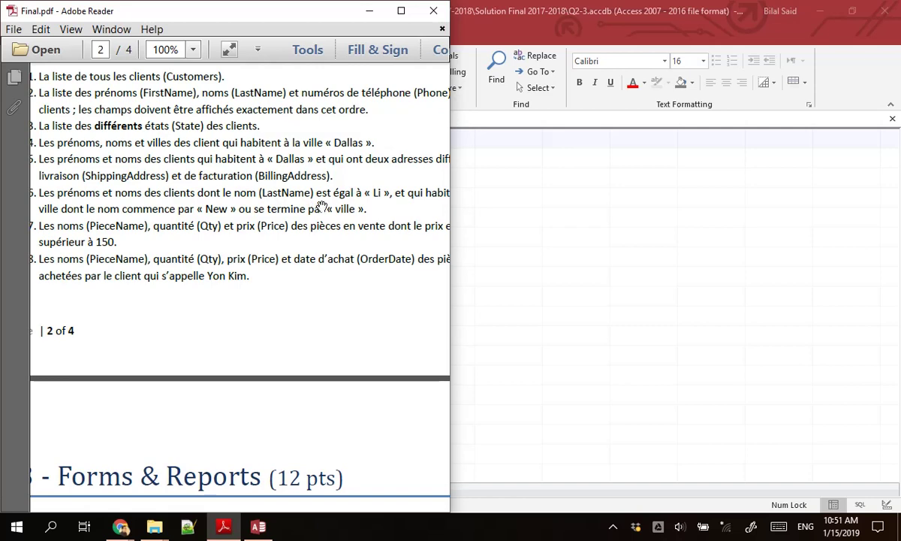
scroll(345, 207, right, 2)
scroll(357, 206, right, 10)
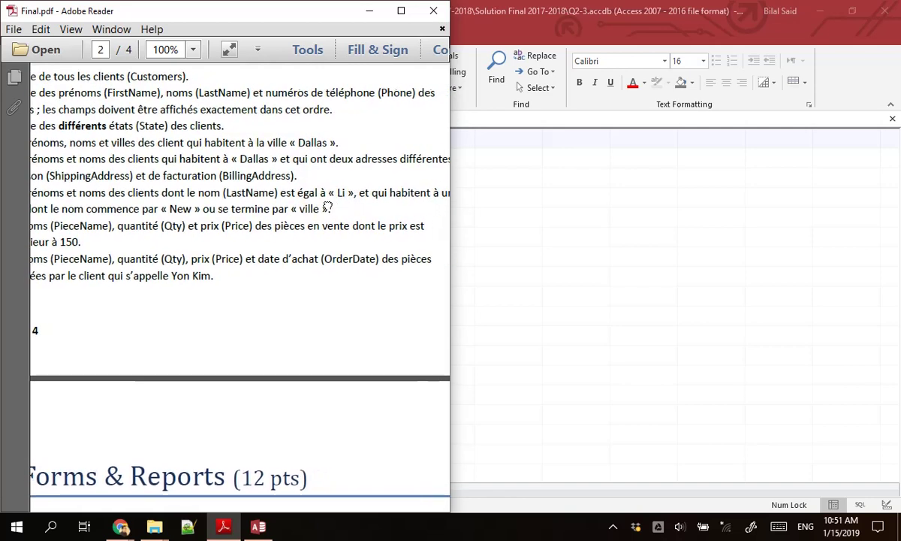
scroll(376, 199, left, 12)
scroll(376, 199, down, 1)
scroll(375, 199, left, 3)
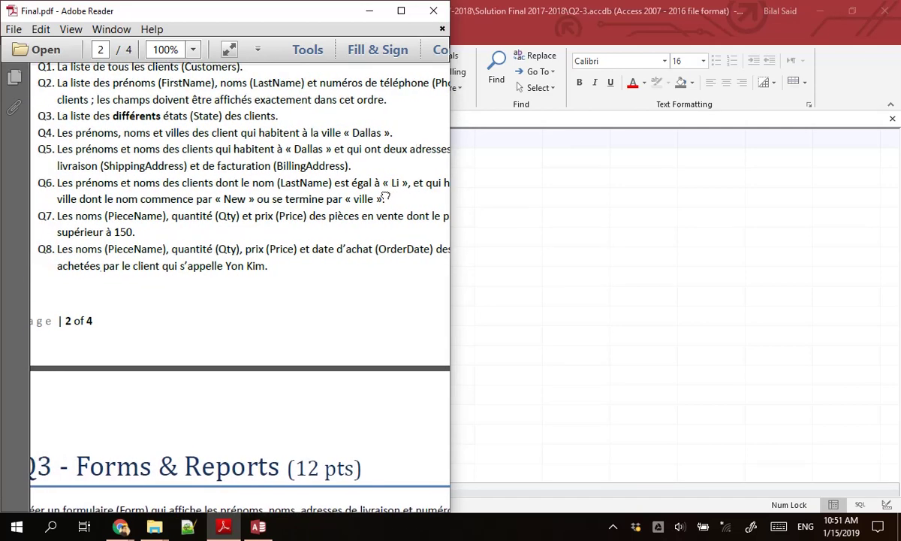
scroll(360, 192, right, 3)
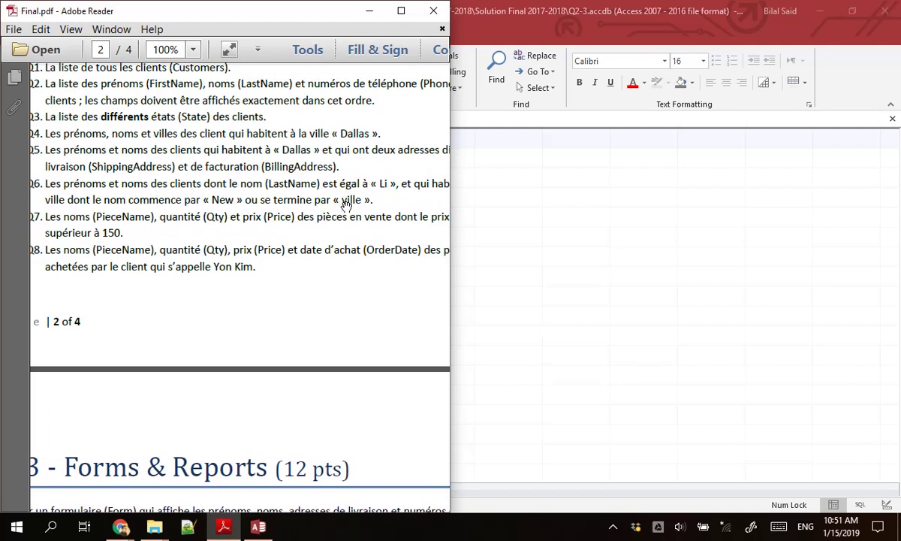
- Close the old results and start a new query on Customer with FirstName and LastName
click(568, 210)
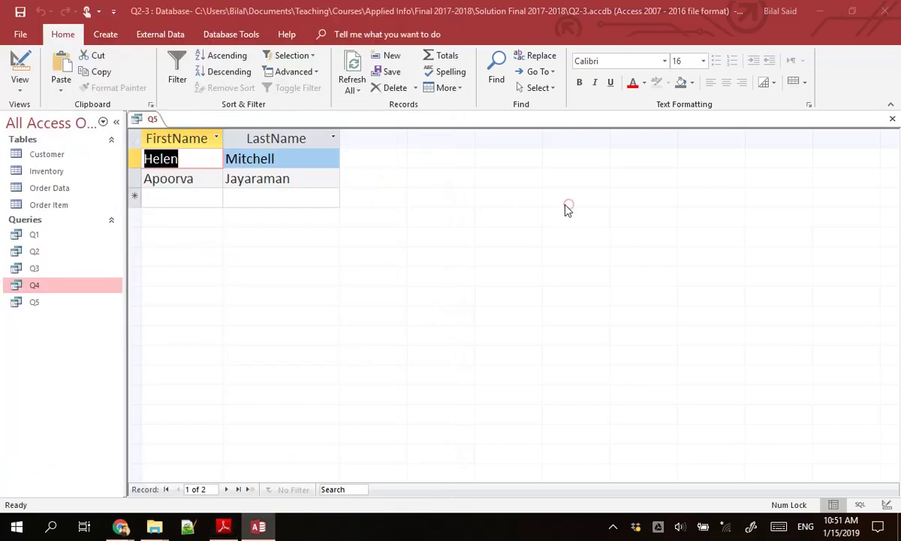
middle_click(154, 121)
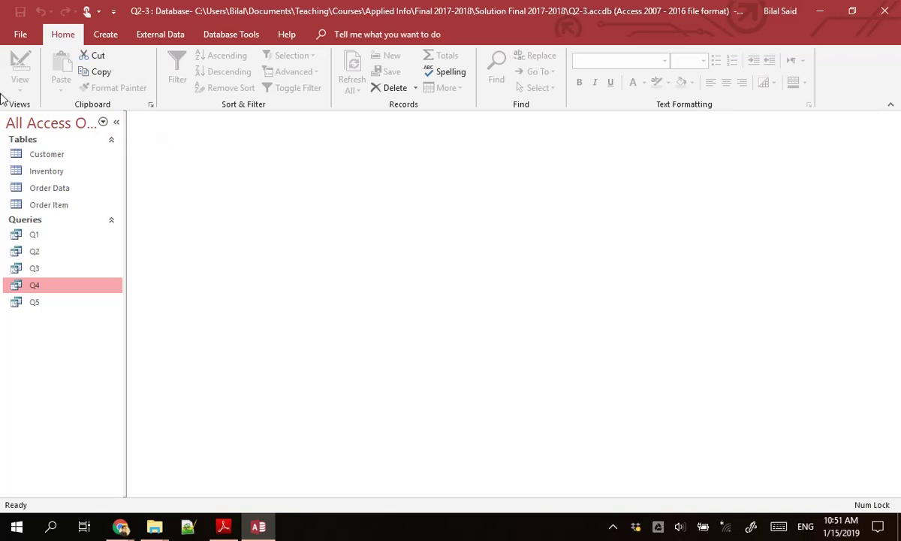
click(105, 35)
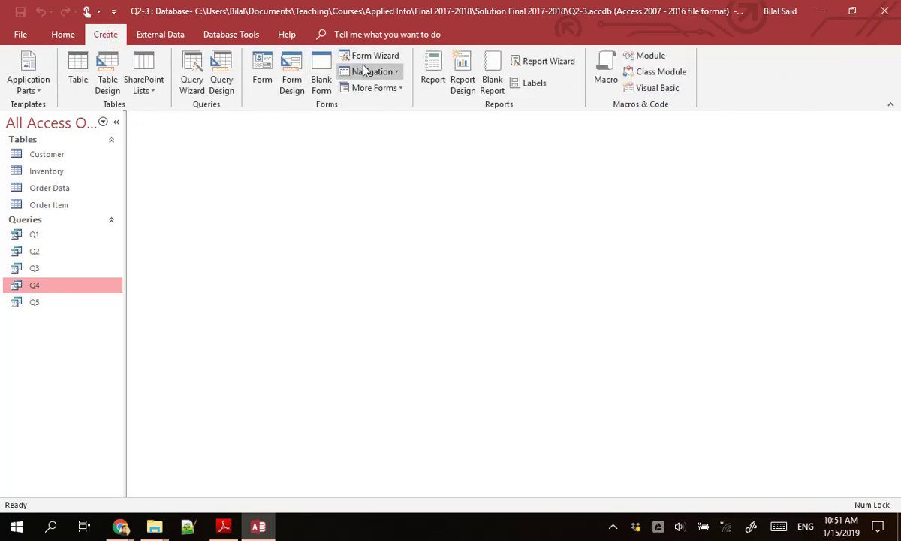
click(221, 75)
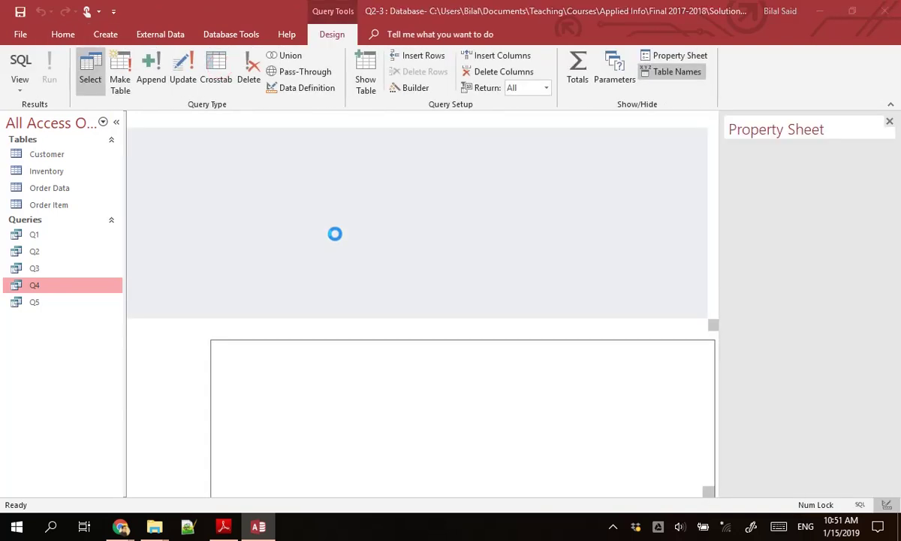
double_click(364, 203)
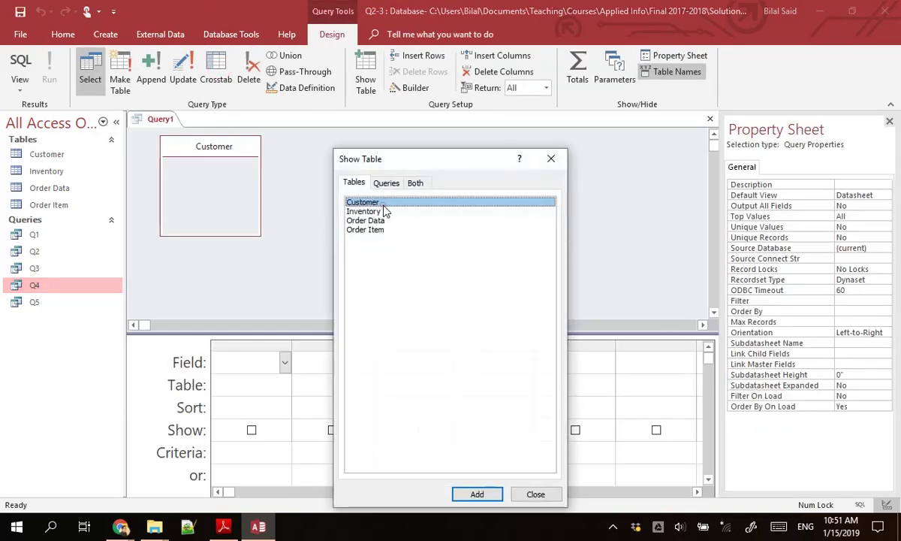
click(550, 158)
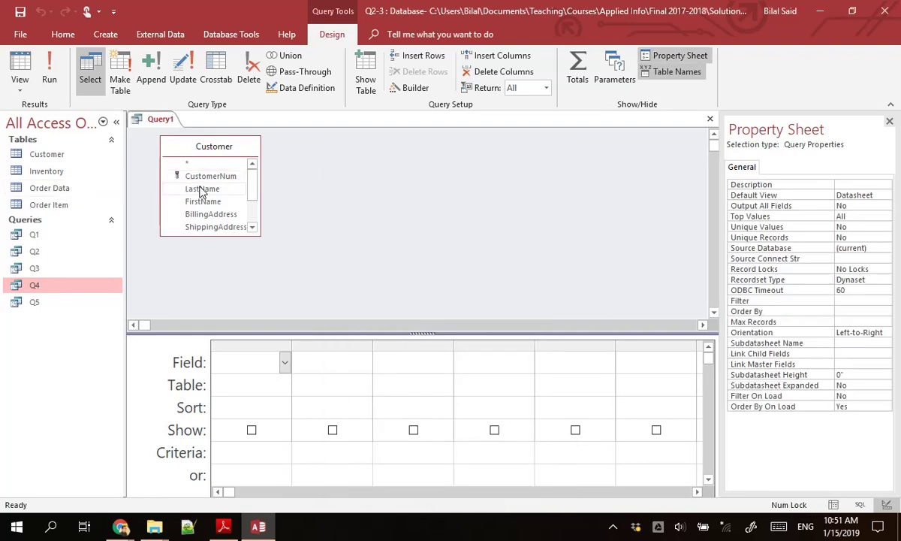
double_click(203, 203)
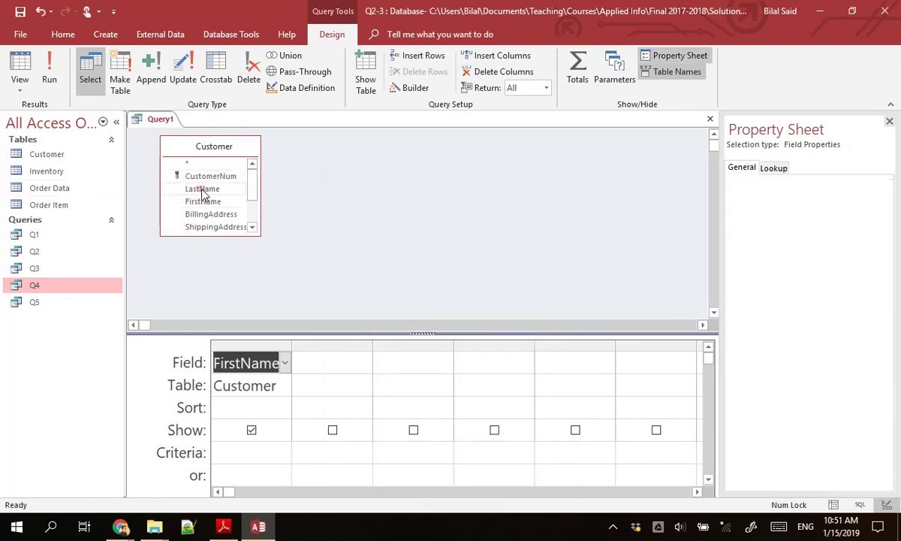
double_click(202, 191)
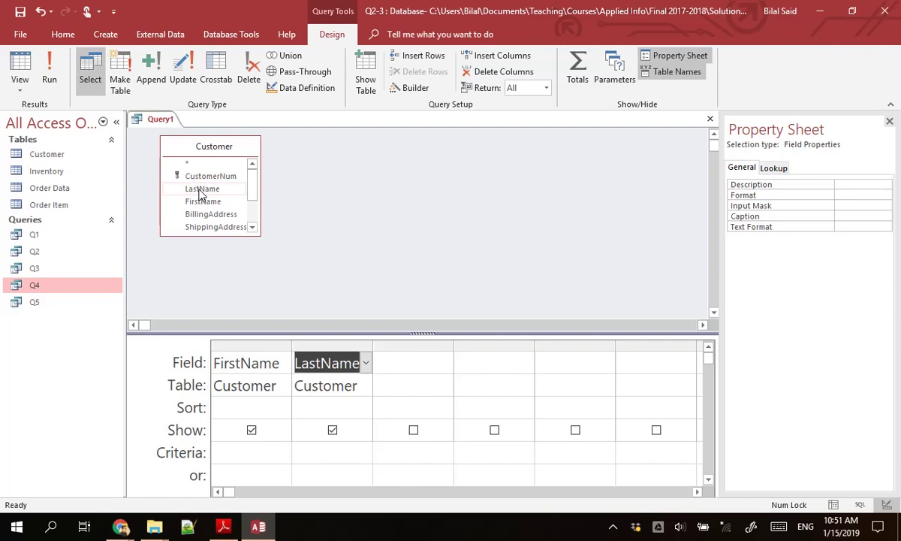
- In SQL view, begin the clause WHERE LastName = "Li" AND on a new line
click(18, 86)
click(34, 61)
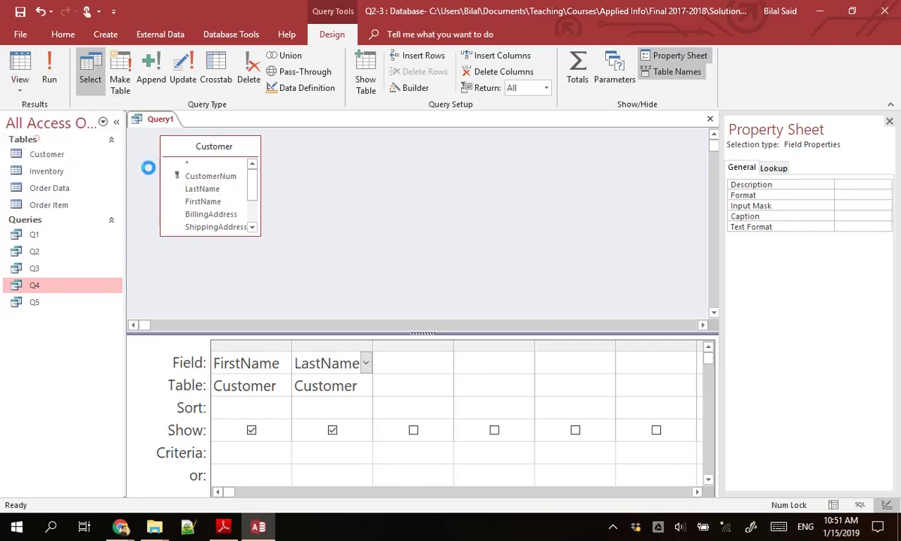
click(239, 162)
key(Left)
key(Return)
text(WHERE )
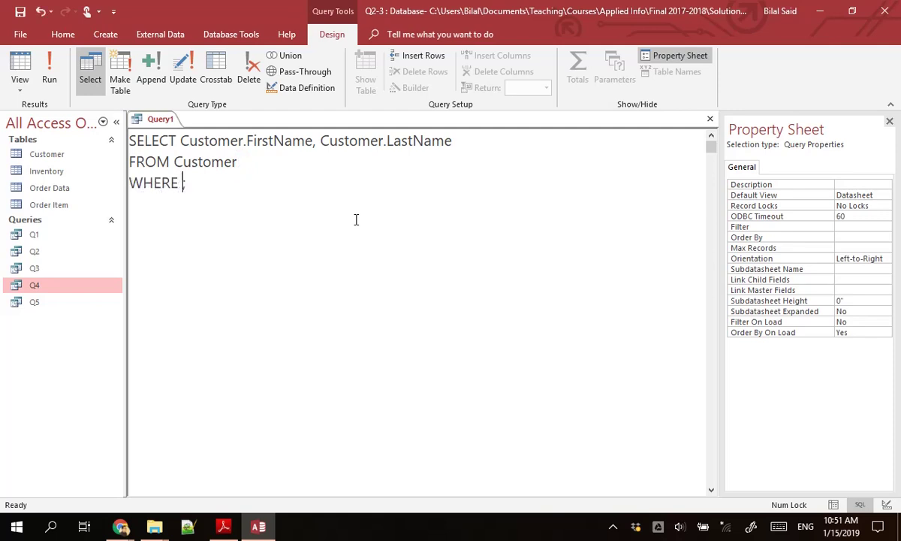
text(LastNa)
text(me)
text( = ")
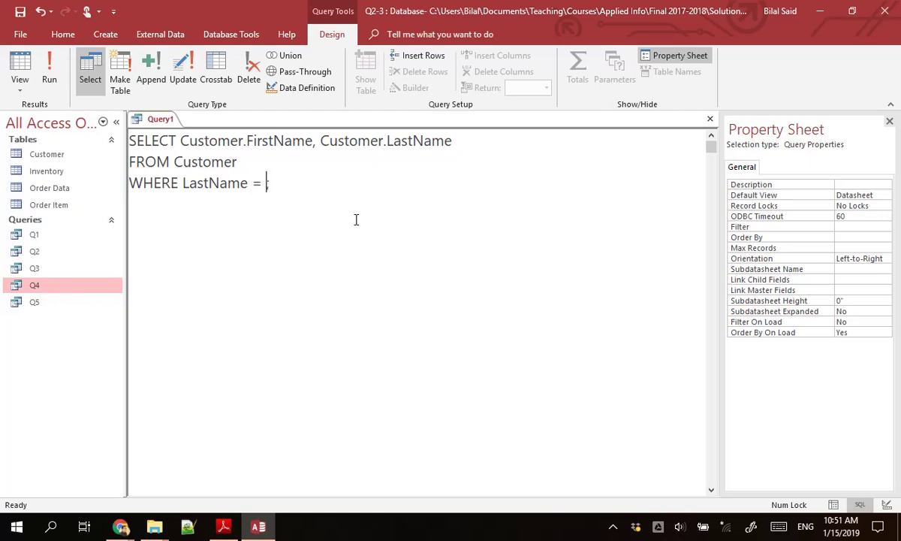
text(Li" AND)
click(223, 526)
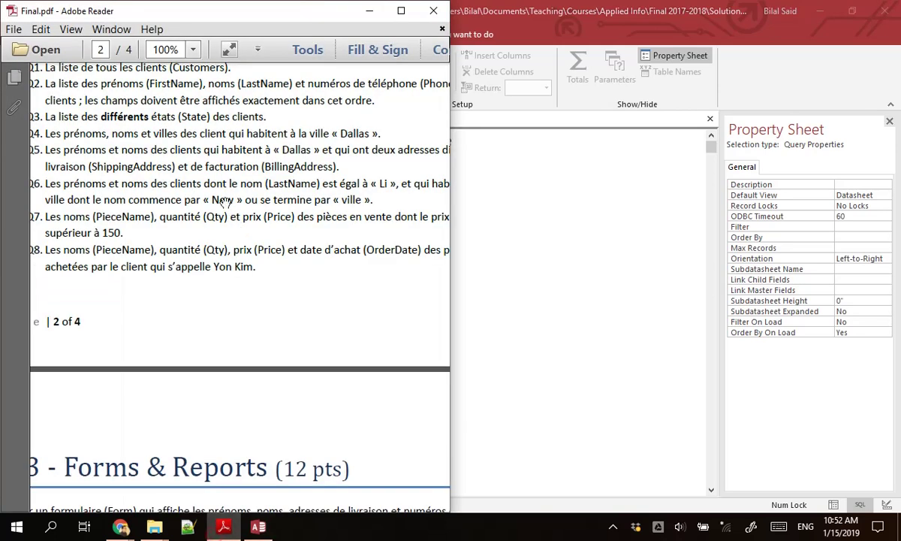
scroll(334, 202, right, 2)
drag(334, 202, 388, 206)
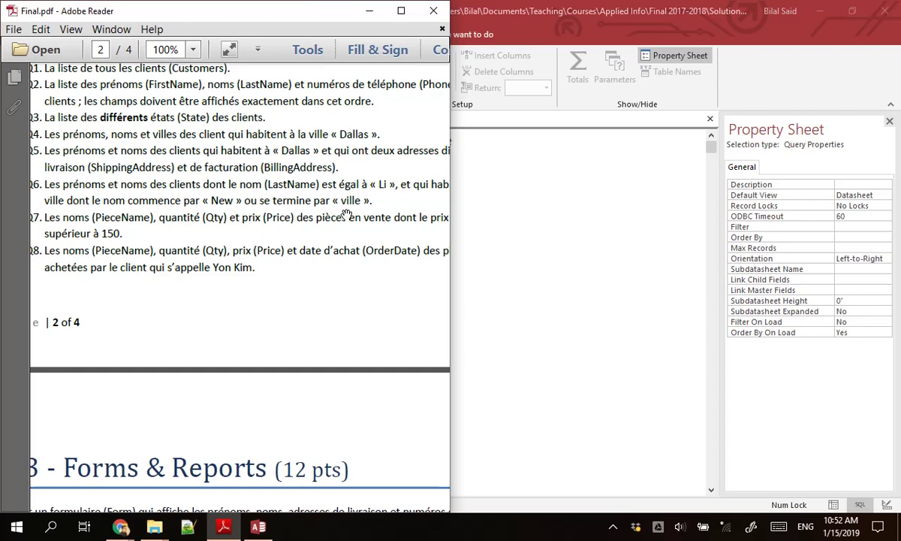
click(539, 225)
click(331, 183)
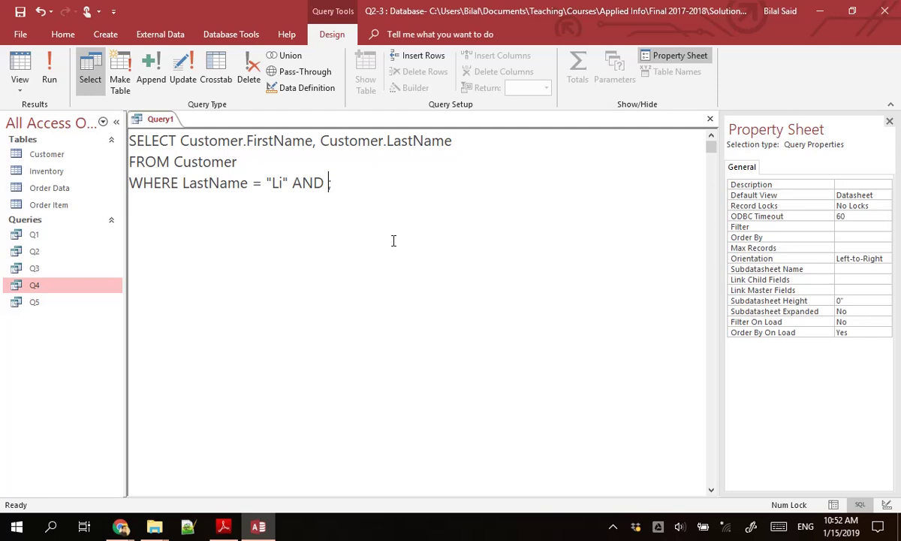
- Lay out a parenthesized group after AND with OR and blank lines for two city tests
text(())
key(Left)
text(OR)
key(Left)
key(Left)
key(Left)
key(Left)
key(Return)
key(End)
key(Left)
key(Return)
key(Return)
key(Up)
key(Up)
key(Return)
- Fill in City LIKE "New*" and City LIKE "*ville", then save the query
text(City)
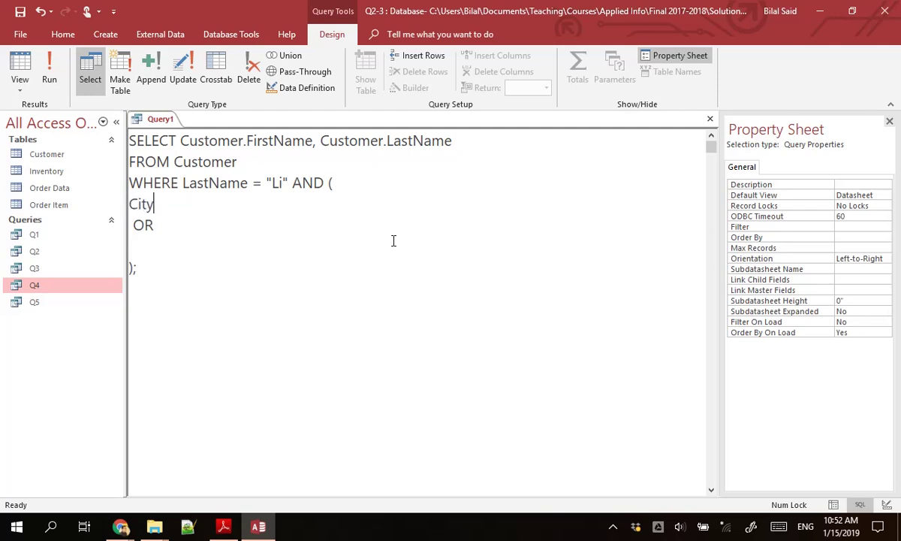
text( LIKE "New)
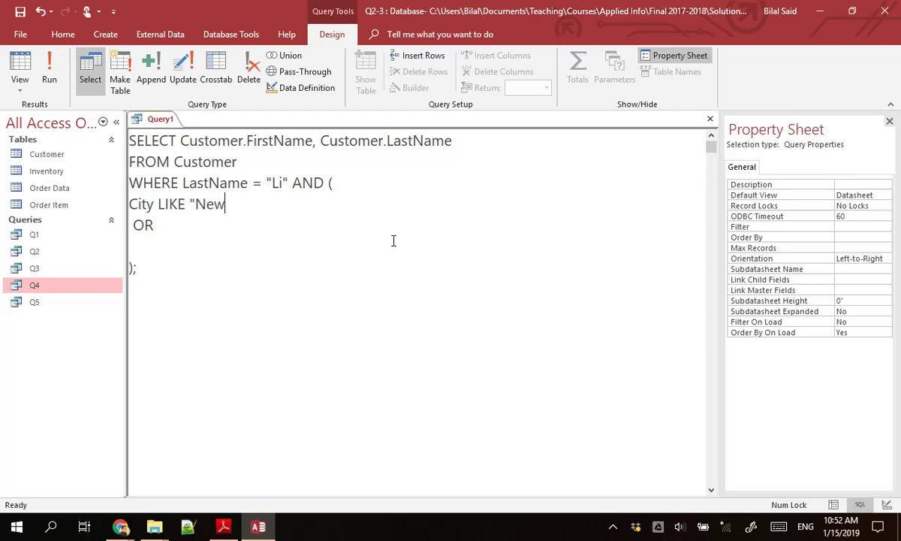
text(*")
click(393, 241)
text(City LIKE ")
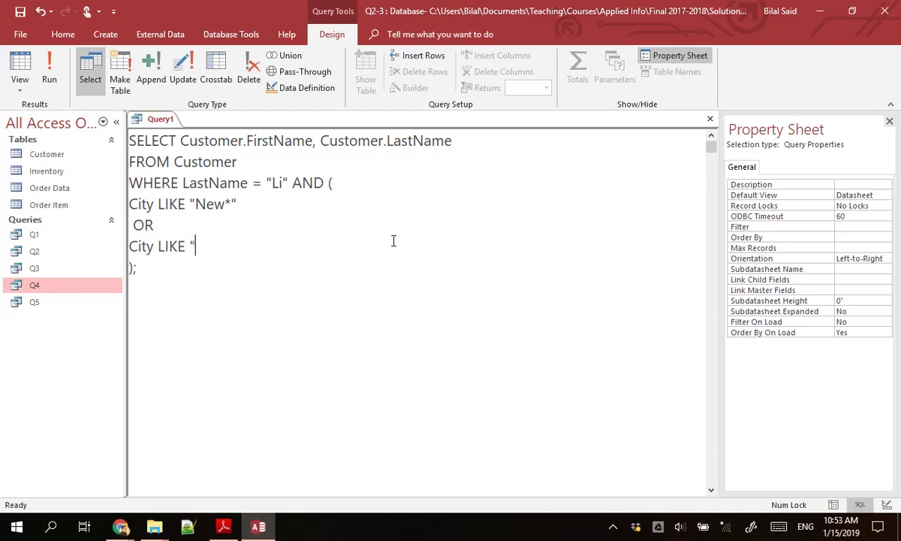
text(vile)
text(le)
key(ctrl+s)
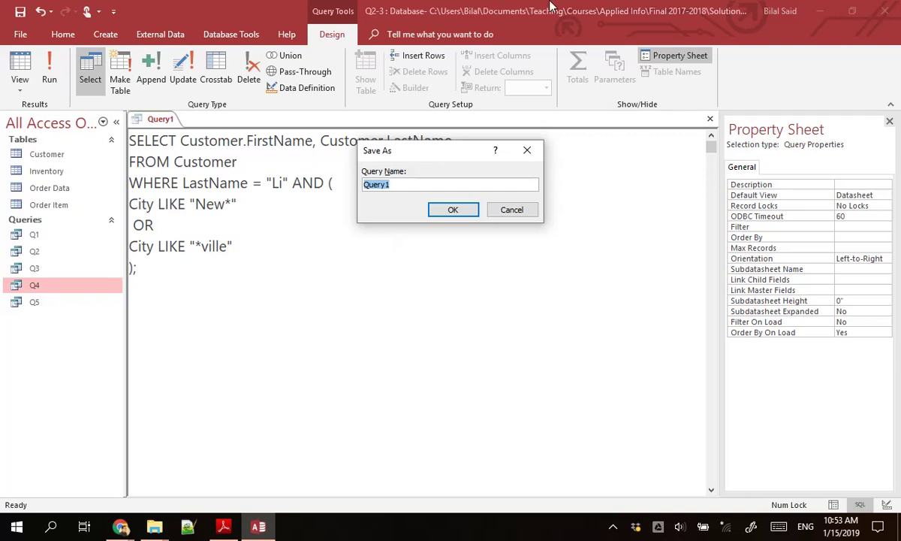
- Cancel the first save prompt, then save the query under the name Q6
click(504, 214)
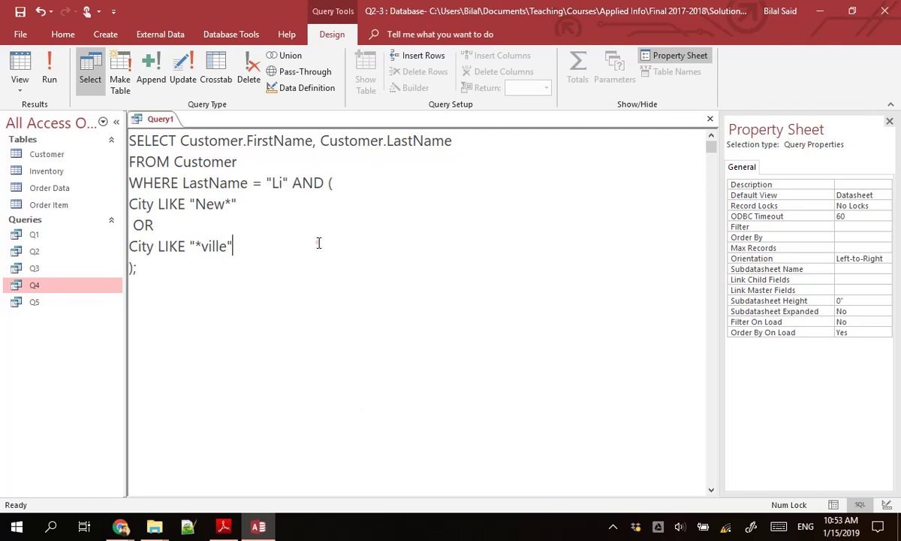
key(ctrl+s)
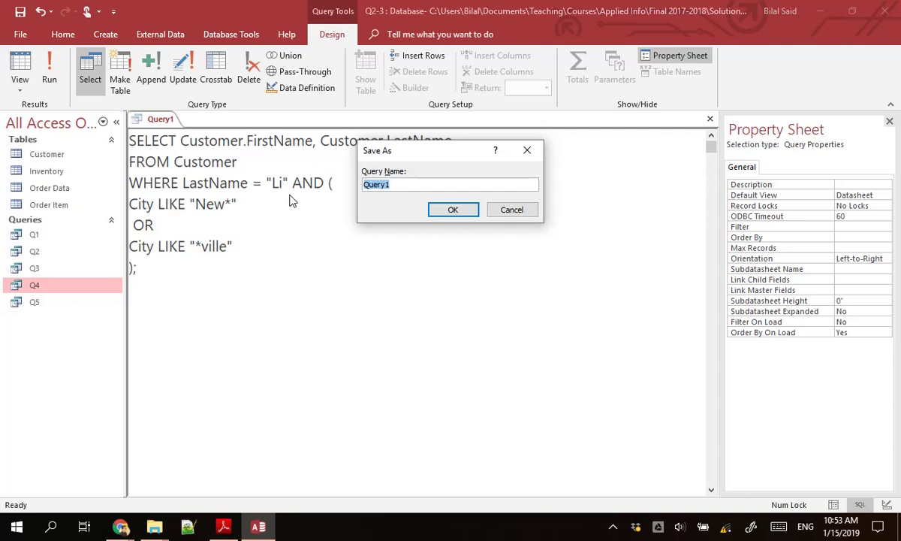
text(Q6)
key(Return)
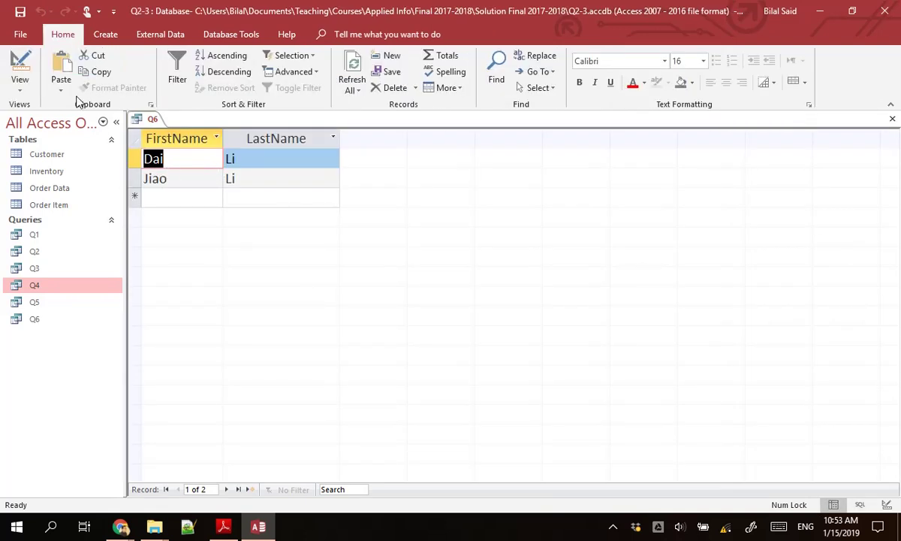
- Remove Q6's city condition, add City to the SELECT list, and run the query
click(20, 82)
click(37, 148)
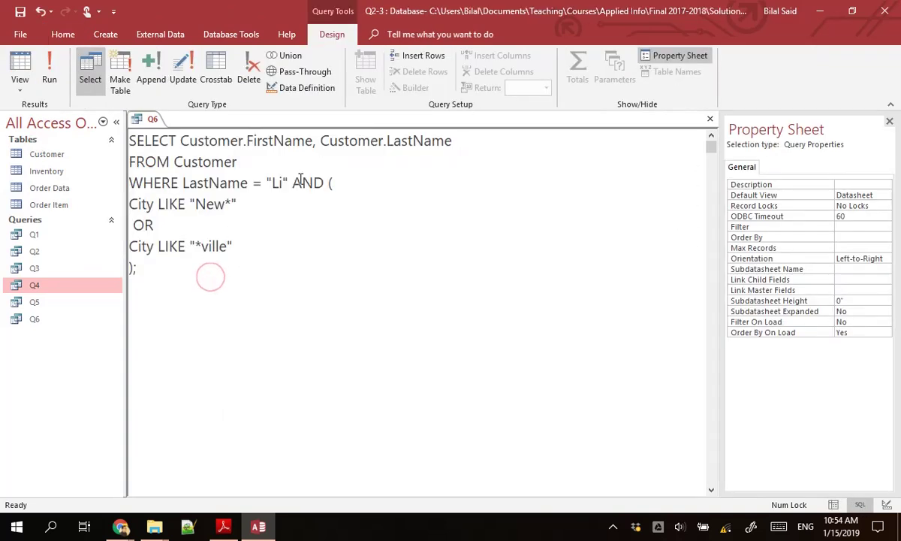
drag(292, 182, 132, 268)
key(ctrl+c)
key(Delete)
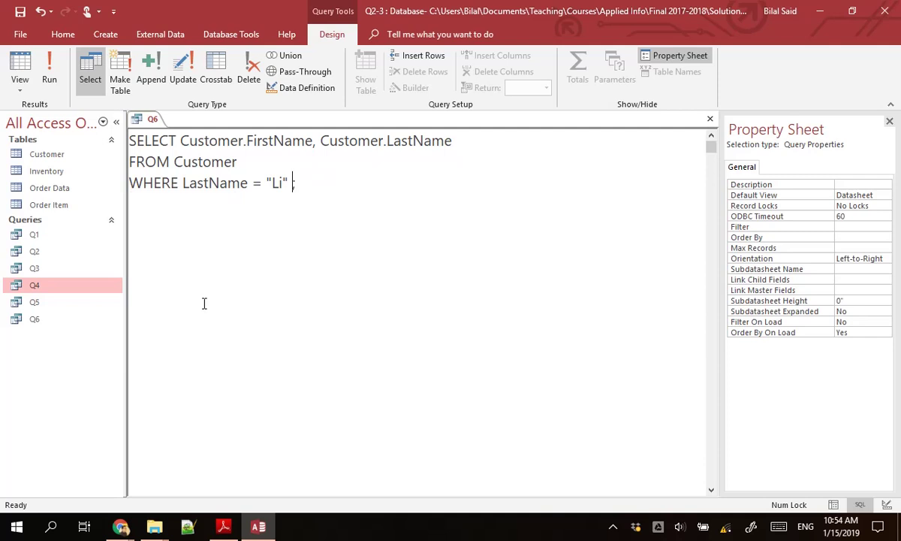
click(460, 139)
text(, City)
click(20, 66)
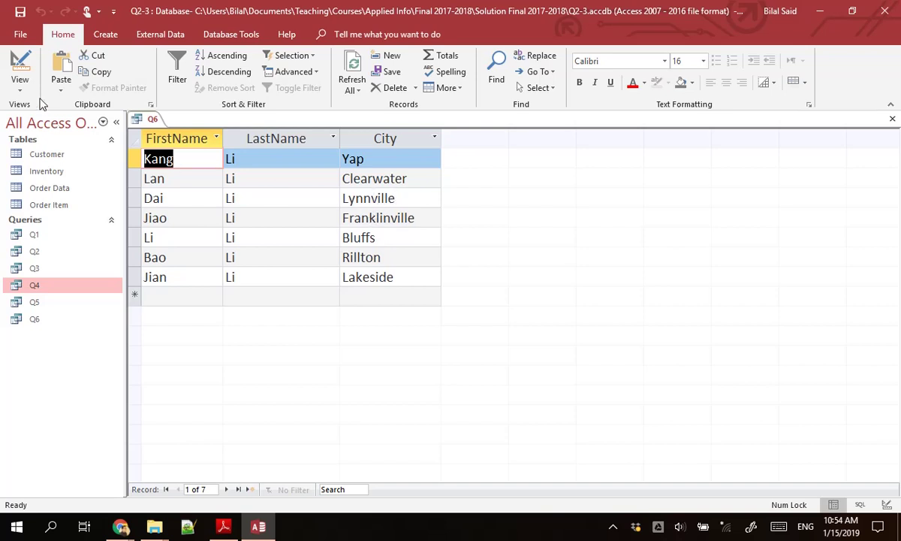
- Paste the city condition back, then run Q6 with only the *ville test
click(20, 88)
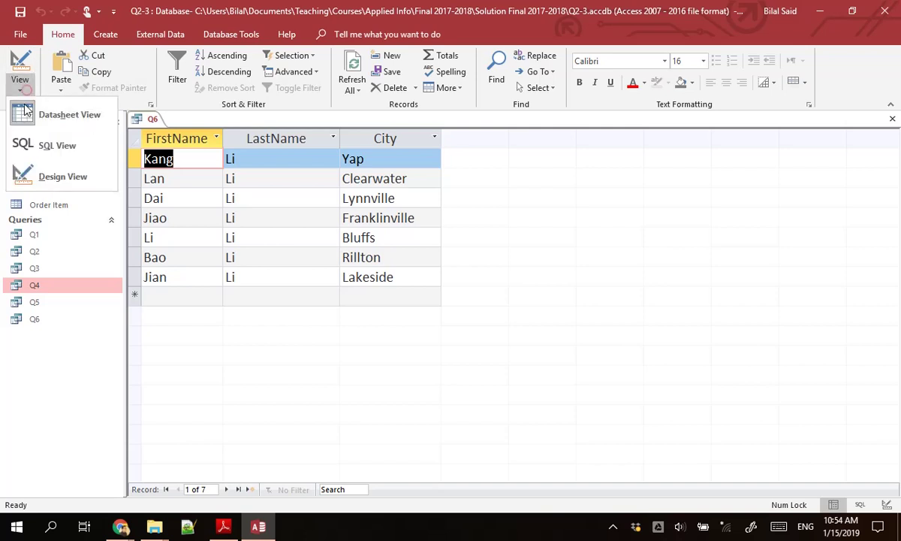
click(45, 145)
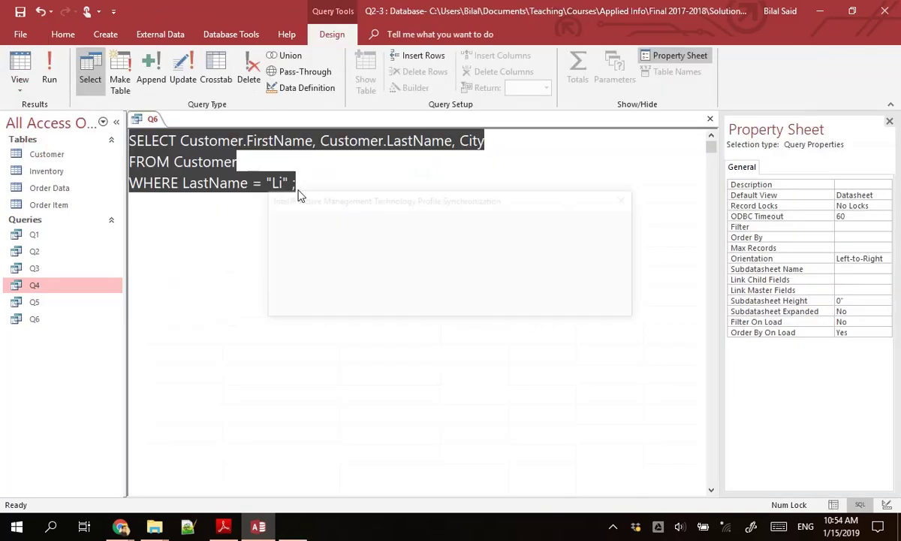
click(477, 299)
click(296, 183)
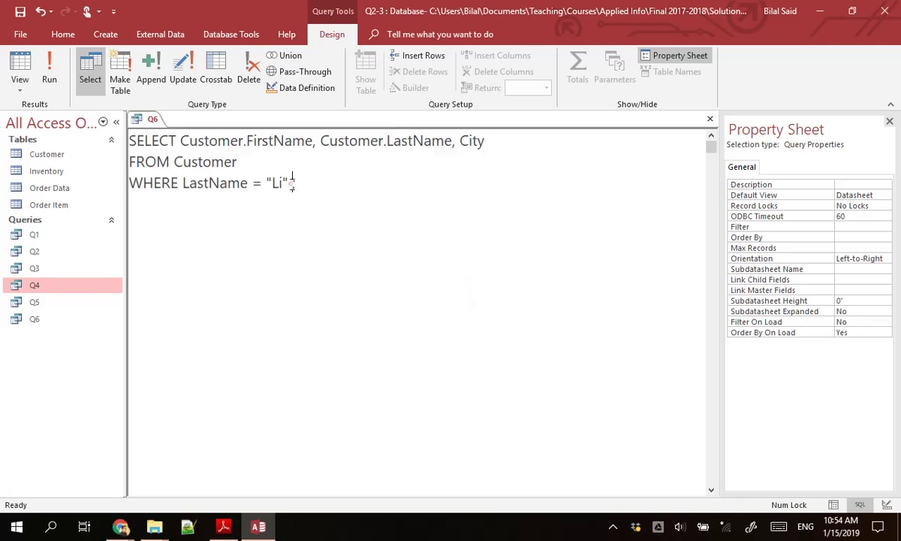
key(ctrl+v)
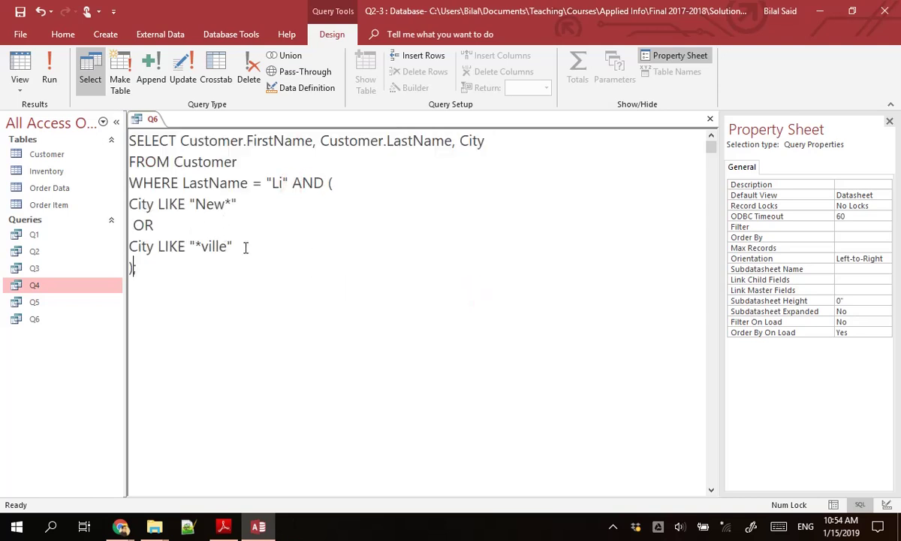
drag(217, 225, 107, 208)
key(ctrl+c)
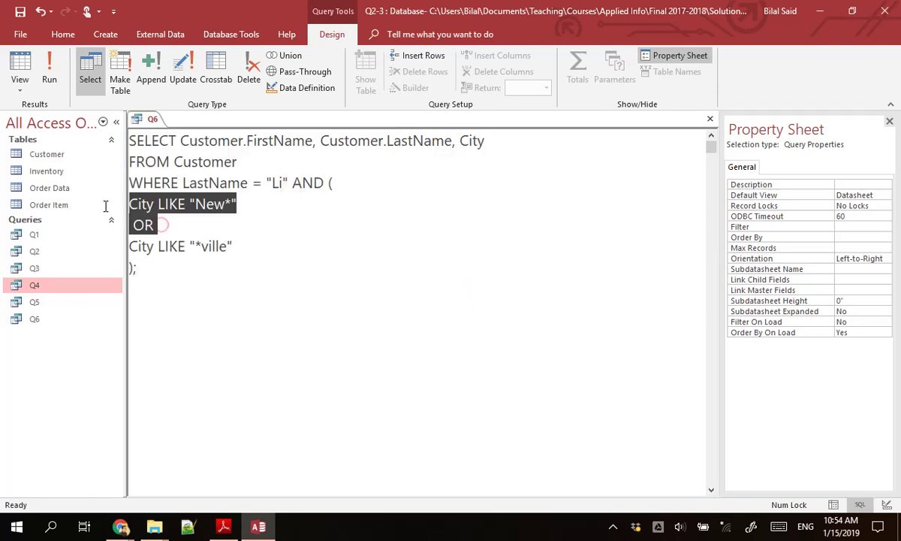
key(Delete)
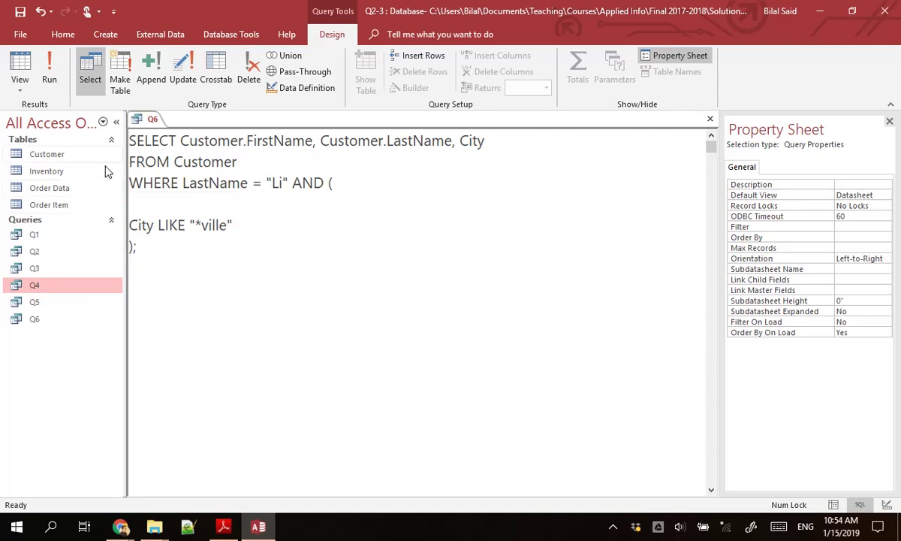
click(31, 66)
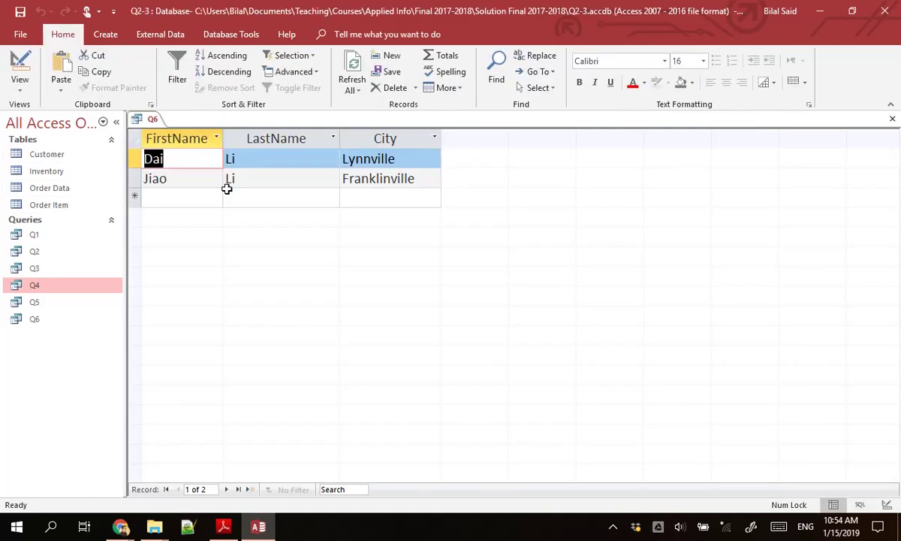
- Run Q6 with only the New* test, removing the OR and *ville lines
click(21, 87)
click(34, 145)
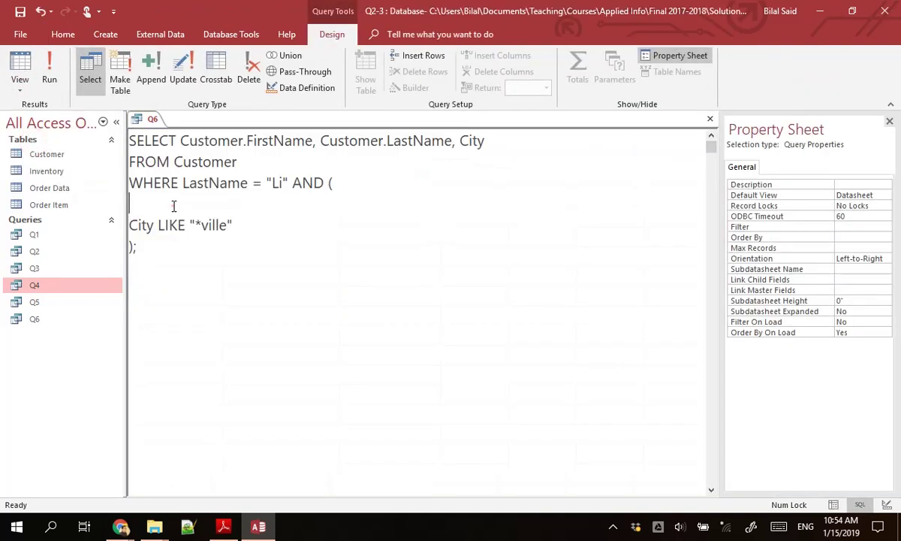
key(ctrl+v)
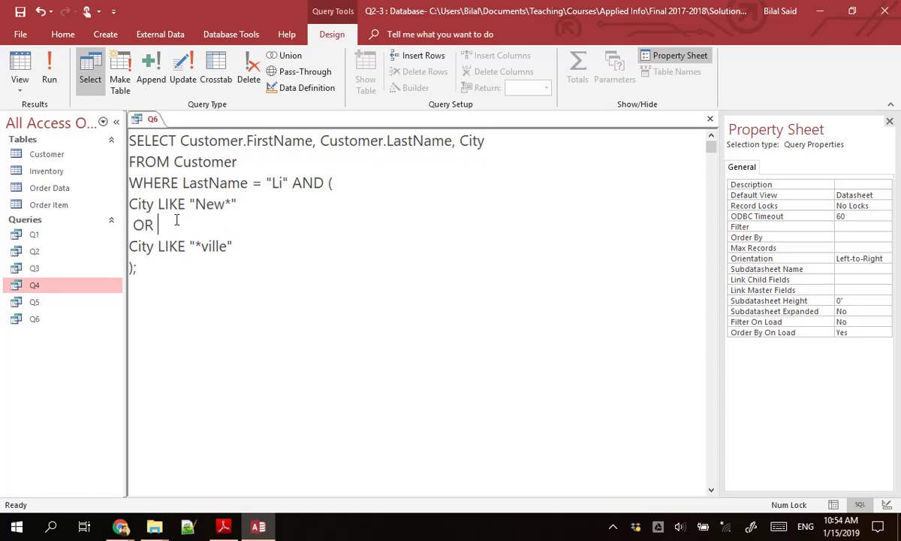
drag(235, 246, 94, 222)
key(ctrl+c)
key(Delete)
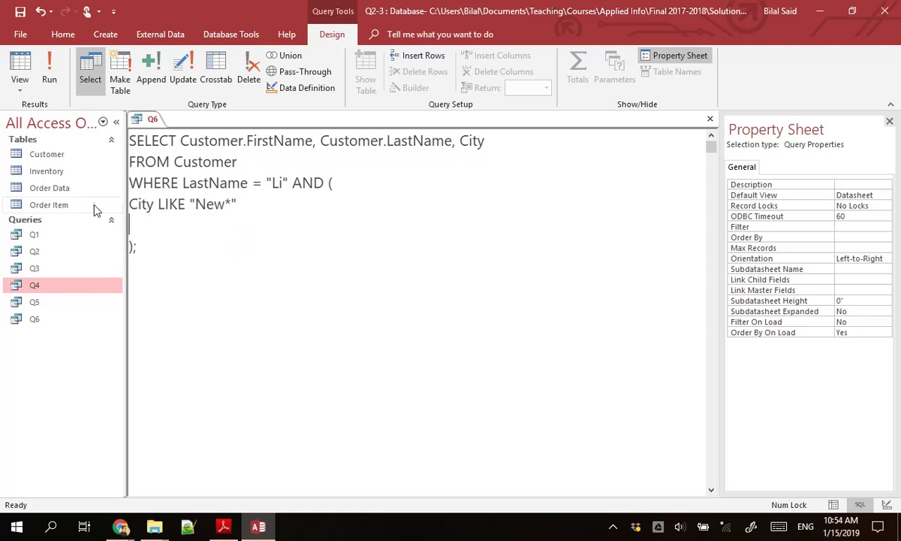
click(16, 67)
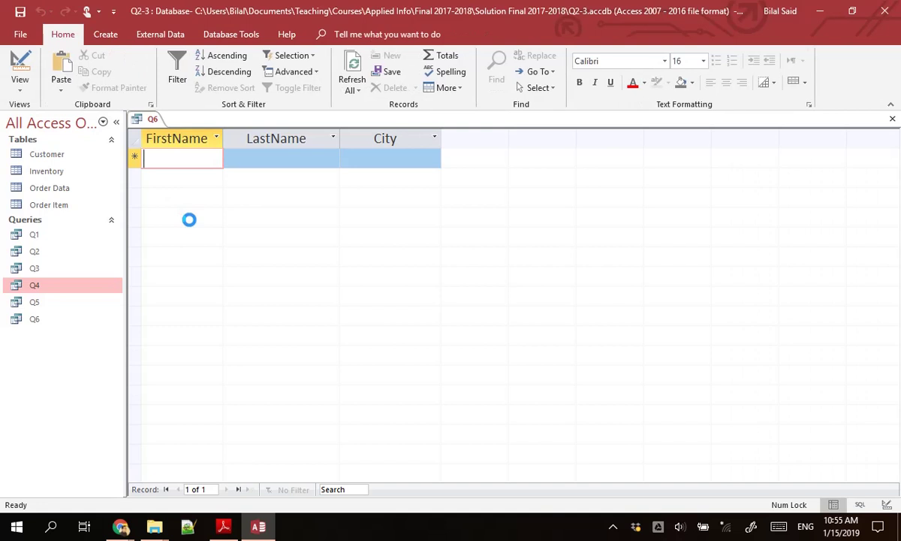
- Restore the full New* OR *ville condition and run Q6, returning two customers
click(20, 85)
click(35, 143)
click(180, 227)
key(ctrl+v)
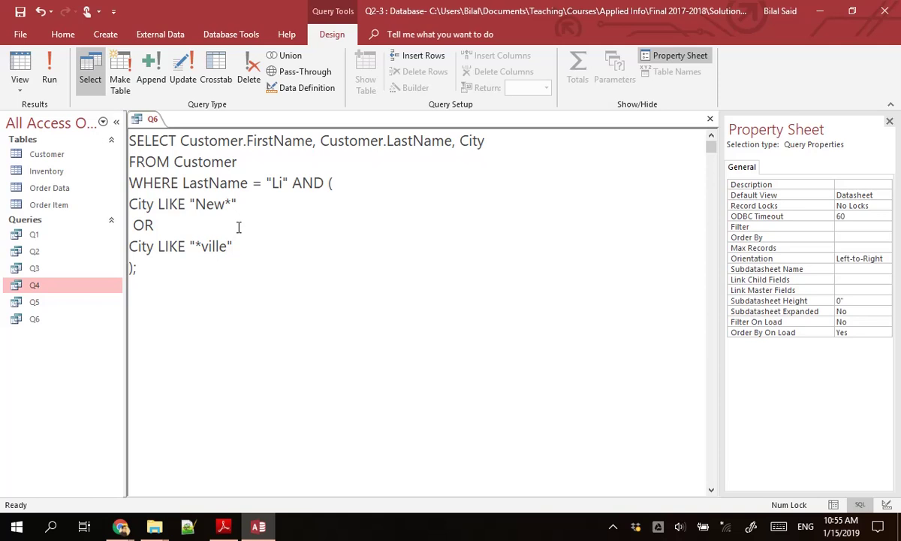
click(20, 66)
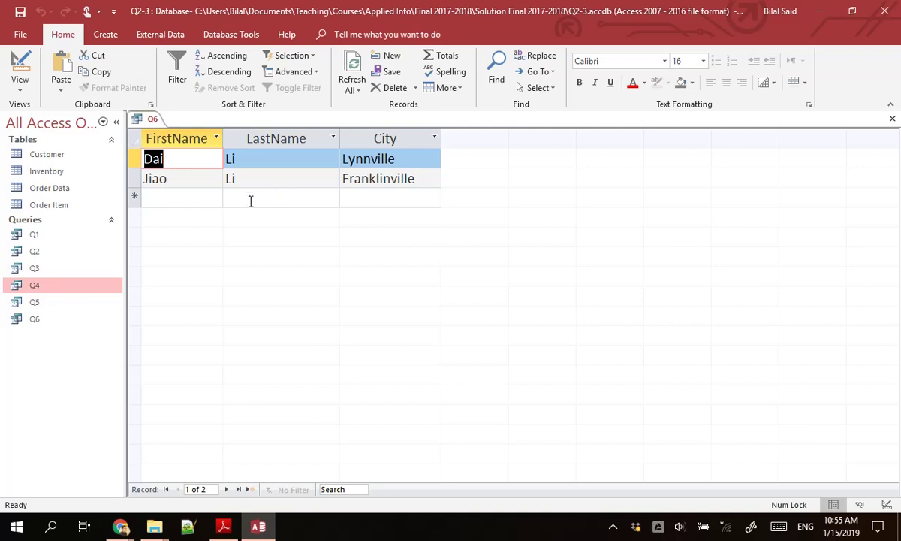
click(223, 526)
- Pan Final.pdf to review questions Q1–Q8 and the table diagram, then return to Access
scroll(139, 263, left, 1)
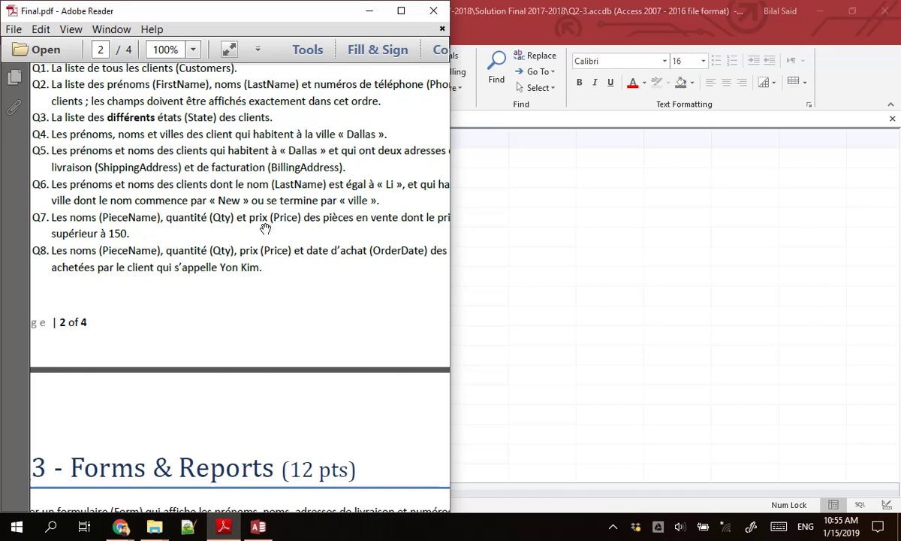
mouse_move(356, 234)
mouse_down()
mouse_move(315, 233)
mouse_move(374, 233)
mouse_move(355, 230)
mouse_up()
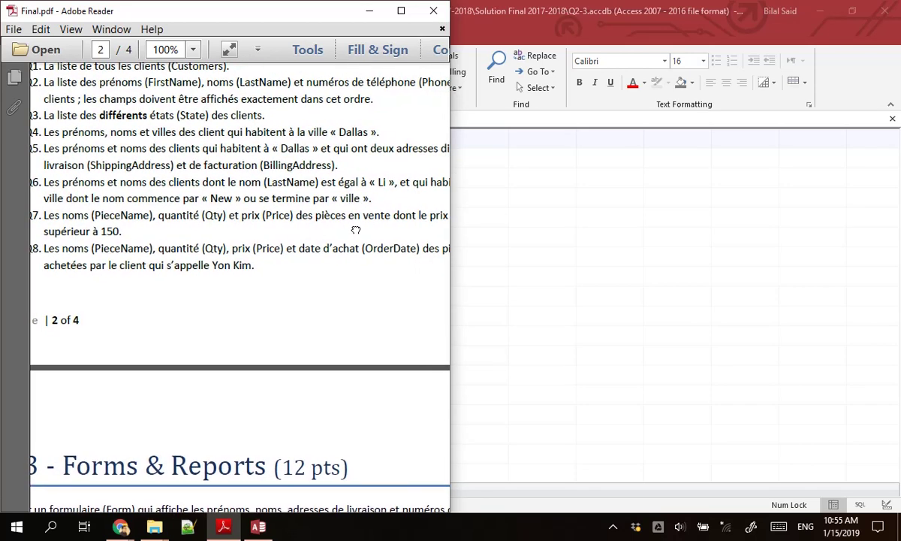
scroll(218, 248, up, 5)
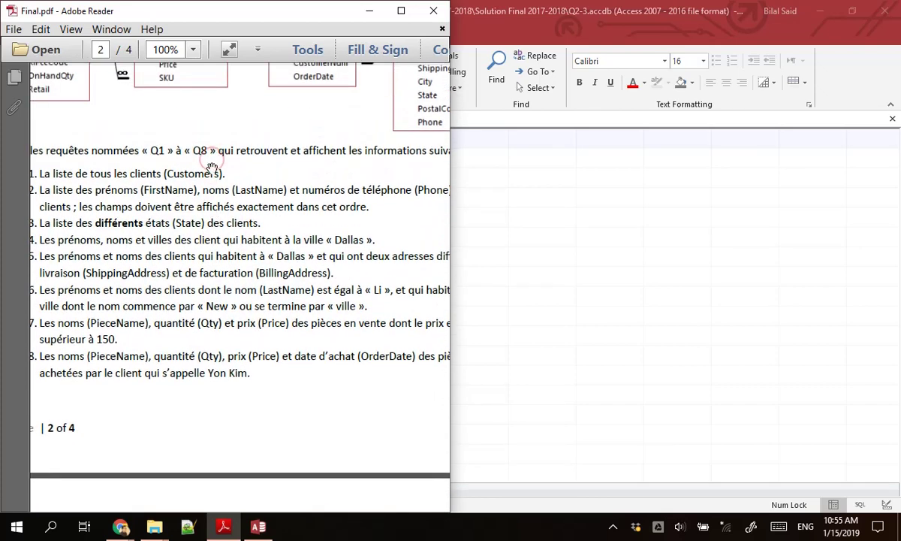
drag(205, 272, 236, 237)
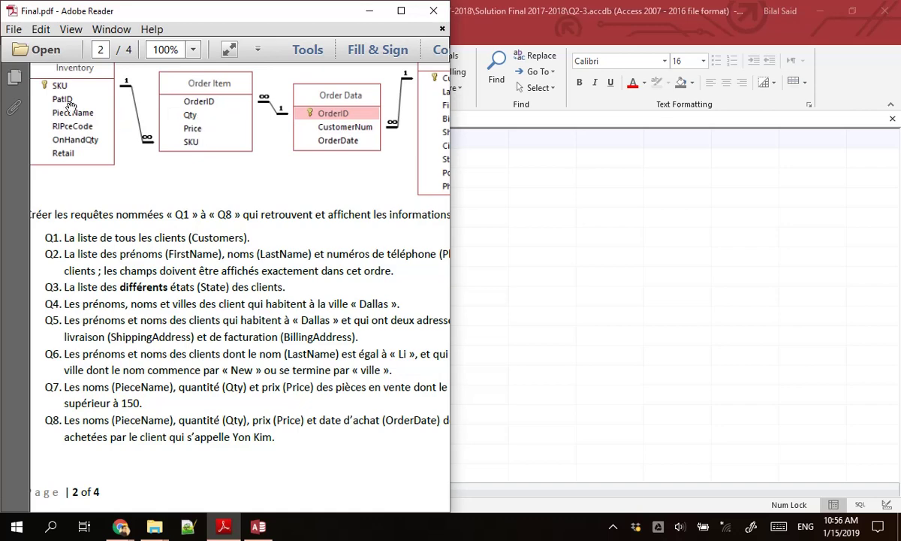
drag(337, 388, 348, 424)
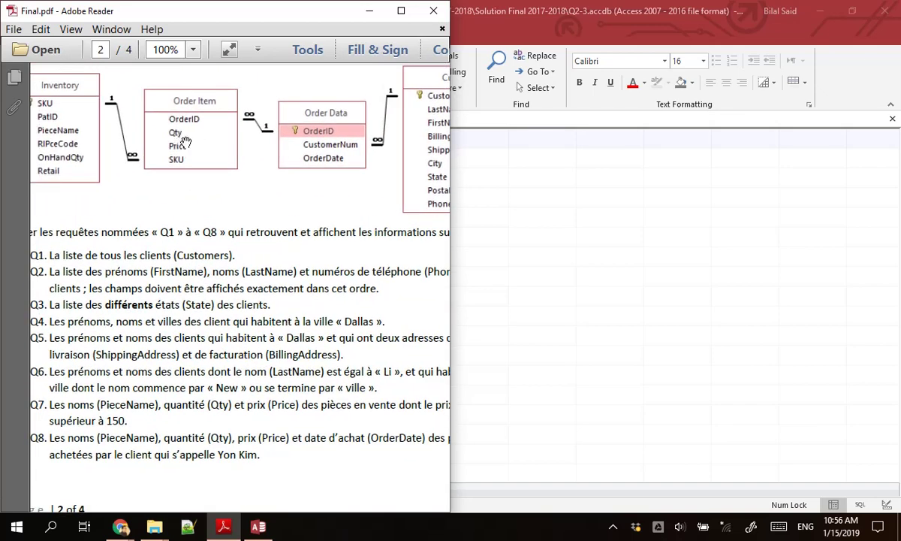
click(546, 174)
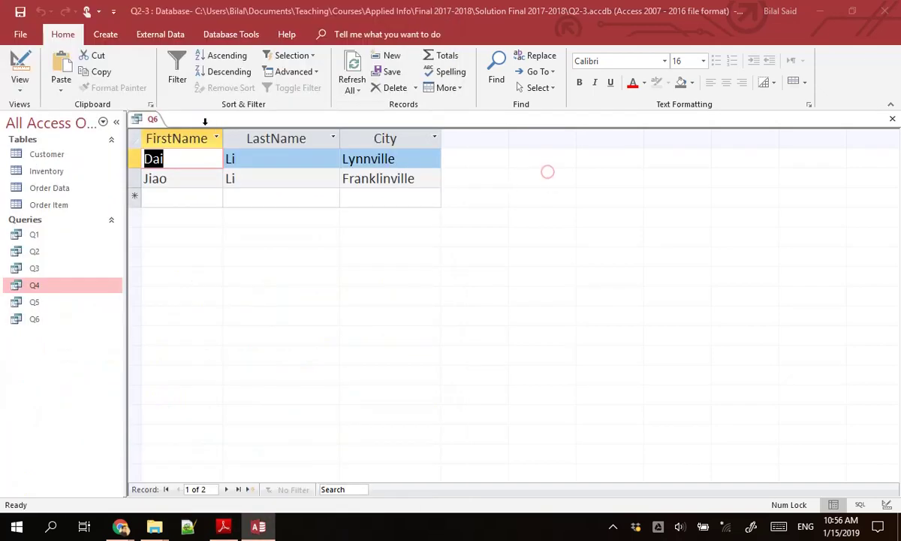
- Start a new design query with the Order Item and Inventory tables
click(105, 34)
click(221, 79)
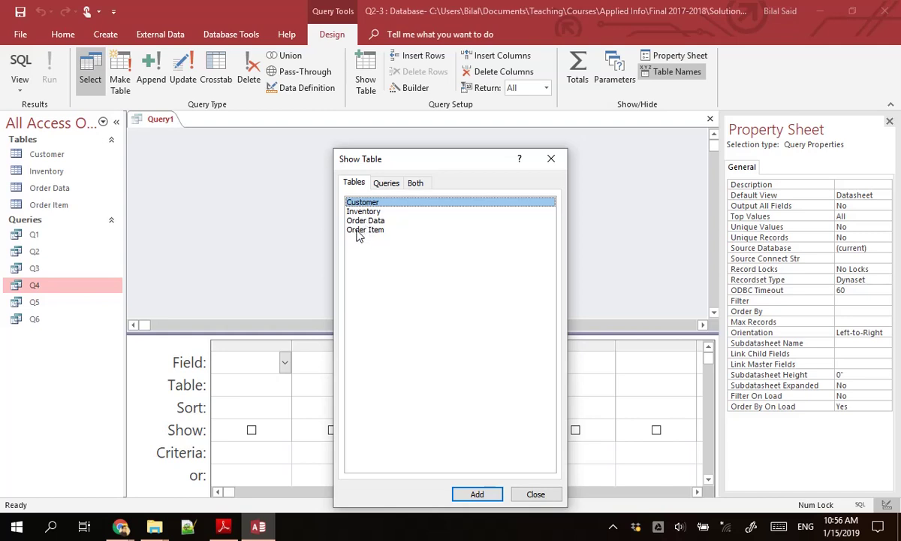
double_click(358, 230)
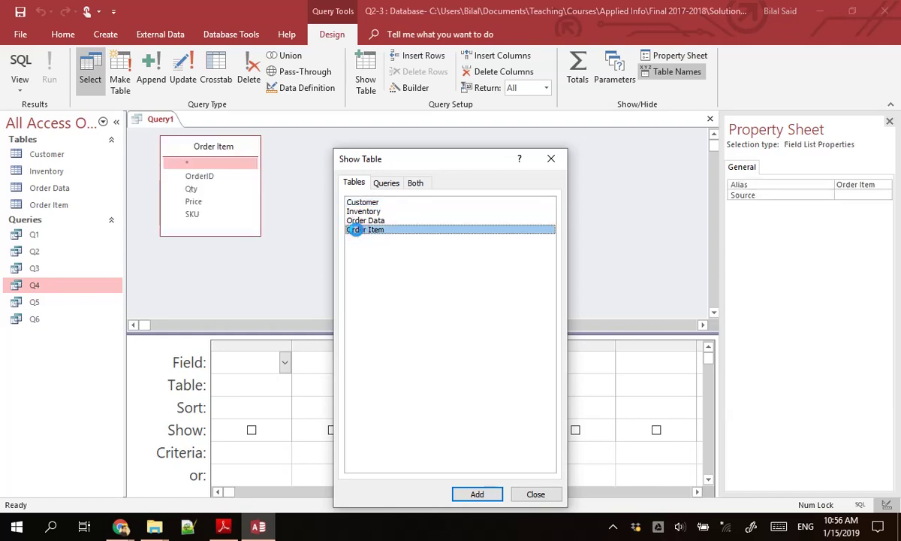
double_click(359, 211)
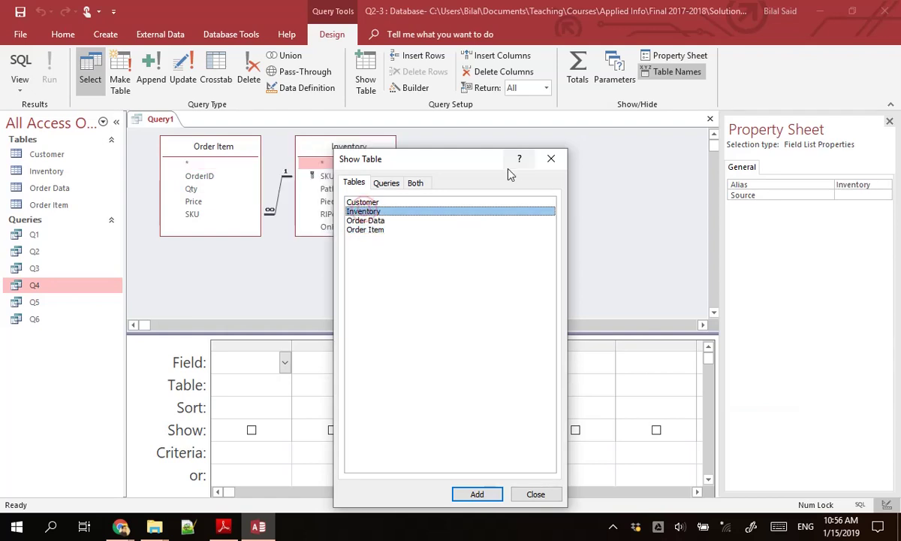
click(541, 157)
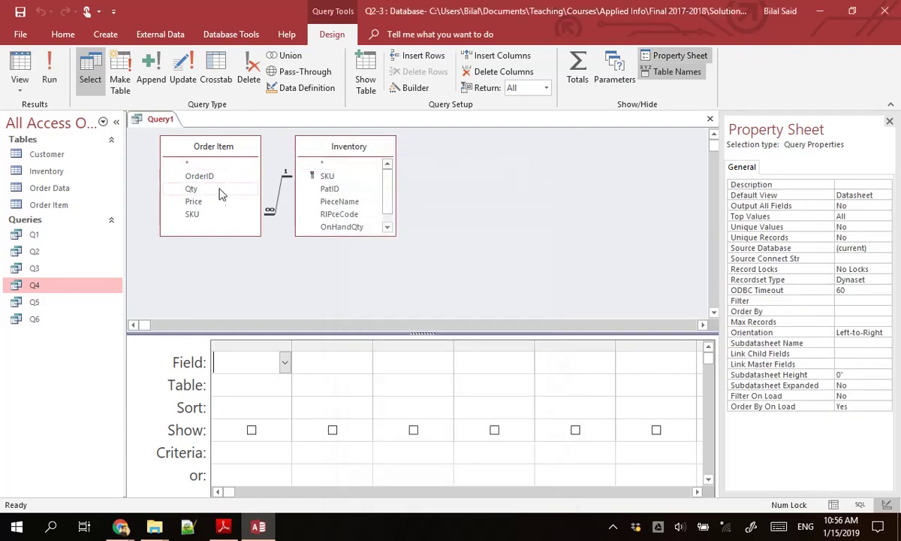
click(19, 78)
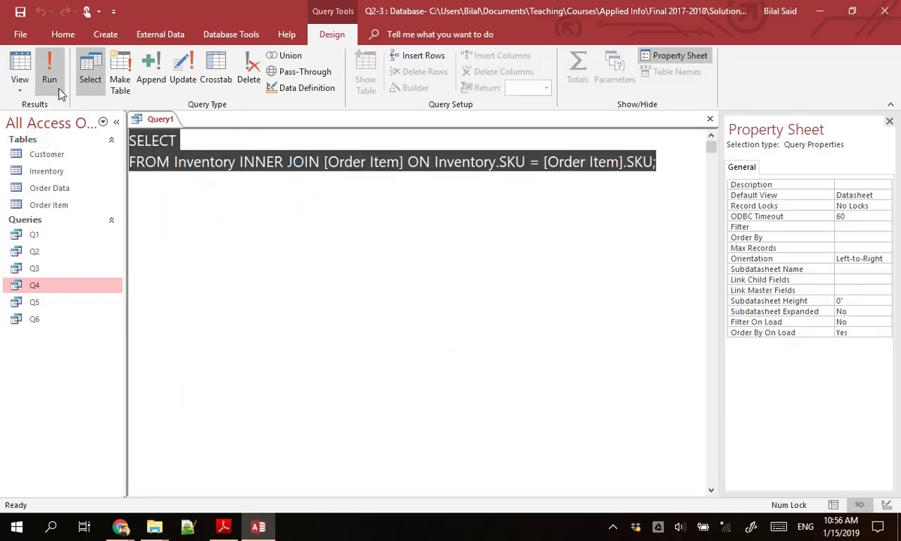
click(19, 89)
click(47, 174)
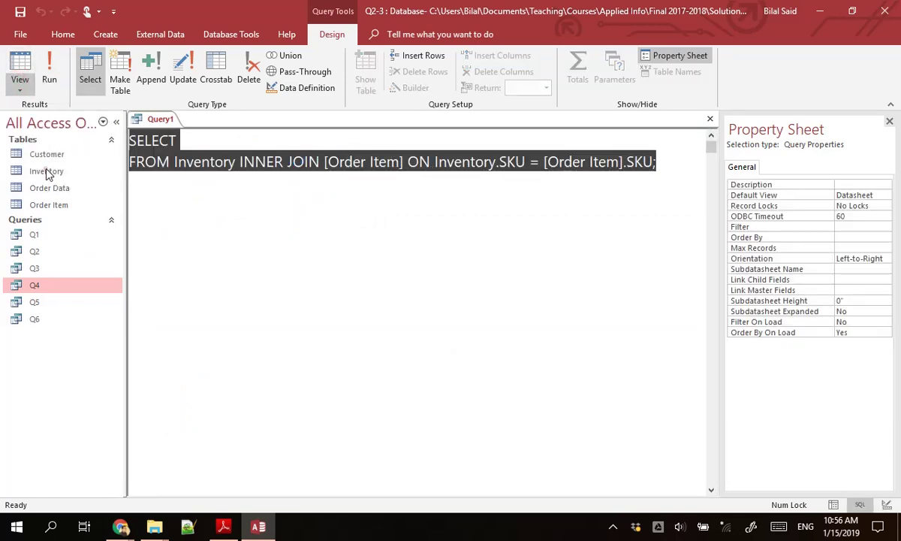
- Add PieceName, Qty and Price to the grid with a Price criterion of > 150
drag(214, 190, 325, 208)
double_click(324, 208)
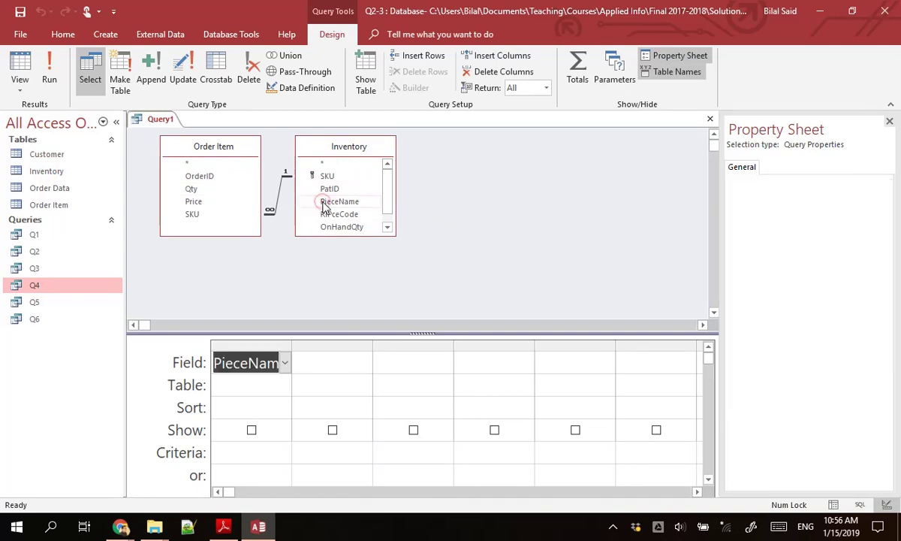
double_click(194, 190)
double_click(202, 201)
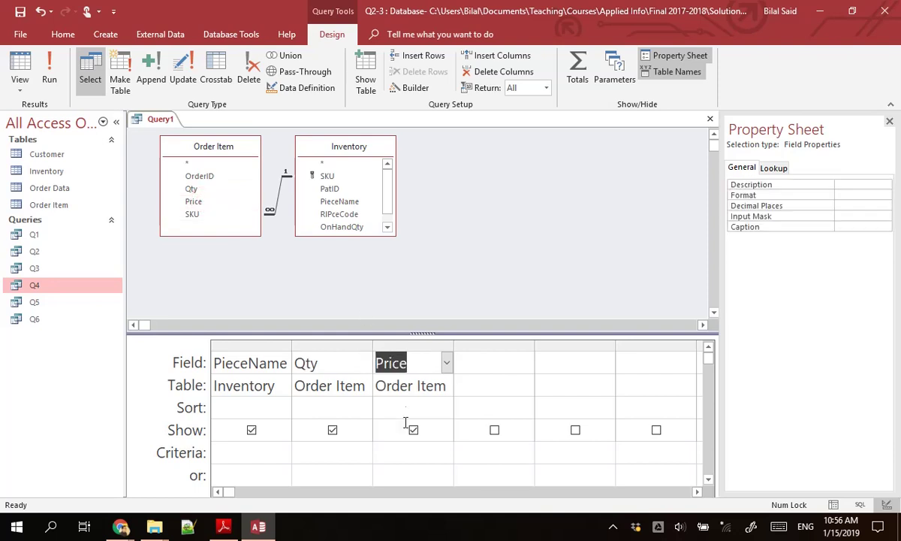
click(415, 450)
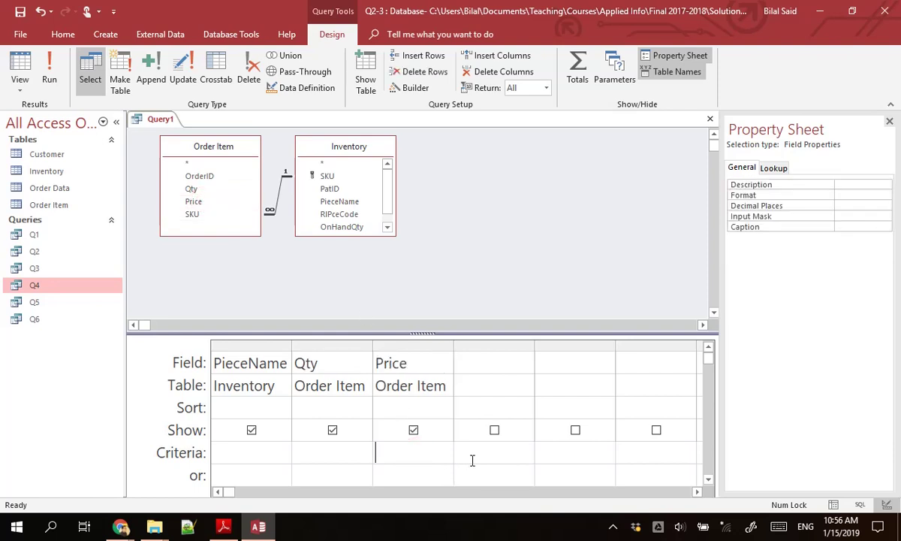
text(> 150)
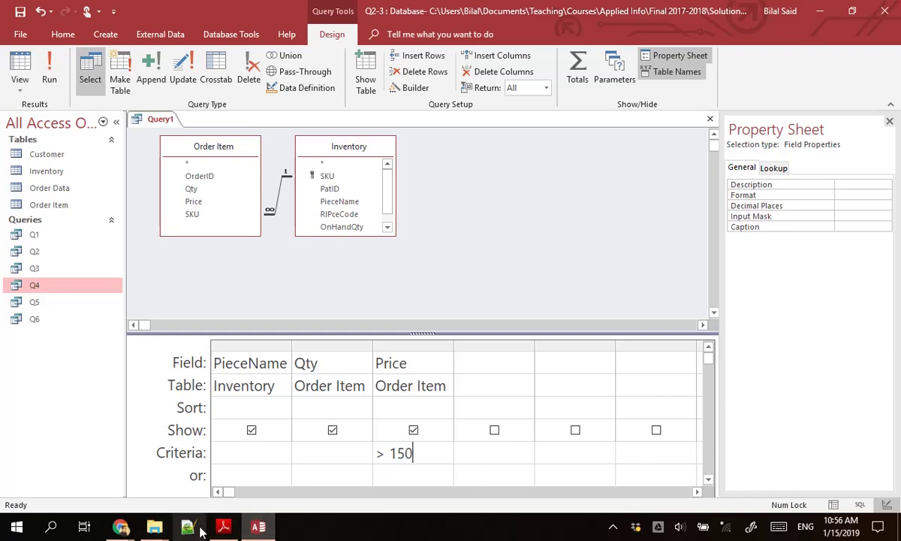
click(224, 528)
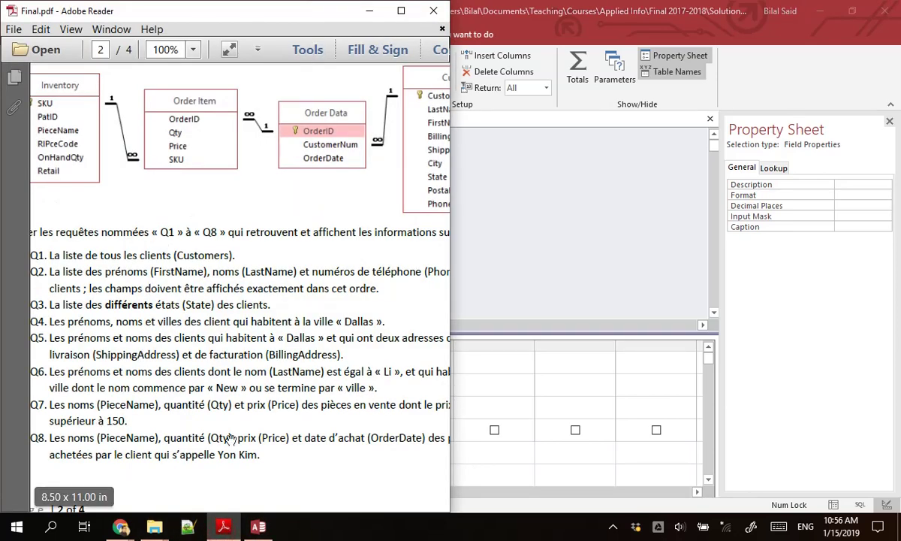
scroll(164, 425, right, 3)
drag(164, 426, 229, 428)
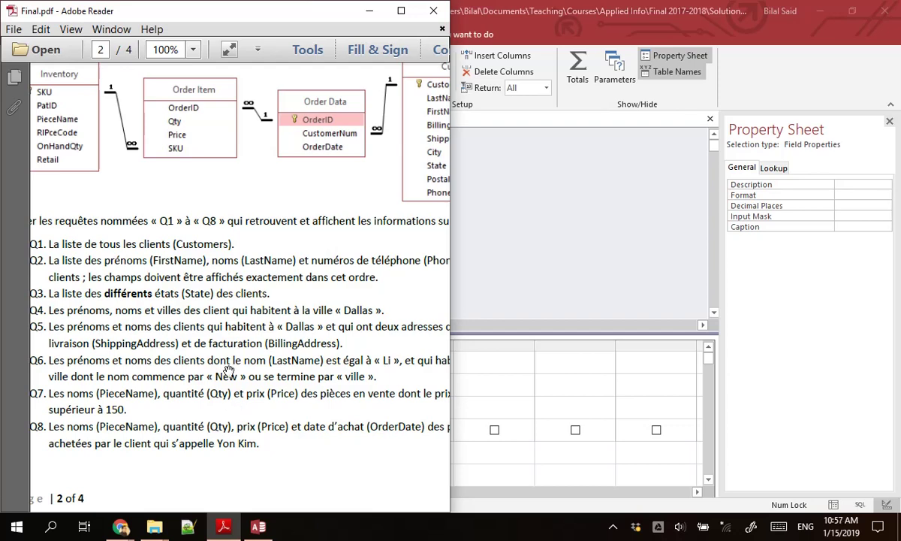
click(573, 264)
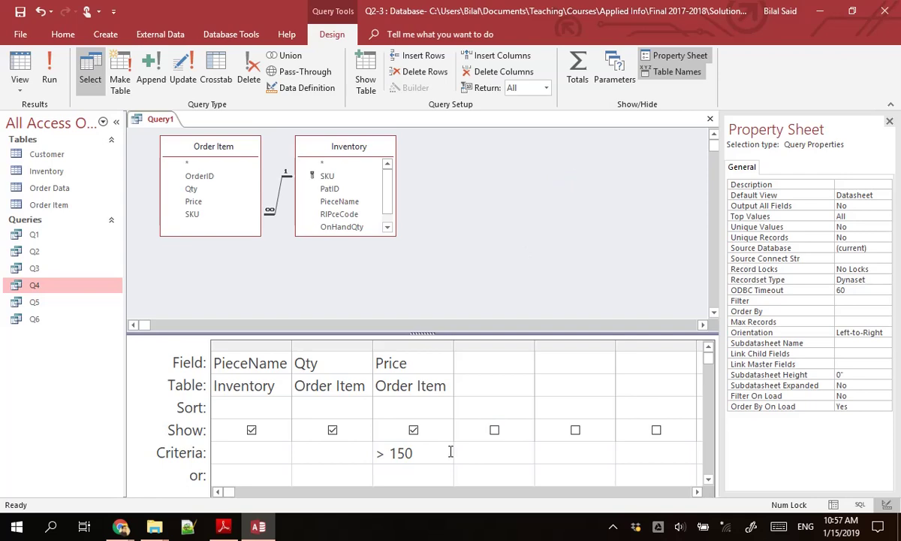
- Show Query1 as SQL and highlight its field list, the 150 threshold and Order Item table name
click(21, 86)
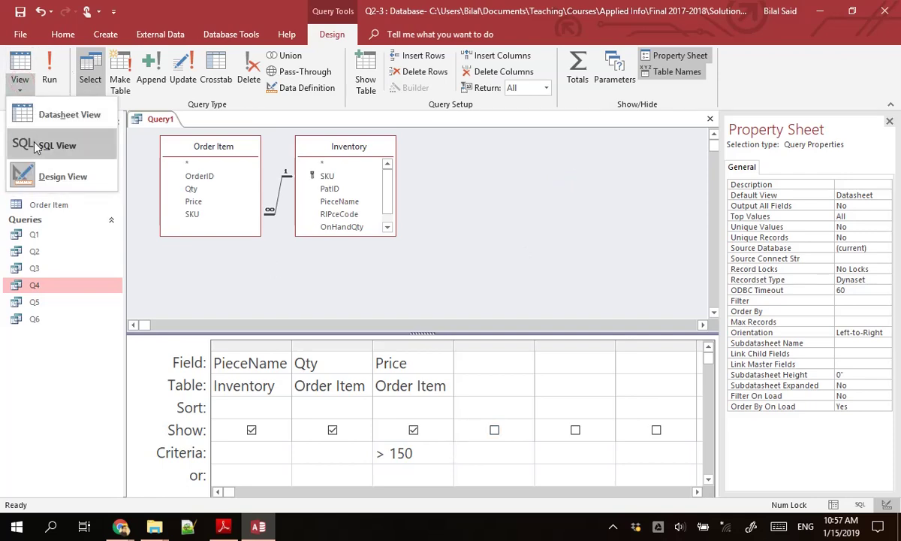
click(45, 144)
click(267, 164)
drag(181, 140, 683, 159)
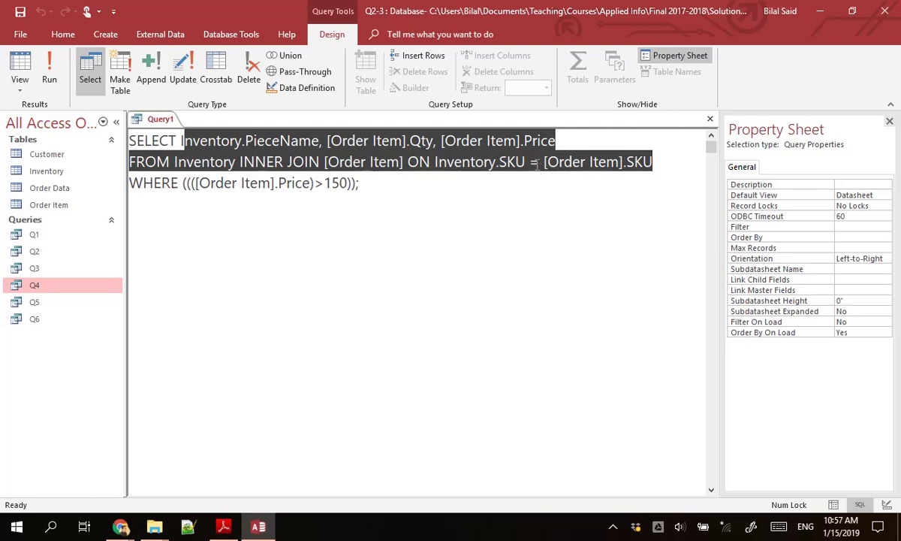
click(186, 182)
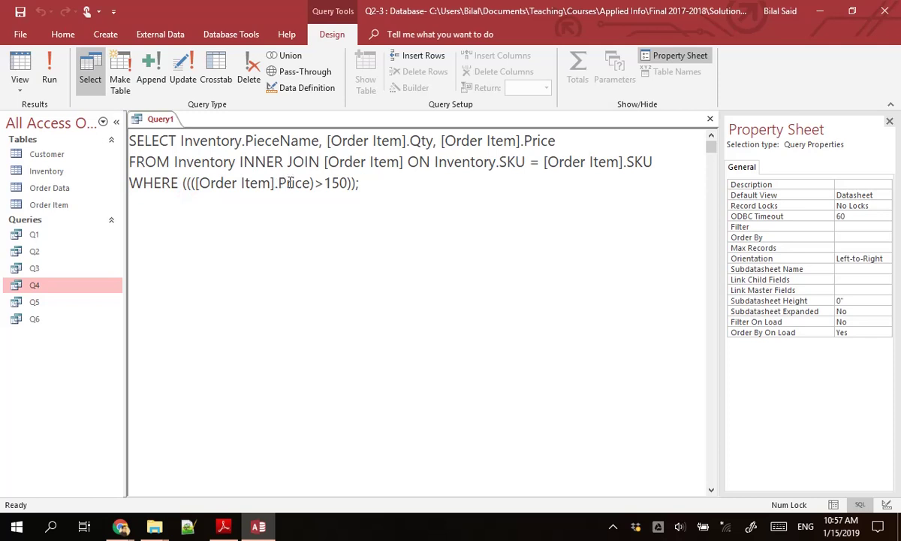
drag(324, 182, 352, 182)
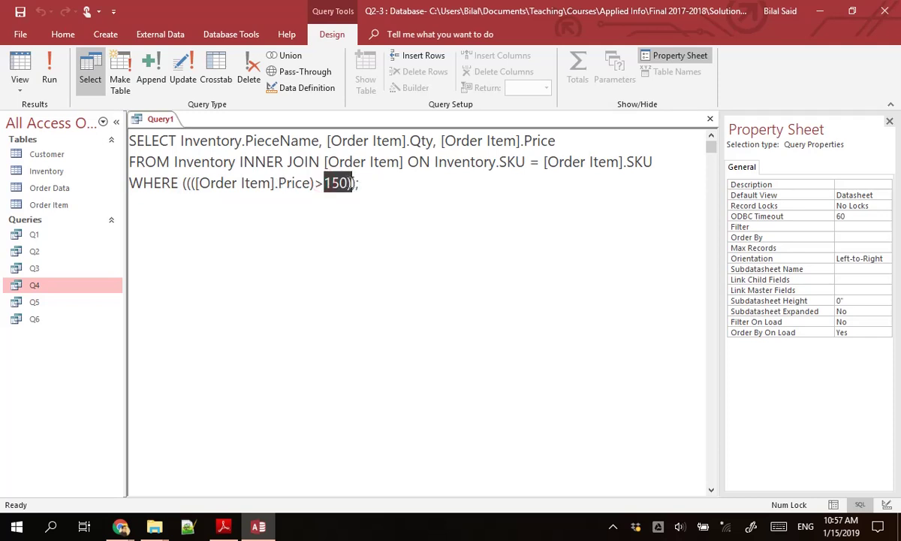
click(315, 199)
drag(271, 183, 201, 182)
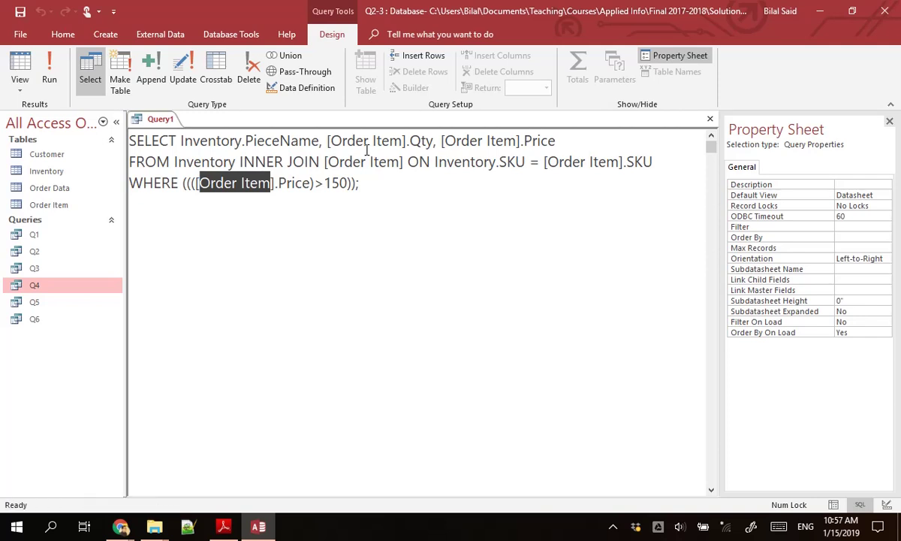
- Run the PieceName, Qty and Price query for items over 150 and autofit the Price column
click(304, 209)
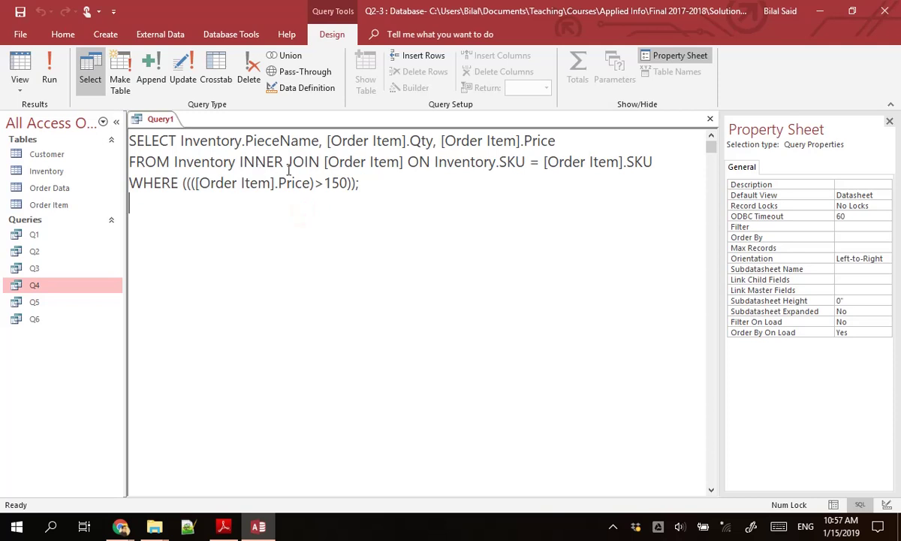
double_click(293, 183)
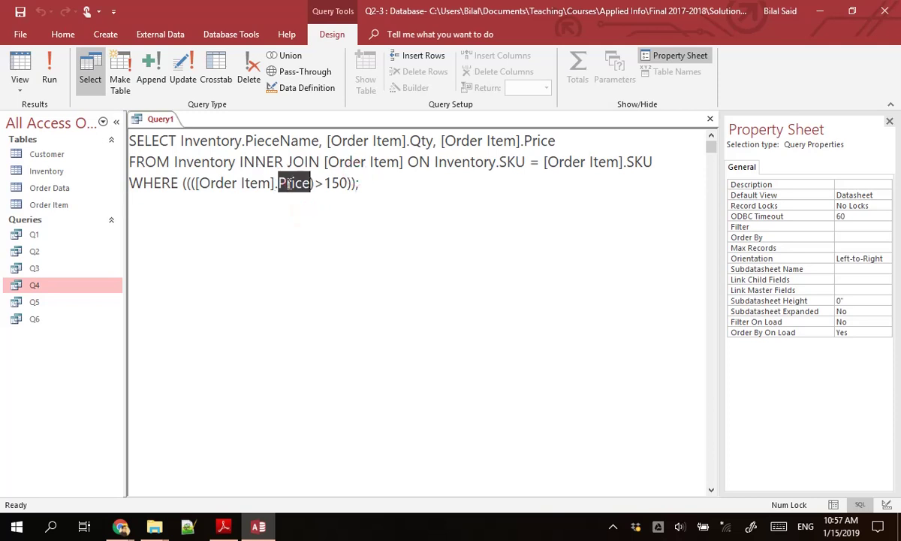
click(20, 71)
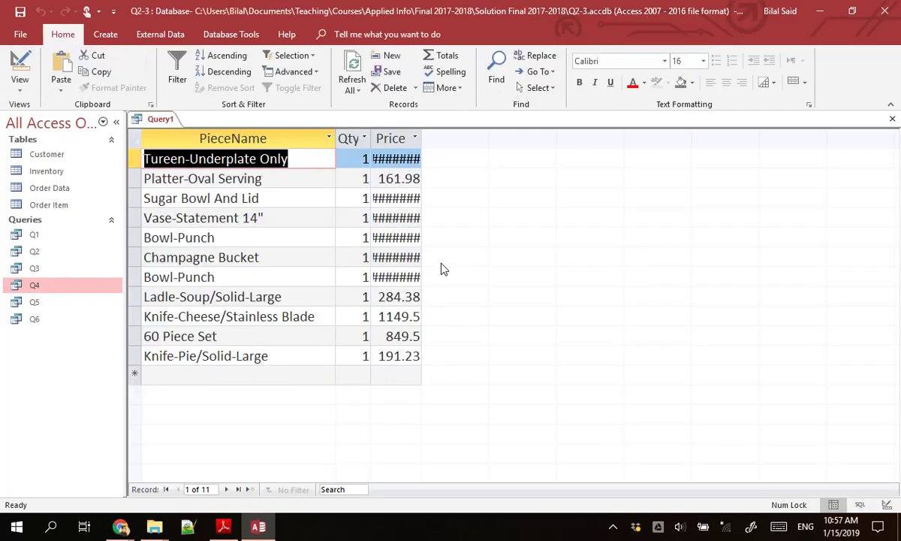
double_click(422, 140)
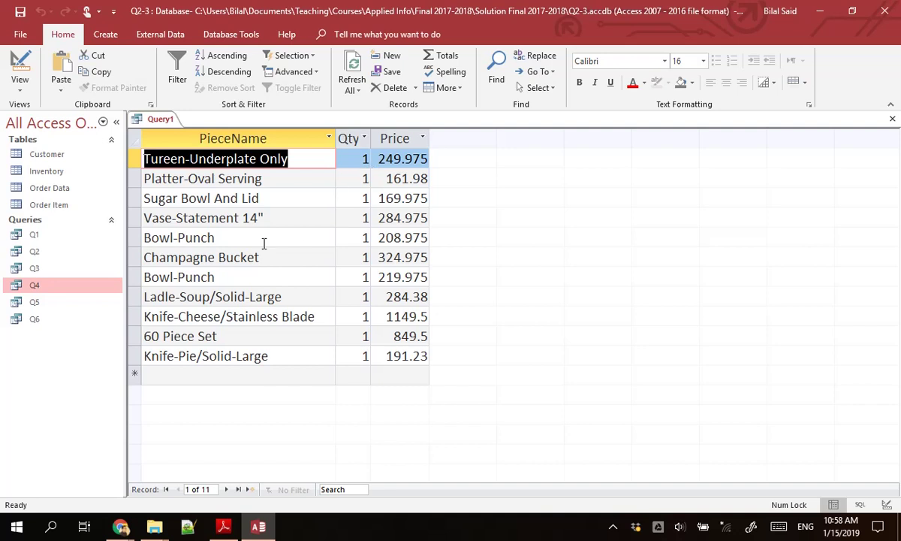
- Save the query as Q7
key(ctrl+s)
text(Q7)
key(Return)
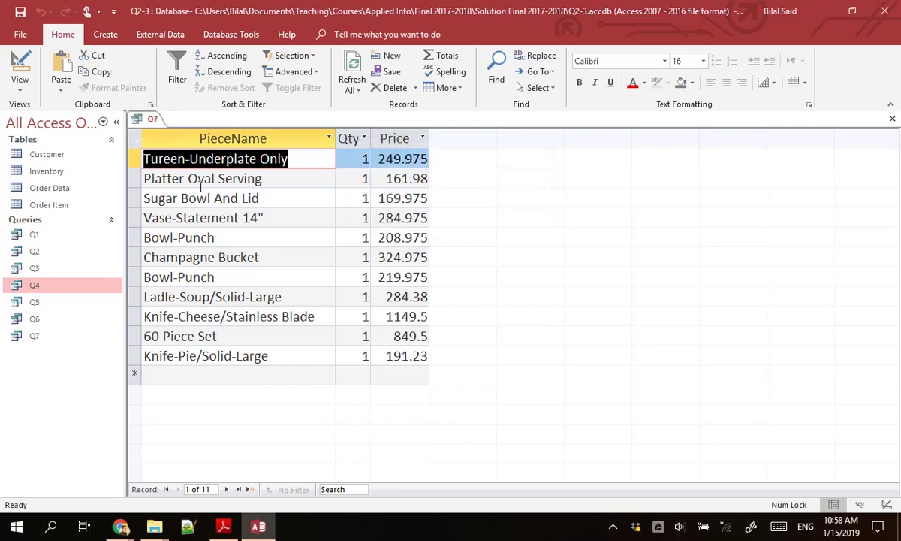
mouse_move(235, 528)
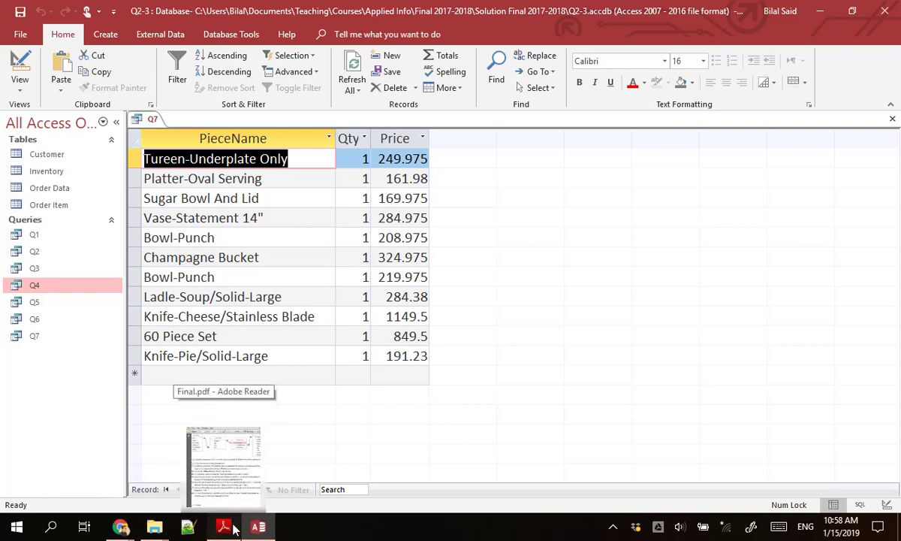
click(222, 487)
scroll(129, 452, down, 2)
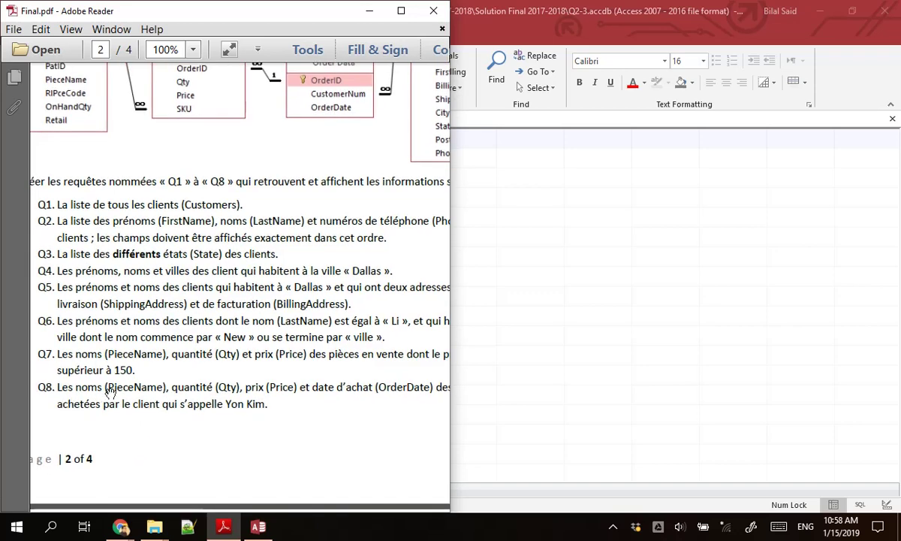
scroll(322, 373, right, 1)
scroll(188, 85, up, 1)
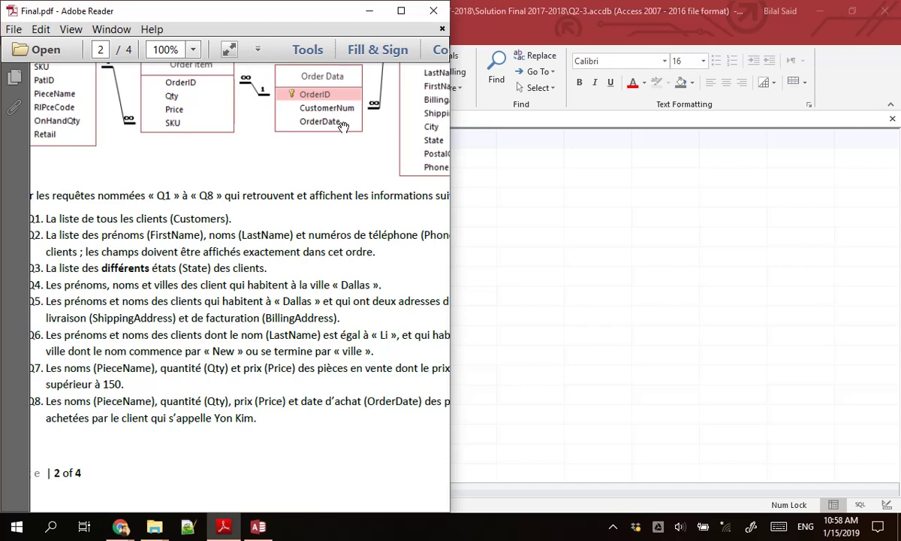
scroll(315, 244, down, 1)
scroll(315, 244, right, 3)
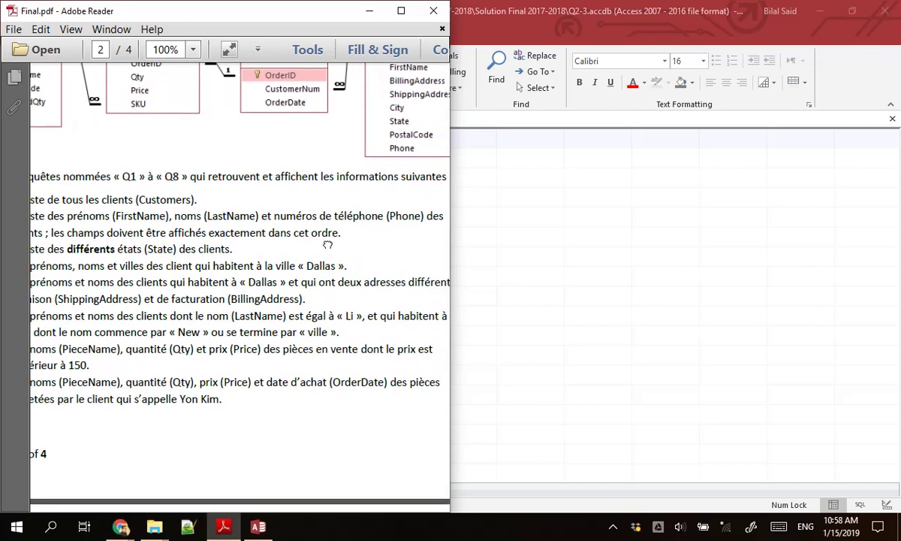
drag(327, 245, 375, 236)
drag(292, 252, 235, 293)
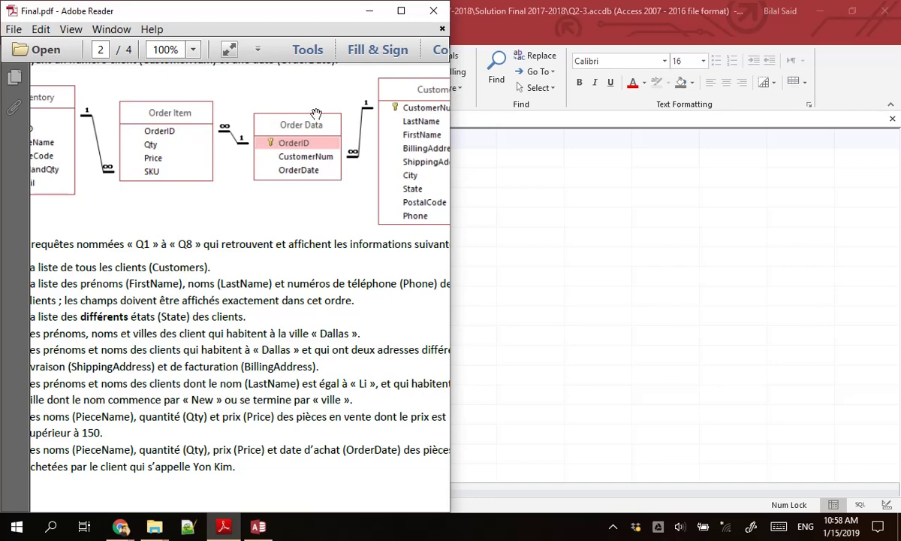
click(369, 10)
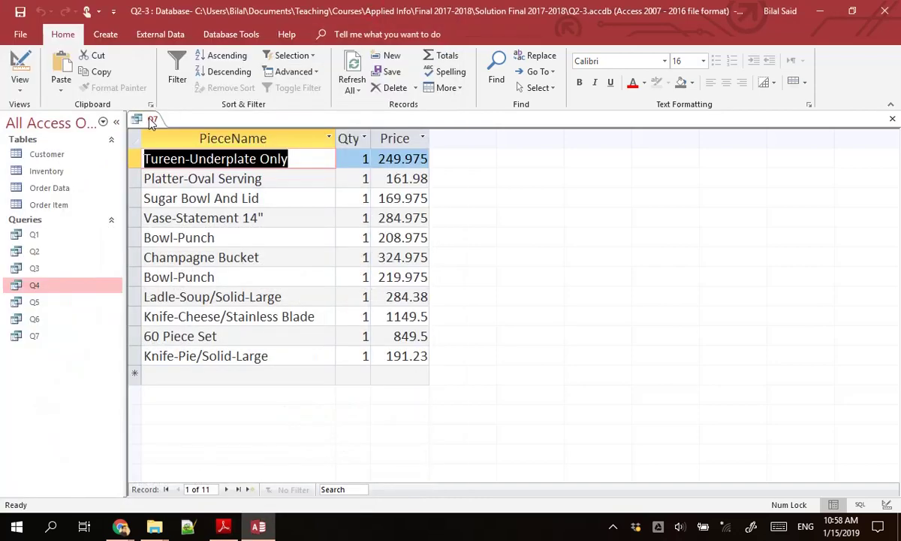
key(ctrl+w)
- Start a new query design with the Customer, Order Data, Order Item and Inventory tables
click(106, 33)
click(220, 67)
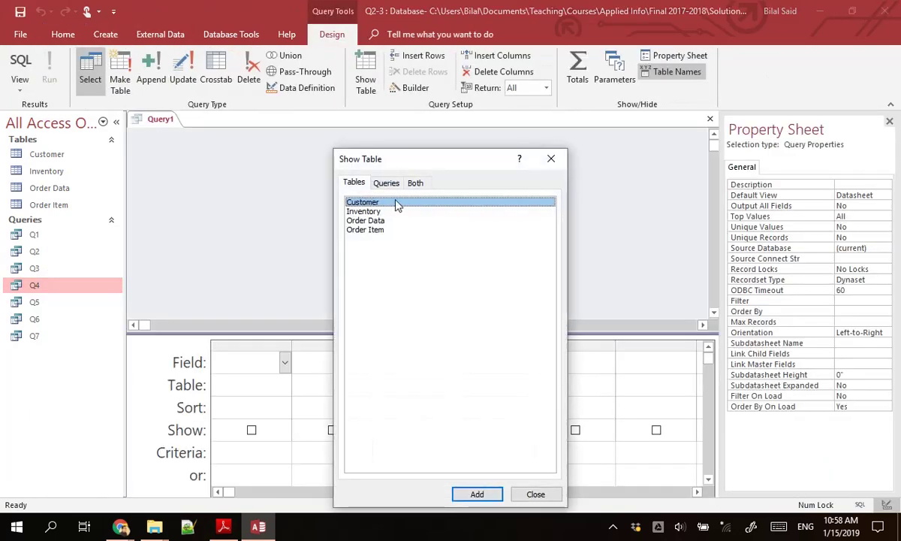
double_click(389, 205)
click(372, 211)
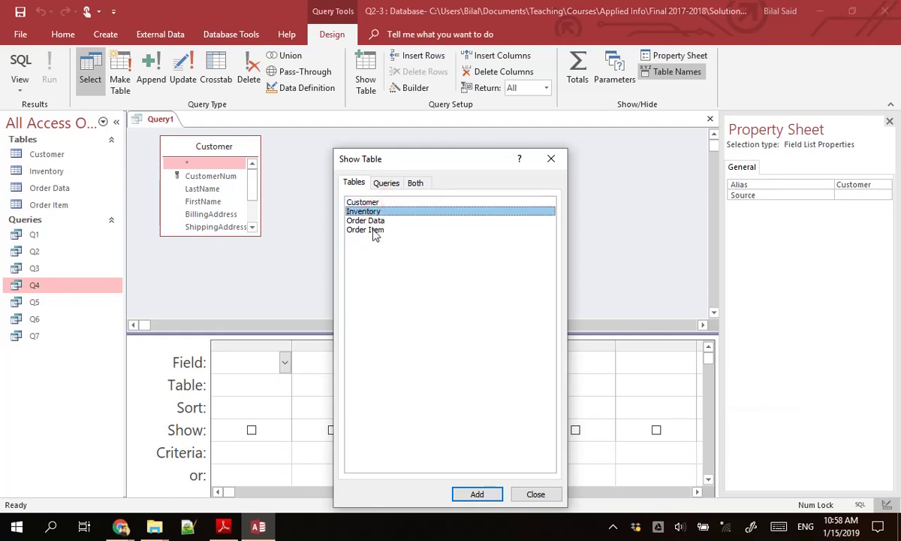
double_click(366, 220)
double_click(372, 231)
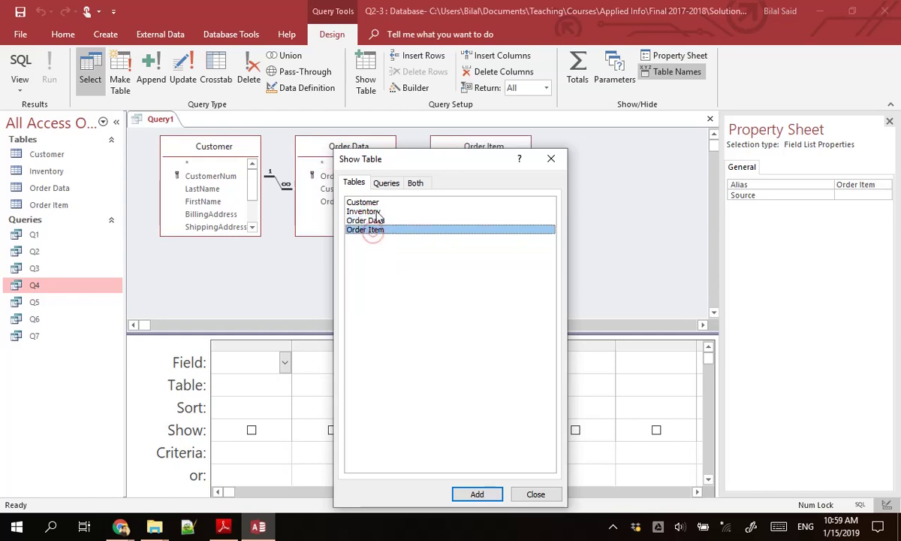
double_click(373, 212)
click(550, 158)
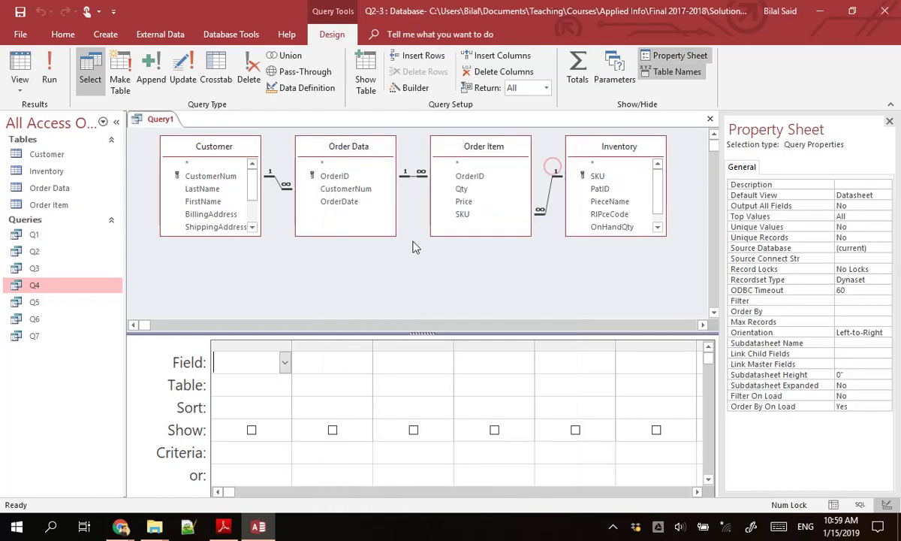
- Add PieceName, Qty, Price and OrderDate to the query grid
double_click(605, 201)
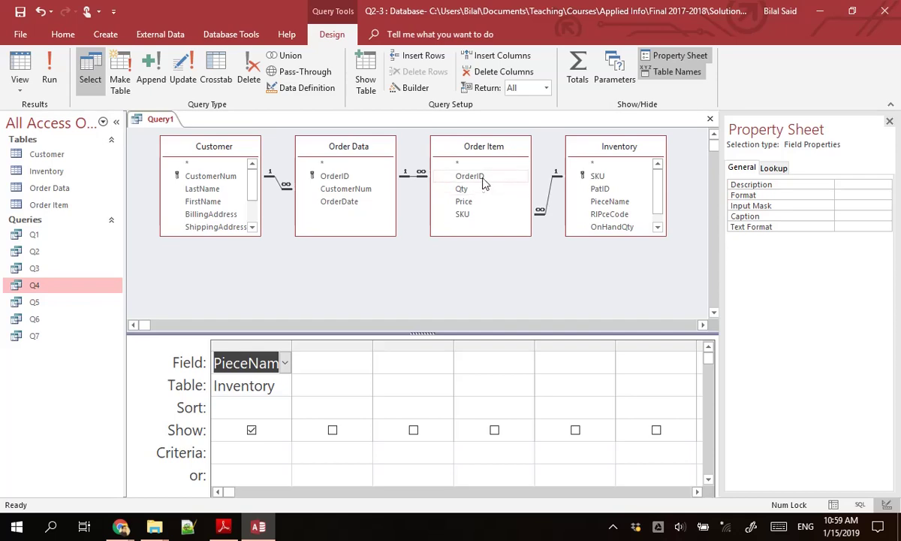
click(223, 526)
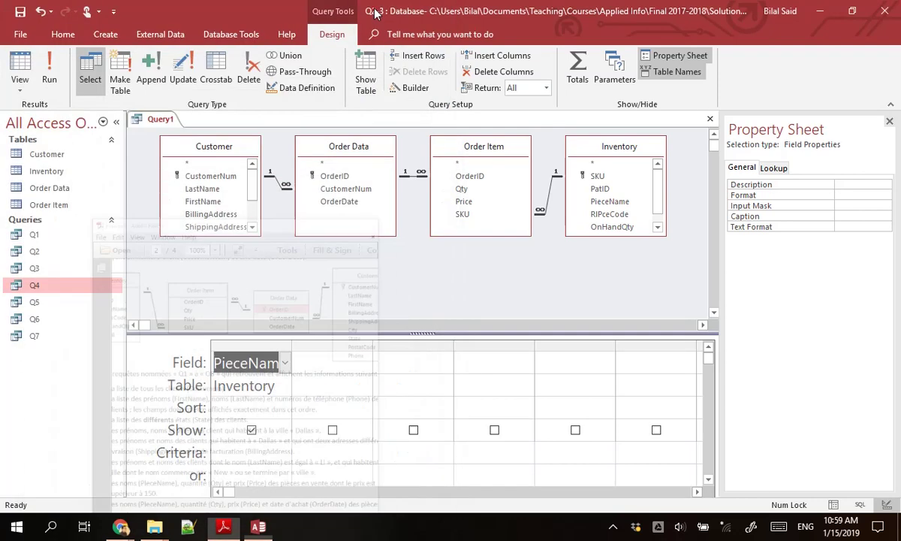
click(368, 11)
click(481, 190)
double_click(482, 191)
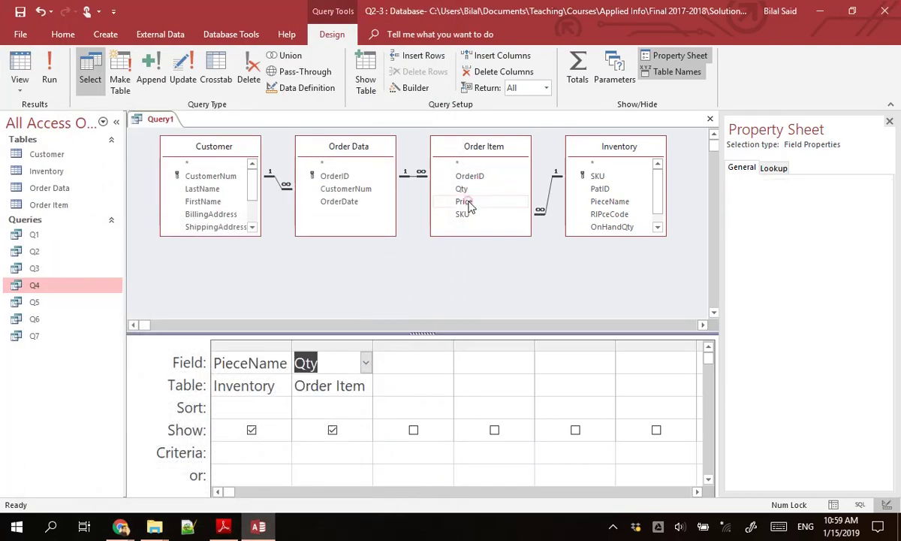
double_click(464, 201)
double_click(342, 202)
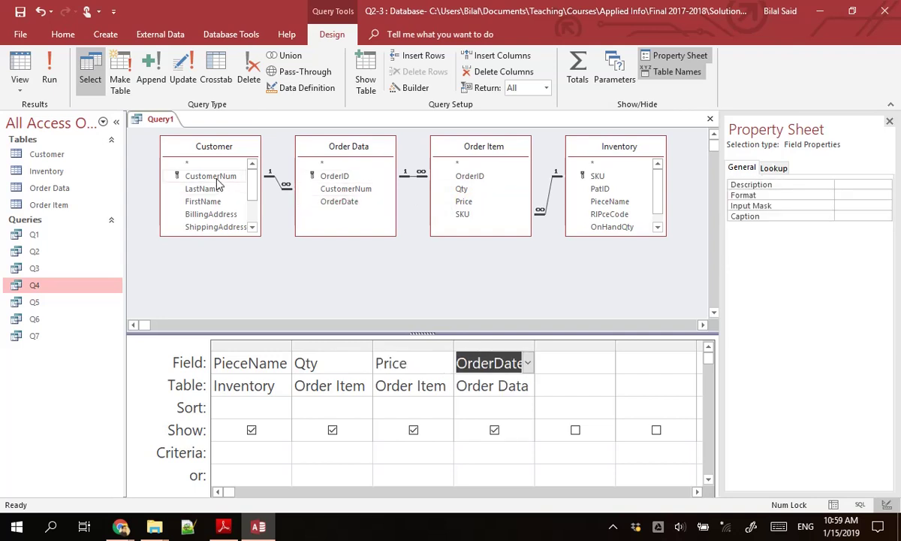
- Add FirstName and LastName from the Customer table to the query grid
click(223, 525)
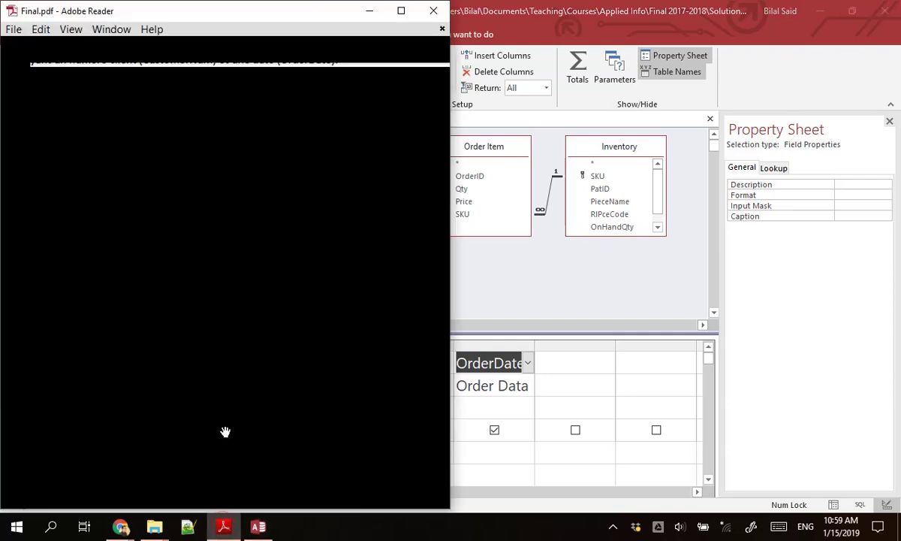
scroll(353, 458, down, 1)
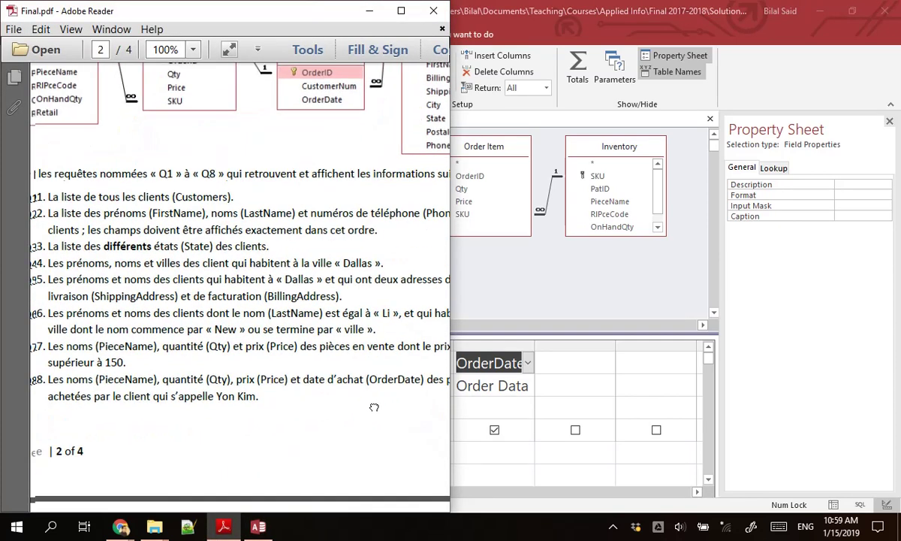
drag(396, 406, 255, 385)
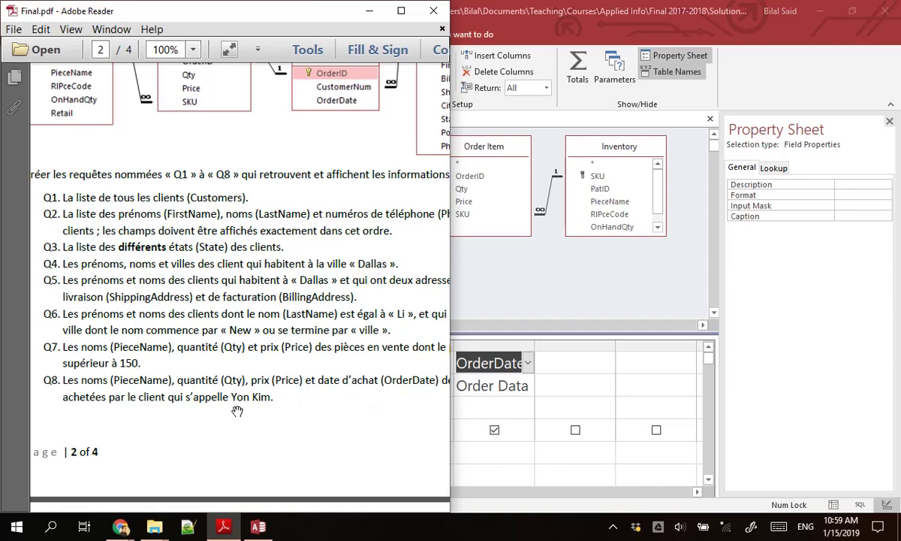
click(368, 10)
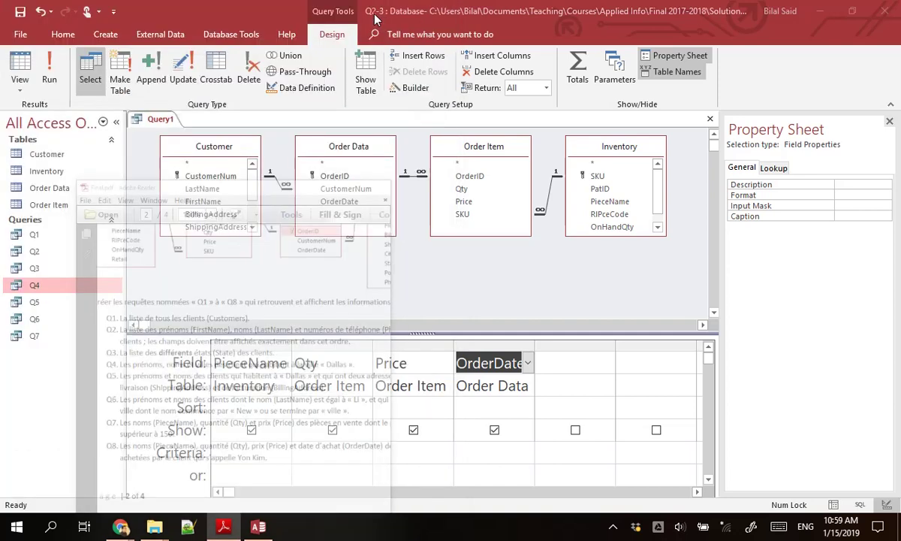
double_click(211, 201)
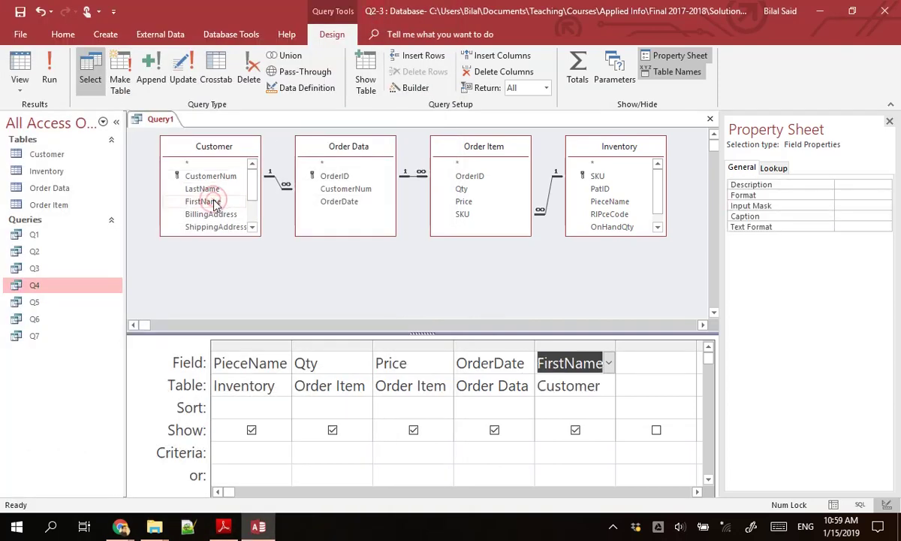
double_click(203, 189)
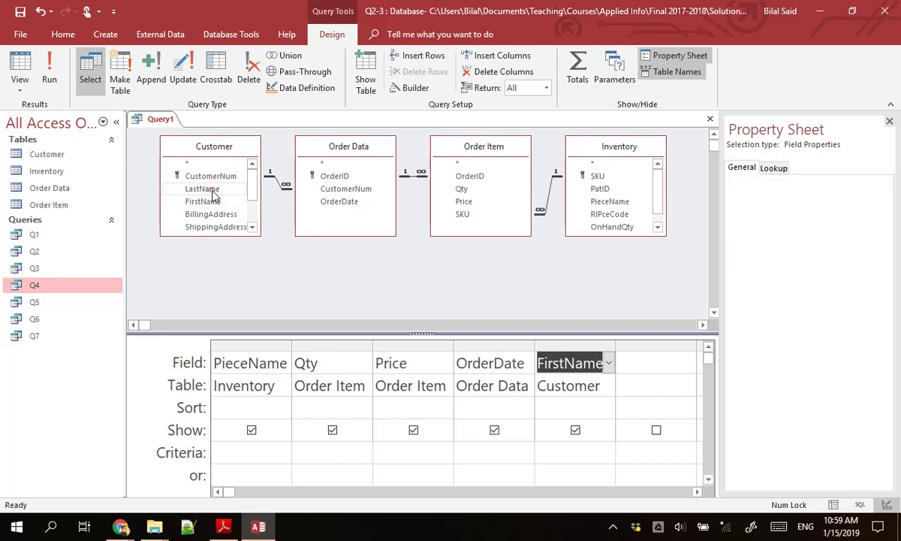
- Clear the Show checkboxes for FirstName and LastName so they are hidden
click(448, 491)
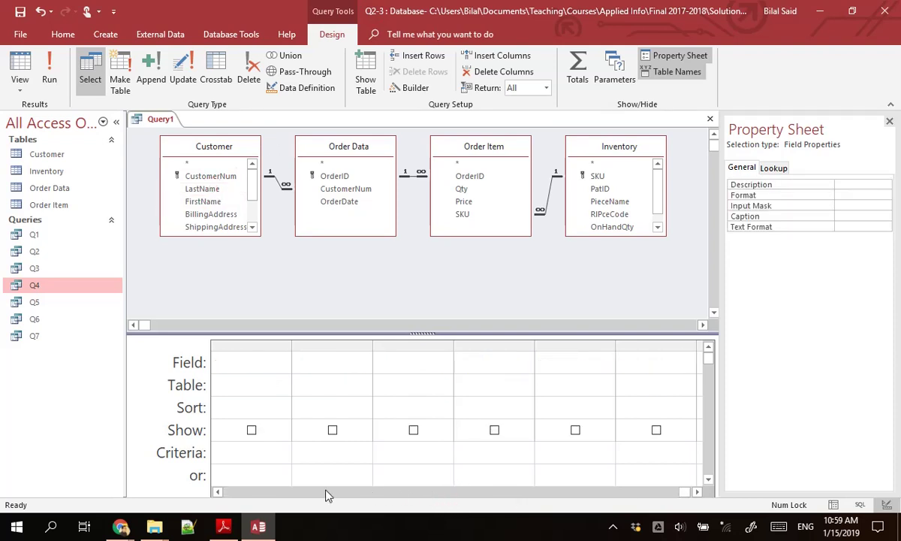
click(233, 492)
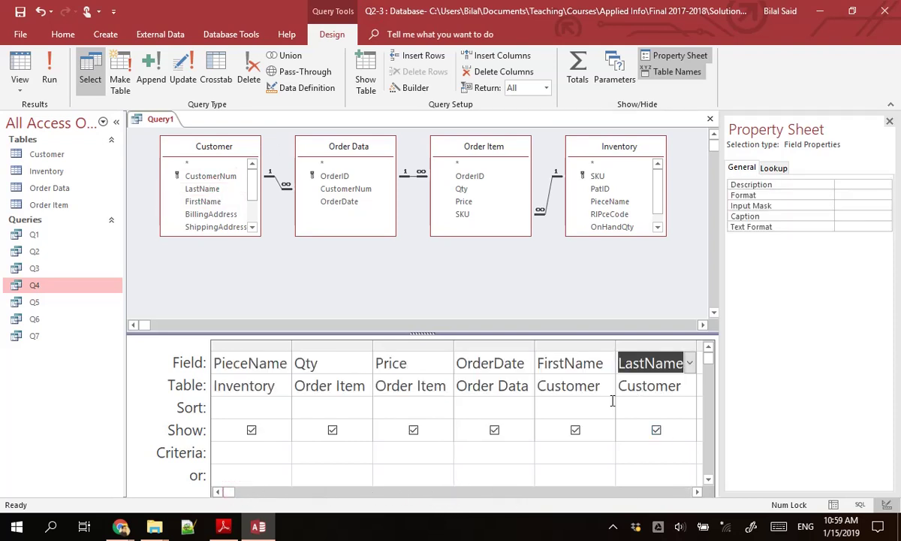
click(575, 430)
click(655, 429)
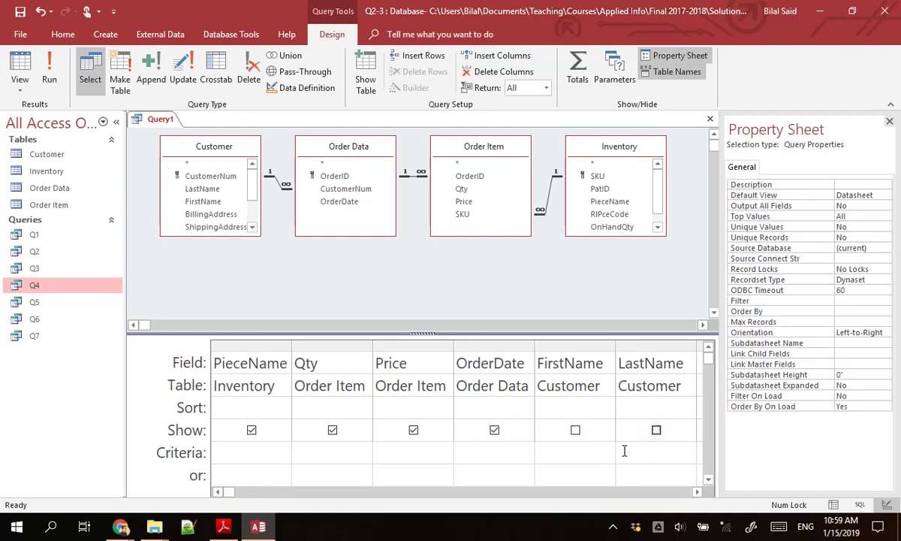
click(594, 449)
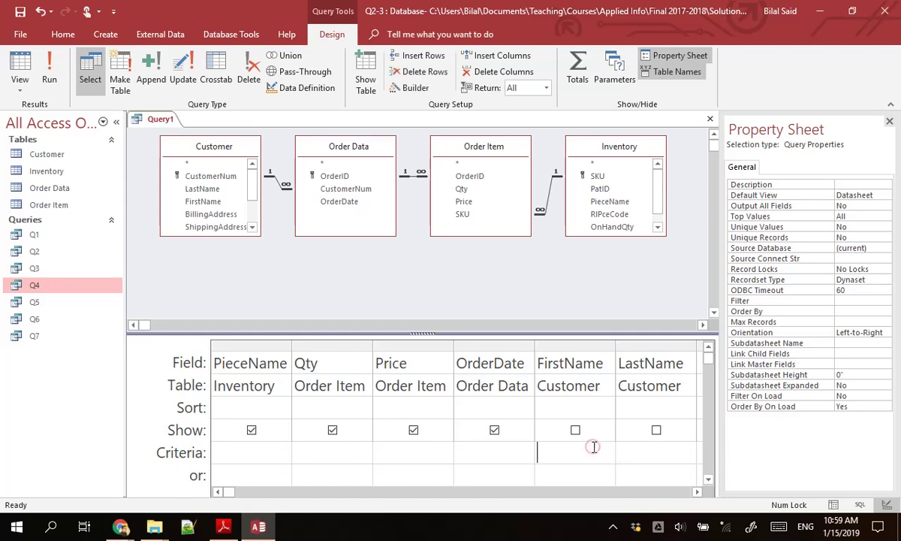
click(258, 526)
click(229, 528)
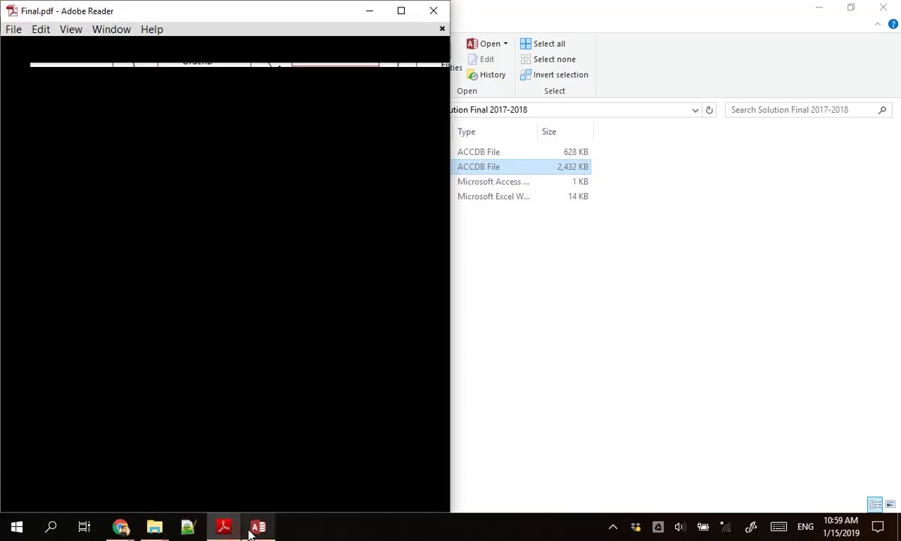
mouse_move(259, 529)
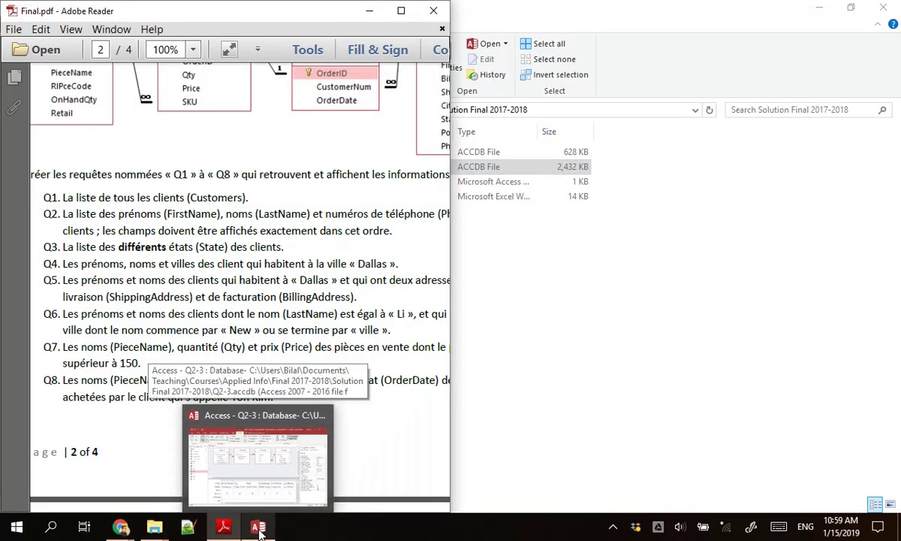
click(160, 447)
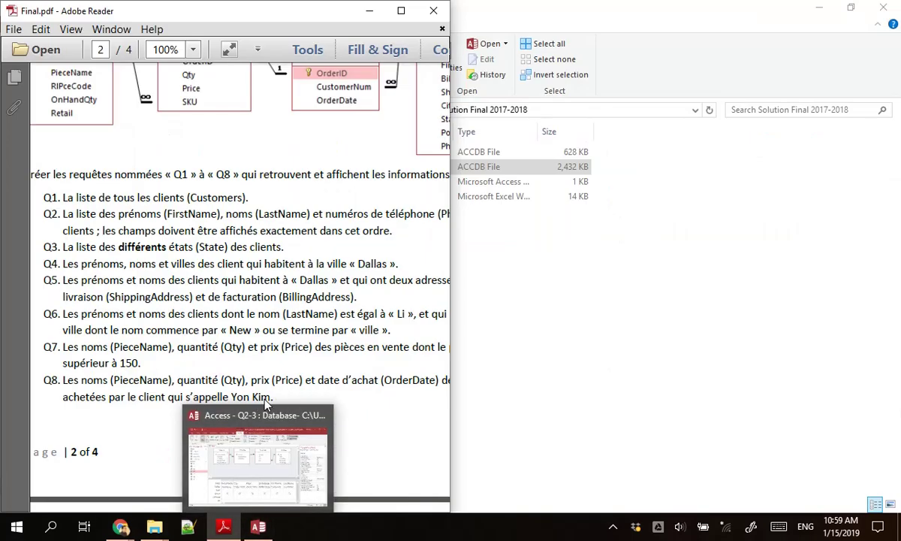
- Enter the customer's first-name and last-name criteria under FirstName and LastName
key(alt+Tab)
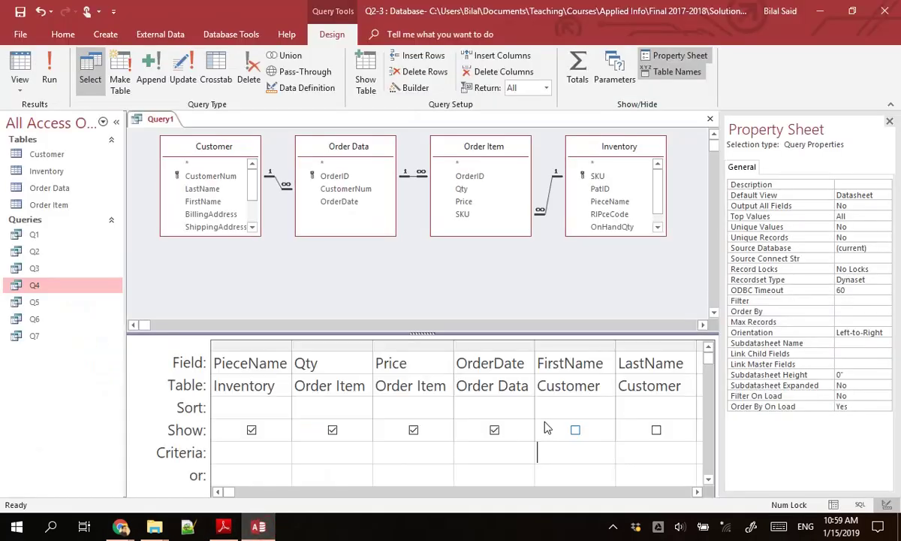
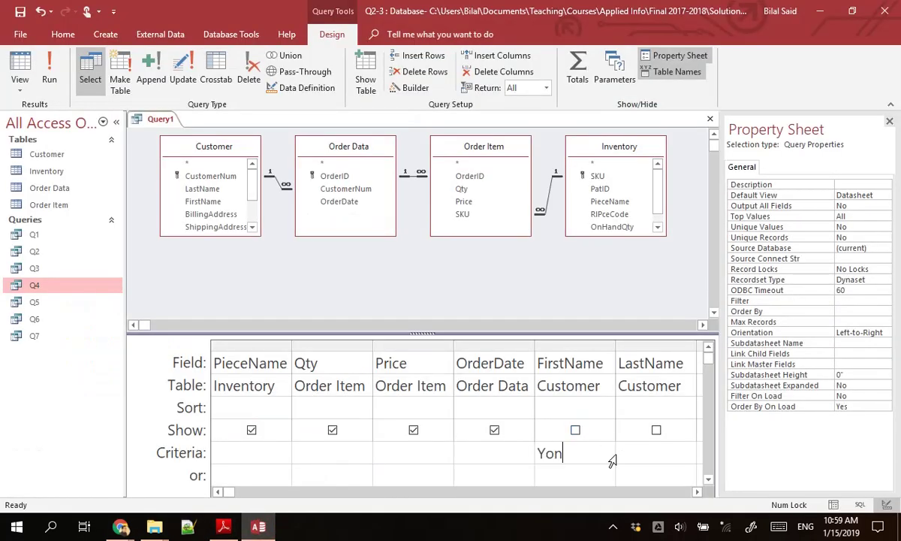
key(Tab)
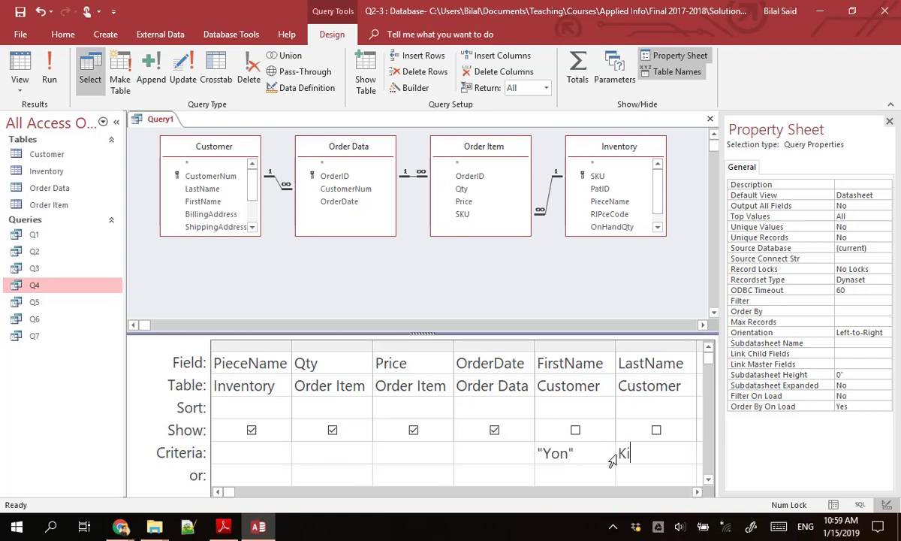
key(Tab)
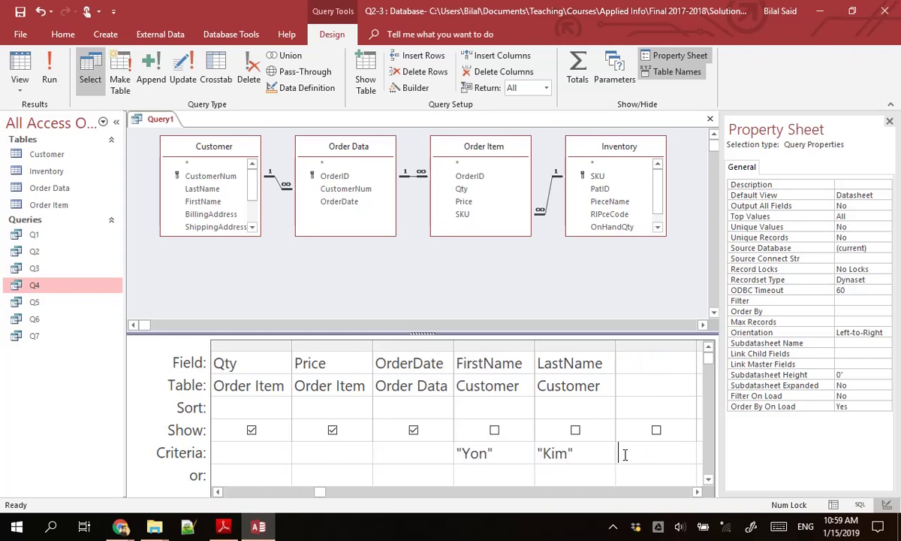
- Switch to SQL View and review the SELECT fields, FROM joins and WHERE conditions
click(20, 89)
click(30, 140)
click(237, 166)
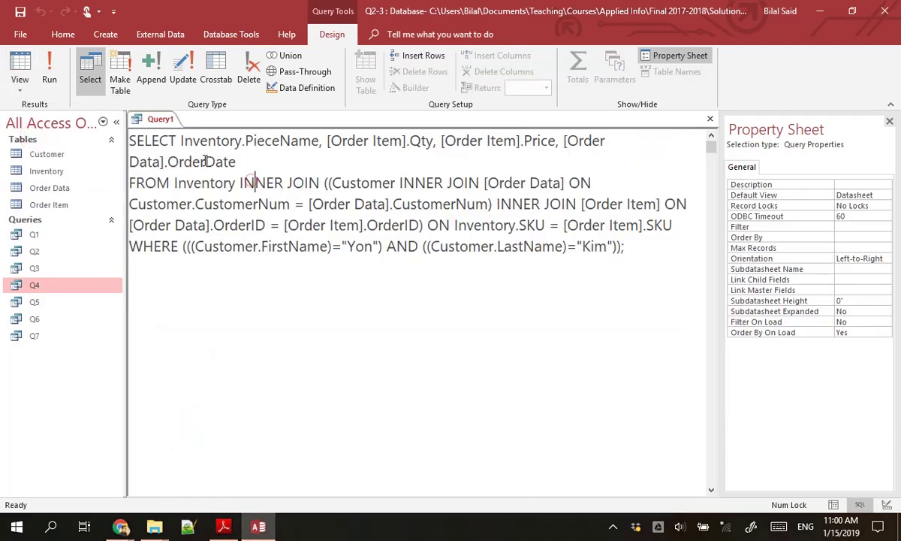
drag(181, 140, 549, 165)
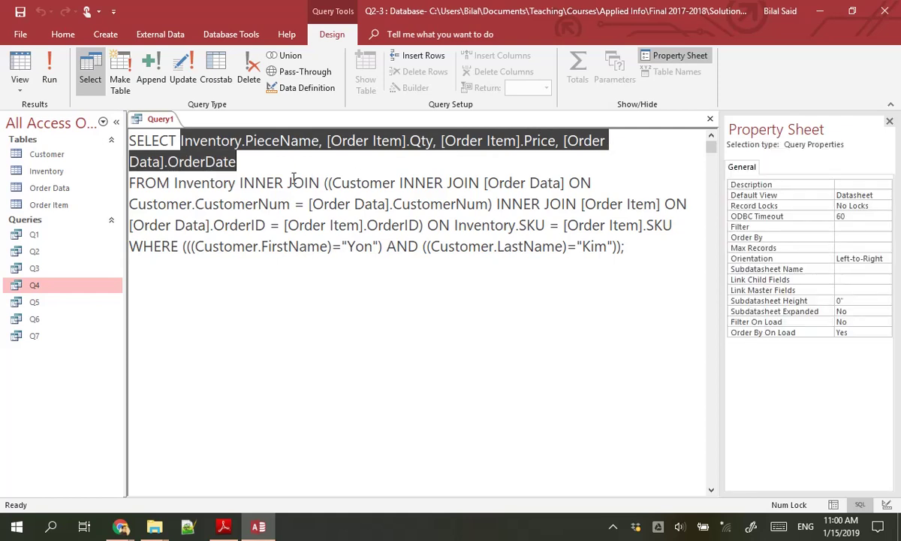
click(244, 180)
drag(185, 183, 680, 228)
click(408, 247)
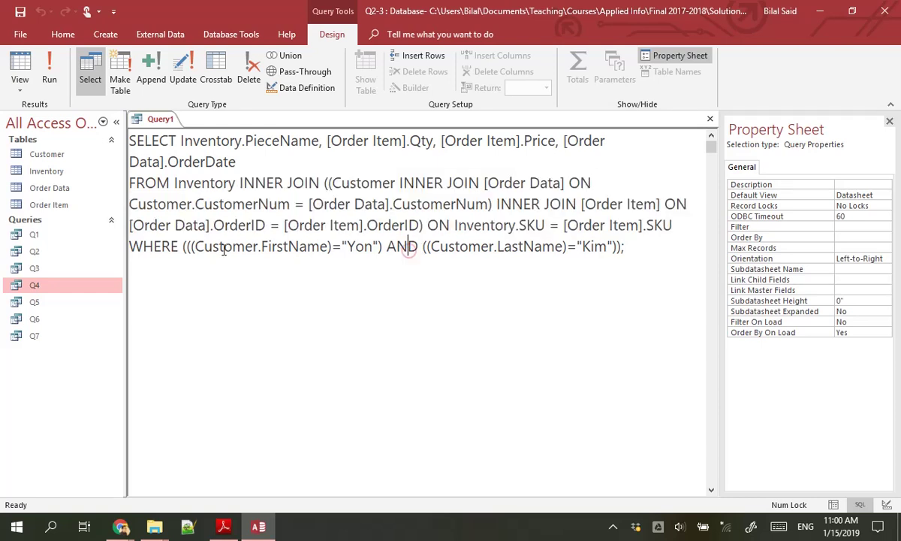
double_click(282, 247)
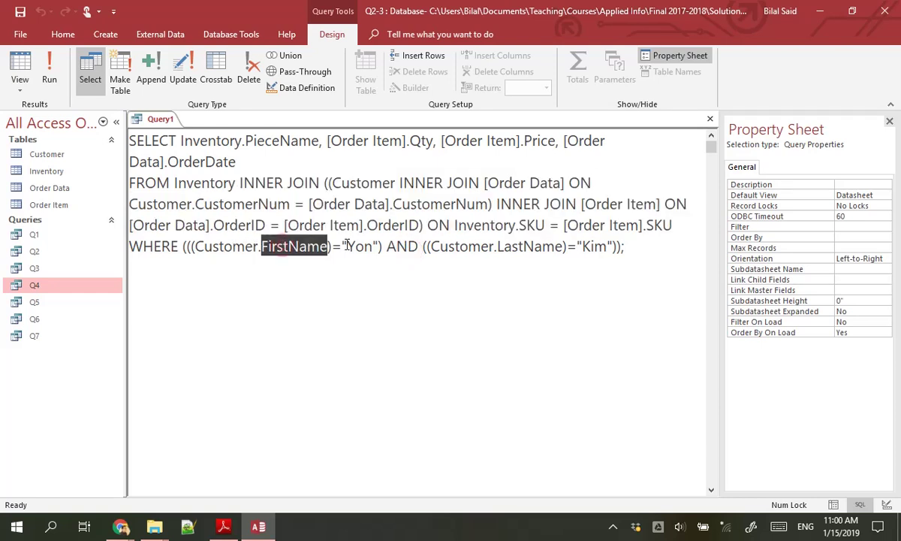
double_click(402, 246)
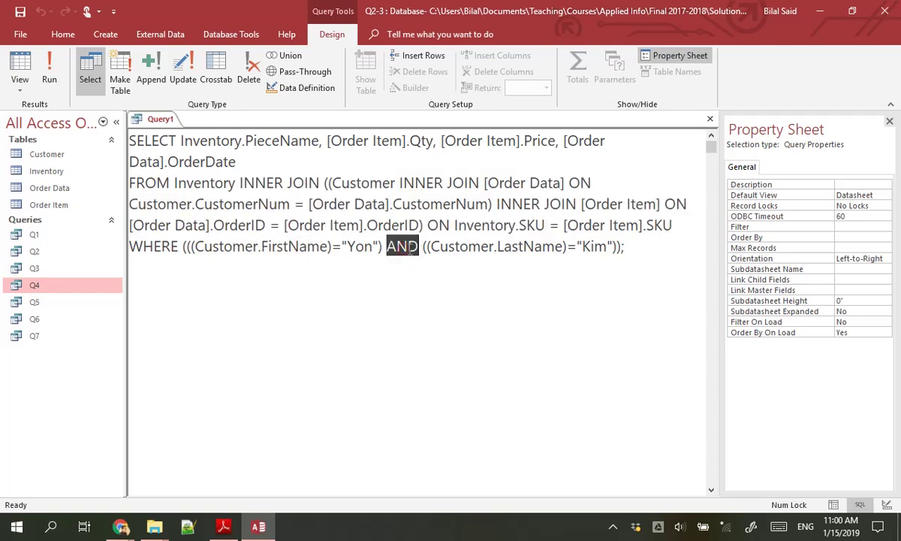
double_click(533, 246)
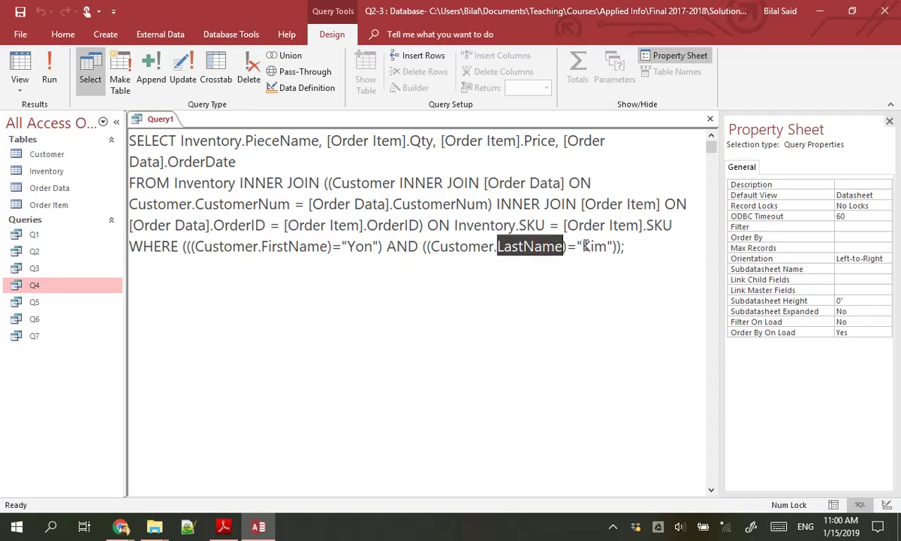
click(266, 308)
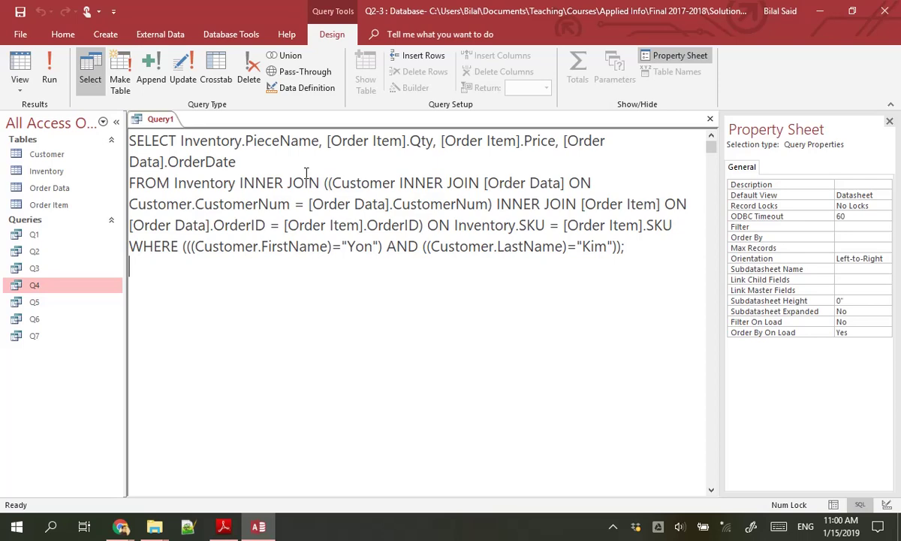
- Run the customer order query to list the four ordered pieces, then save it as Q8
click(19, 69)
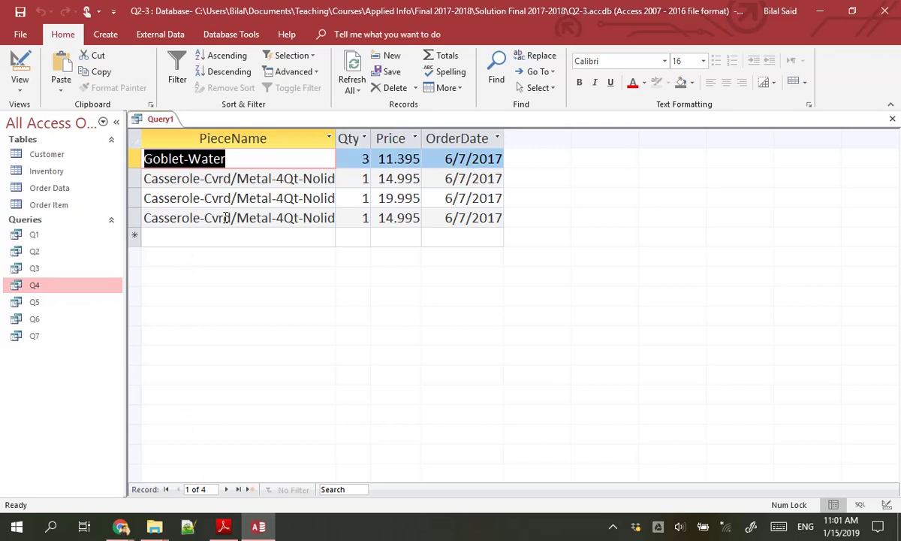
key(ctrl+s)
text(Q8)
key(Return)
- Scroll Final.pdf to the Q3 Forms & Reports page, widen its window, and return to Access
click(225, 527)
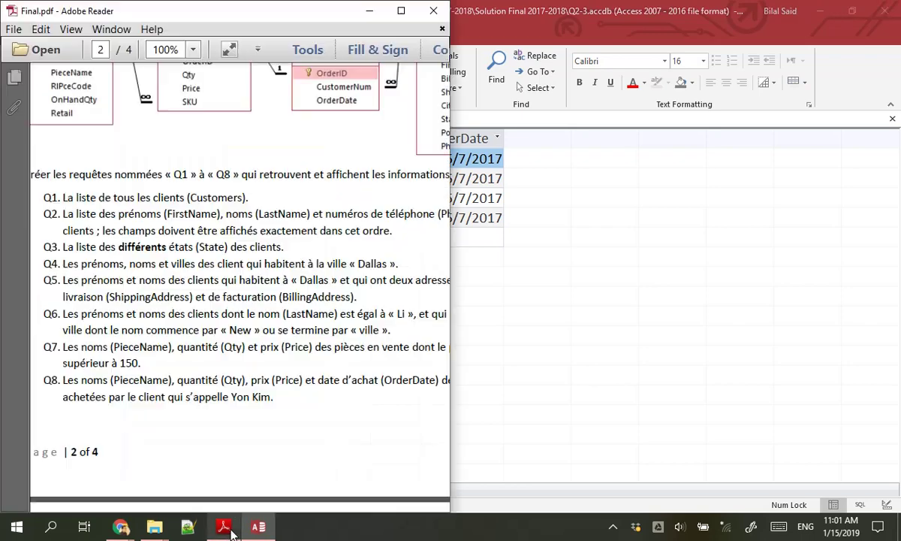
scroll(272, 157, down, 5)
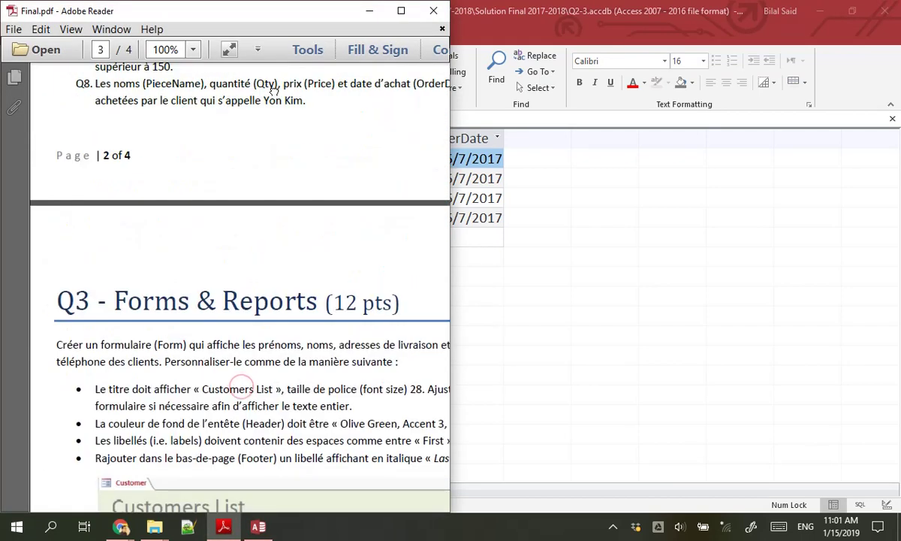
scroll(221, 130, down, 5)
drag(212, 187, 207, 163)
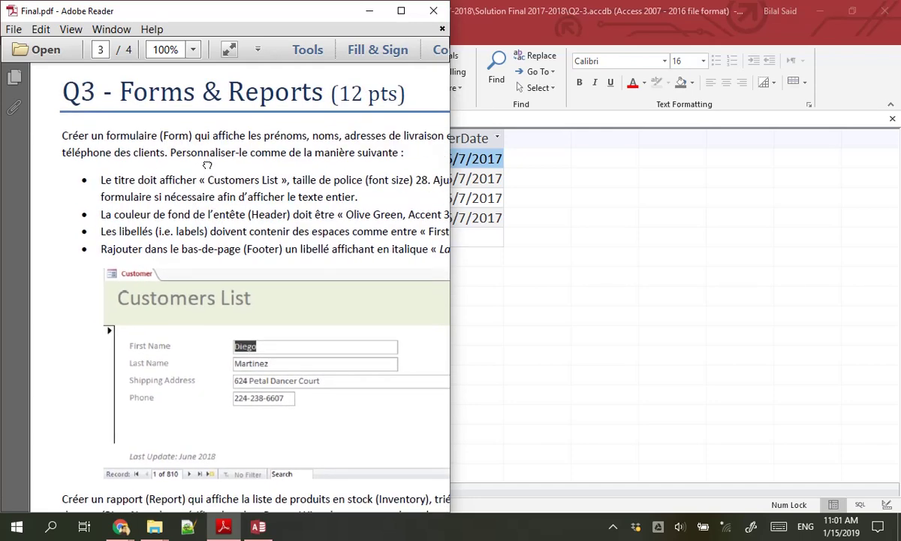
scroll(237, 237, down, 2)
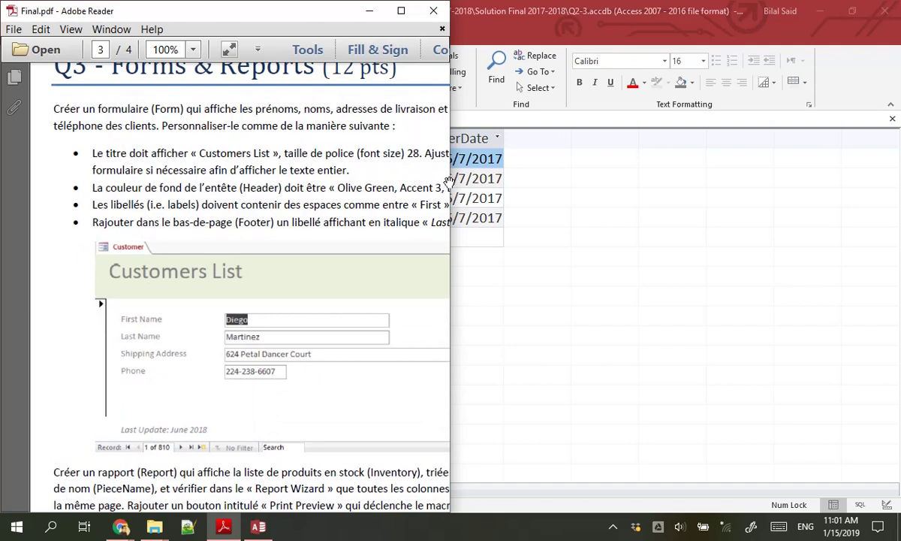
drag(449, 181, 641, 186)
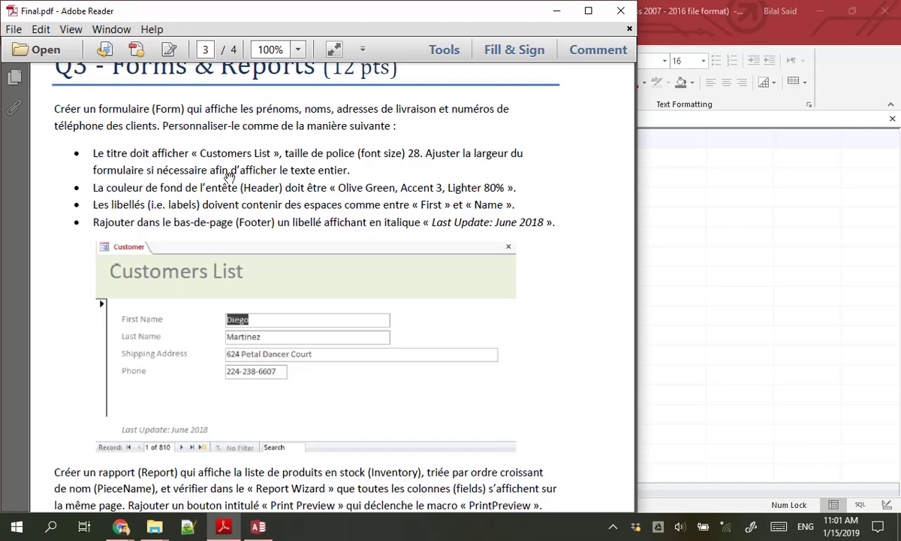
click(864, 30)
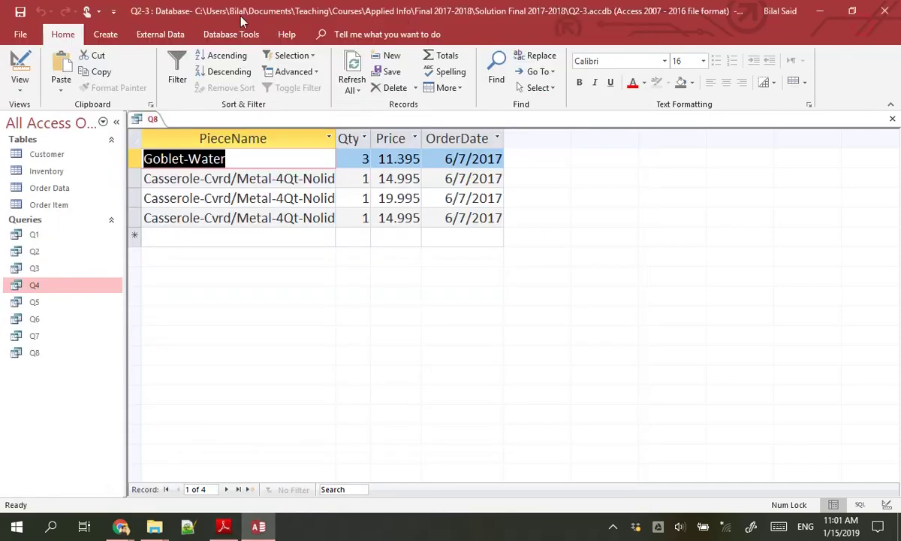
- Close Q8 and start the Form Wizard based on the Customer table
middle_click(139, 116)
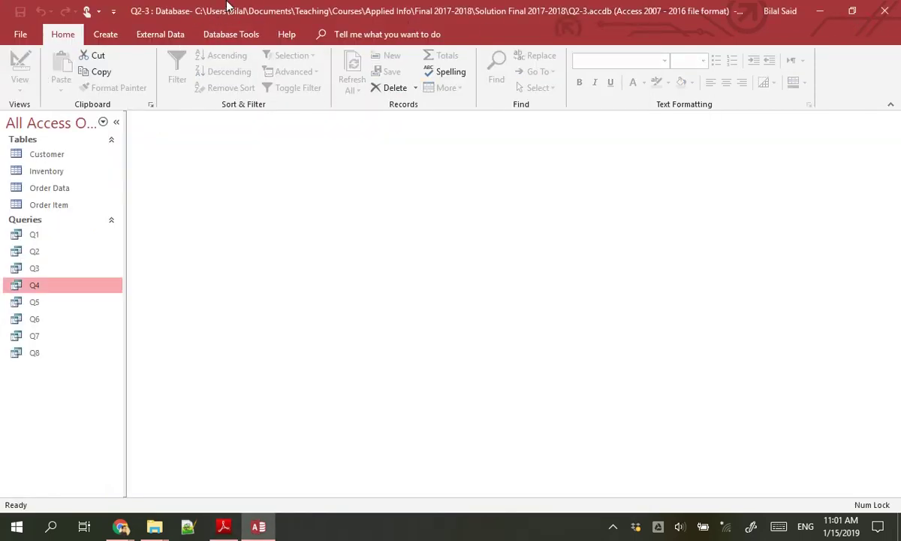
click(136, 35)
click(109, 34)
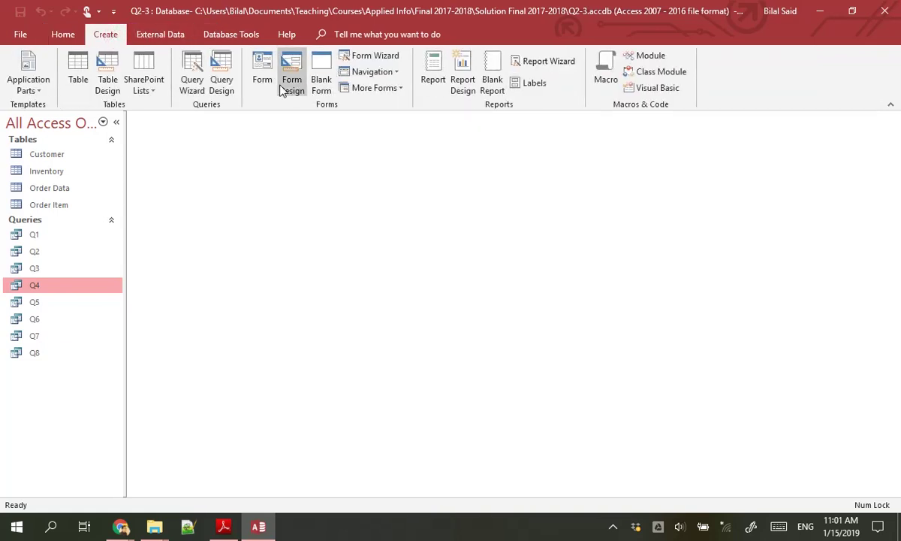
click(371, 55)
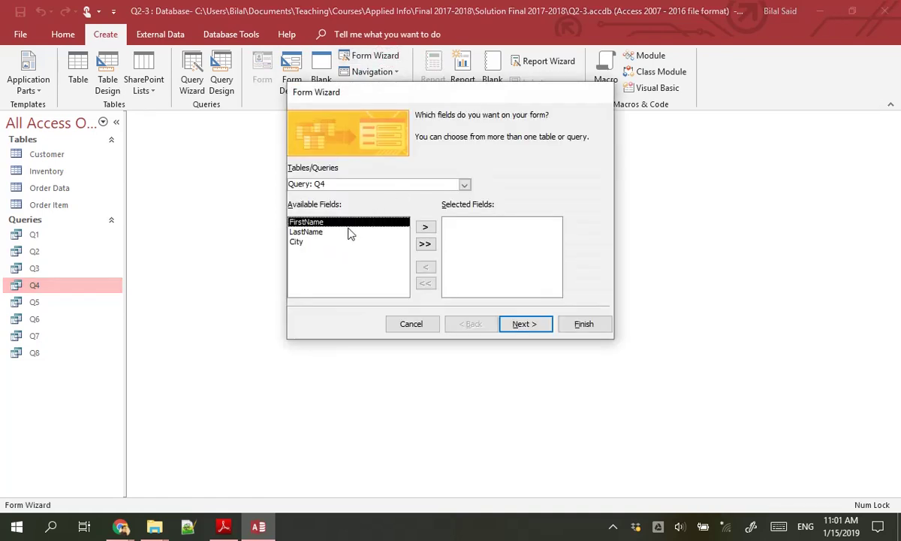
click(464, 184)
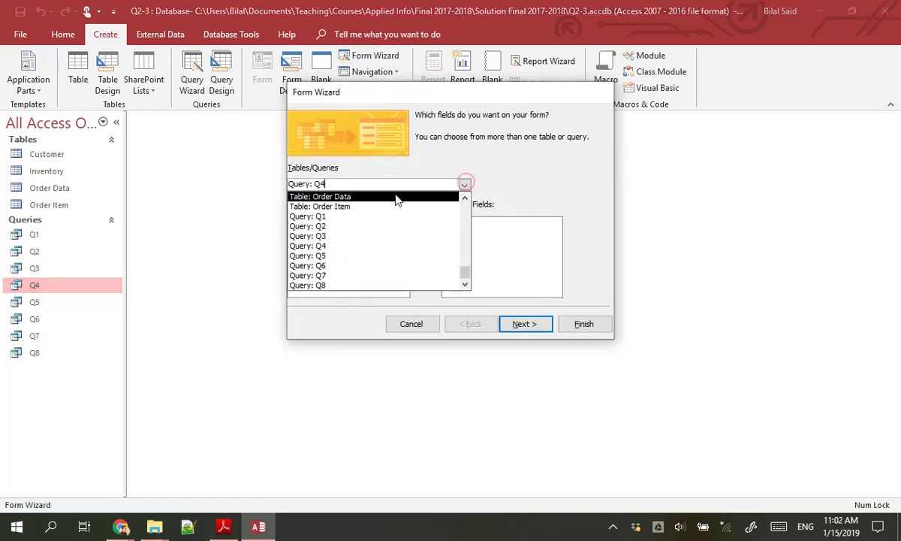
scroll(380, 203, up, 1)
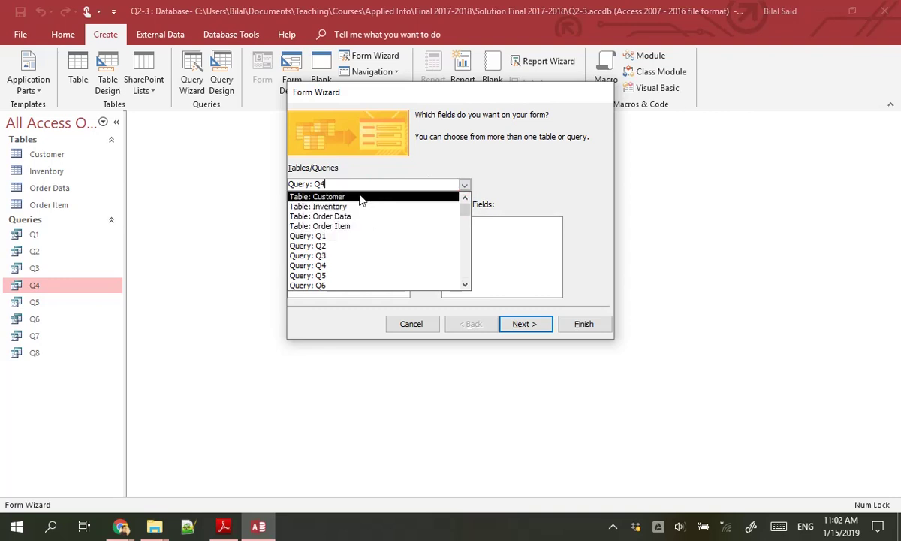
click(347, 197)
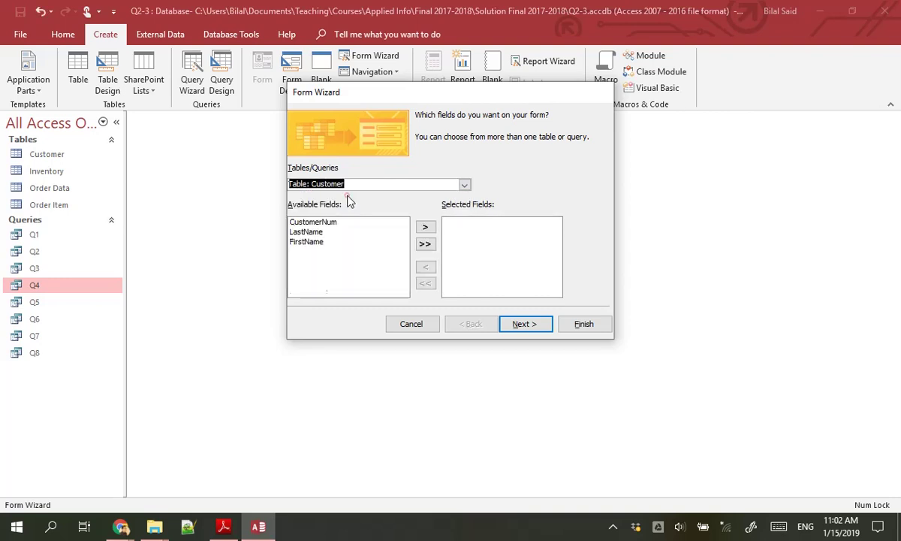
- Select FirstName, LastName, ShippingAddress and Phone as the form fields and continue
click(221, 529)
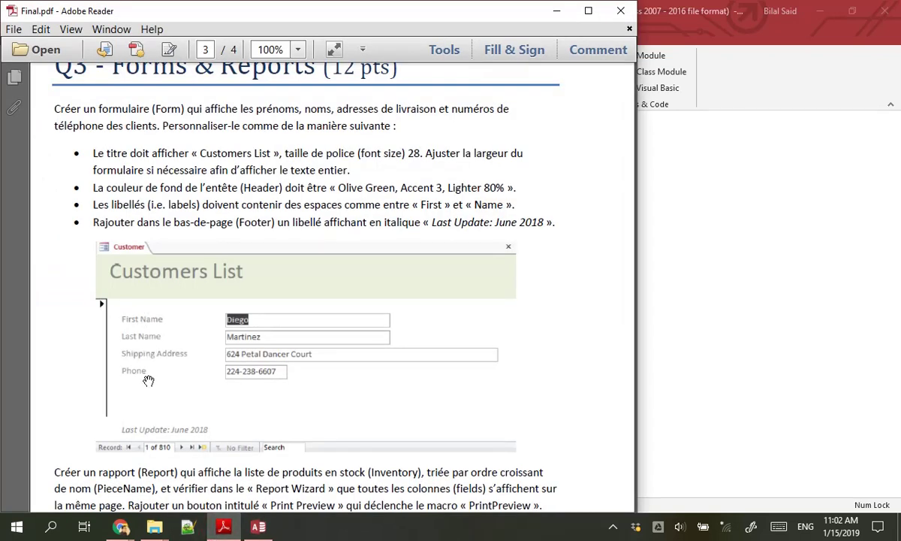
click(258, 526)
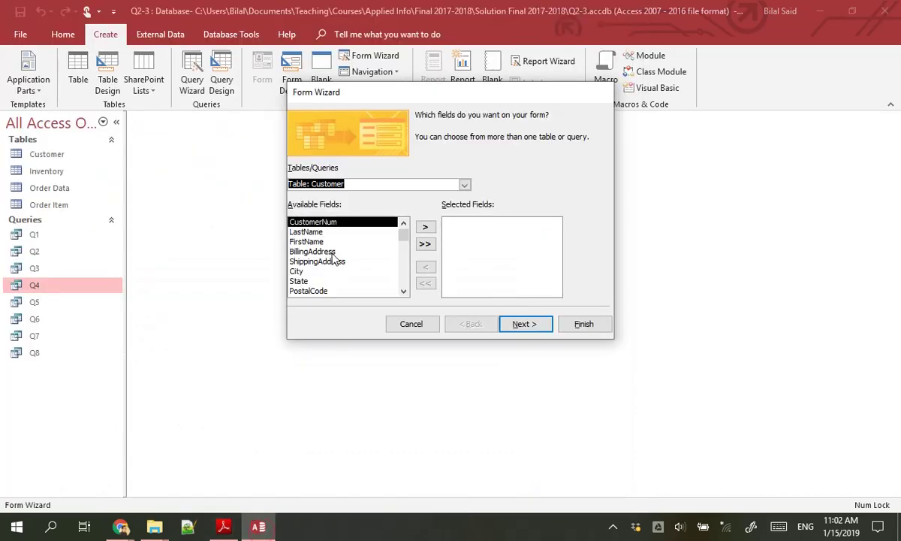
double_click(307, 241)
click(315, 232)
double_click(325, 233)
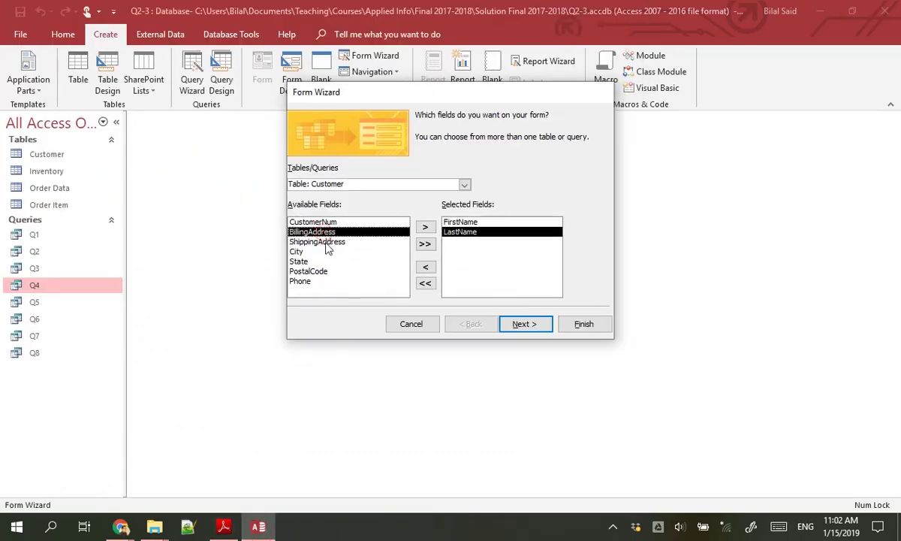
click(223, 527)
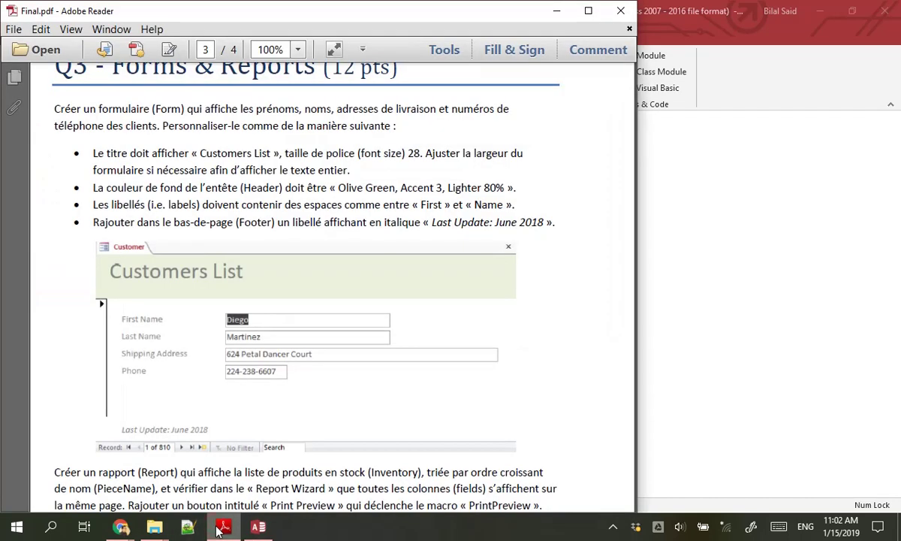
click(218, 528)
double_click(338, 241)
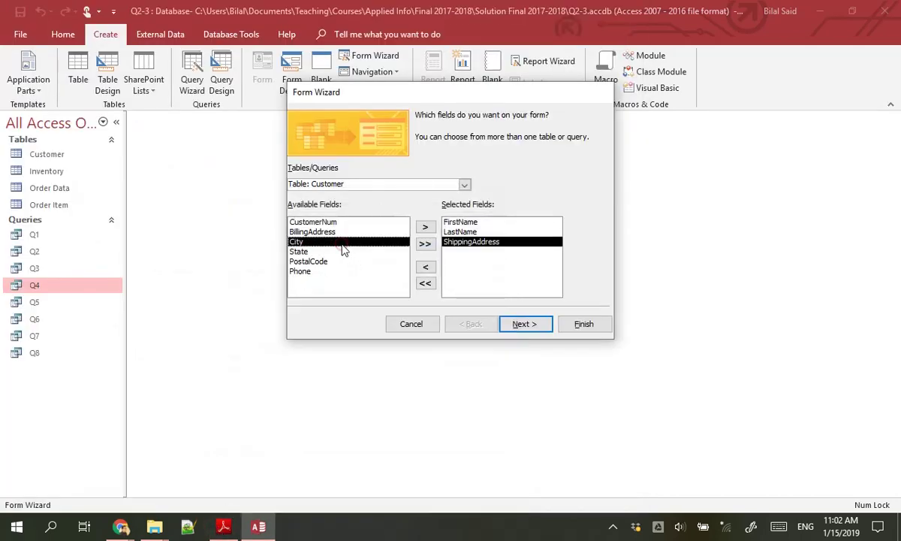
double_click(315, 272)
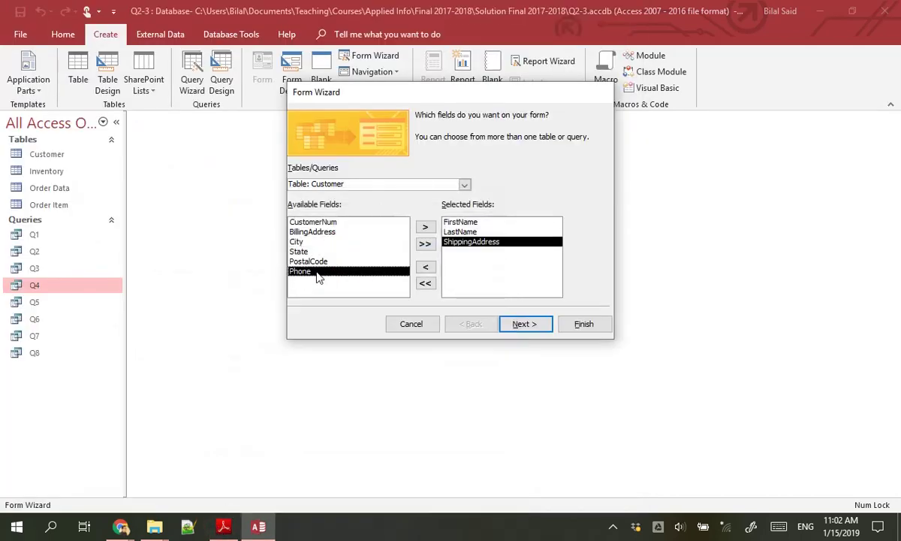
click(517, 324)
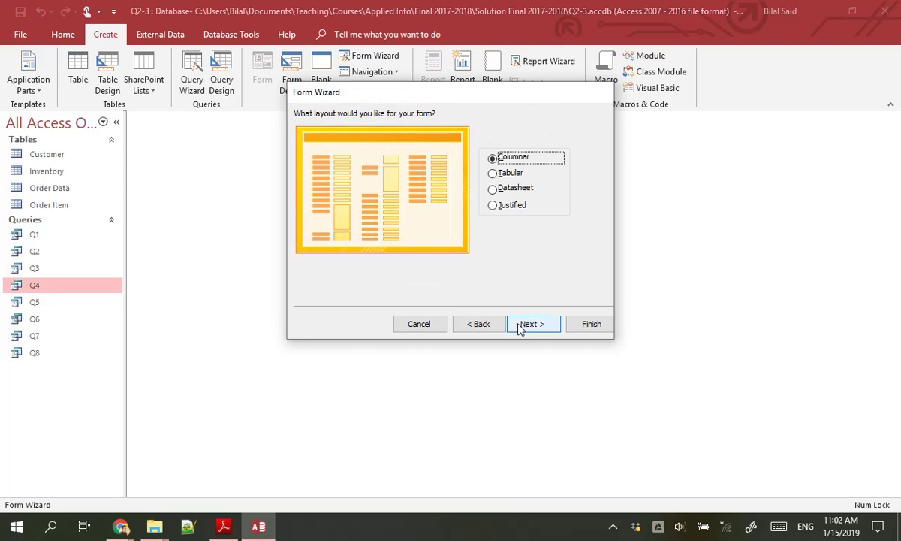
- Finish the wizard with the Columnar layout and title Customer, then check the form requirements in the PDF
click(518, 325)
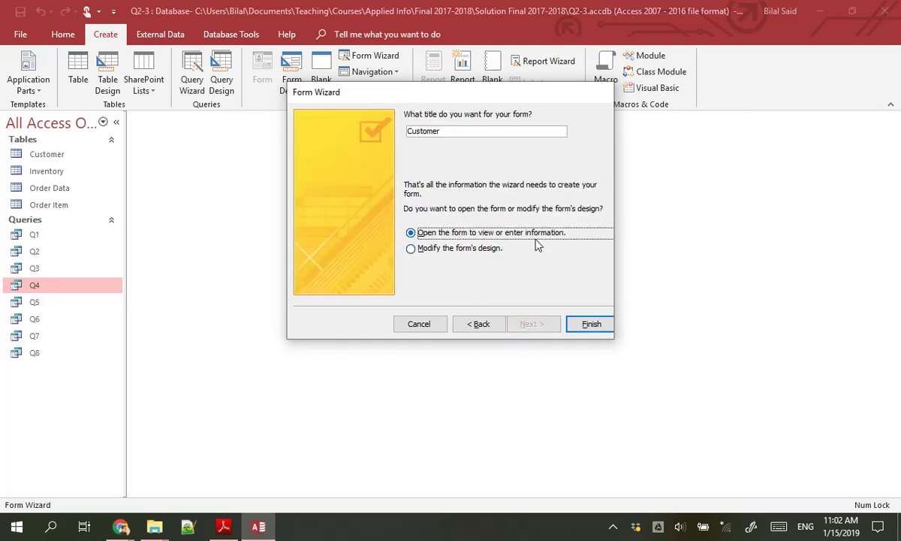
click(589, 324)
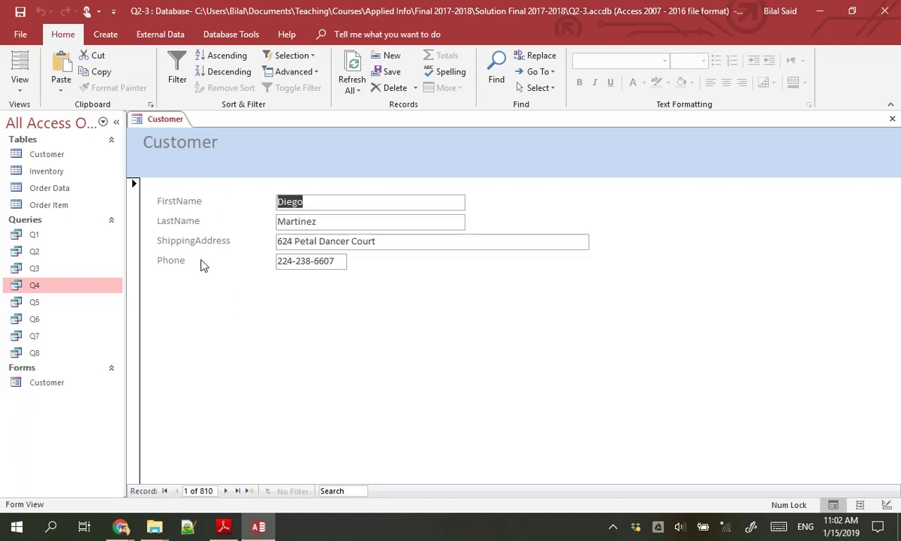
click(228, 525)
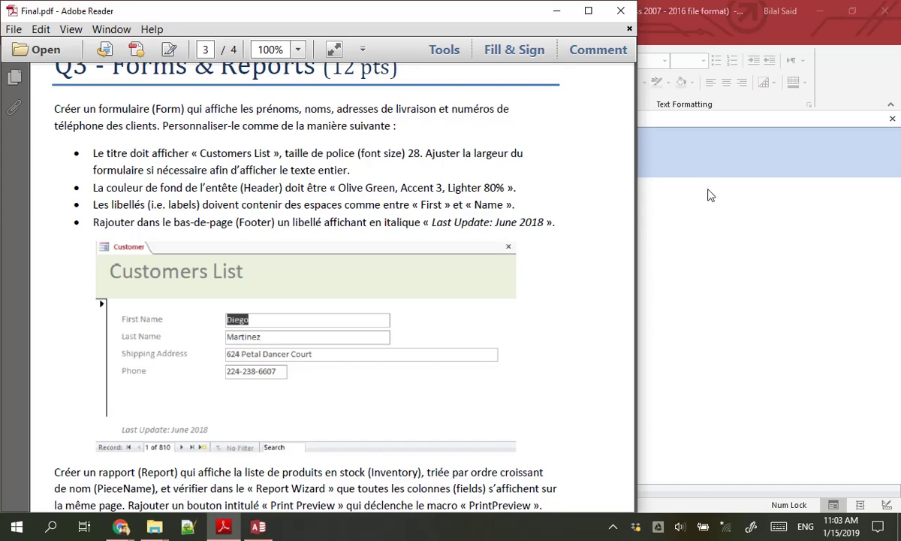
click(666, 186)
- Switch the Customer form to Design View and set the header title to font size 28
click(27, 93)
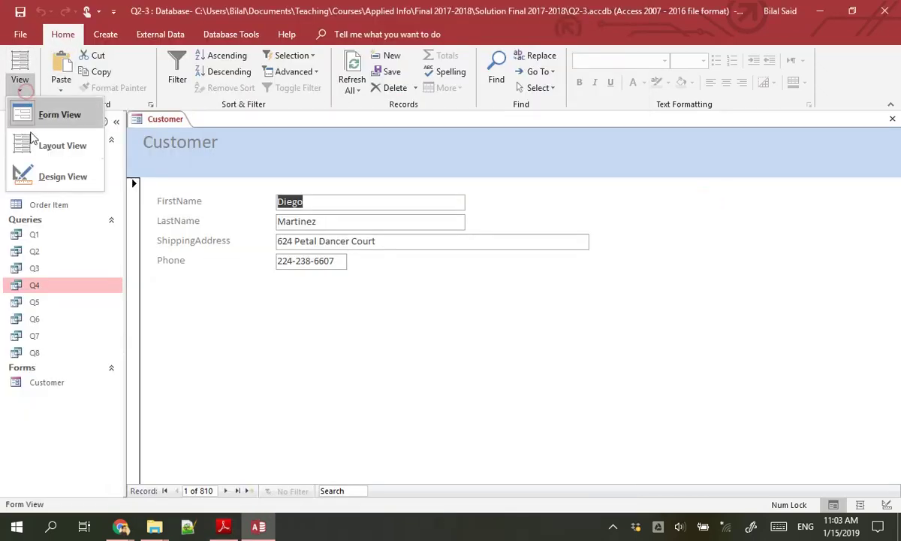
click(34, 172)
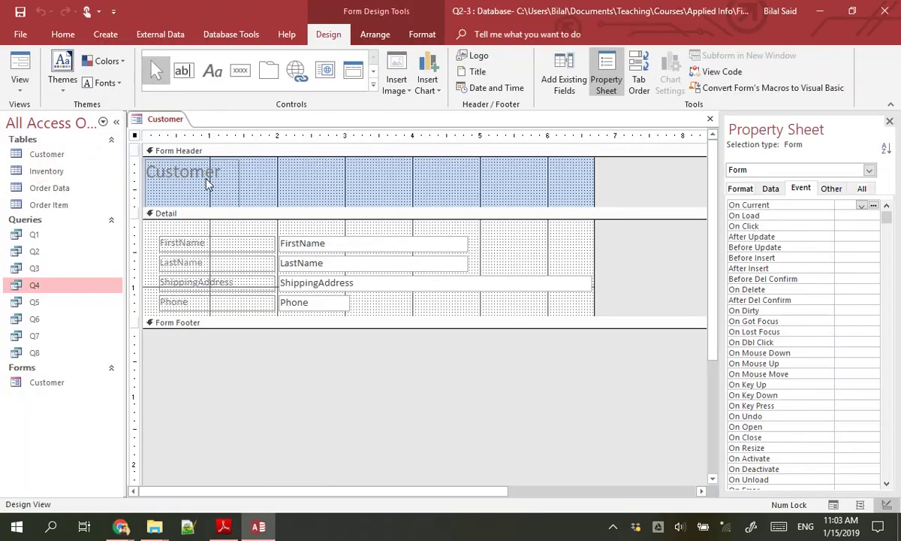
click(193, 170)
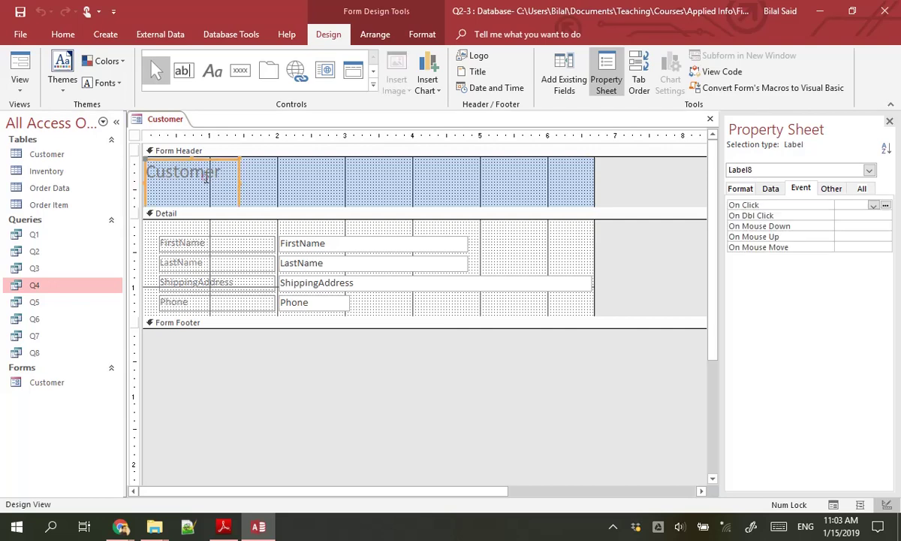
click(420, 35)
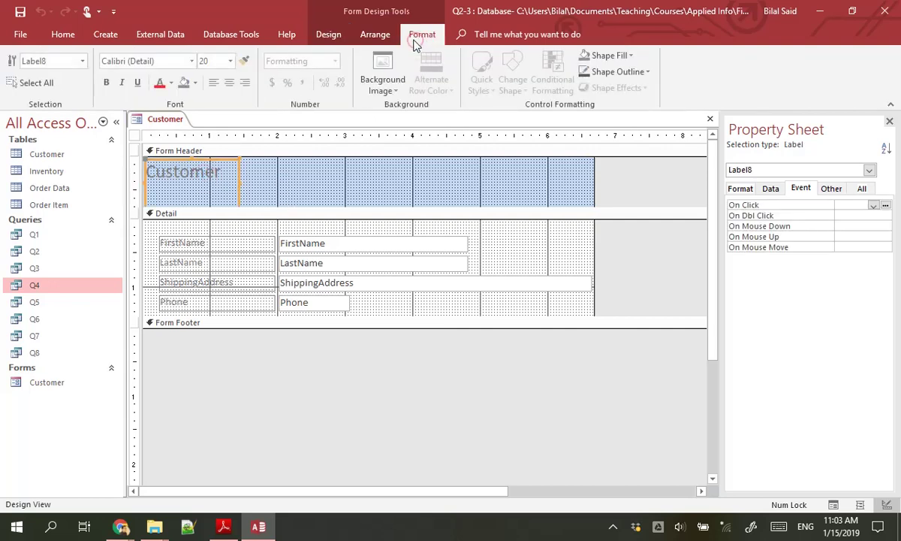
click(232, 63)
click(207, 238)
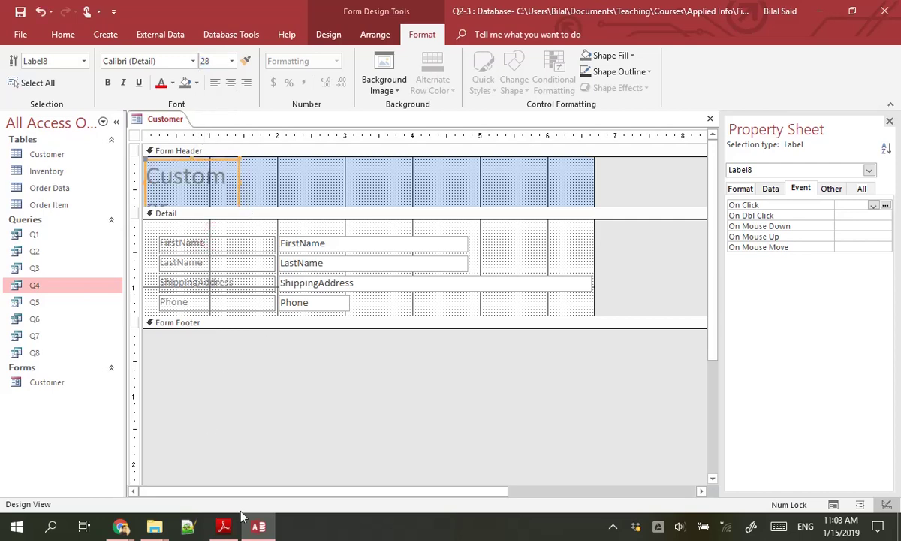
- Resize the title label and change its text to 'Customers List'
click(223, 527)
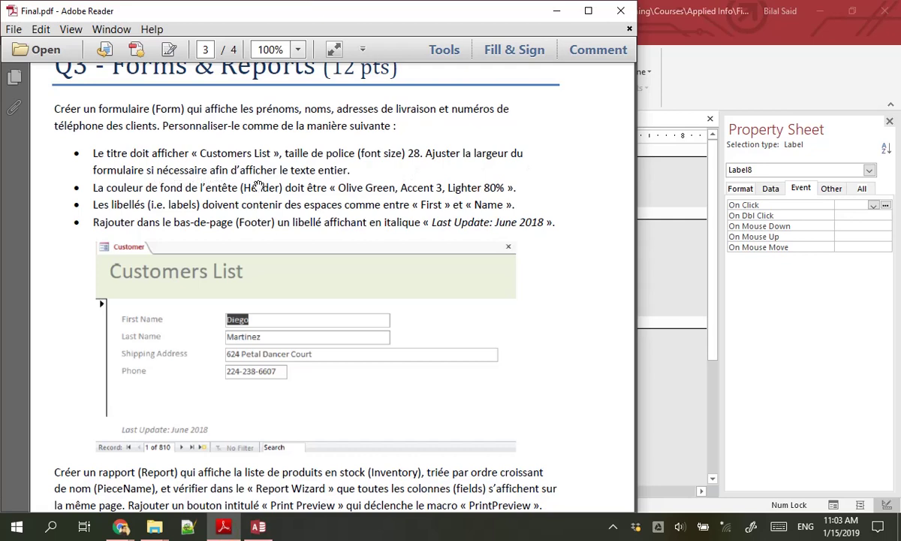
click(682, 386)
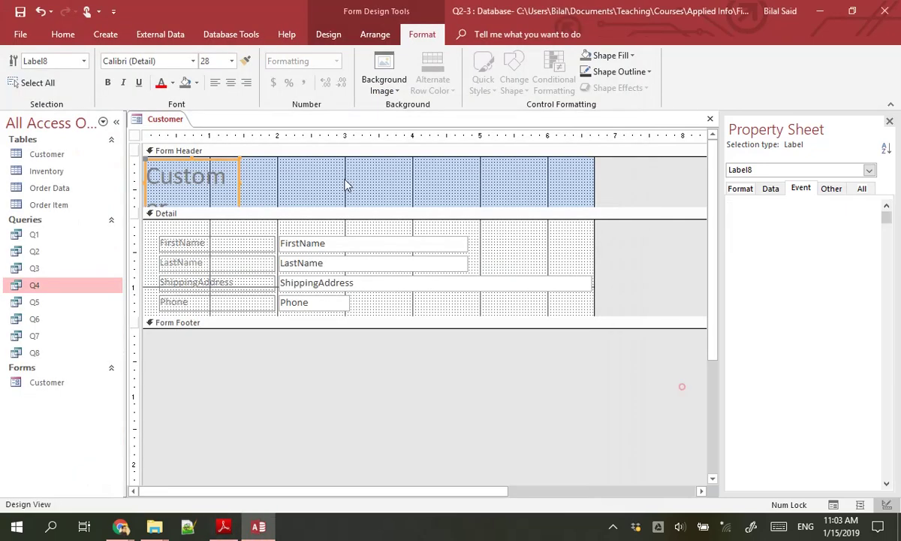
click(236, 187)
drag(241, 188, 287, 183)
click(223, 527)
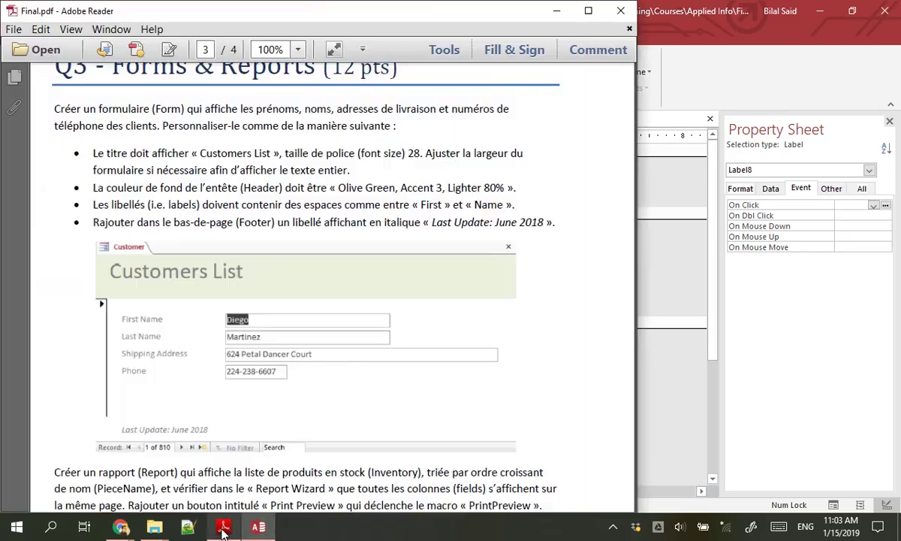
click(223, 527)
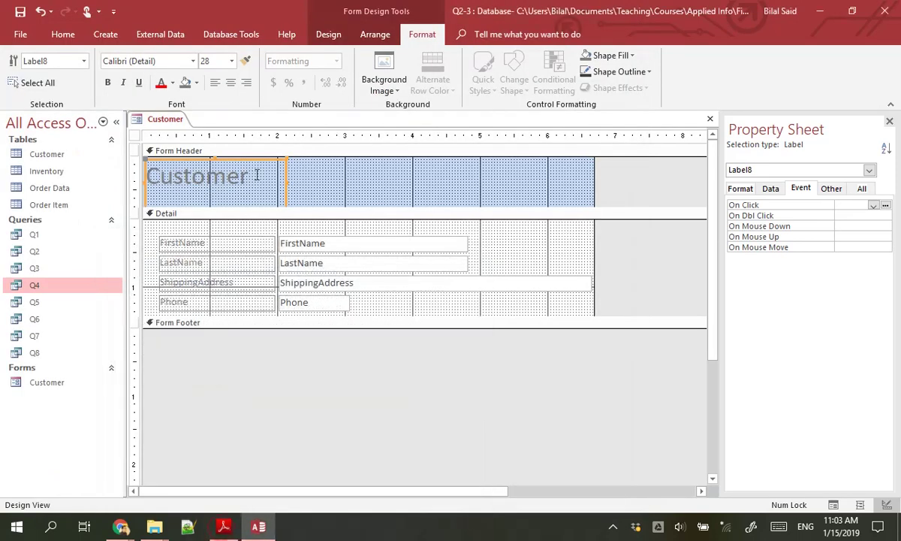
drag(287, 183, 398, 183)
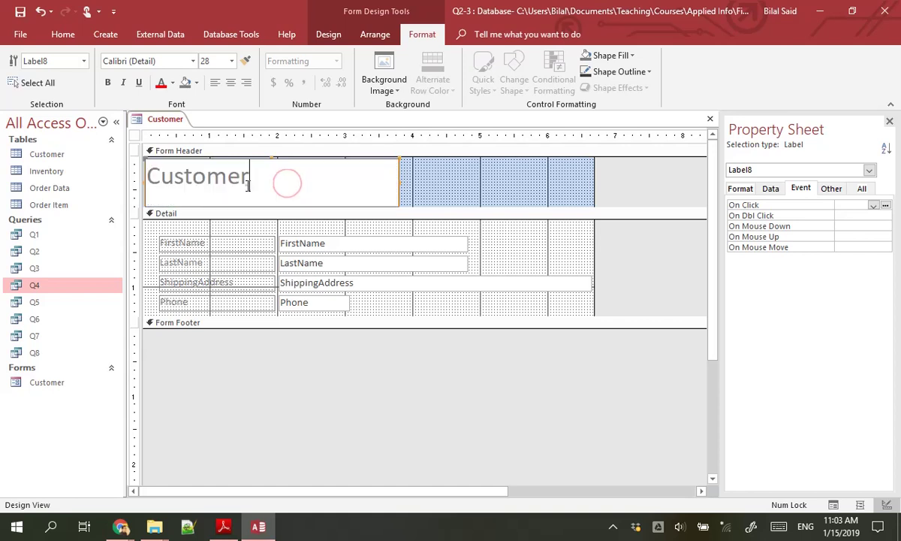
text(List)
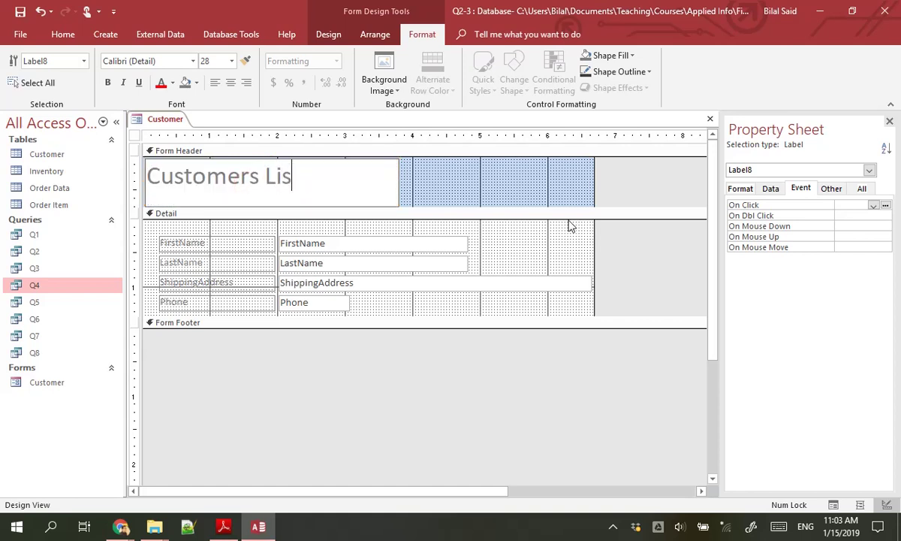
click(432, 189)
click(376, 192)
drag(399, 184, 313, 186)
click(410, 185)
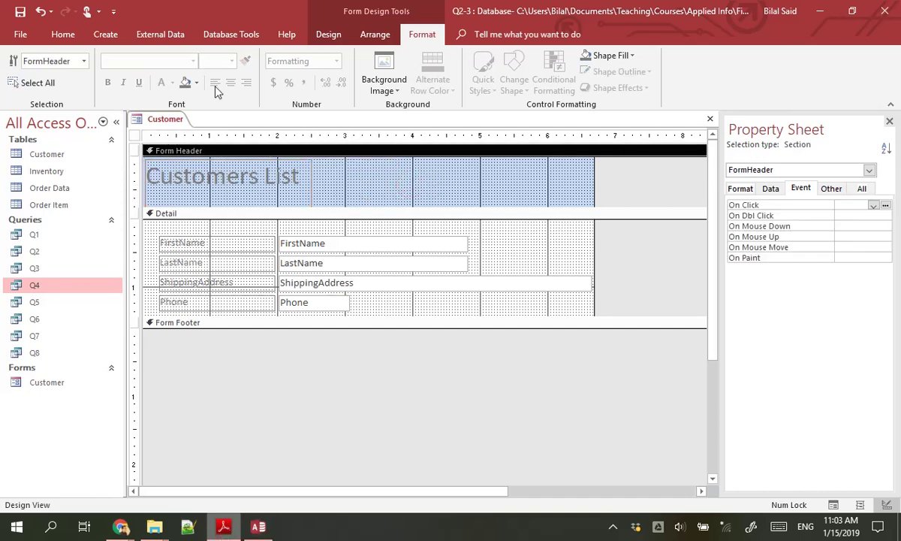
click(223, 526)
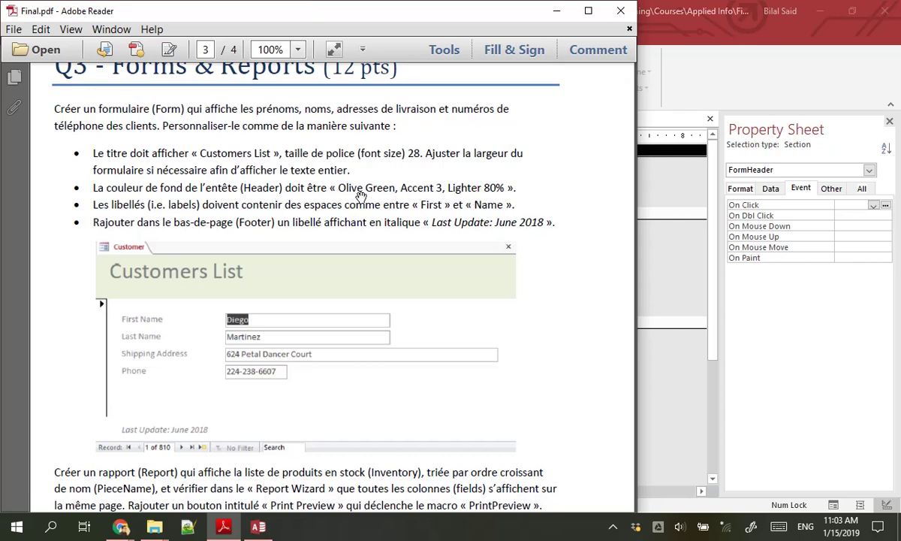
- Set the Form Header Back Color to Olive Green, Accent 3, Lighter 80% in the Property Sheet
click(655, 388)
click(456, 197)
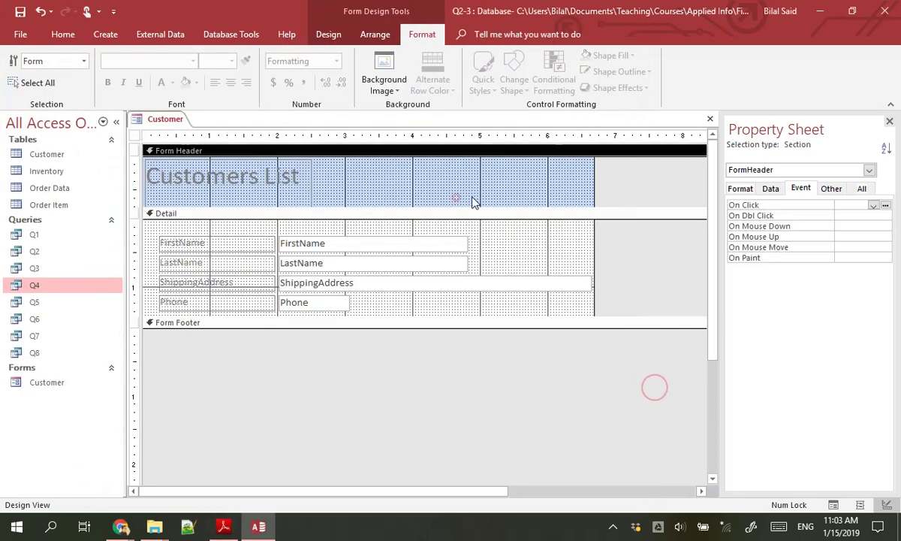
click(739, 189)
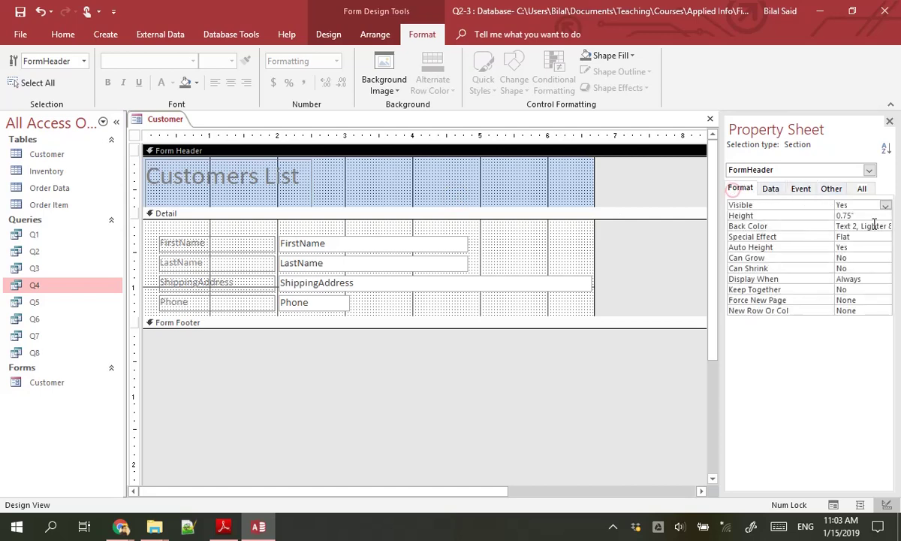
click(876, 226)
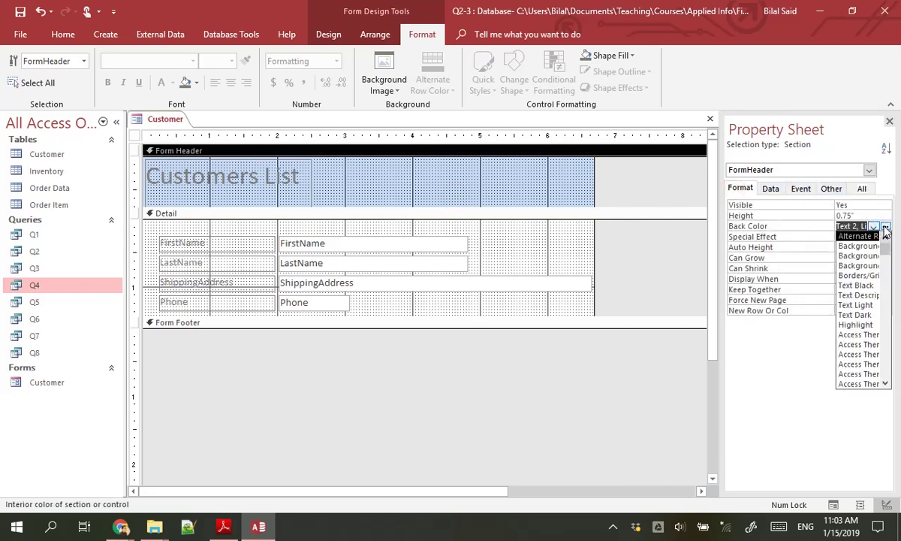
click(885, 226)
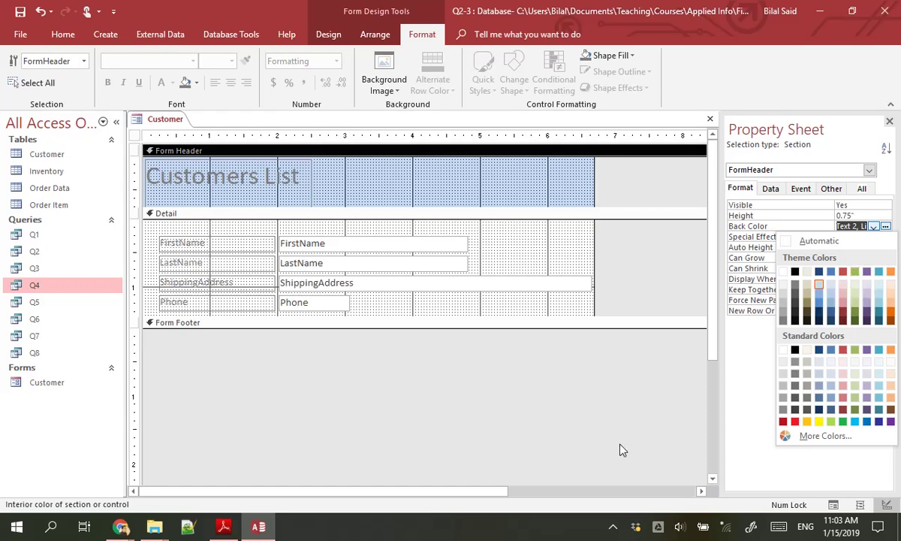
click(223, 526)
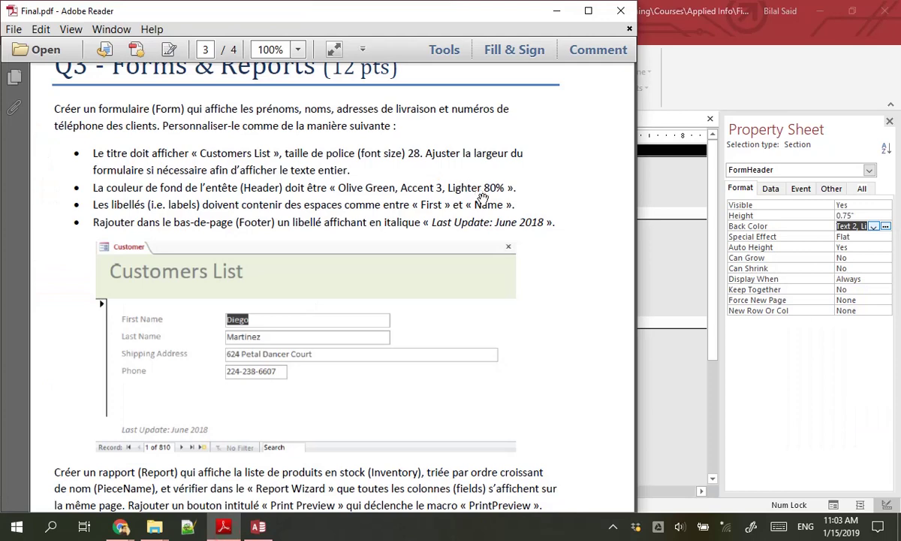
click(558, 7)
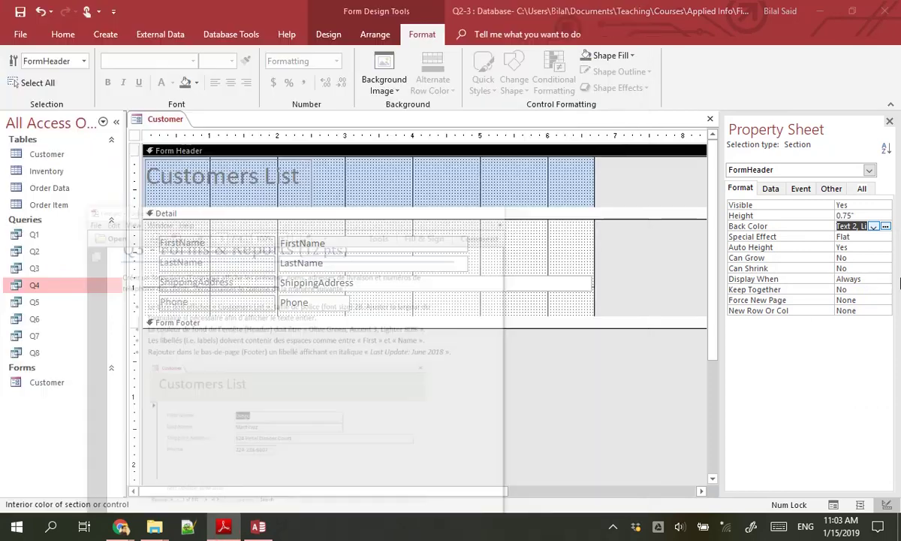
click(886, 226)
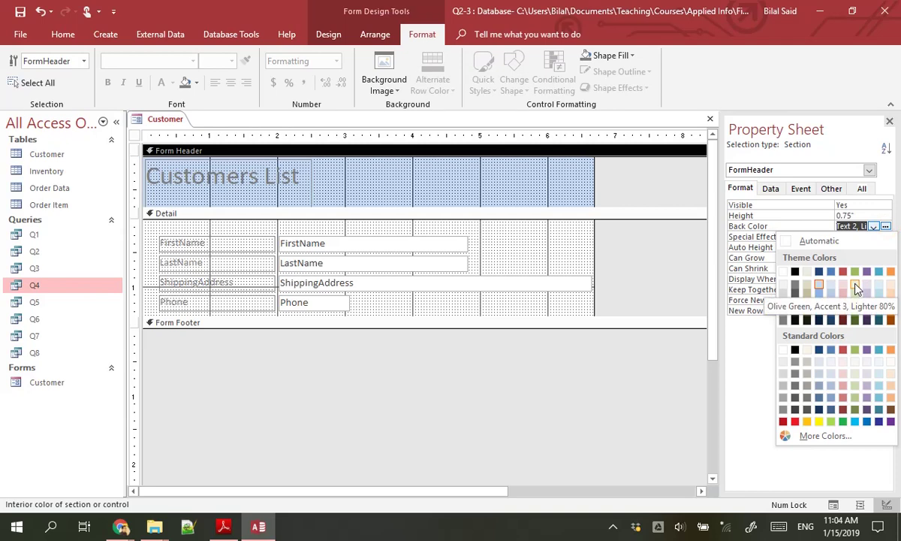
click(855, 286)
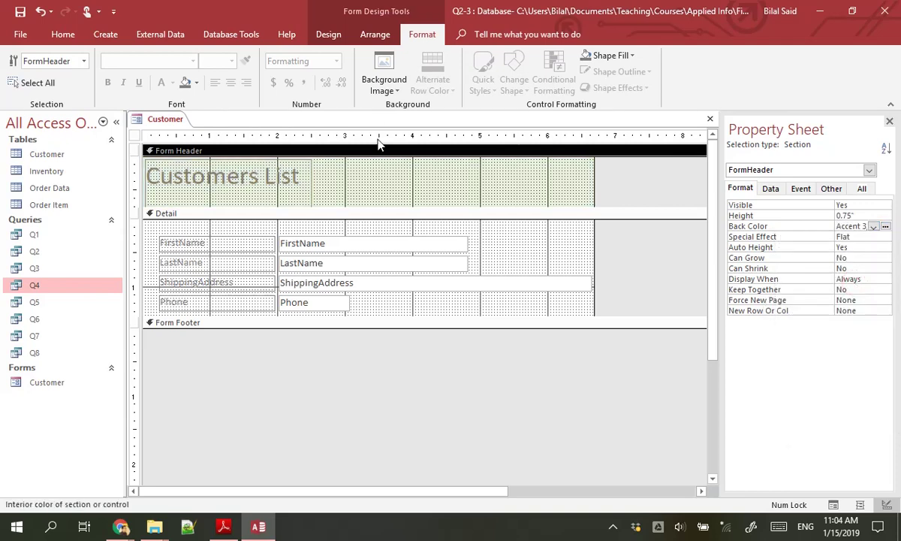
click(223, 526)
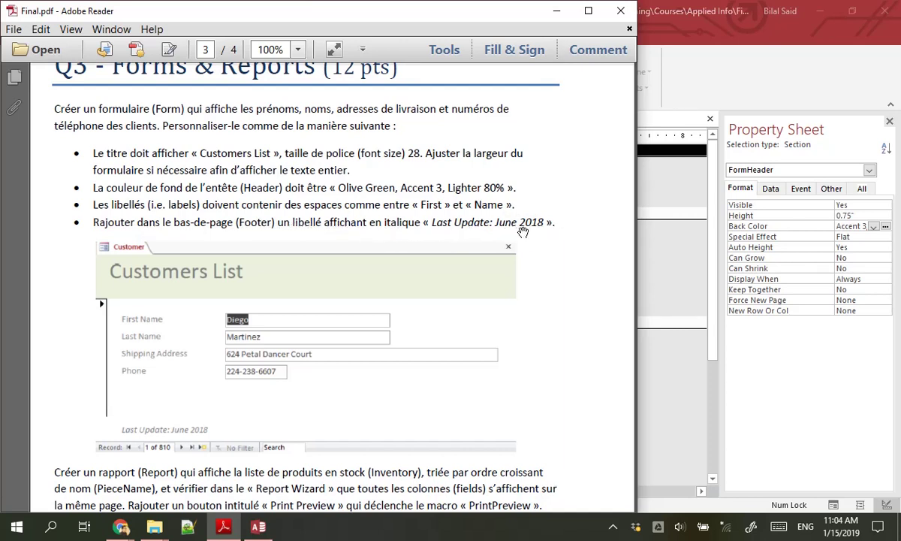
- Respace the Customer labels to First Name, Last Name and Shipping Address, and enlarge the Form Footer
click(646, 386)
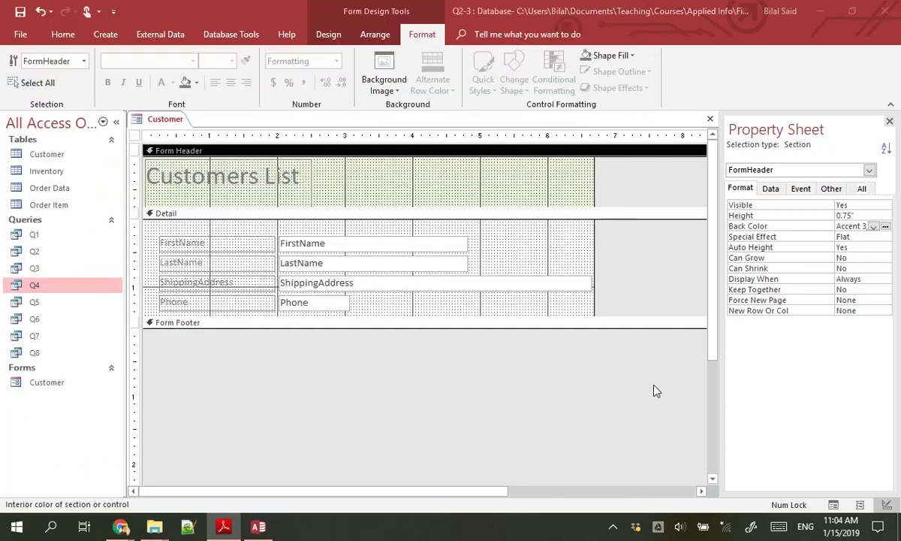
click(180, 245)
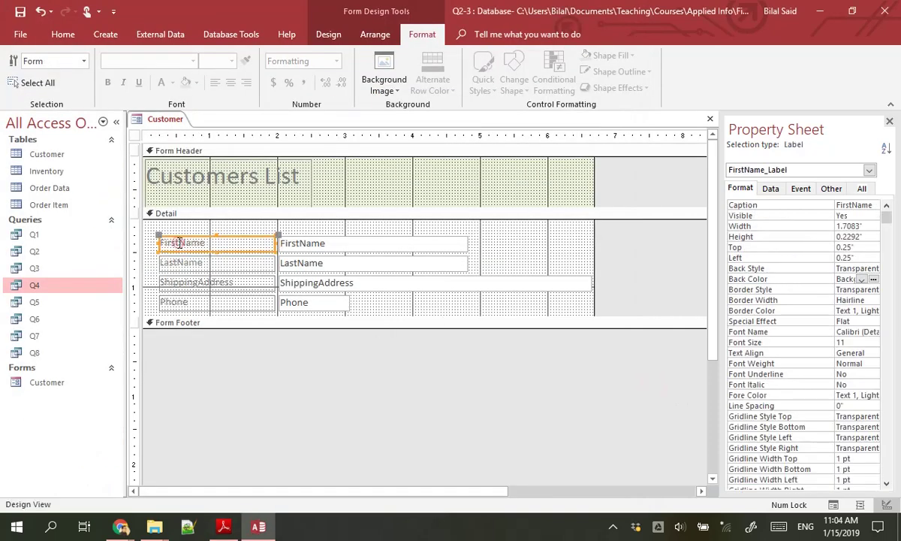
click(180, 245)
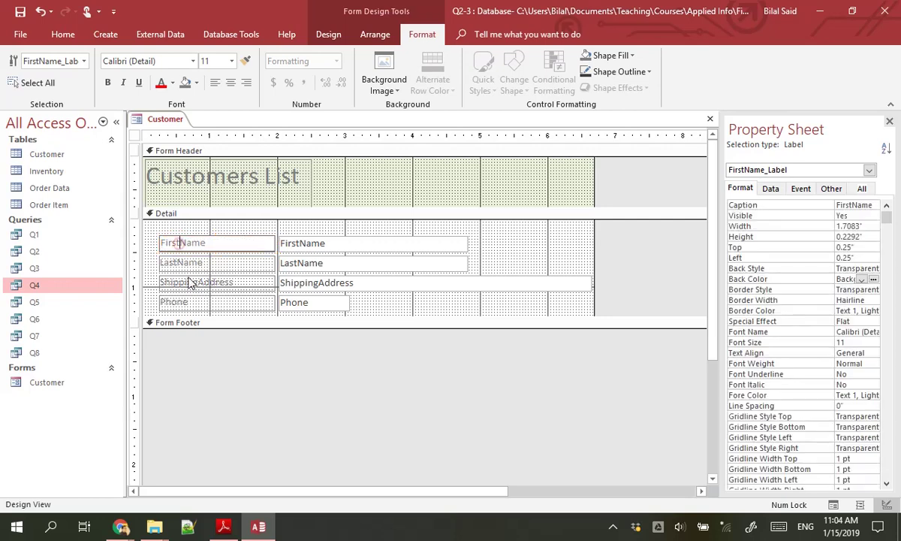
click(179, 263)
click(180, 263)
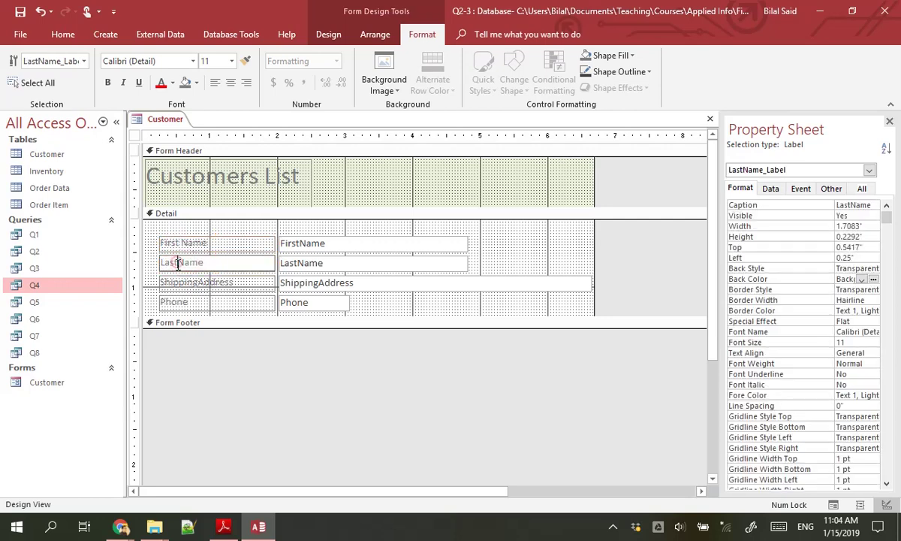
click(200, 280)
click(192, 281)
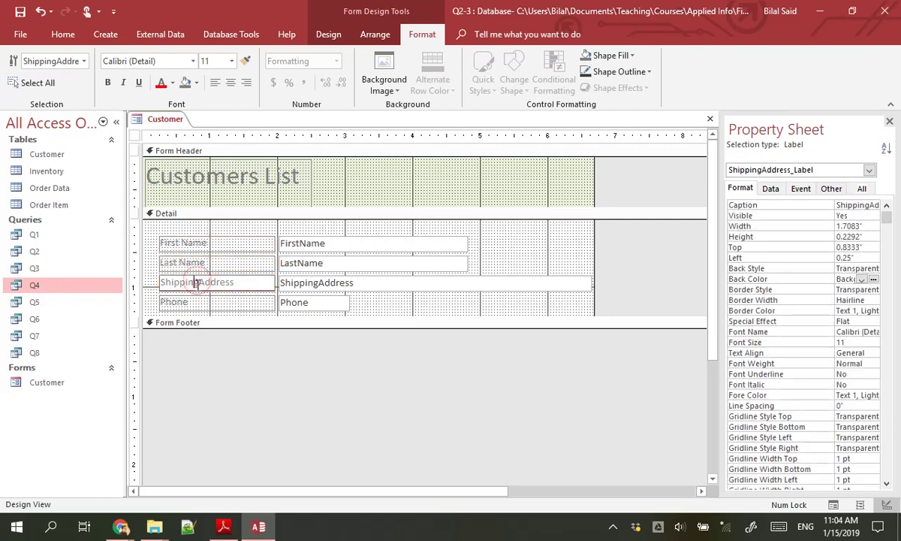
click(240, 379)
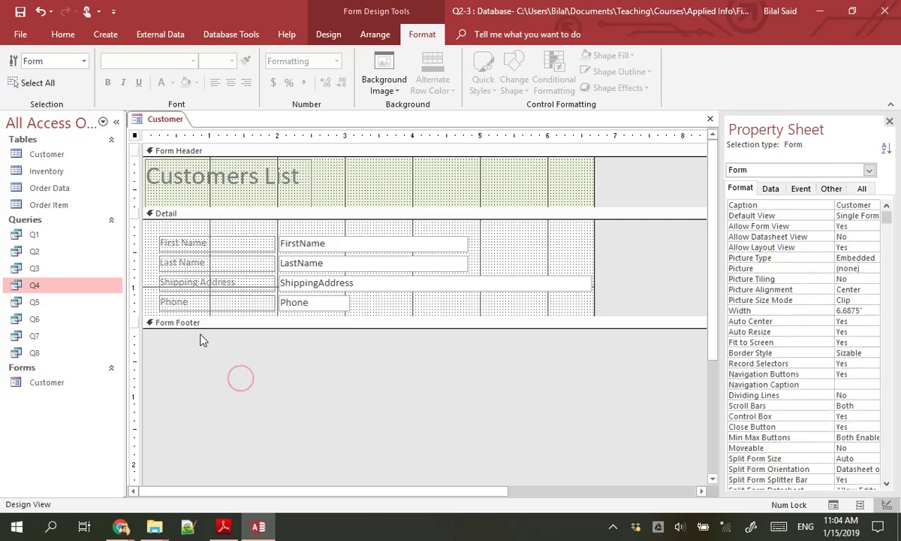
drag(188, 327, 188, 361)
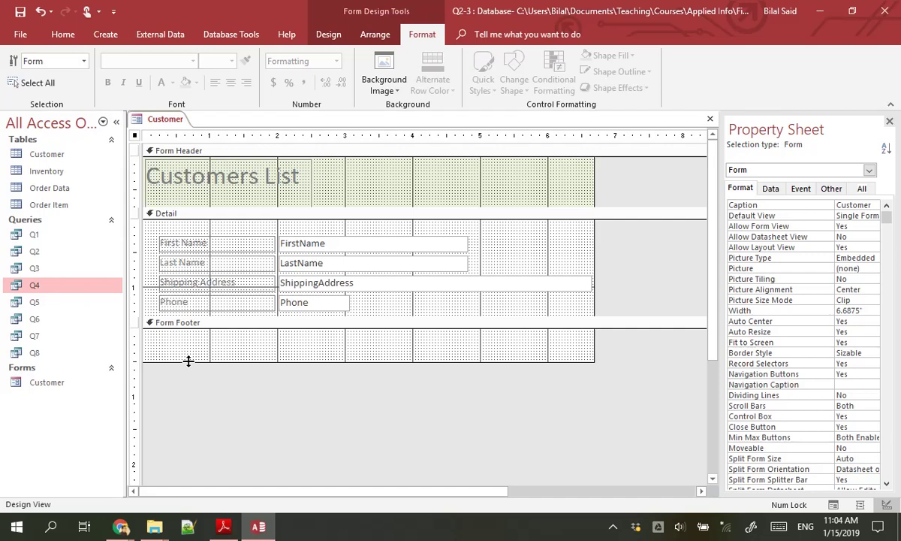
- Add a 'Last Update: June 2018' label in the Form Footer, checking Final.pdf for the wording
click(336, 35)
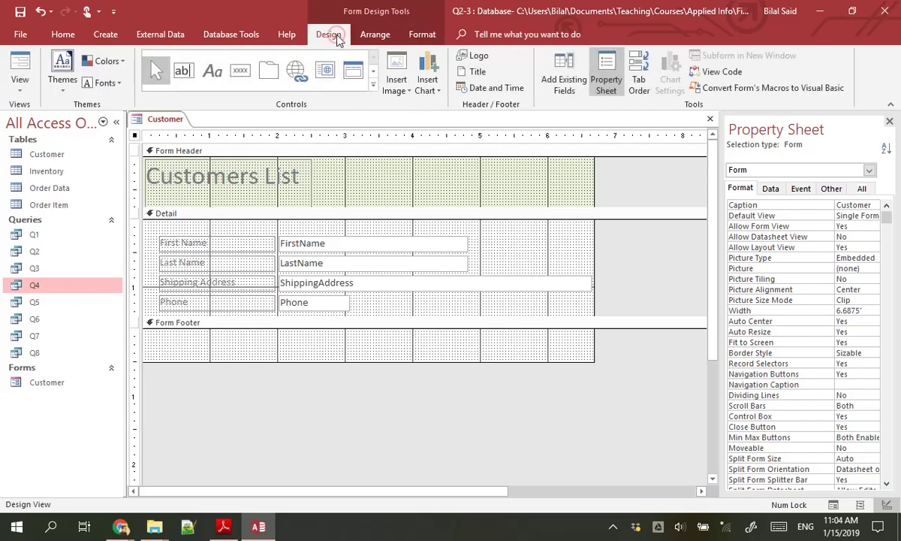
click(212, 70)
drag(159, 339, 291, 359)
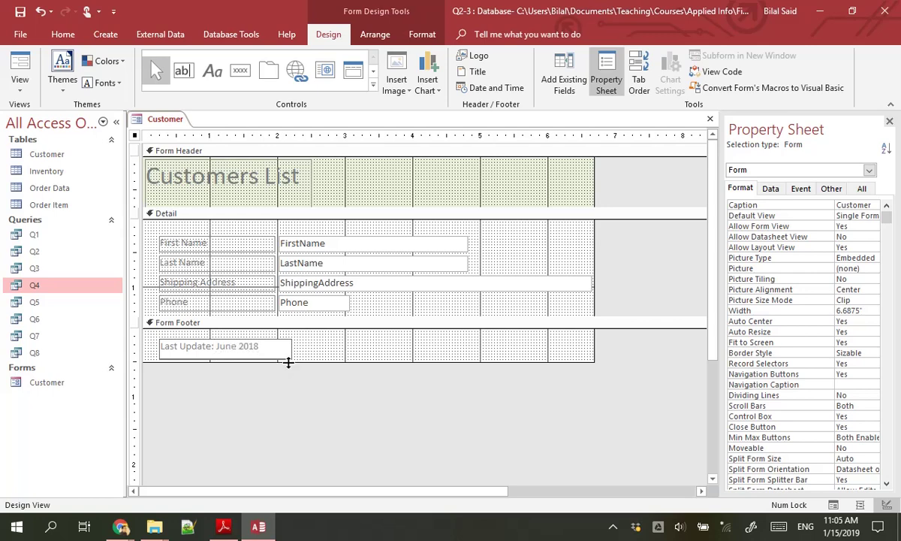
click(255, 385)
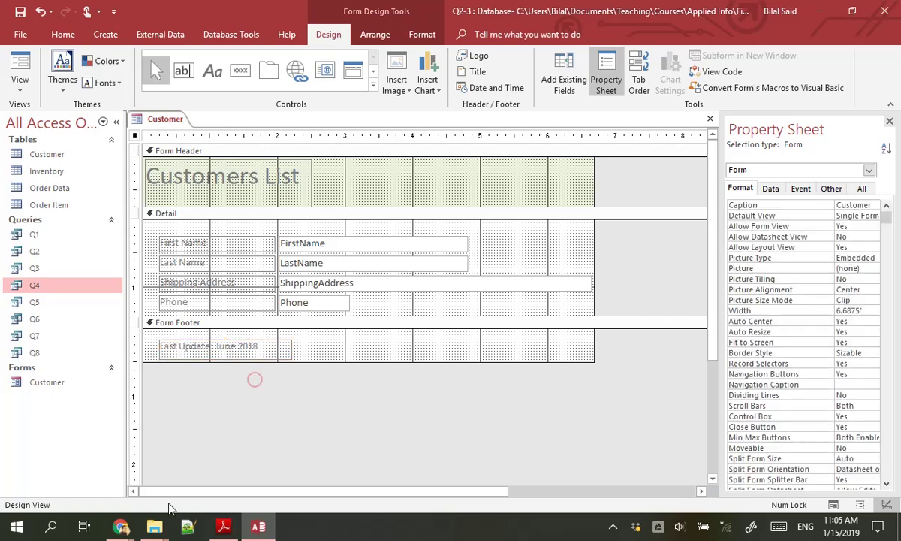
click(224, 528)
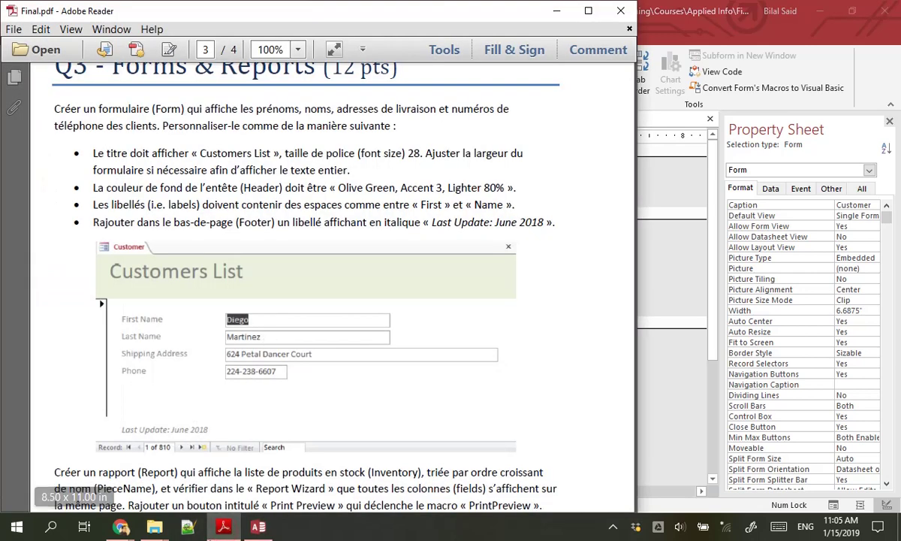
click(258, 528)
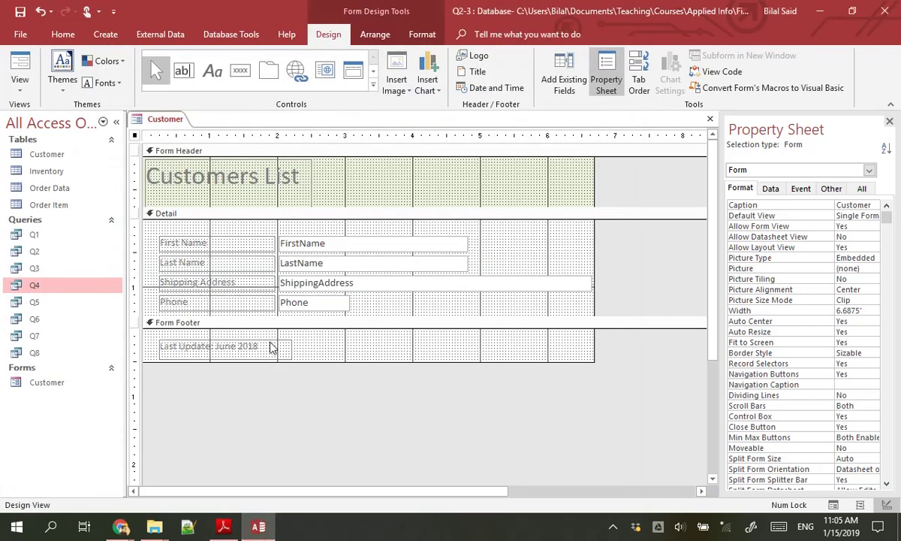
- Make the Last Update label italic
click(271, 348)
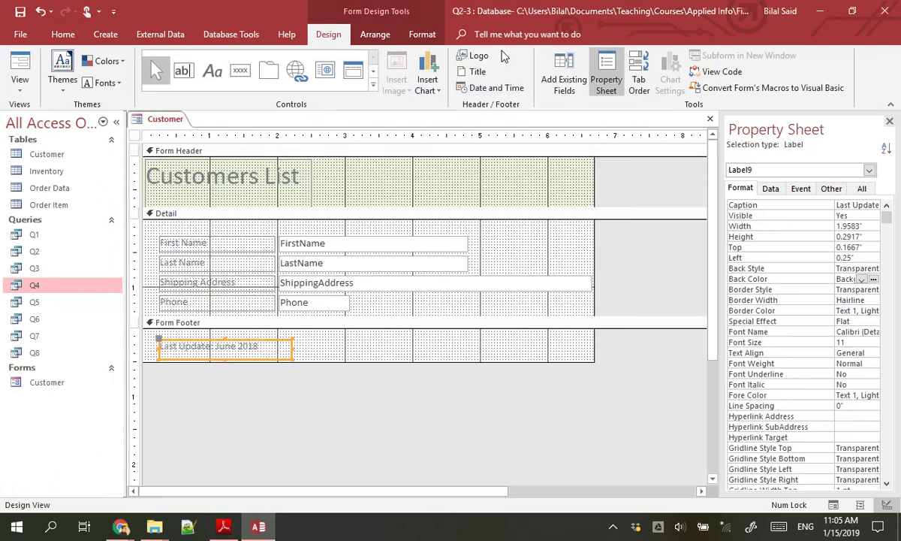
click(420, 34)
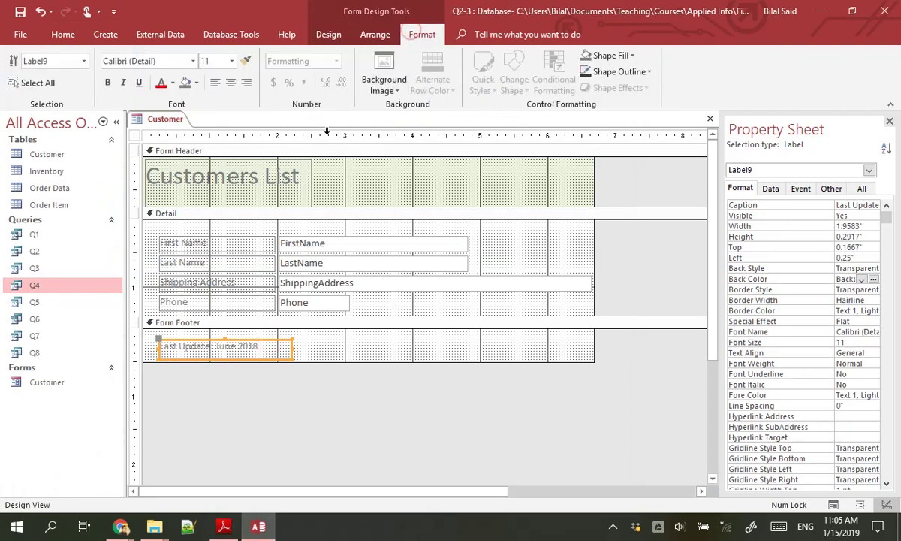
click(122, 83)
click(231, 385)
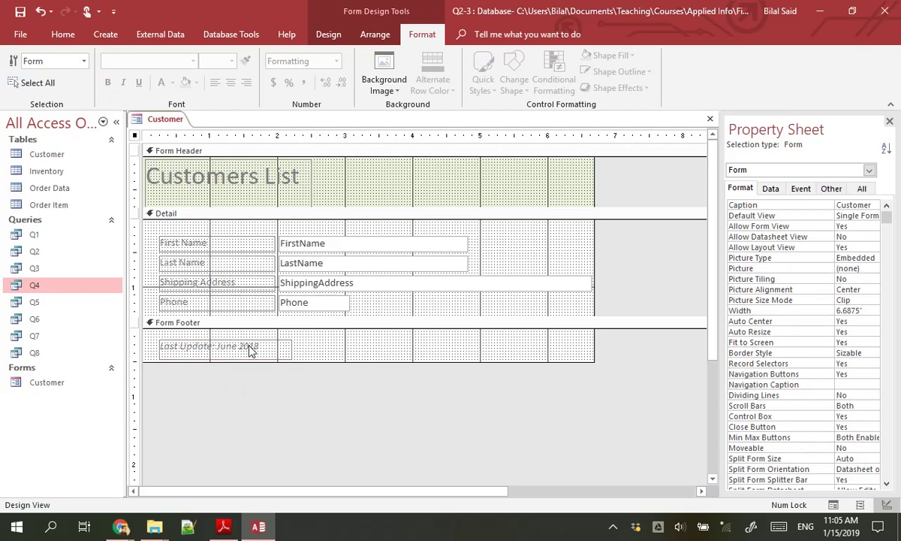
click(331, 323)
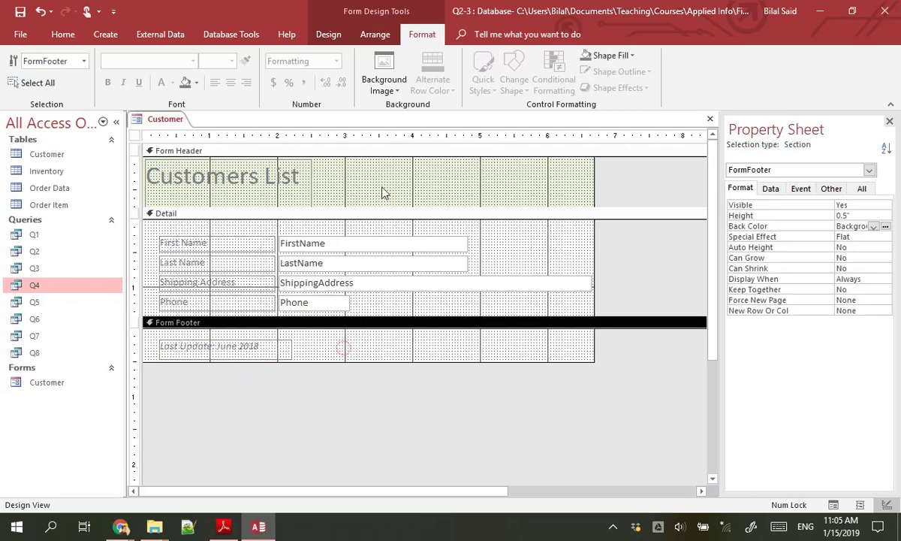
click(330, 35)
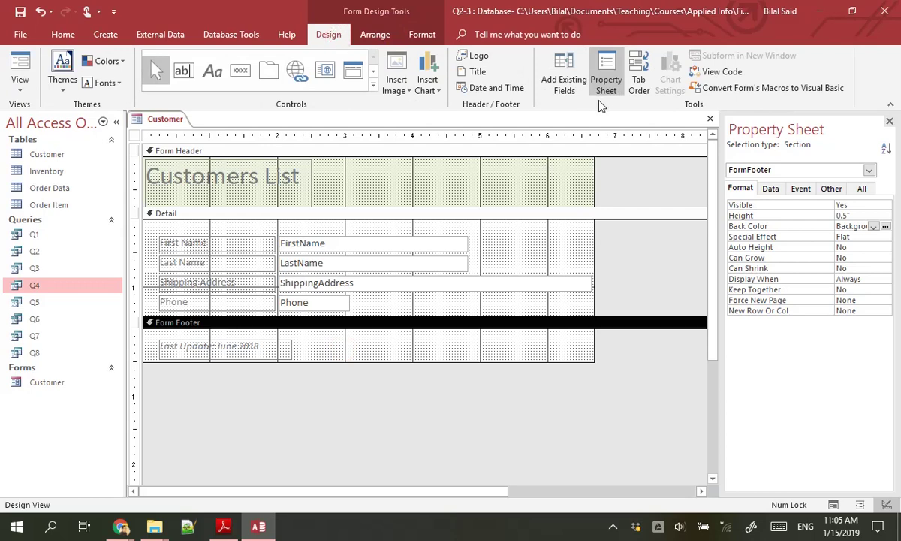
- Insert a date in 15-Jan-19 format without the time
click(493, 89)
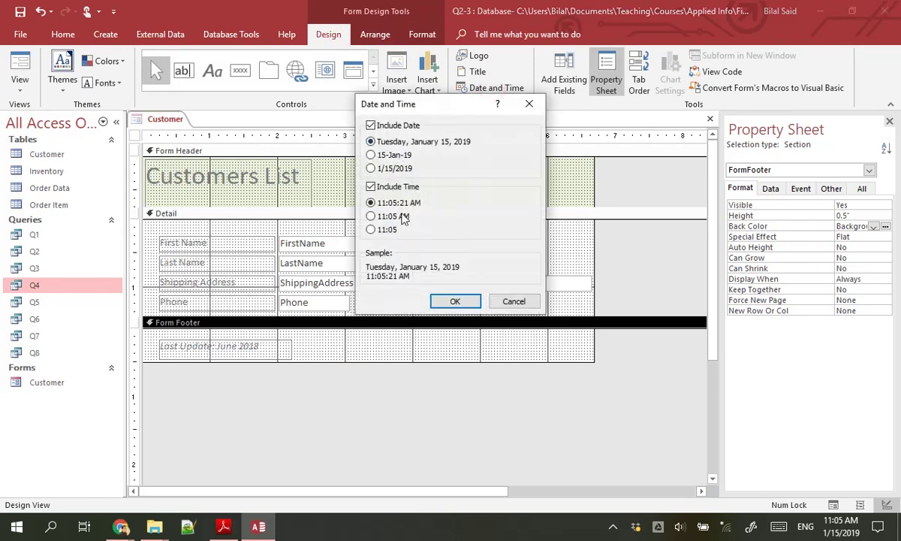
click(393, 155)
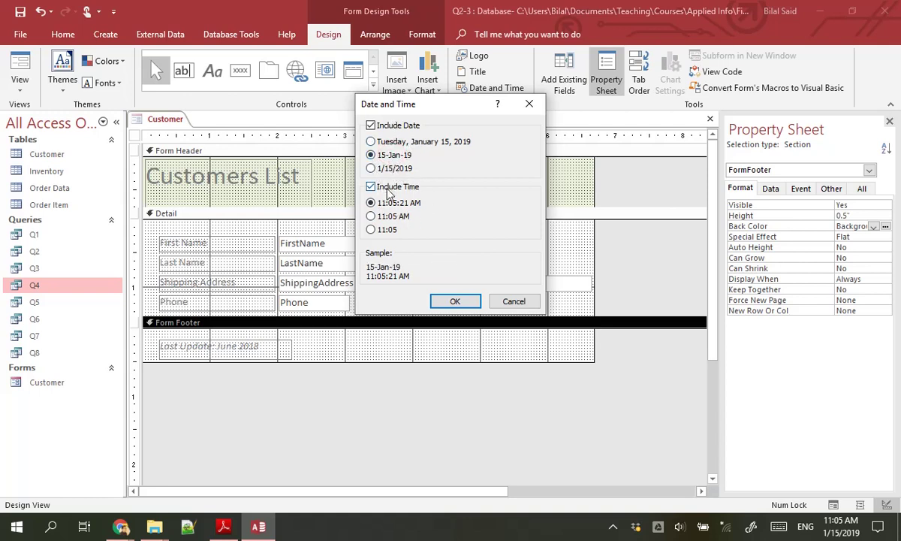
click(388, 191)
click(454, 301)
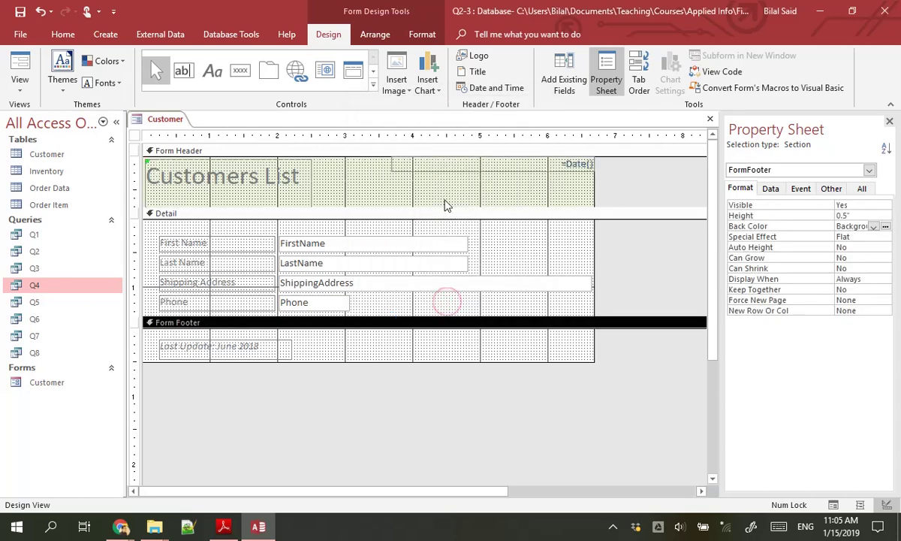
- Move the date box into the Form Footer and view the Customer form in Form View
click(538, 168)
drag(534, 177, 530, 358)
click(410, 417)
click(19, 68)
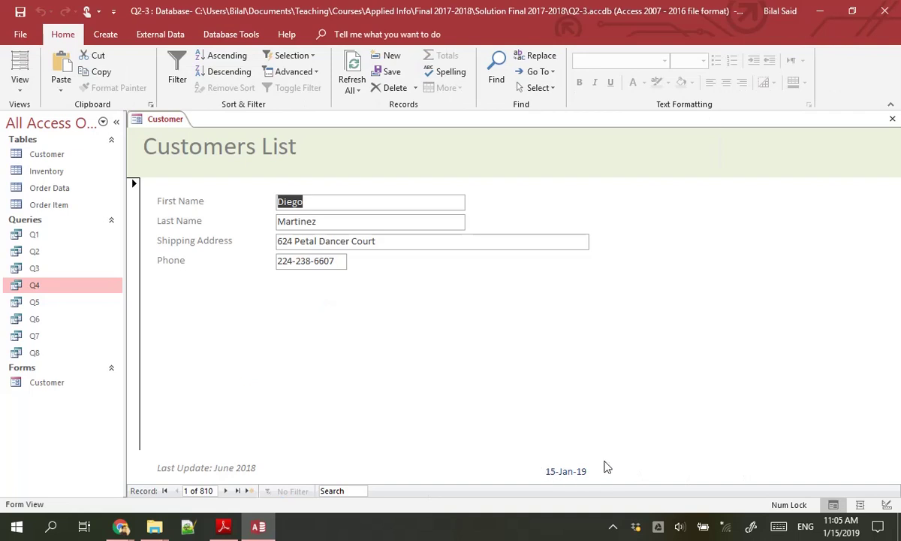
- Return to Design View and delete the date box from the Customer form footer
click(29, 90)
click(53, 176)
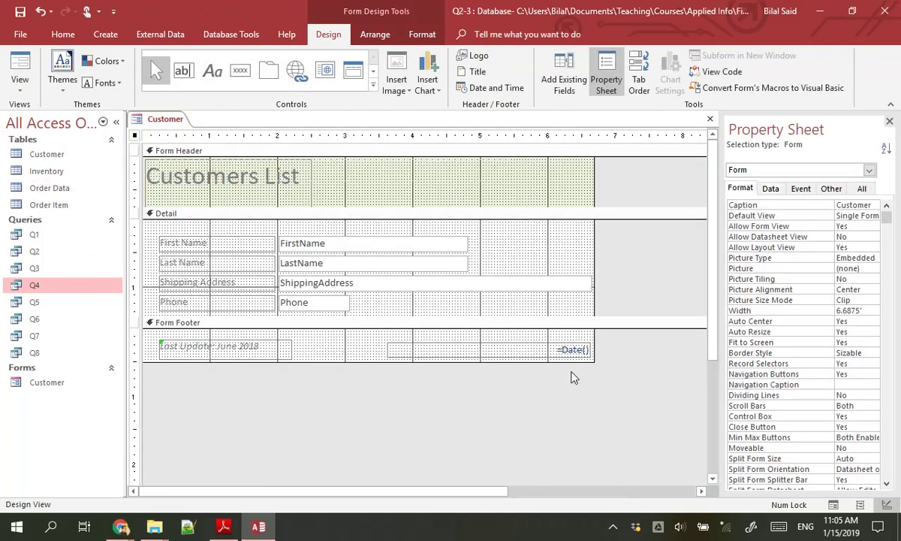
click(563, 351)
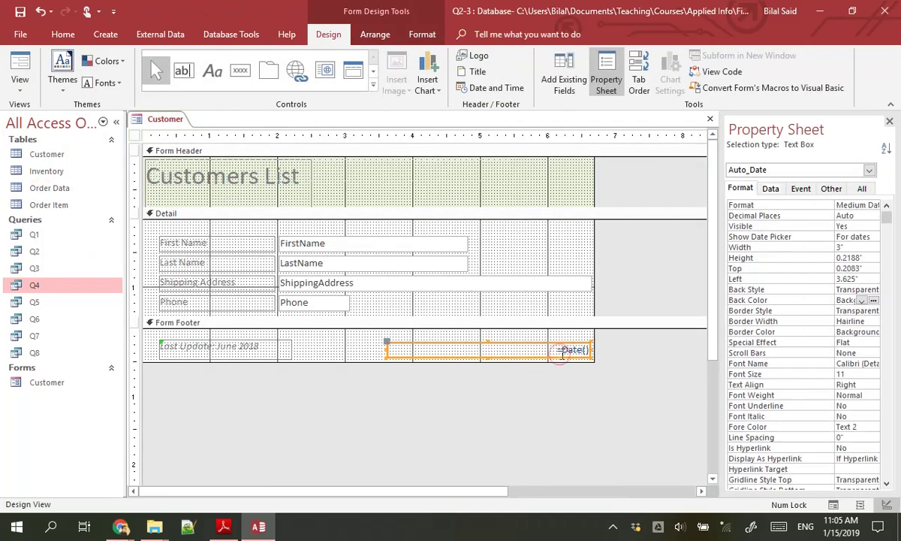
key(Delete)
click(501, 390)
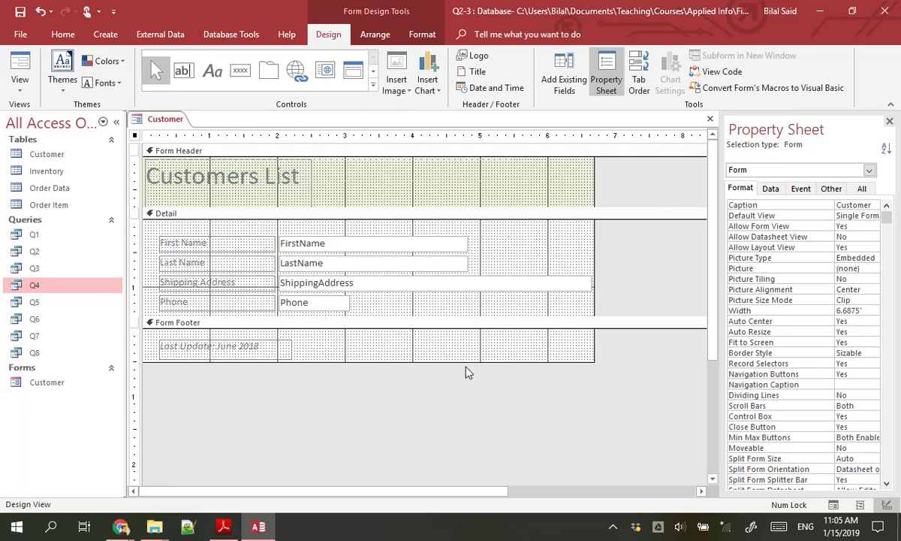
- Bring up Final.pdf and scroll down to the Inventory report instructions
click(223, 526)
scroll(351, 379, down, 1)
scroll(351, 379, down, 10)
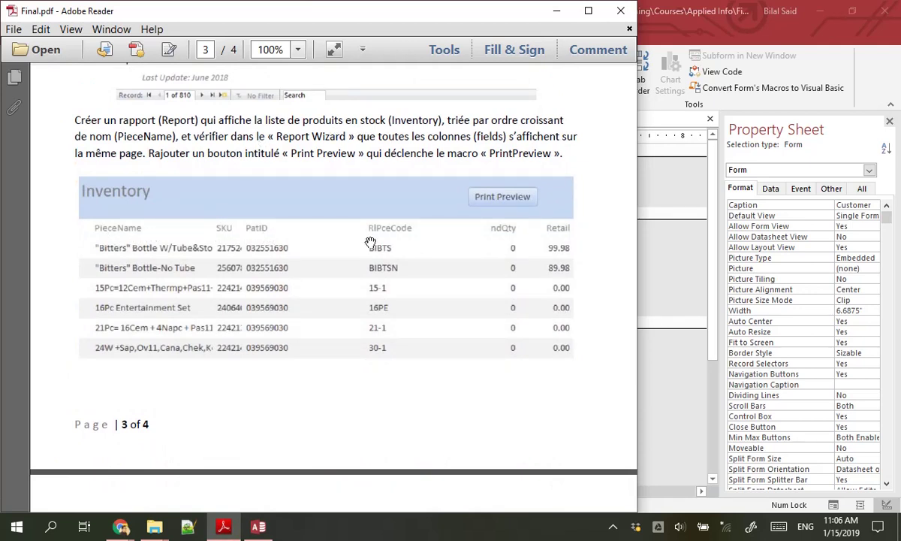
- Review the Inventory report requirements in Final.pdf, then minimize Adobe Reader
scroll(510, 225, up, 2)
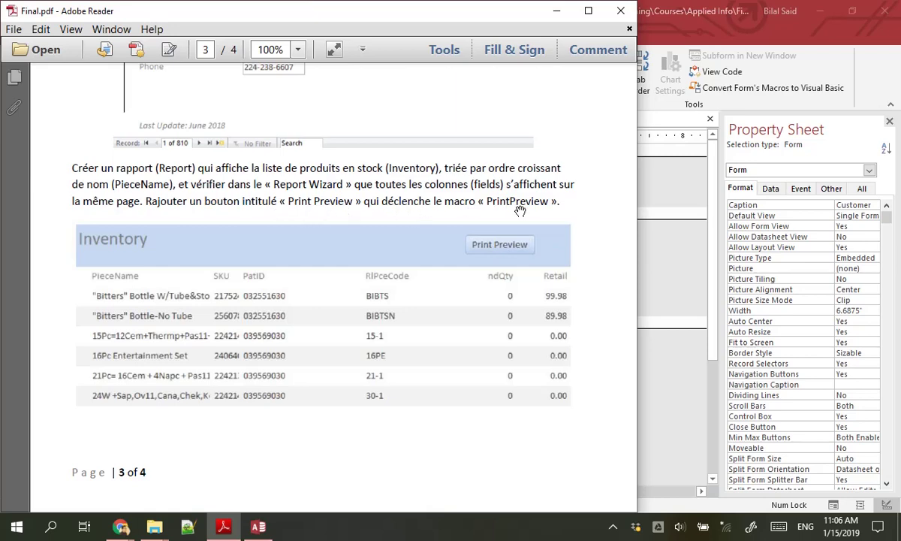
click(554, 11)
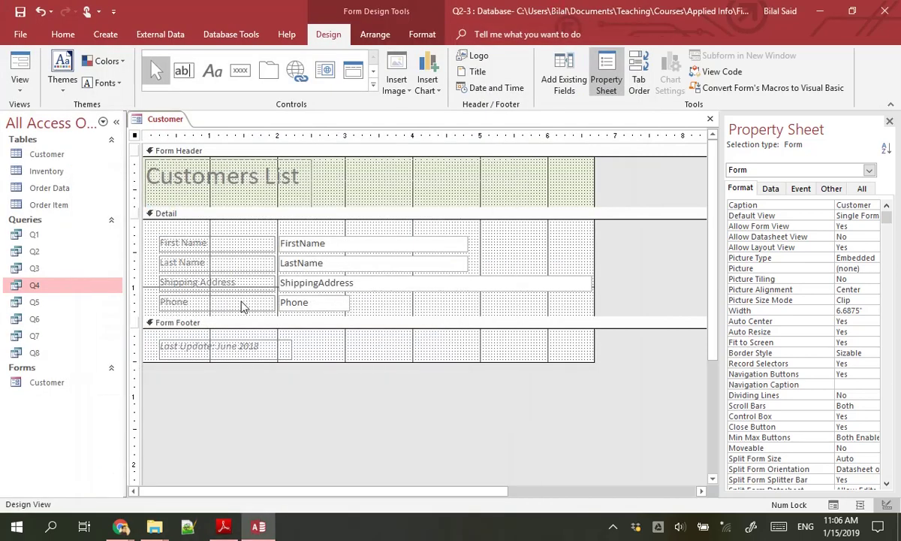
- Close the Customer form and start the Report Wizard
click(180, 120)
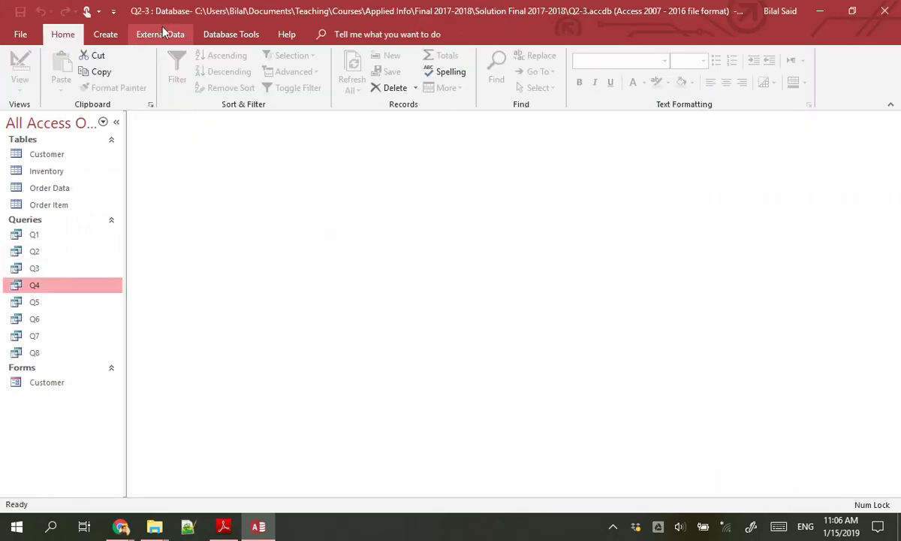
click(105, 35)
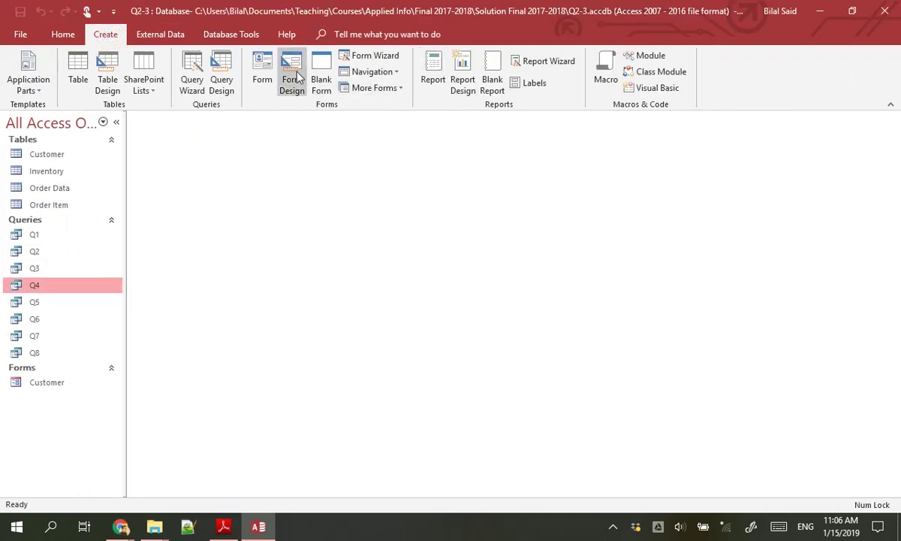
click(535, 68)
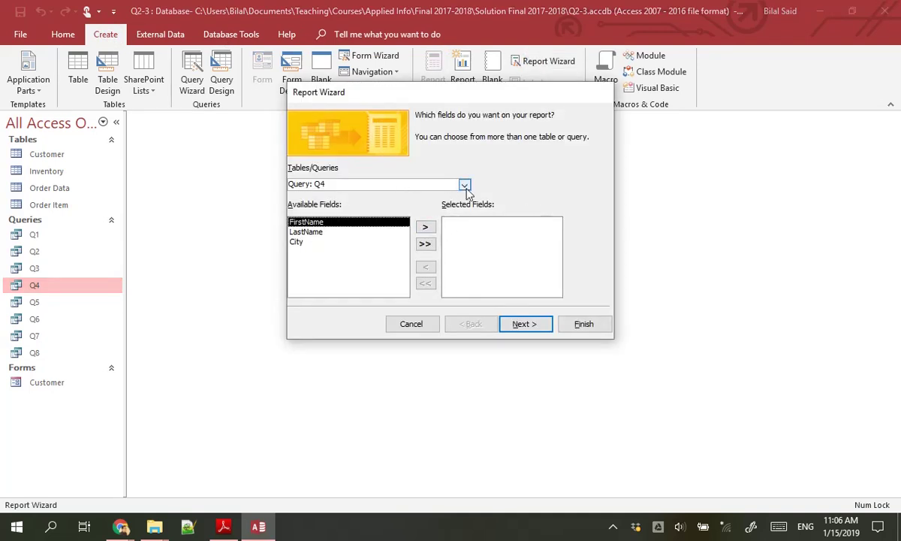
- Use the Inventory table as the report source with all six fields selected
click(465, 186)
scroll(466, 201, up, 1)
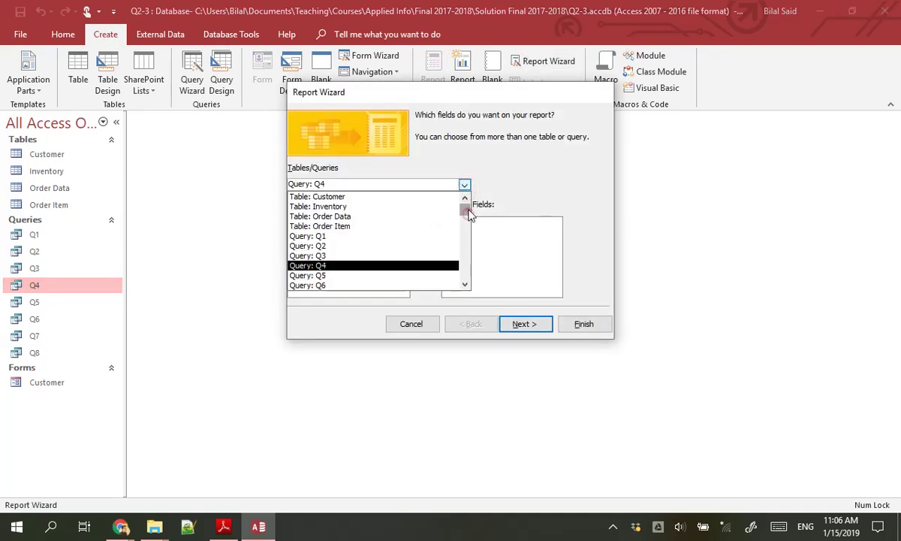
click(365, 207)
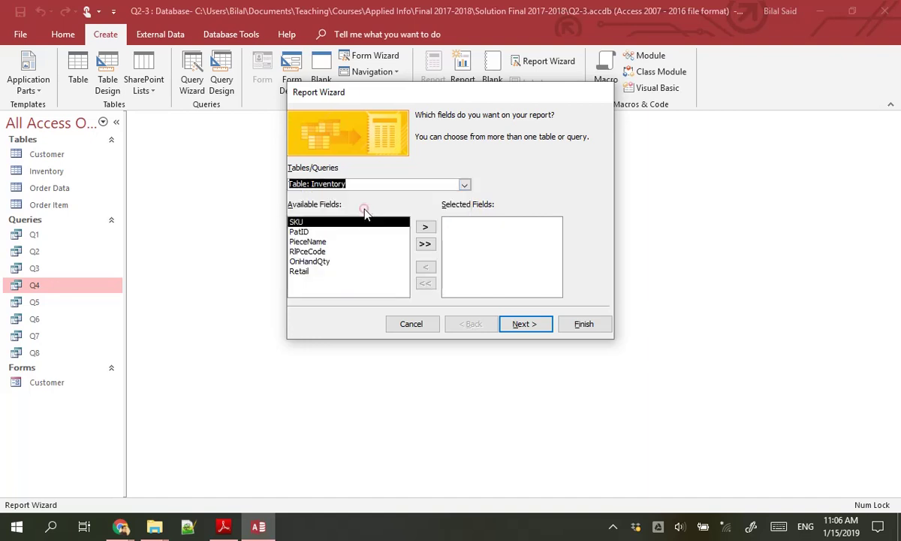
click(425, 243)
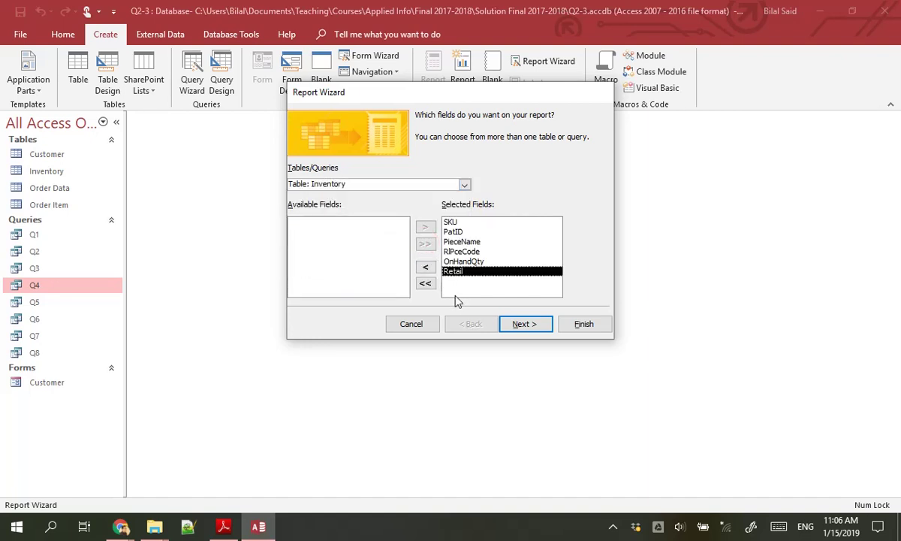
click(516, 327)
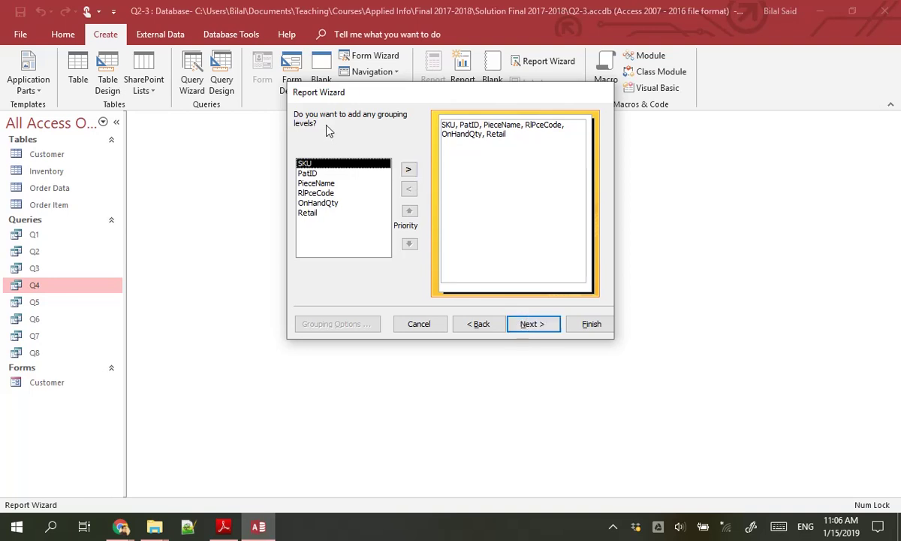
- Sort by PieceName ascending, use a tabular portrait layout, and finish the report titled Inventory
click(529, 328)
click(544, 162)
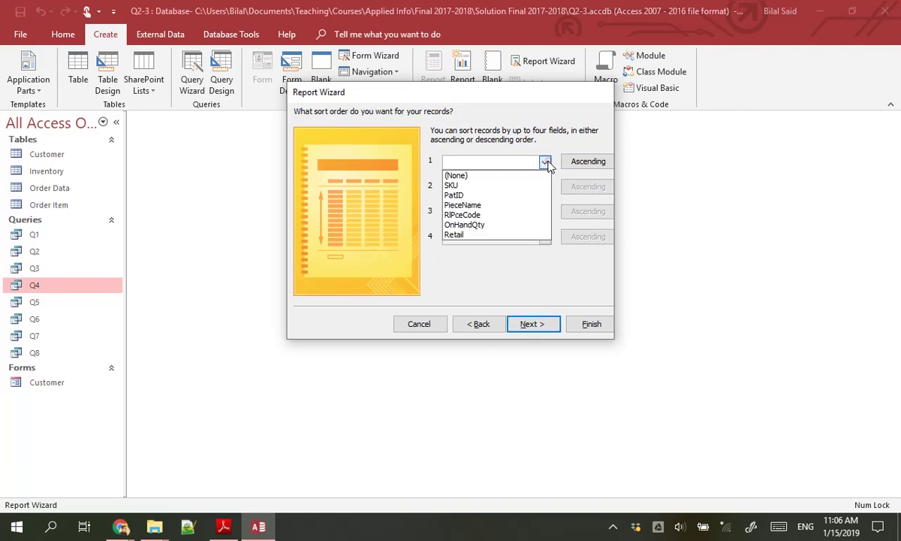
click(499, 202)
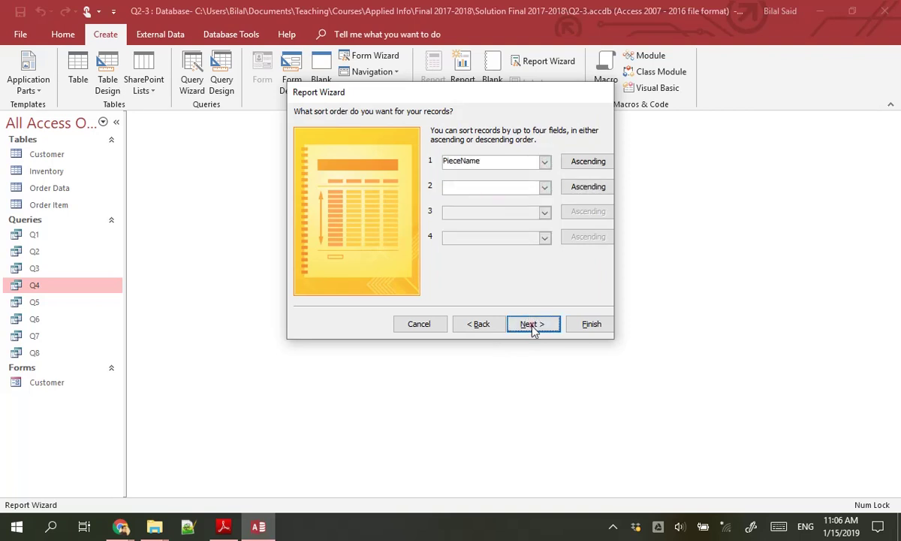
click(531, 323)
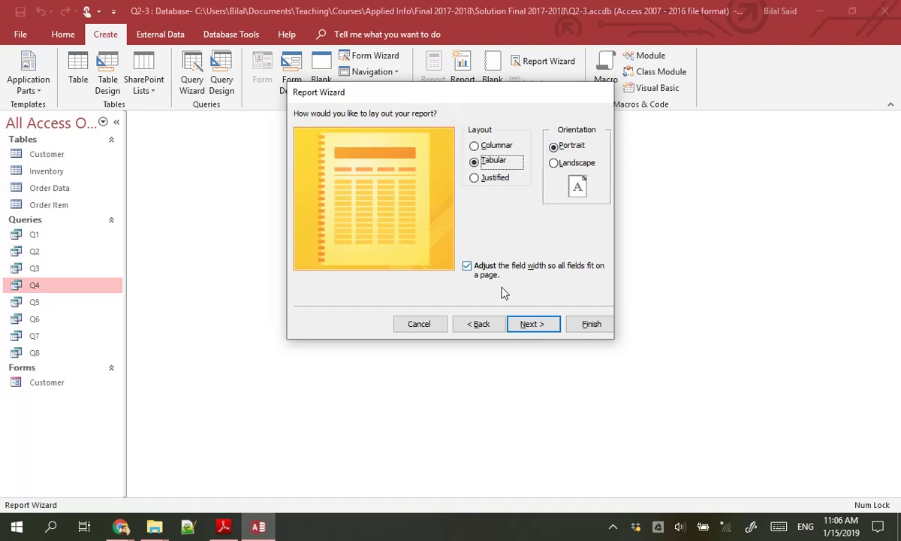
click(529, 322)
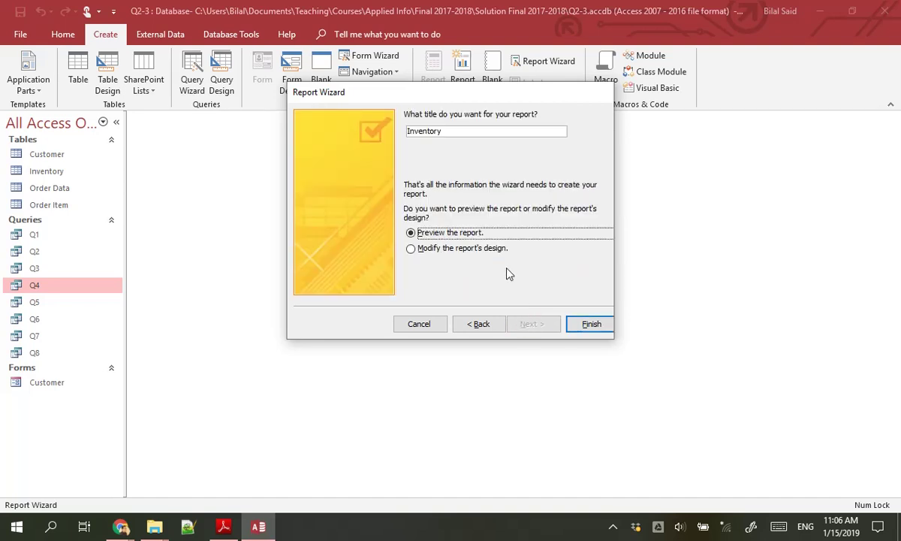
click(595, 324)
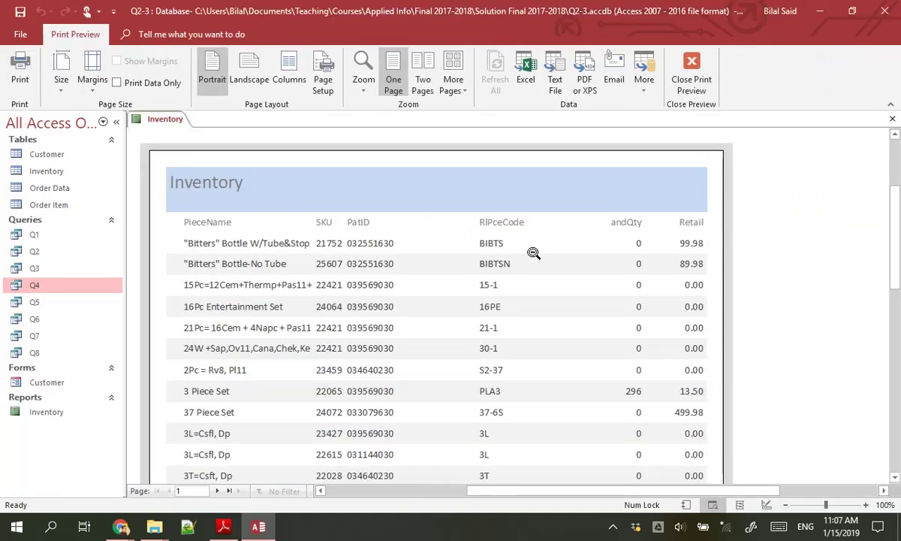
- Zoom the Inventory preview, cancel printing, and close Print Preview into Design View
click(533, 253)
click(529, 245)
scroll(447, 202, up, 5)
click(20, 67)
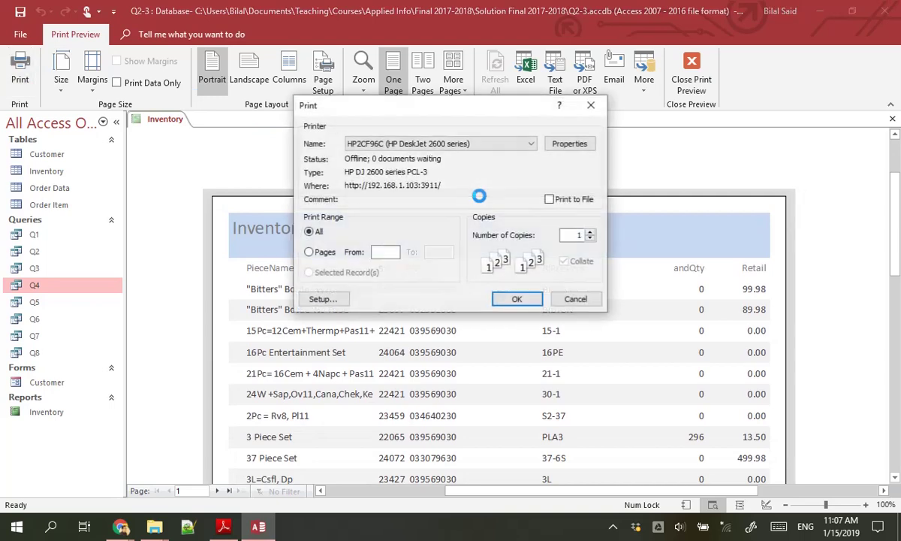
click(575, 297)
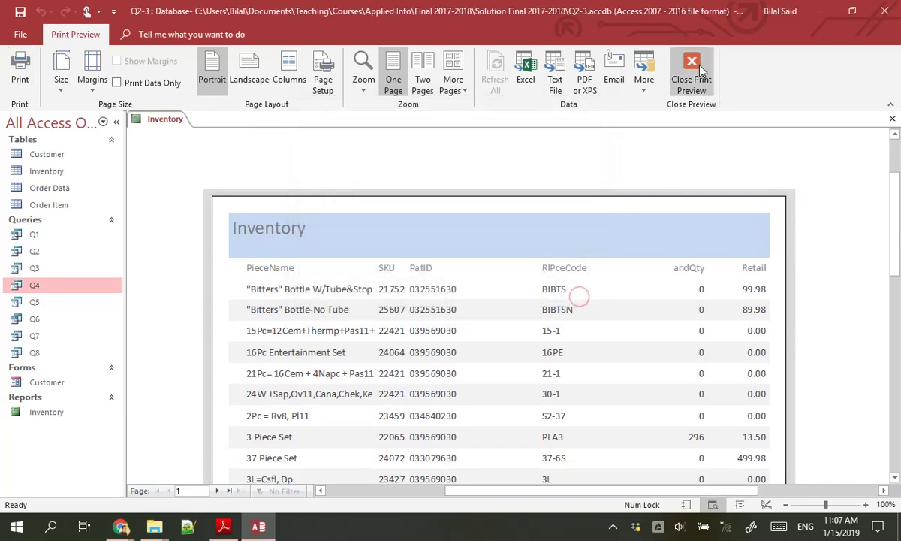
click(691, 75)
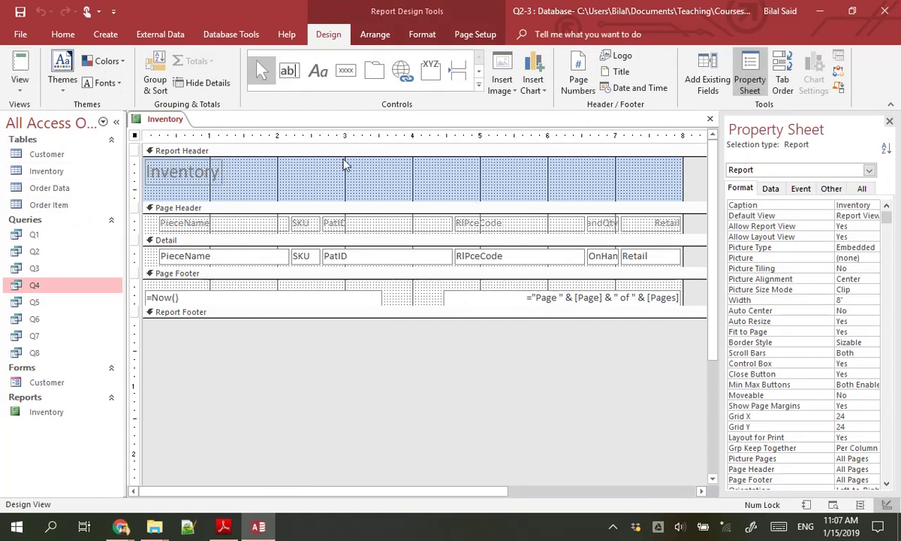
- Draw a command button in the Report Header captioned 'Print Preview'
click(347, 73)
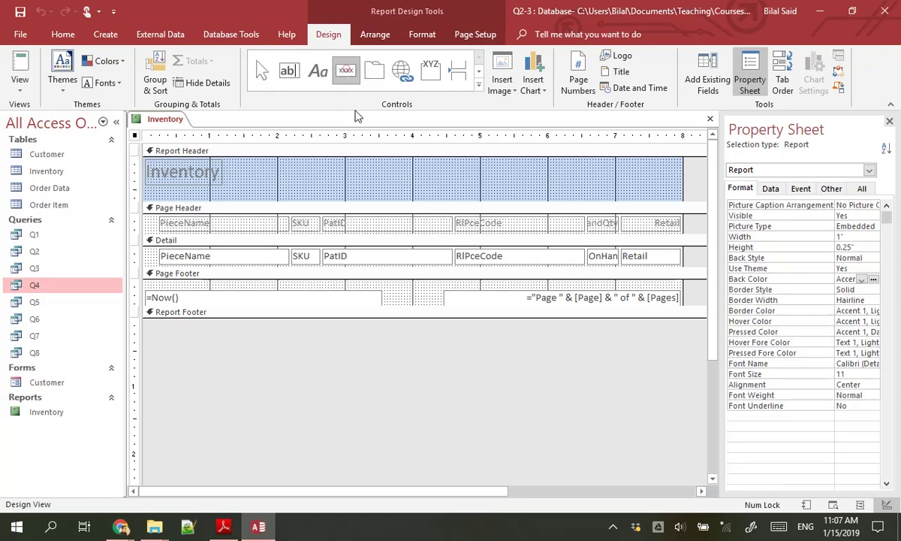
drag(507, 171, 595, 193)
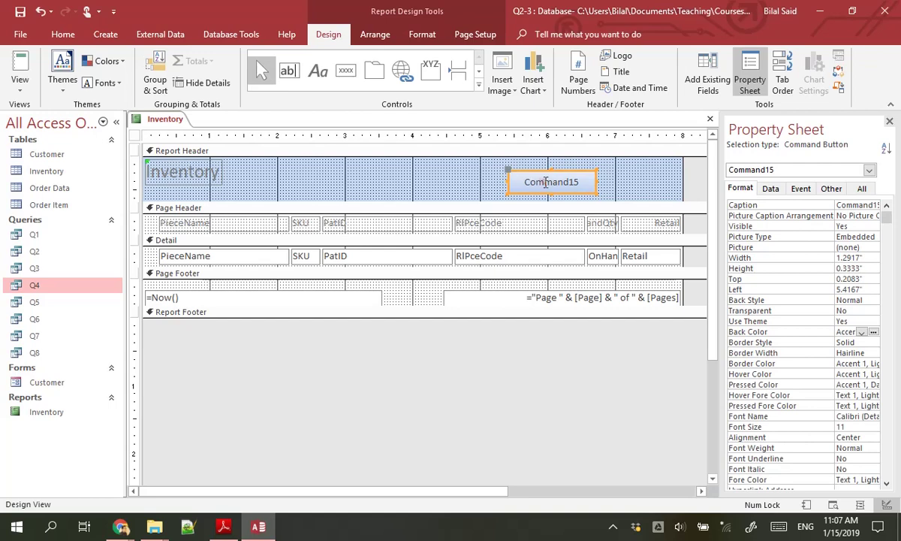
double_click(546, 182)
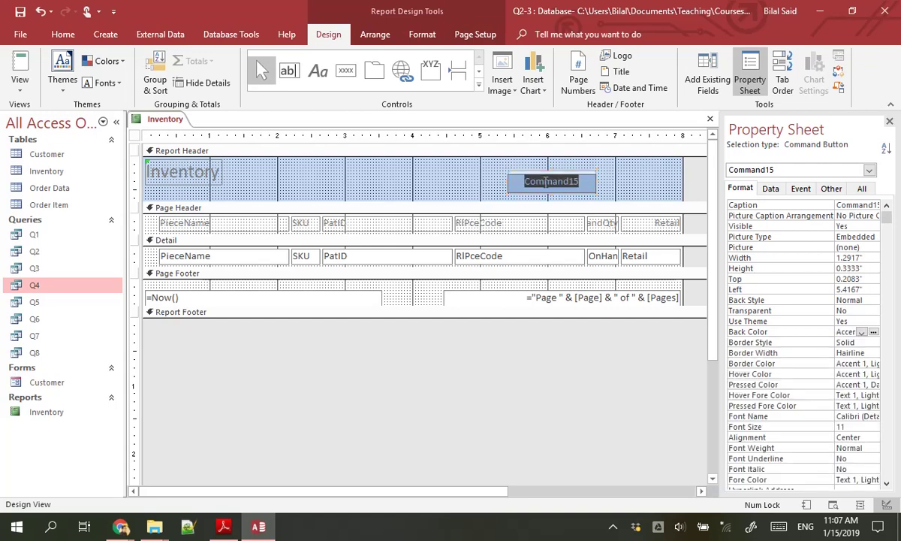
text(Prin)
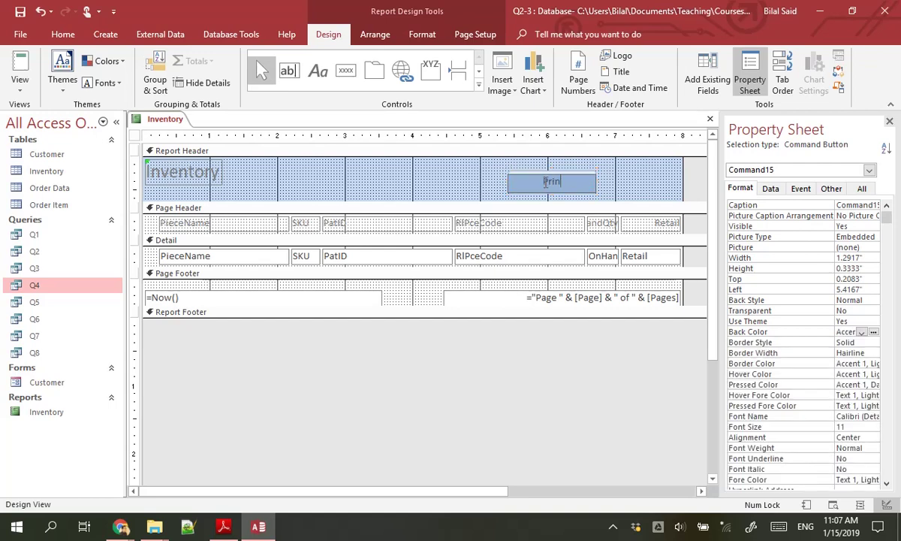
text(t Preview)
key(Return)
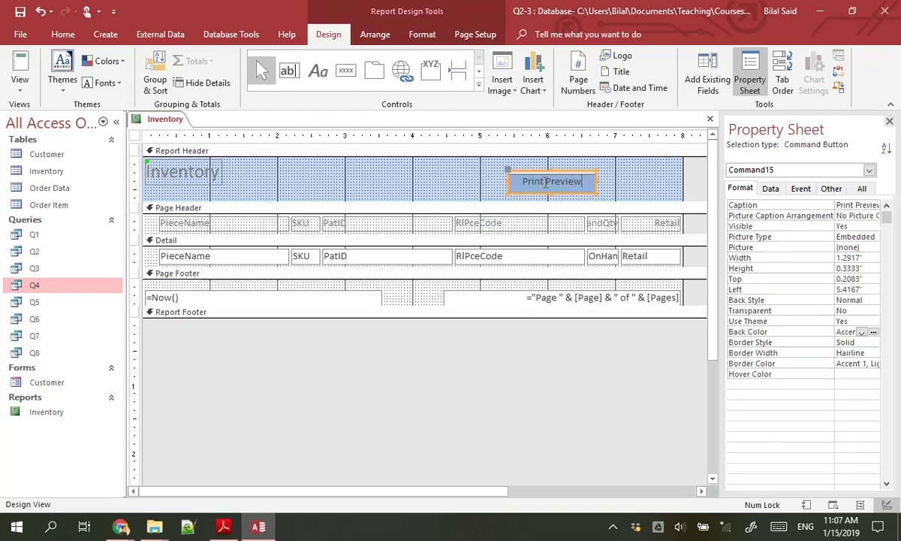
click(800, 188)
- Build the button's On Click macro with RunMenuCommand PrintPreview, then save and close it
click(885, 205)
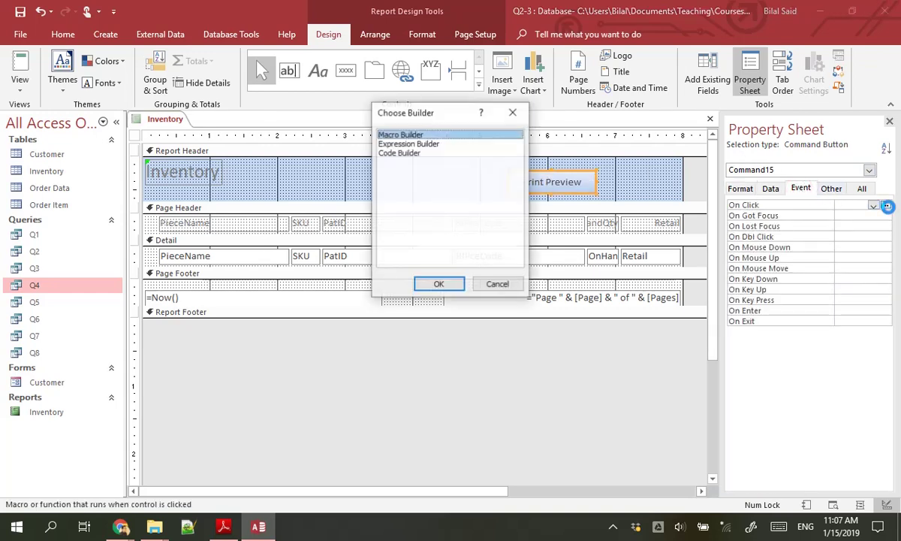
click(438, 284)
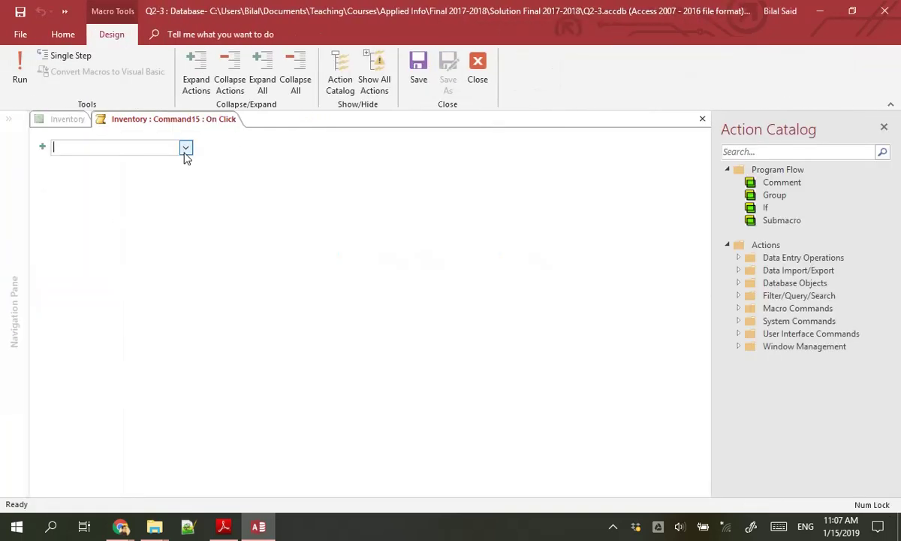
click(186, 147)
drag(185, 213, 183, 306)
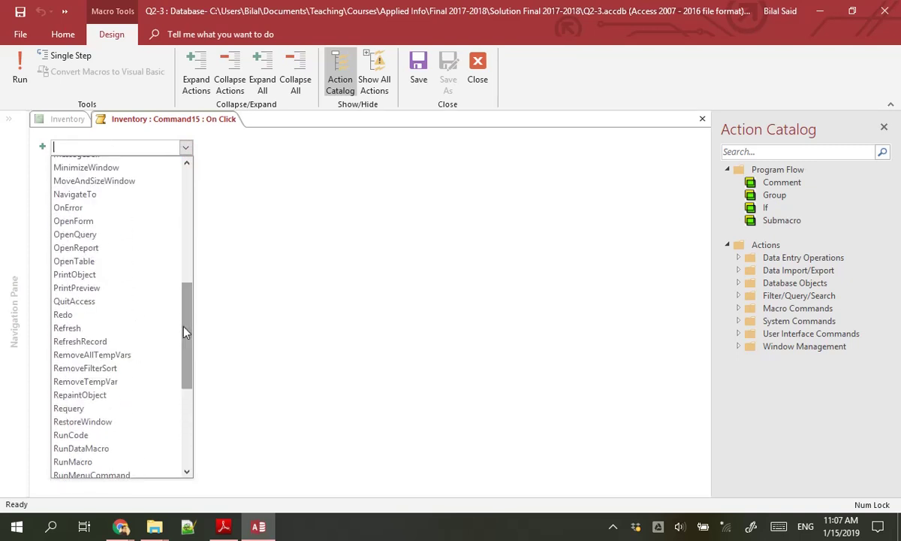
click(110, 287)
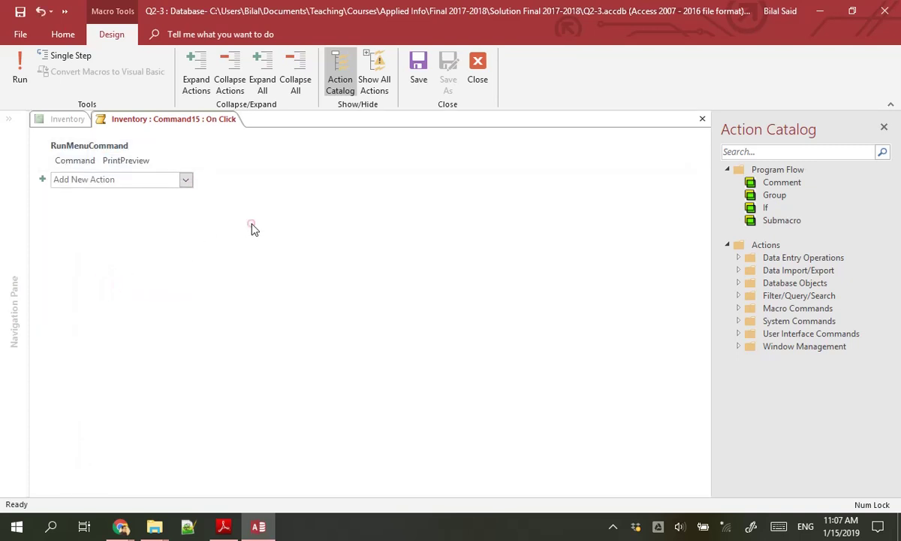
click(478, 71)
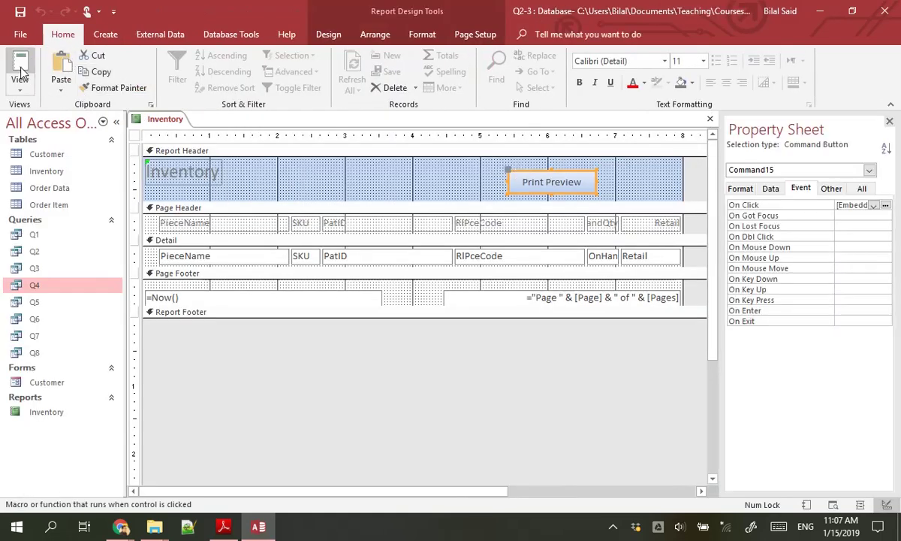
- Test the Inventory report's Print Preview button in Report View, then close the preview
click(21, 69)
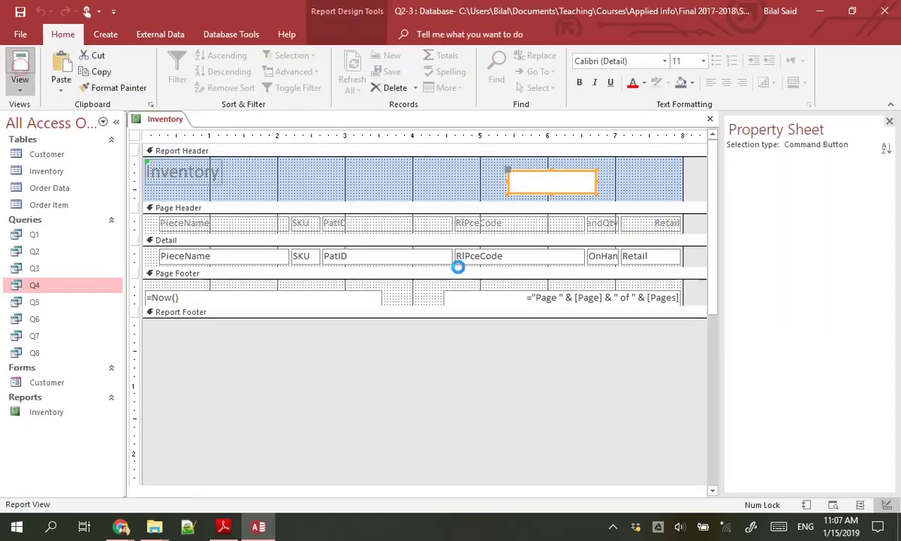
click(546, 171)
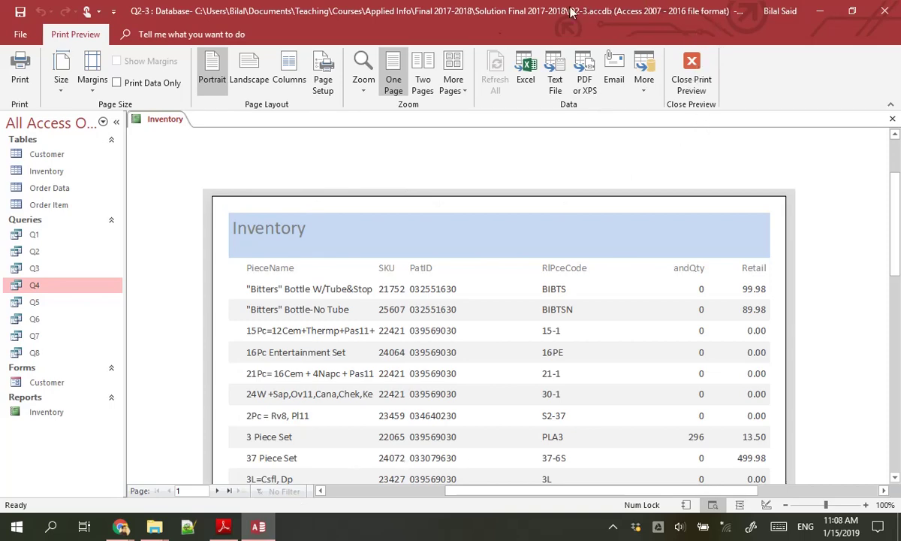
click(223, 527)
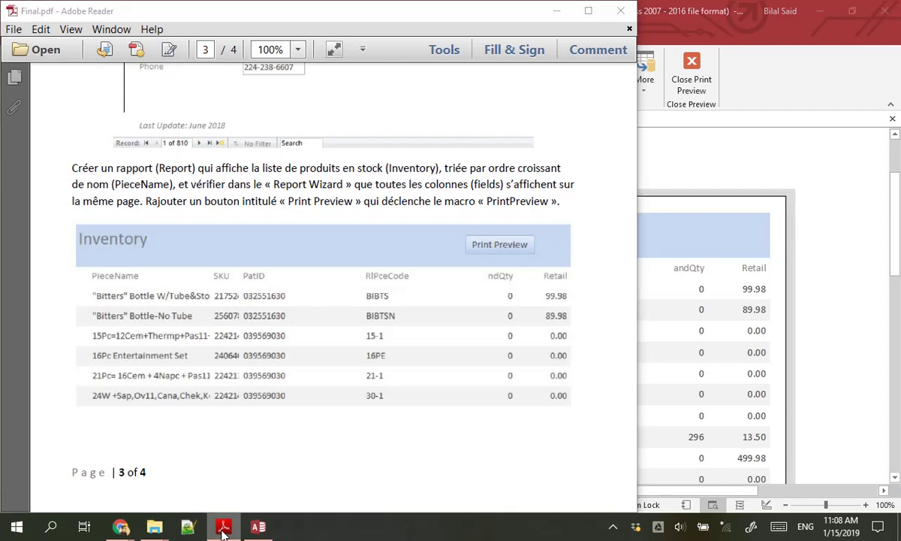
click(223, 527)
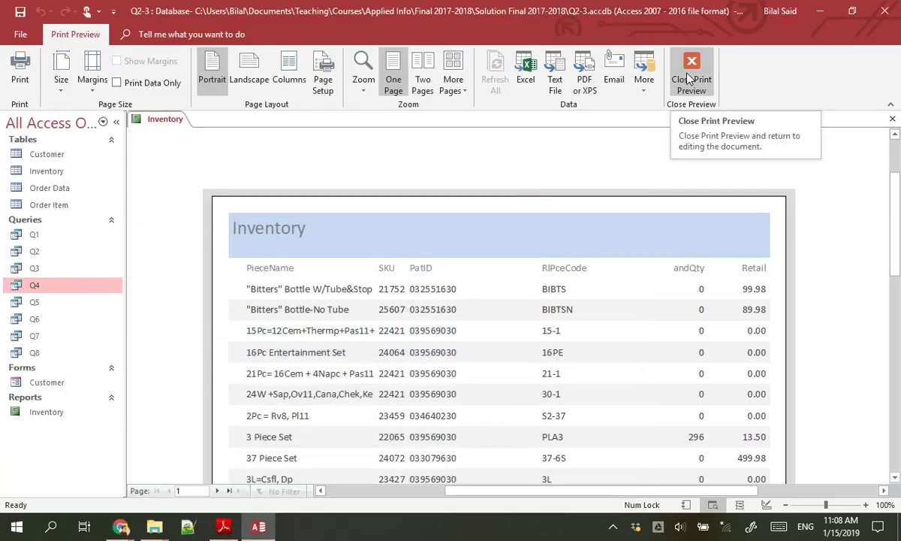
click(688, 79)
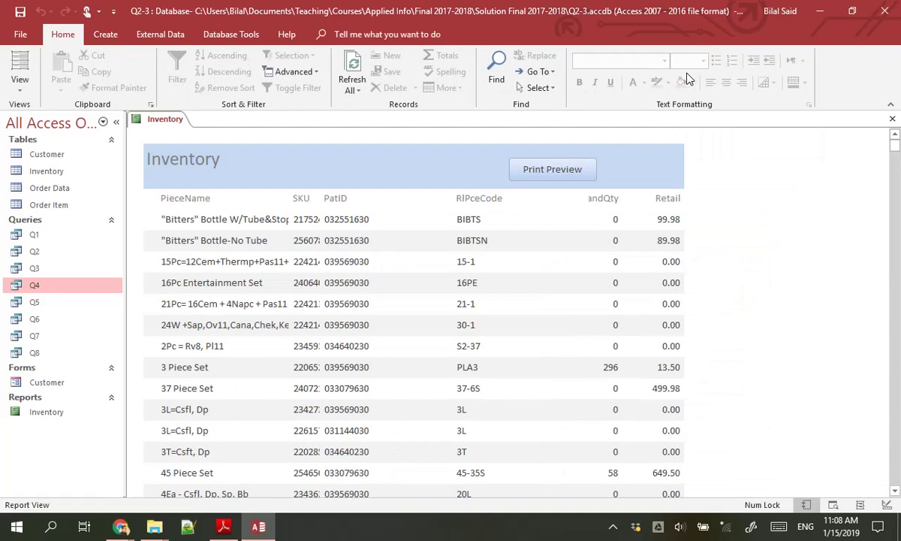
- Close Access and save the Inventory report's design changes
click(788, 196)
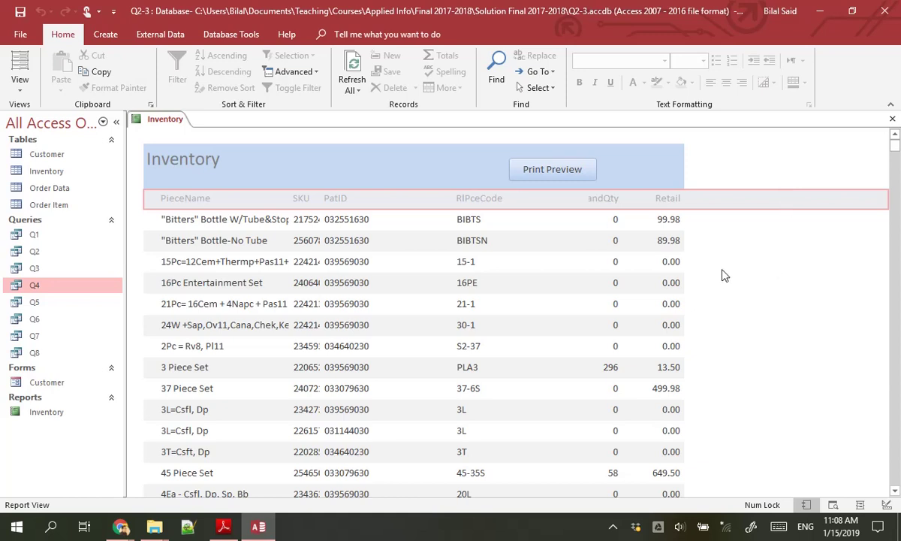
click(883, 15)
click(398, 302)
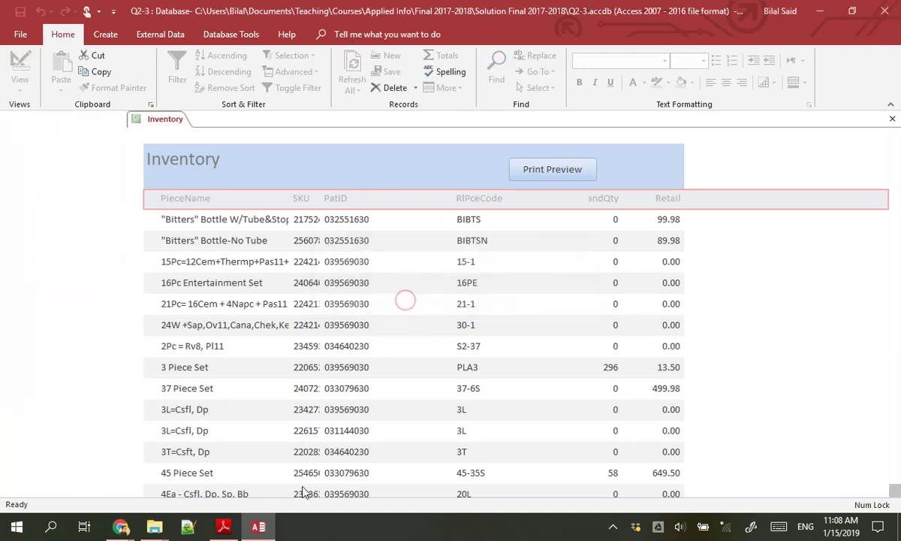
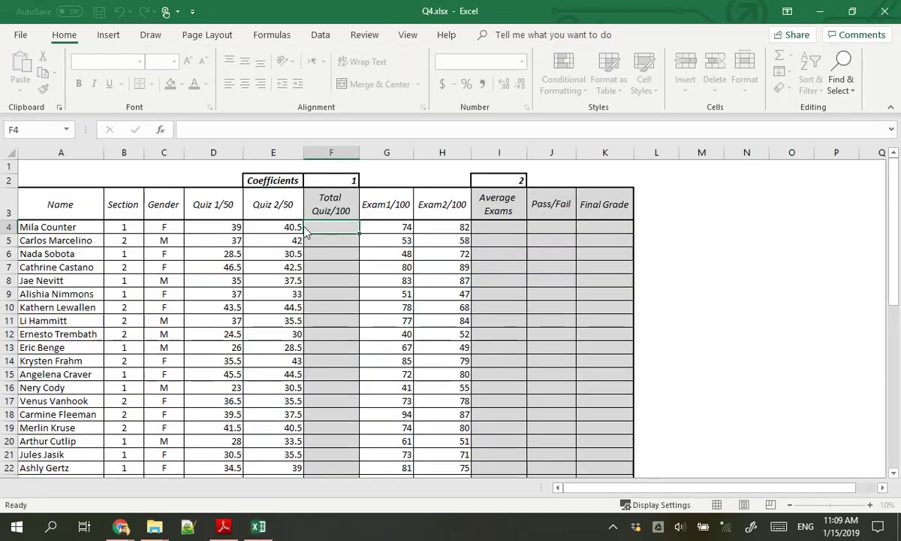
- Enter =D4+E4 in F4 to total the first student's Quiz 1 and Quiz 2 scores
click(328, 233)
text(=)
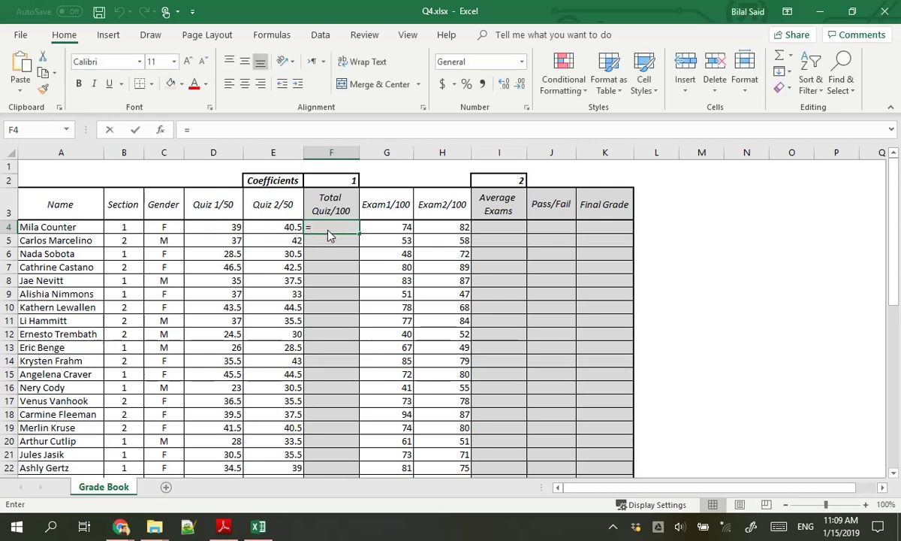
click(230, 229)
text(+)
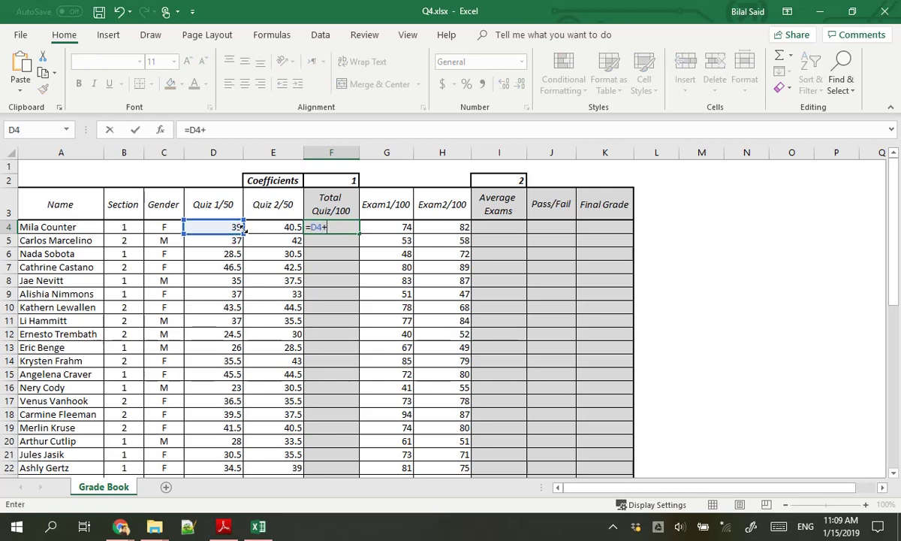
click(283, 229)
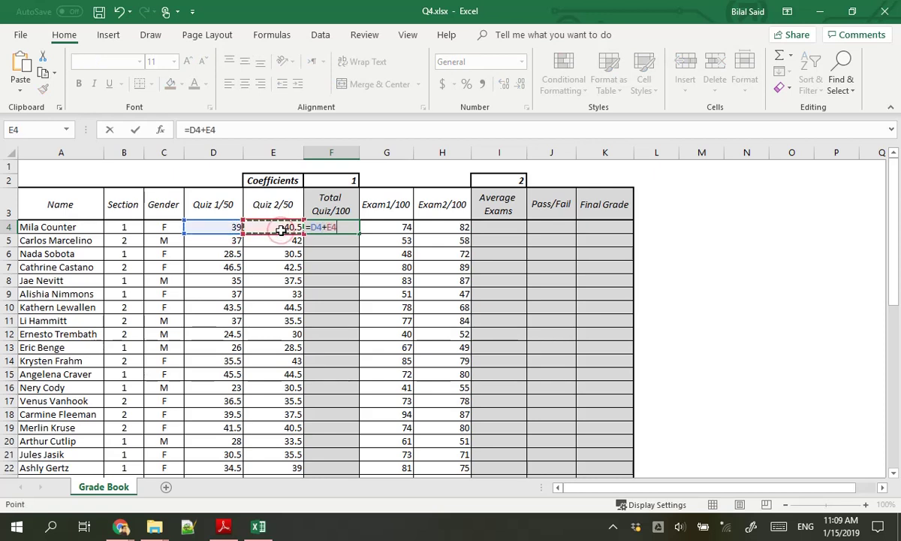
key(Return)
- Fill the F4 quiz total formula down column F to F40
click(350, 227)
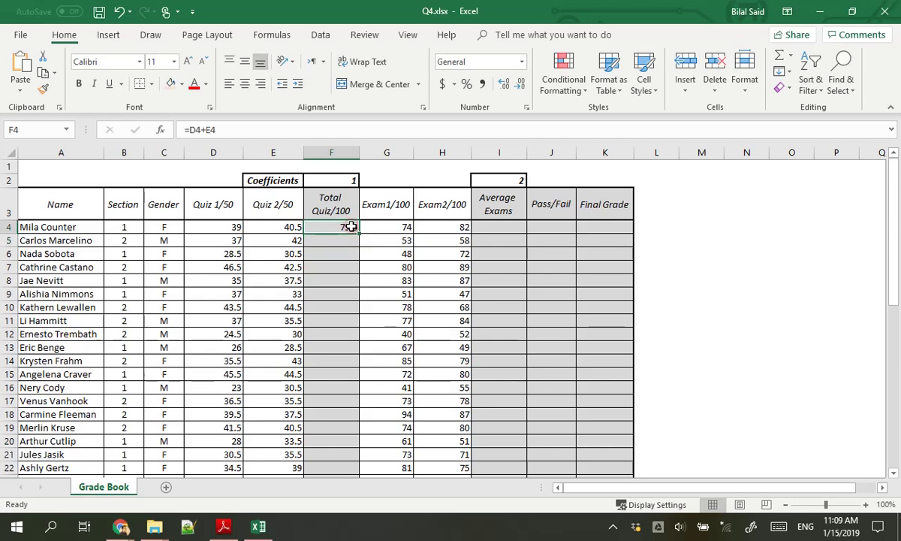
scroll(356, 210, down, 1)
double_click(359, 173)
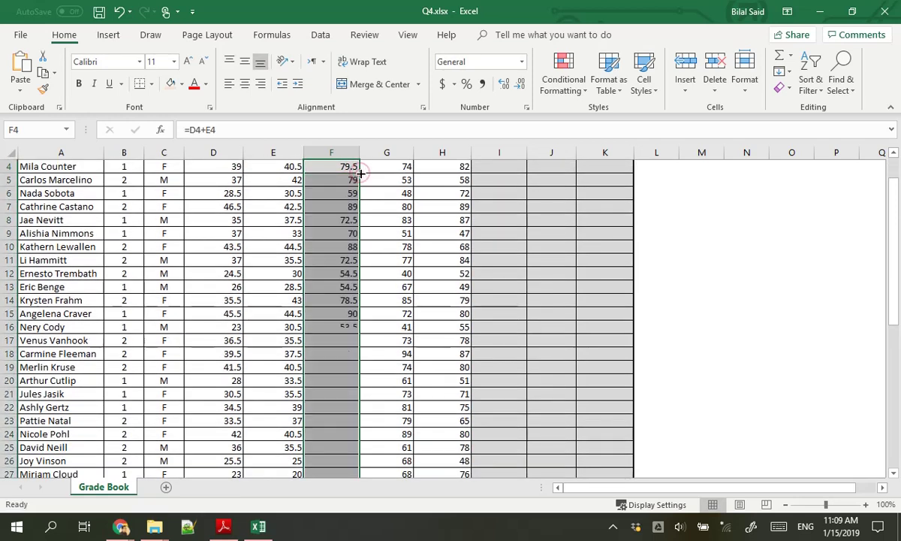
scroll(367, 244, down, 7)
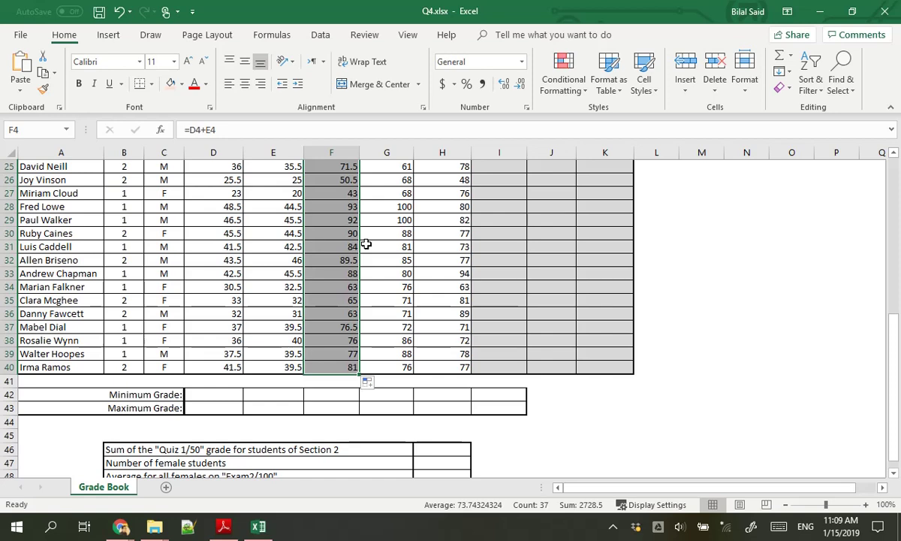
scroll(366, 244, up, 8)
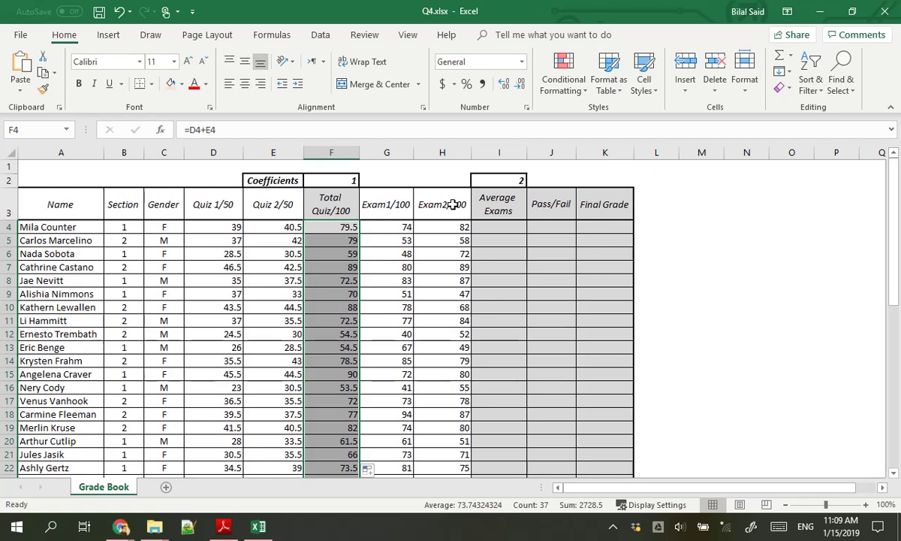
key(ctrl+z)
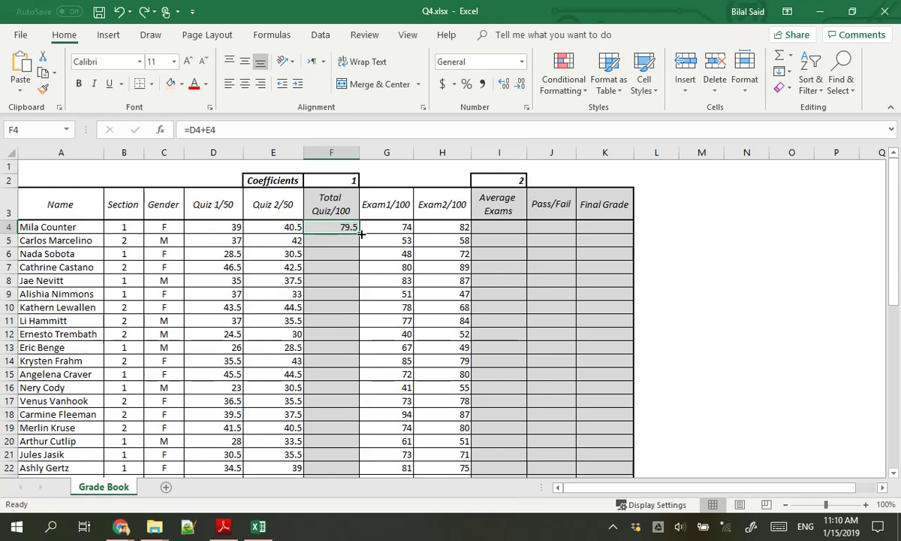
double_click(360, 233)
scroll(383, 255, down, 7)
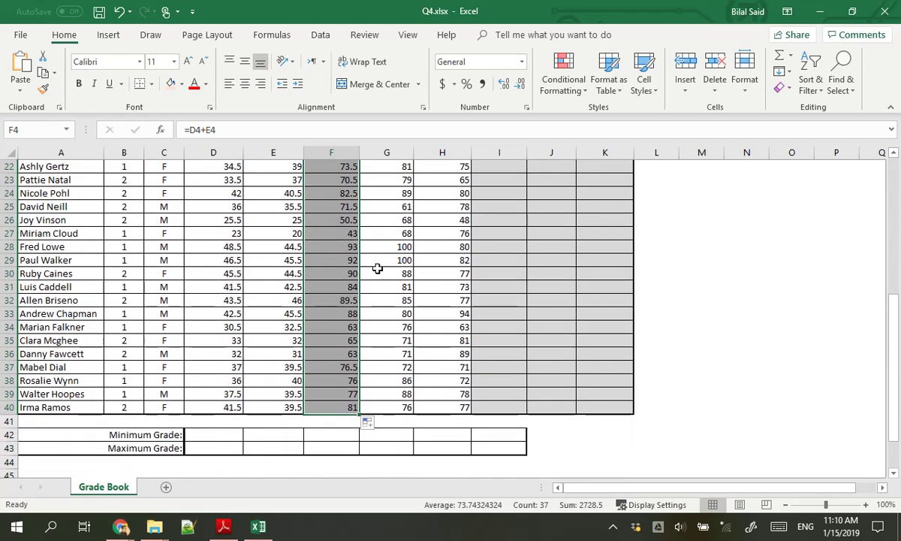
scroll(375, 262, up, 7)
- Select Average Exams cell I4 and bring up the Final.pdf instructions
click(492, 227)
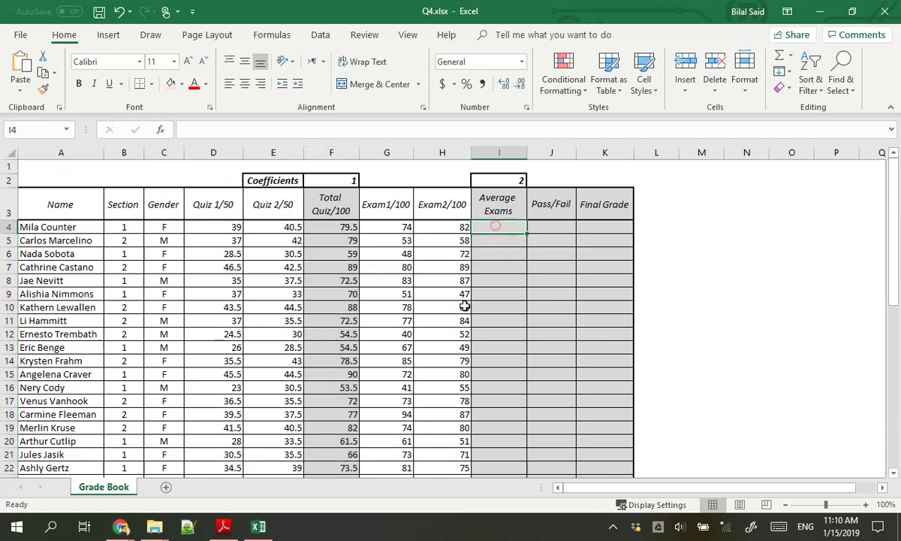
click(259, 527)
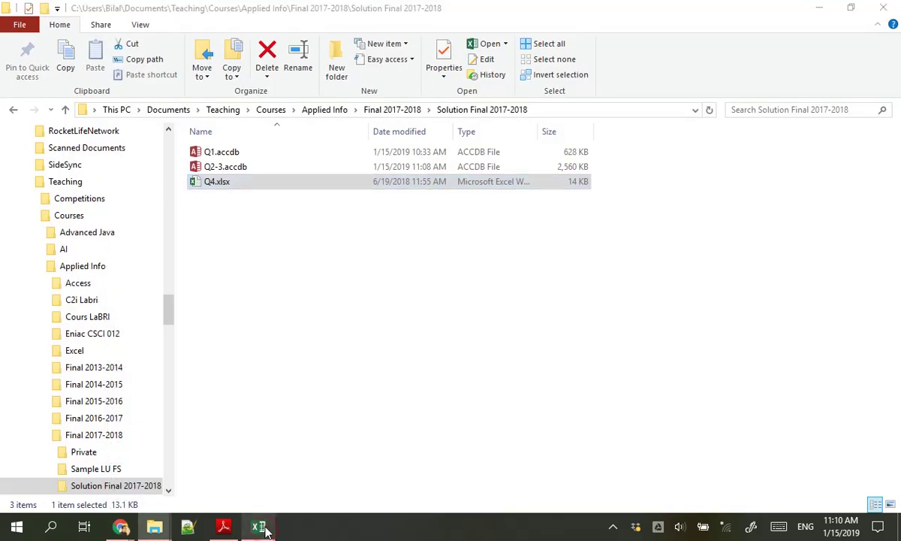
click(259, 527)
click(223, 527)
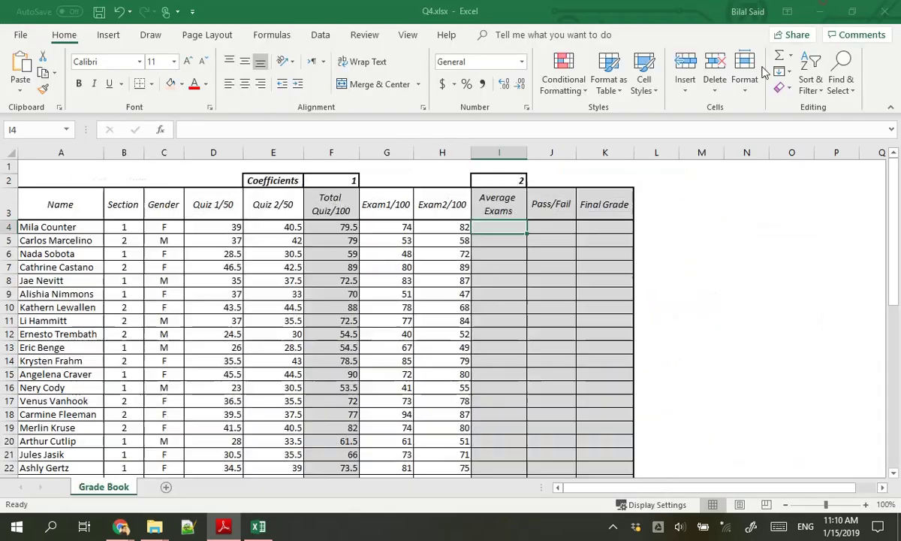
- Enter =AVERAGE(G4:H4) in I4 to average the first student's two exam scores
click(819, 8)
click(509, 228)
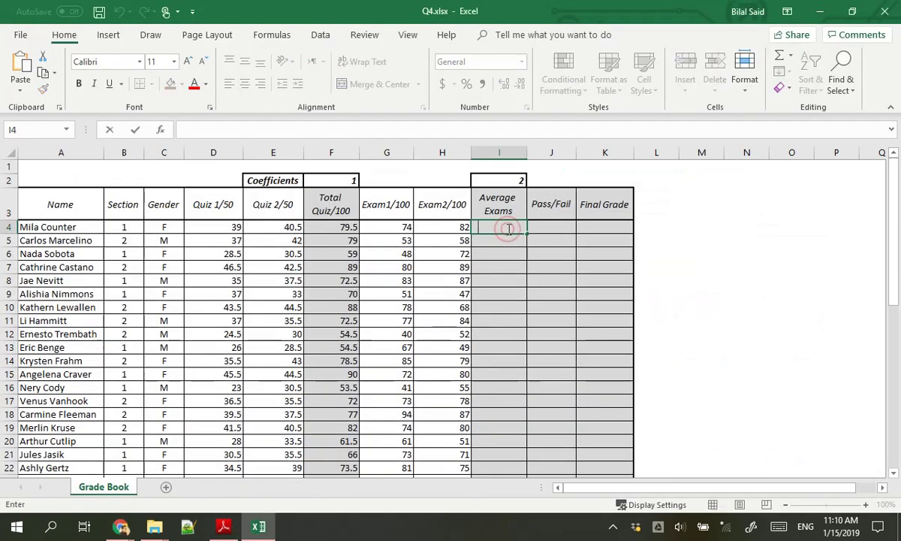
text(=Aver)
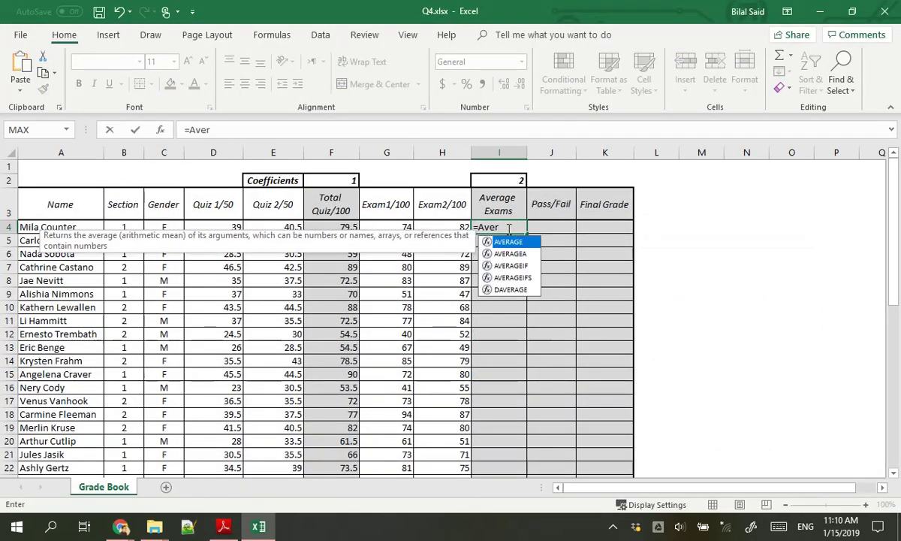
key(Tab)
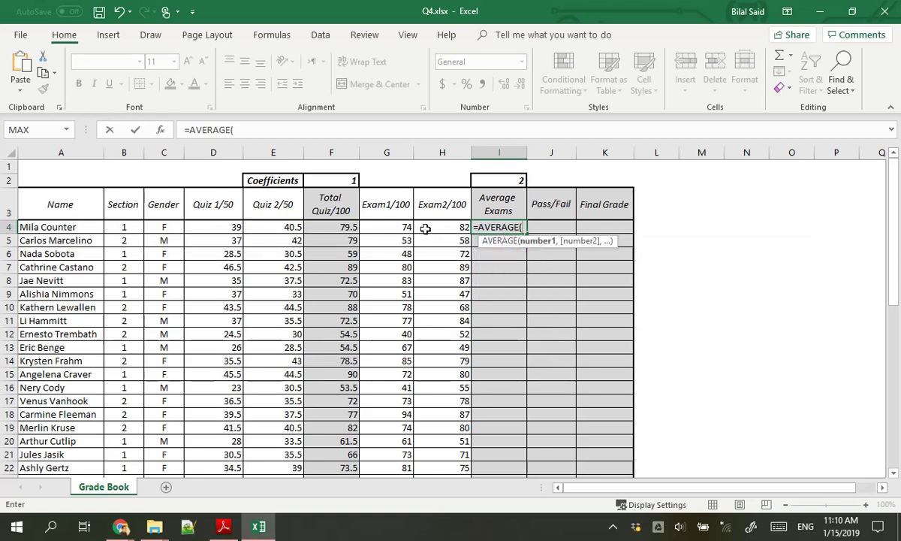
drag(394, 227, 447, 227)
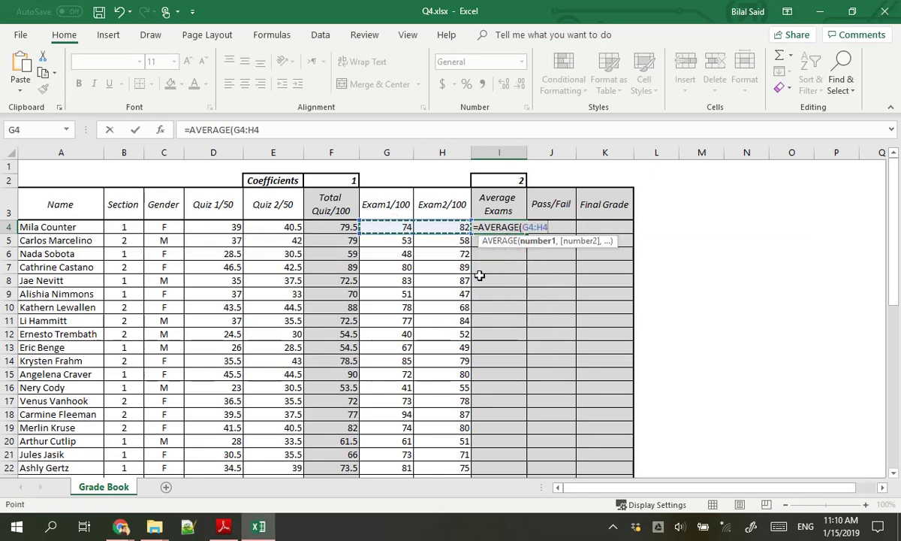
key(Return)
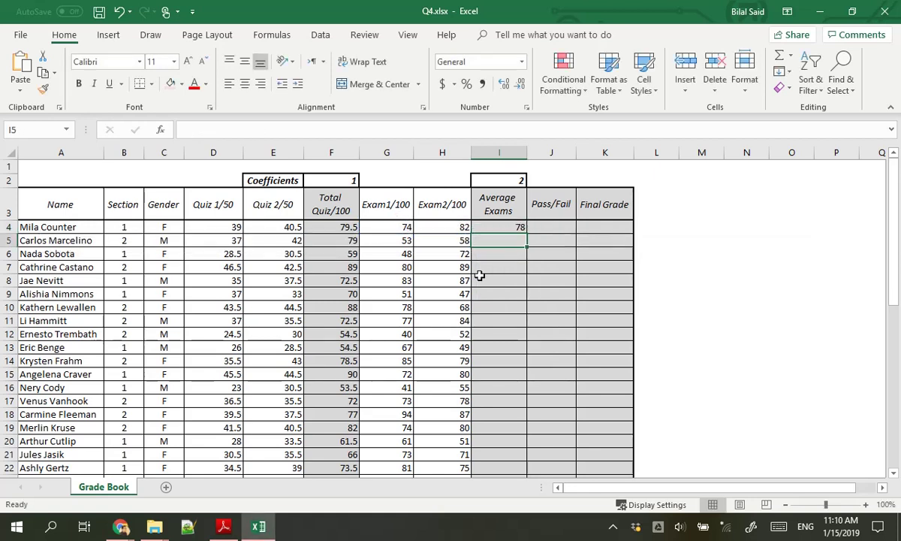
- Copy the exam average down column I and return to the Final.pdf instructions
click(517, 227)
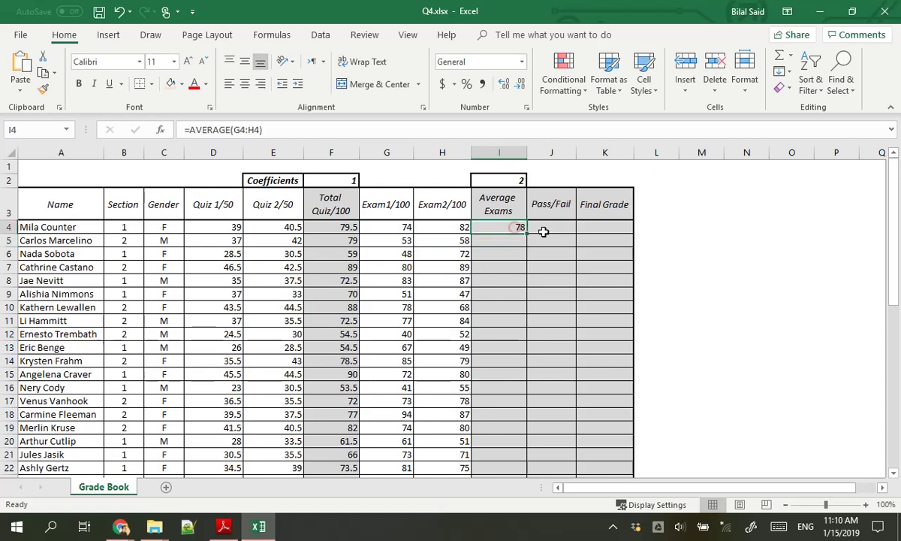
double_click(526, 235)
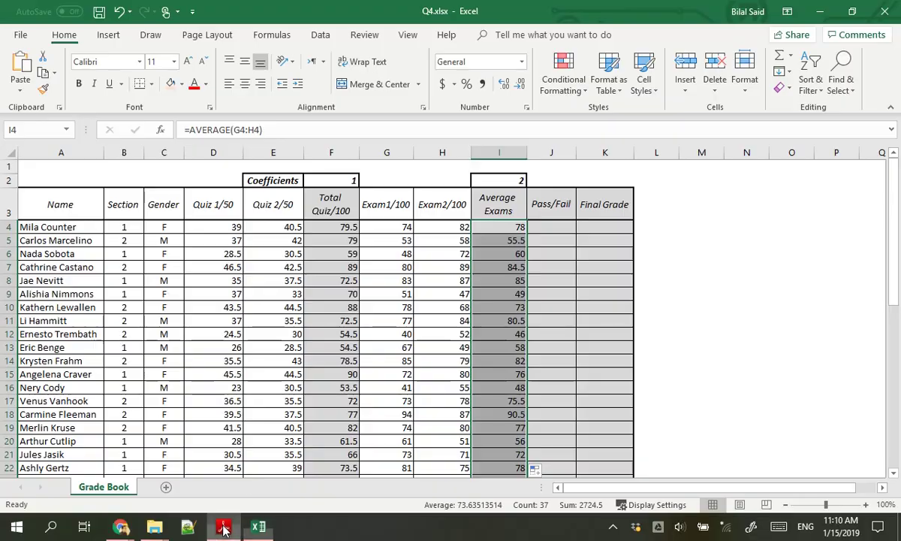
click(257, 526)
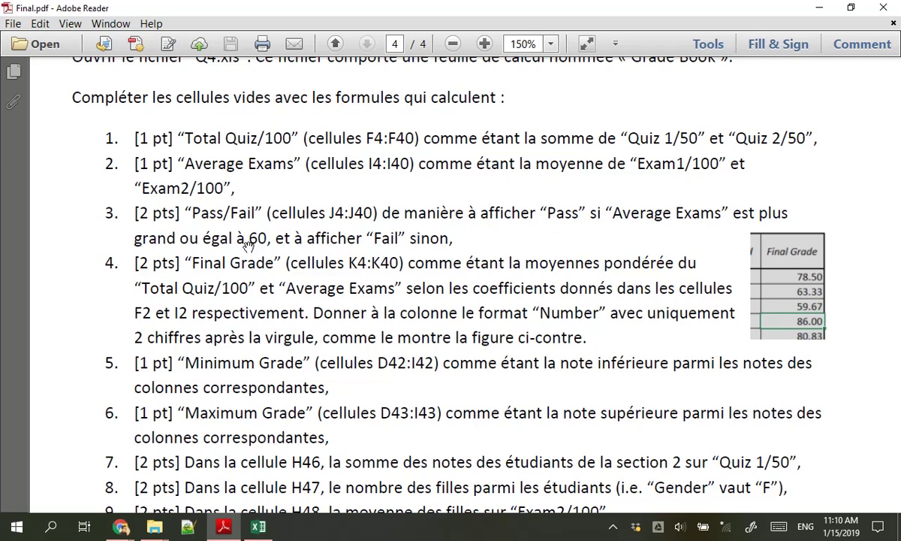
- Enter =IF(I4>=60, "Pass", "Fail") in J4 for the first student's Pass/Fail result
key(alt+Tab)
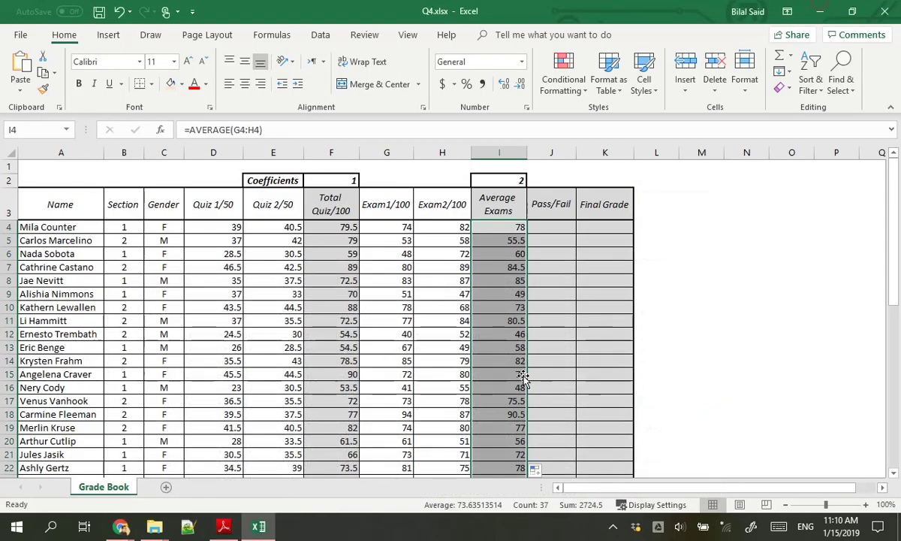
click(539, 227)
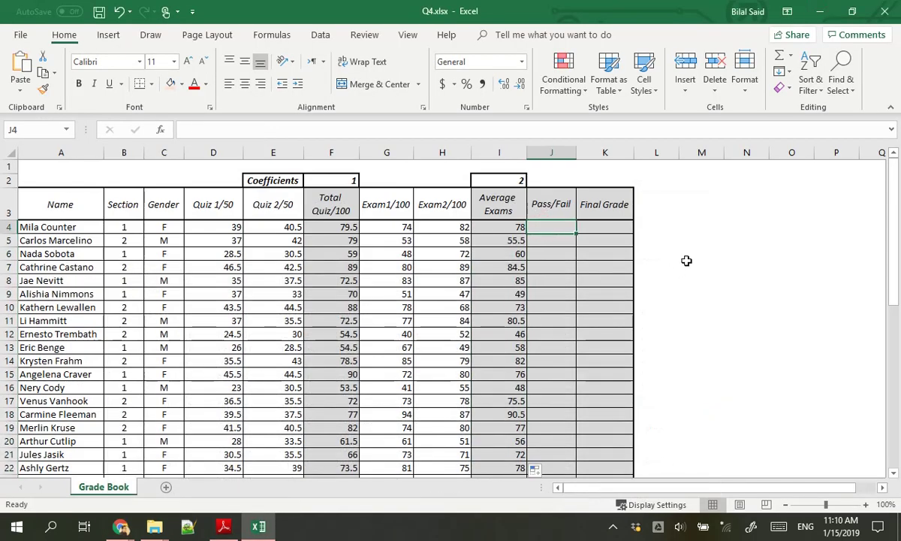
text(=IF)
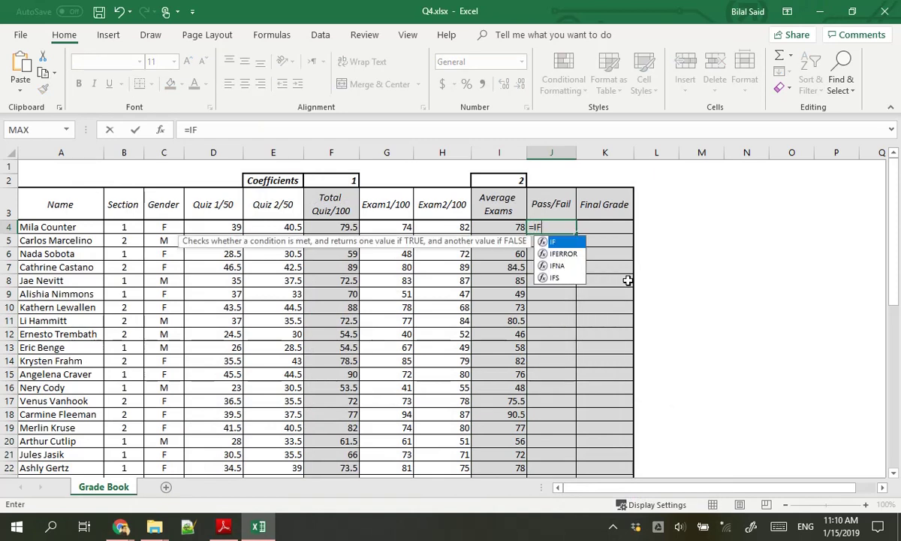
text(())
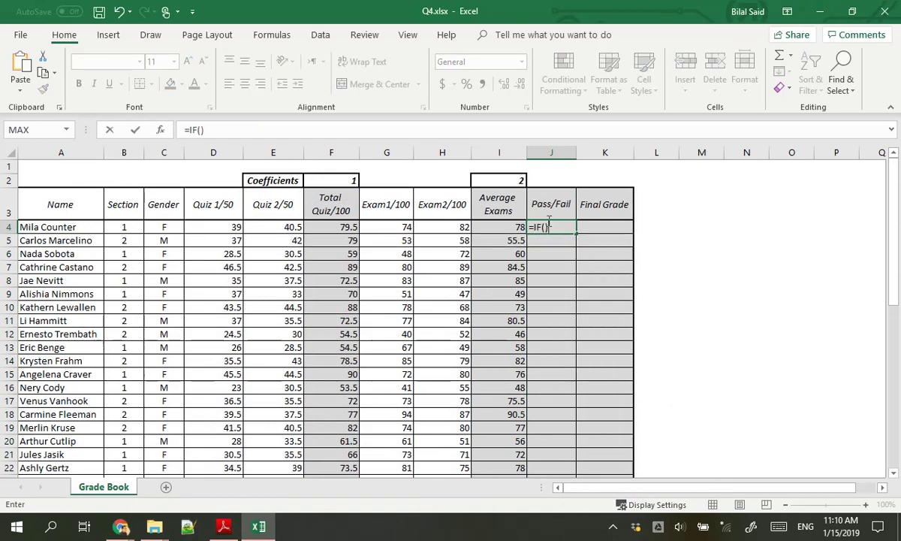
click(502, 229)
text(>=)
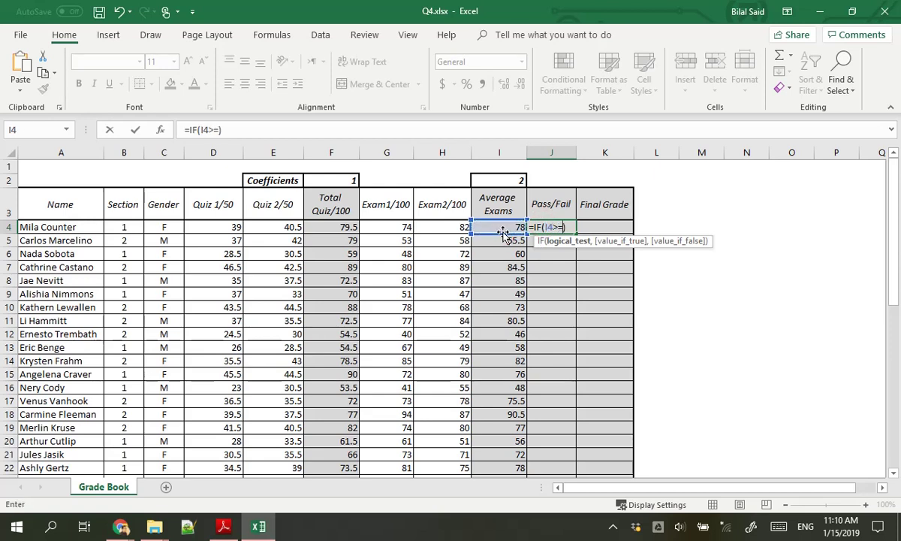
text(60)
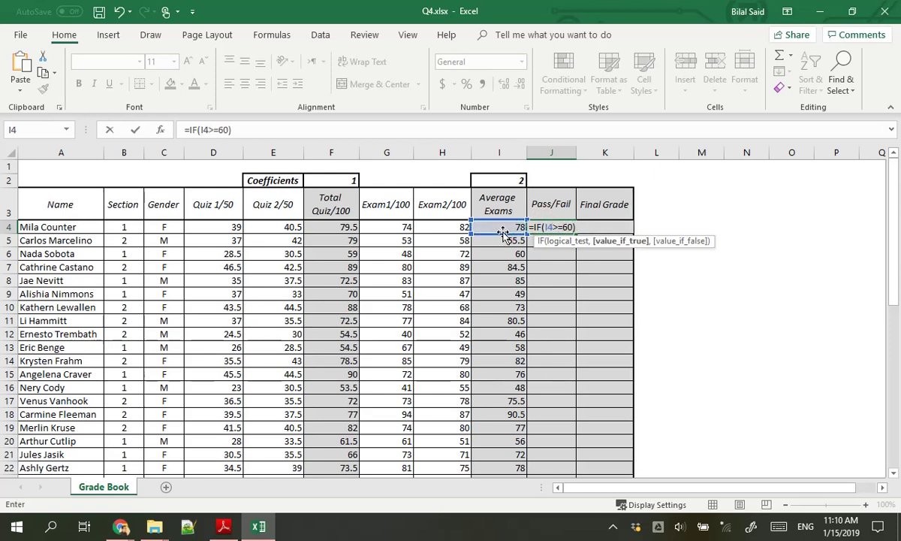
text(, "Pass",)
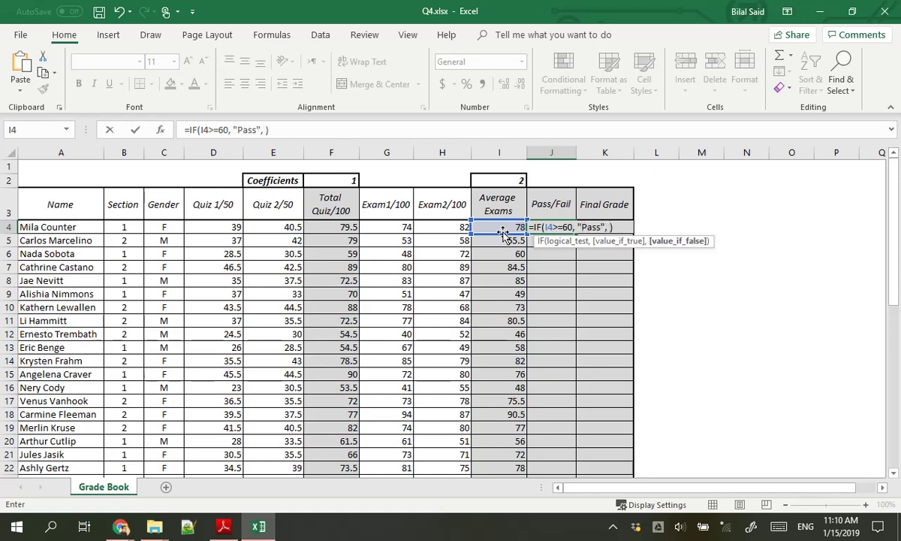
text( "Fail")
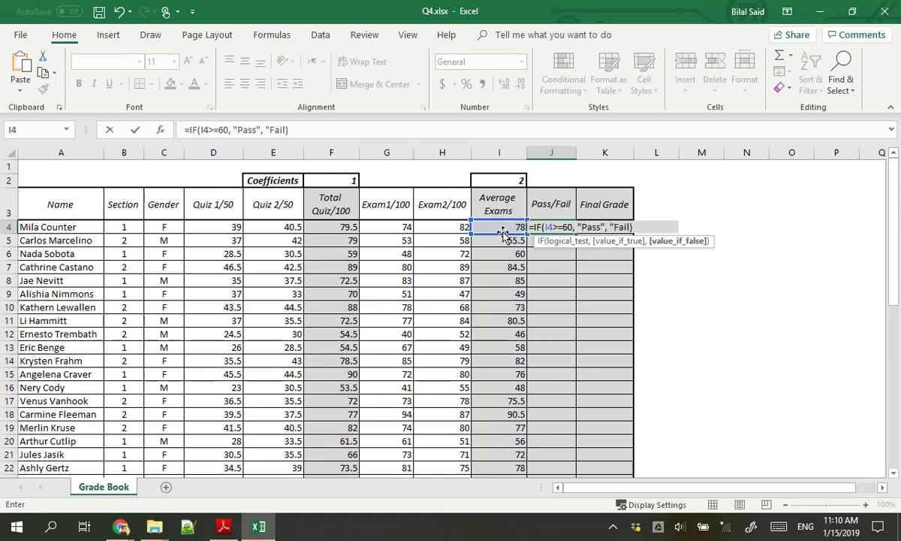
key(Return)
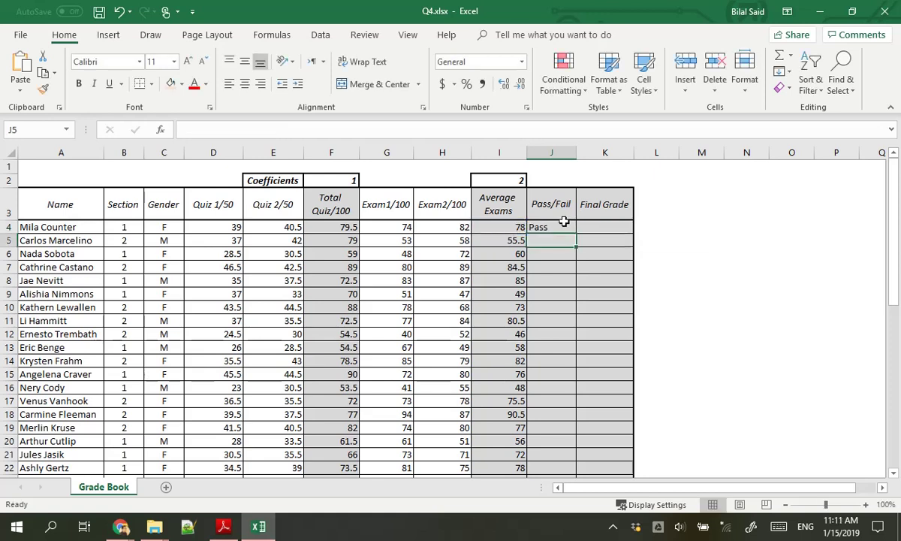
- Fill the Pass/Fail formula down column J, then view the Final.pdf instructions
click(563, 222)
double_click(575, 233)
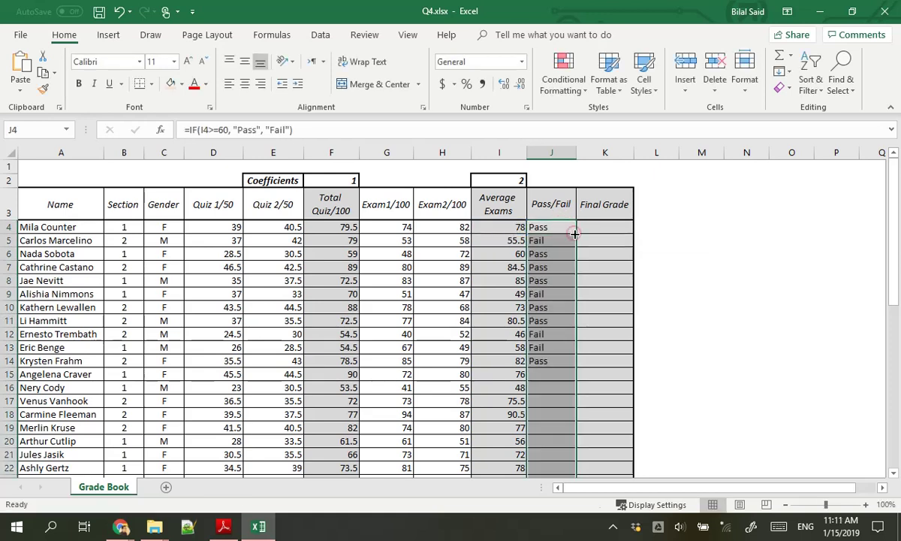
click(563, 255)
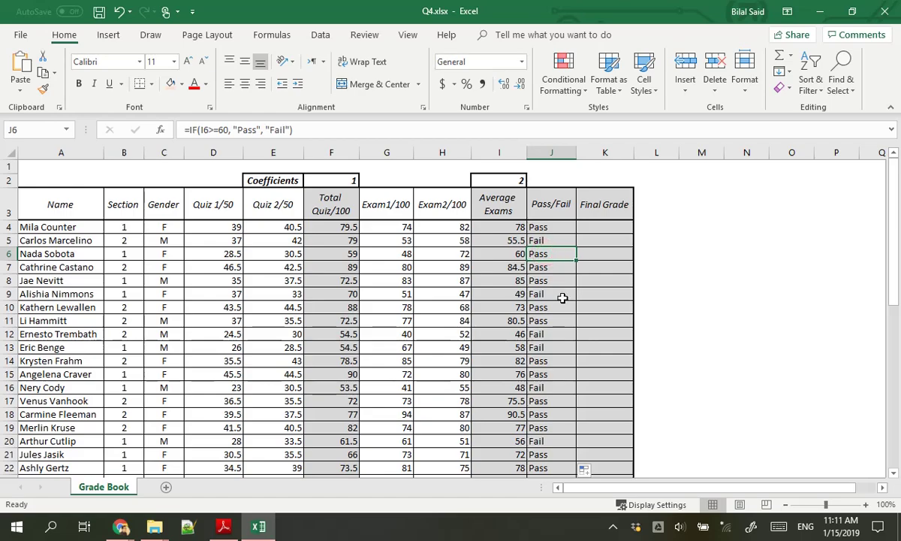
click(223, 526)
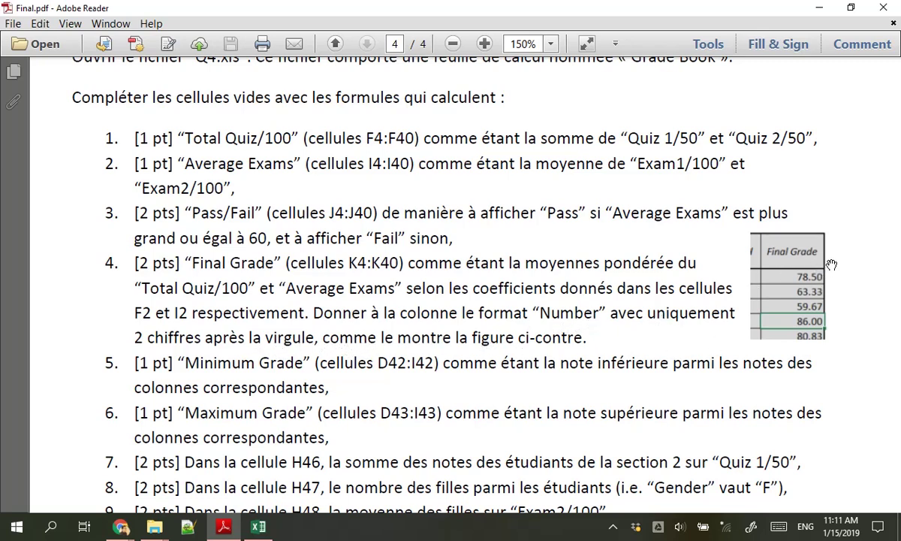
- Start K4's formula as the weighted sum =I4*I2+F4*F2 using the coefficients in F2 and I2
key(alt+Tab)
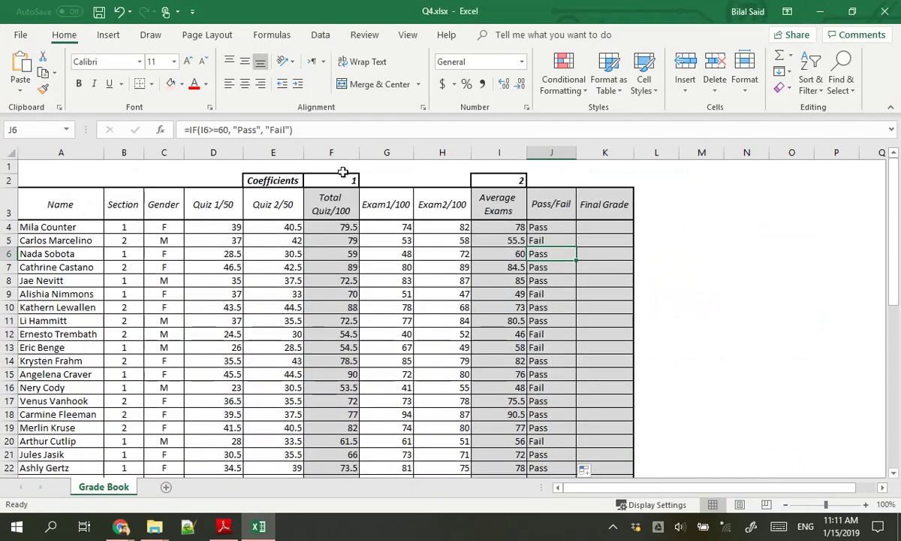
click(331, 181)
click(517, 181)
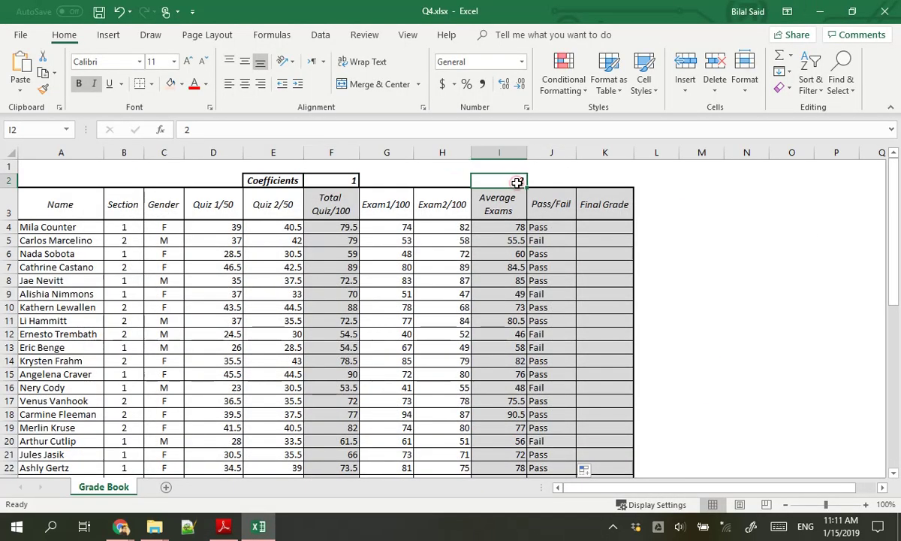
click(596, 226)
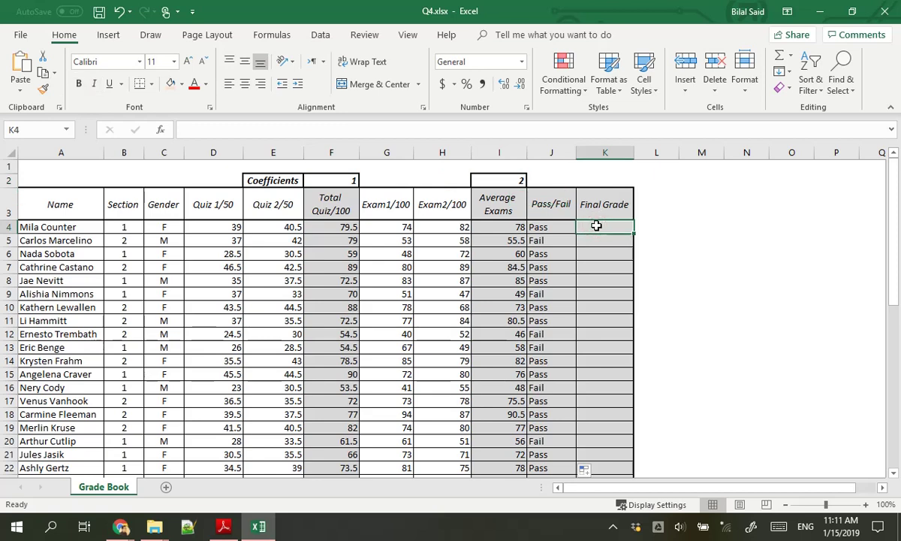
text(=)
click(488, 228)
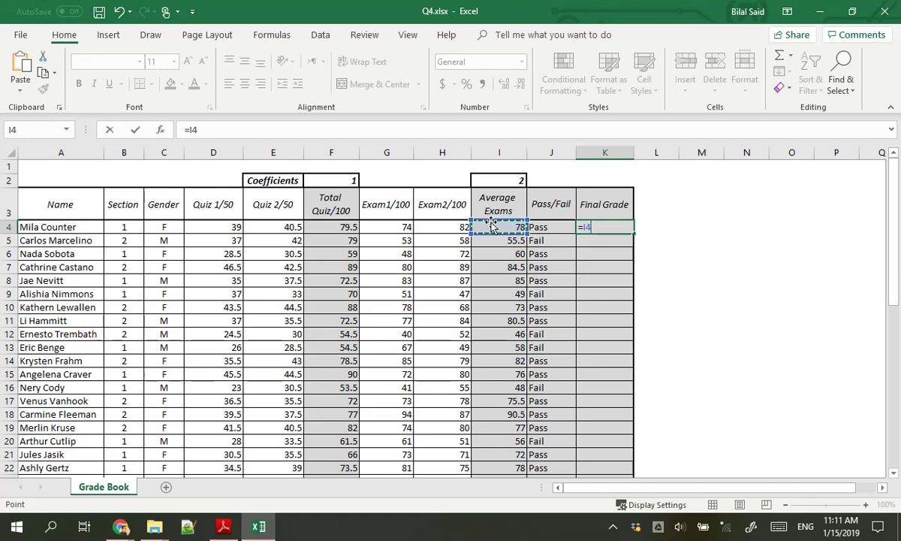
text(*)
click(501, 182)
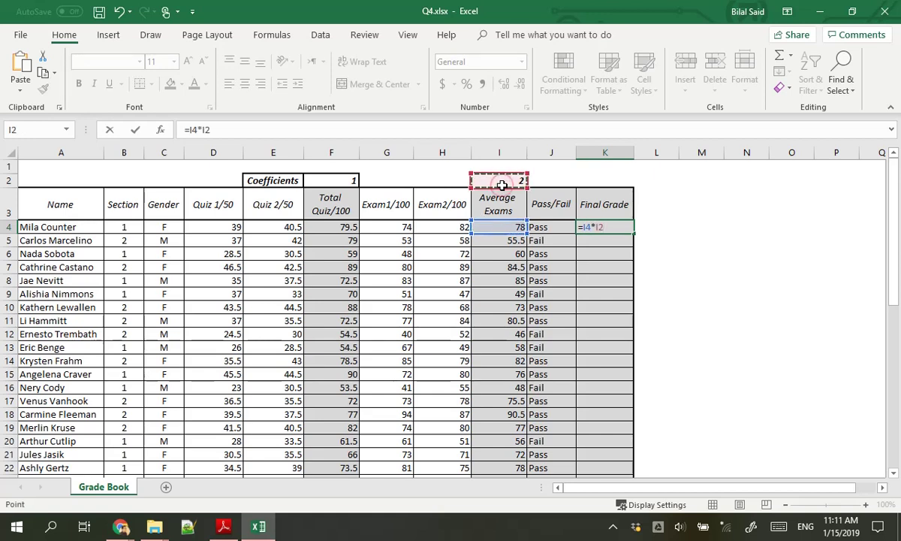
text(+)
click(351, 228)
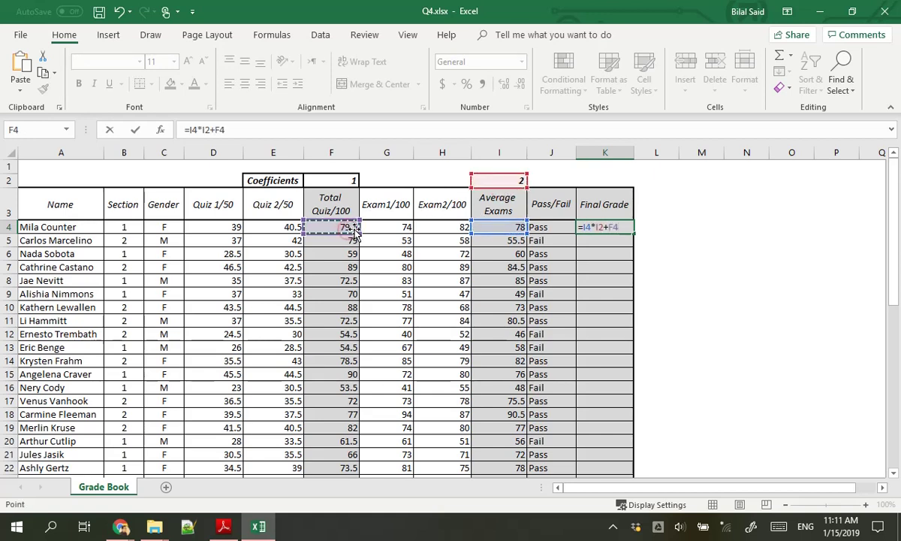
text(*)
click(341, 183)
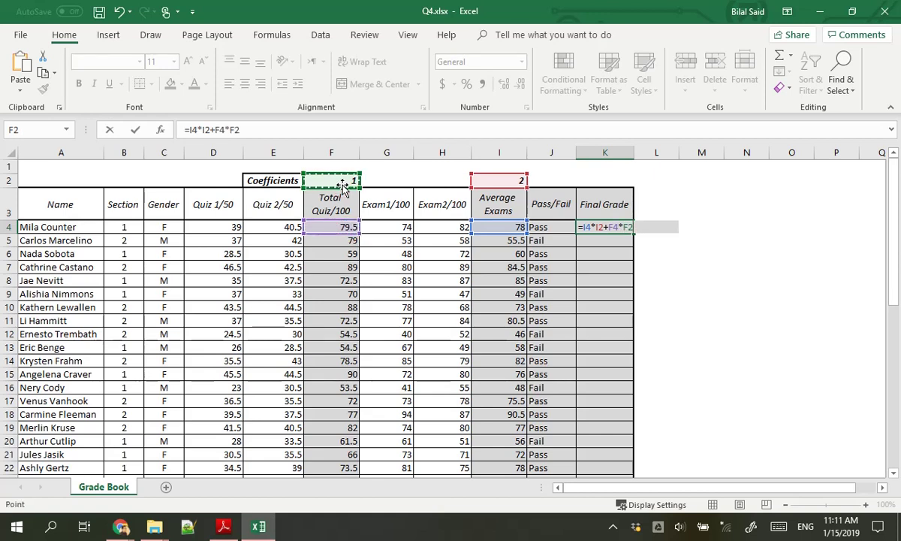
- Wrap the weighted sum in parentheses and divide it by (F2+I2)
click(246, 132)
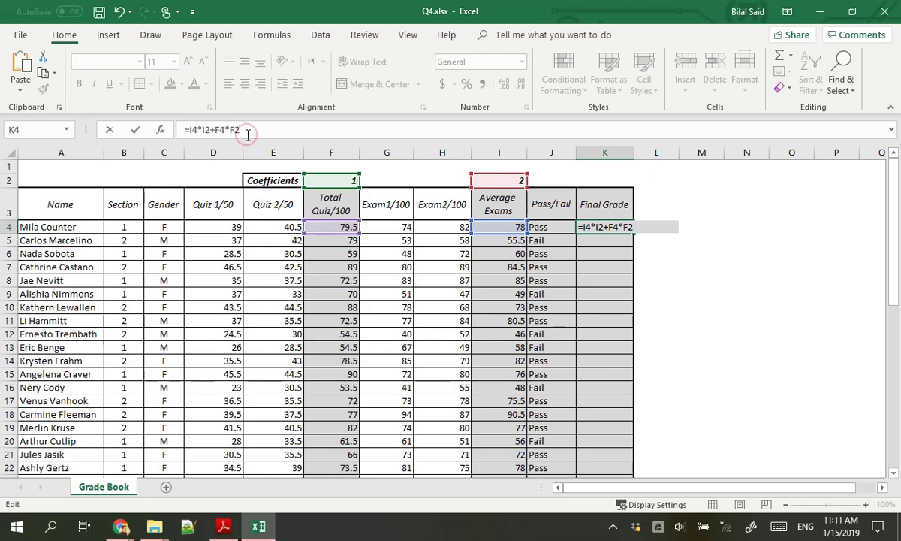
click(189, 130)
text(()
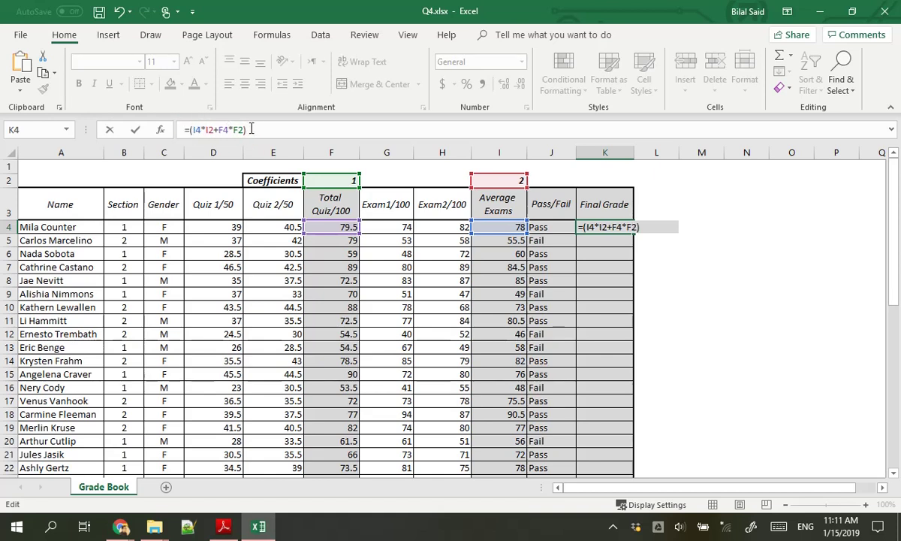
click(253, 129)
text(/SUM)
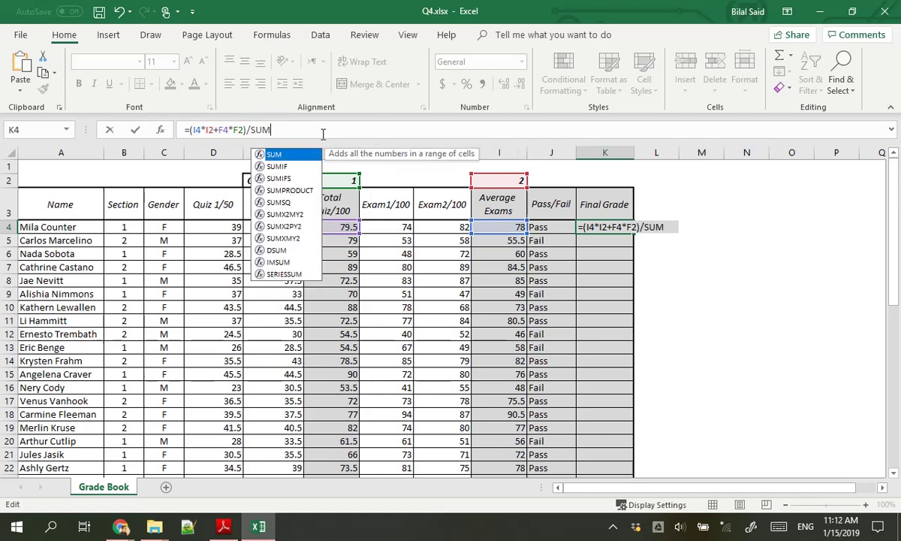
key(BackSpace)
key(BackSpace)
key(BackSpace)
text(())
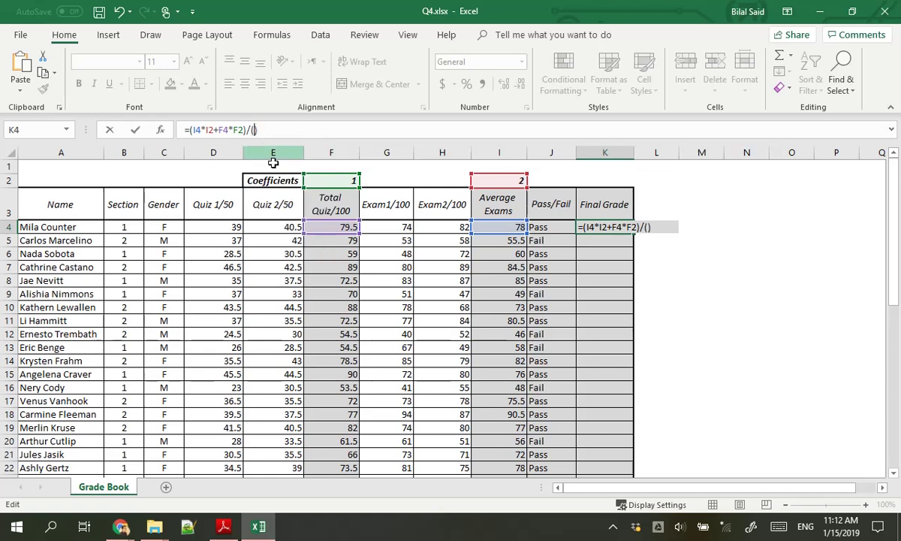
click(335, 180)
text(+)
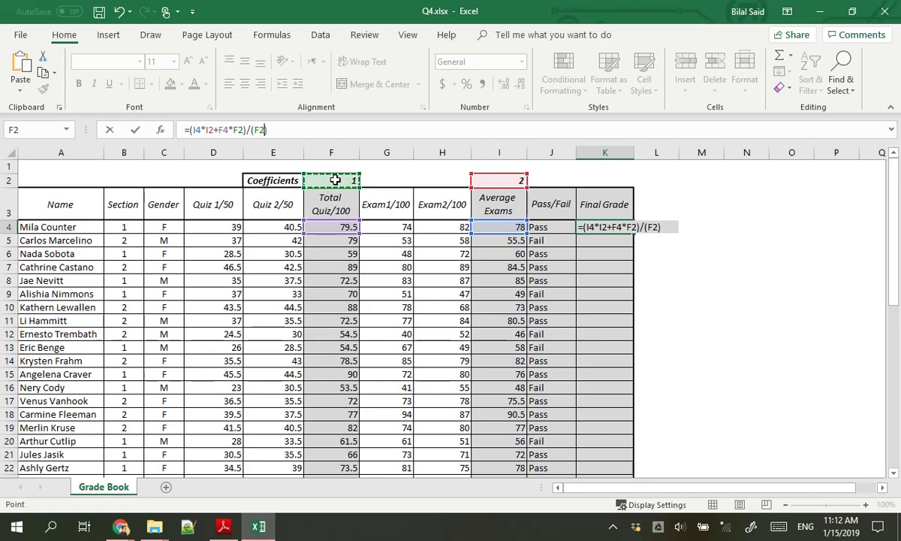
click(498, 180)
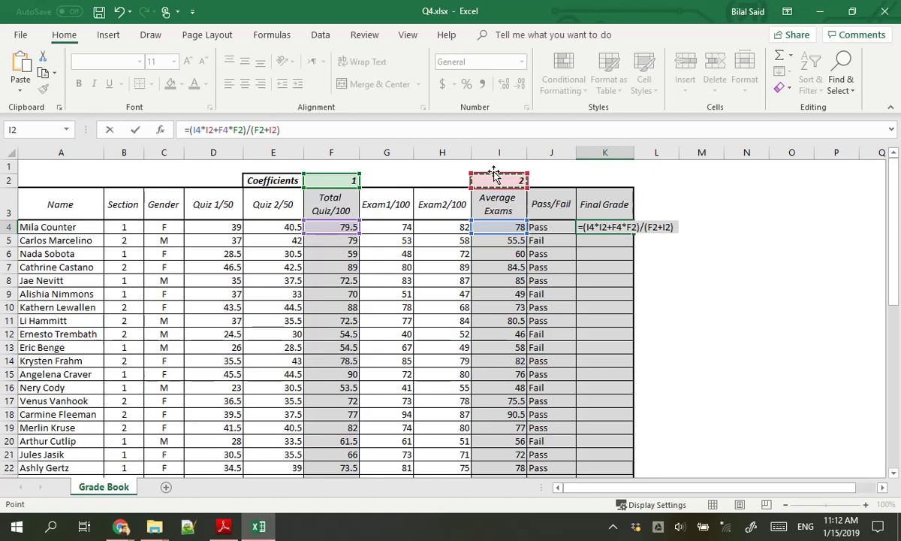
- Make all F2 and I2 references absolute and commit =(I4*$I$2+F4*$F$2)/($F$2+$I$2)
click(274, 130)
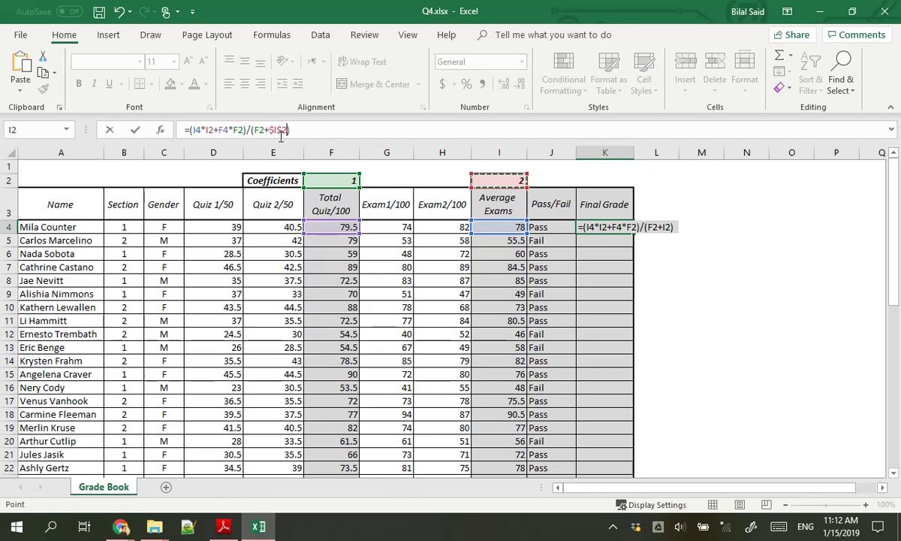
key(F4)
click(261, 130)
key(F4)
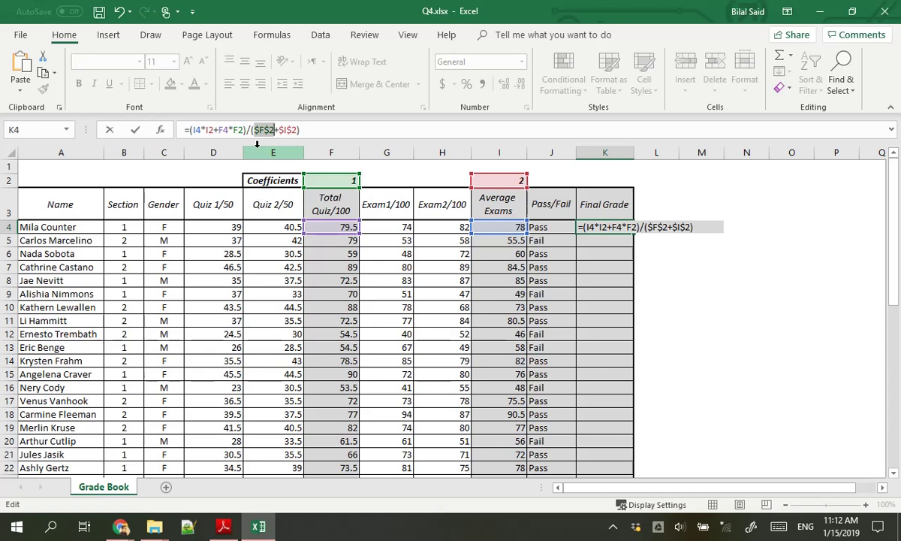
click(235, 129)
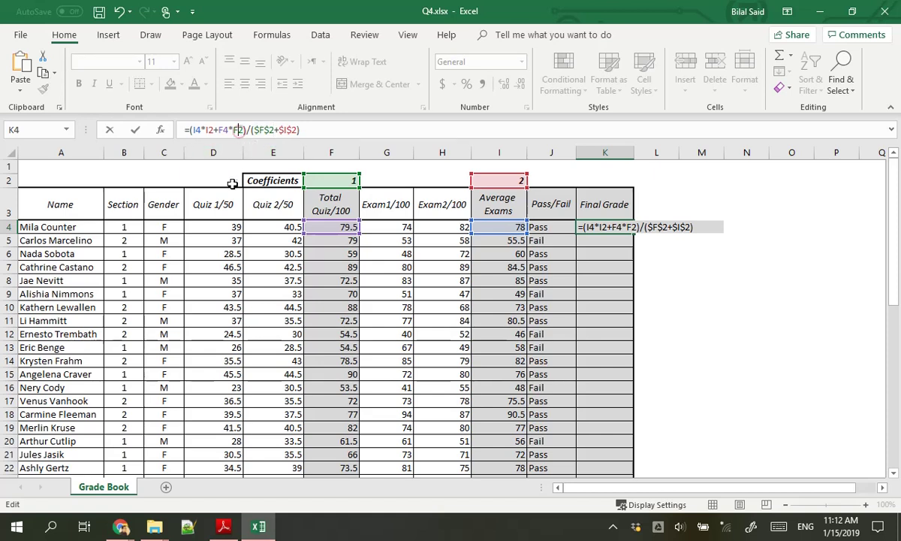
key(F4)
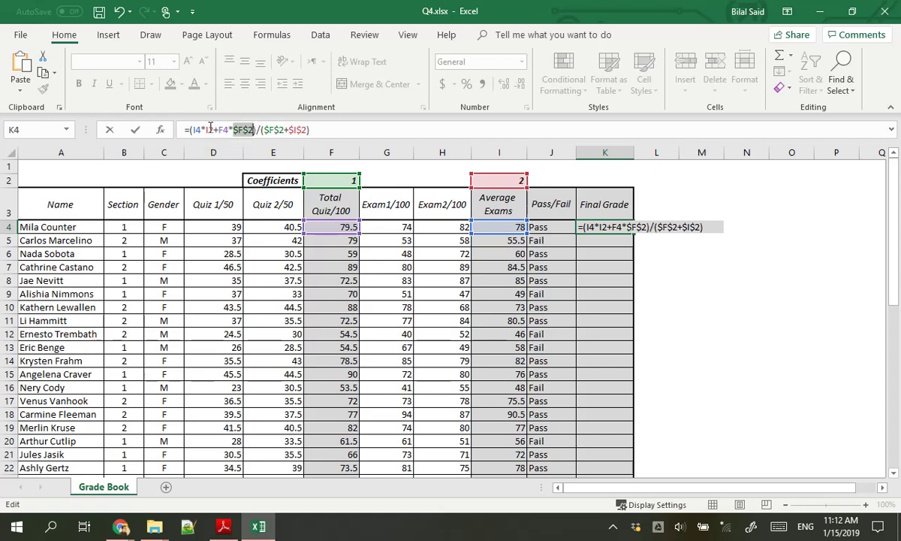
click(208, 129)
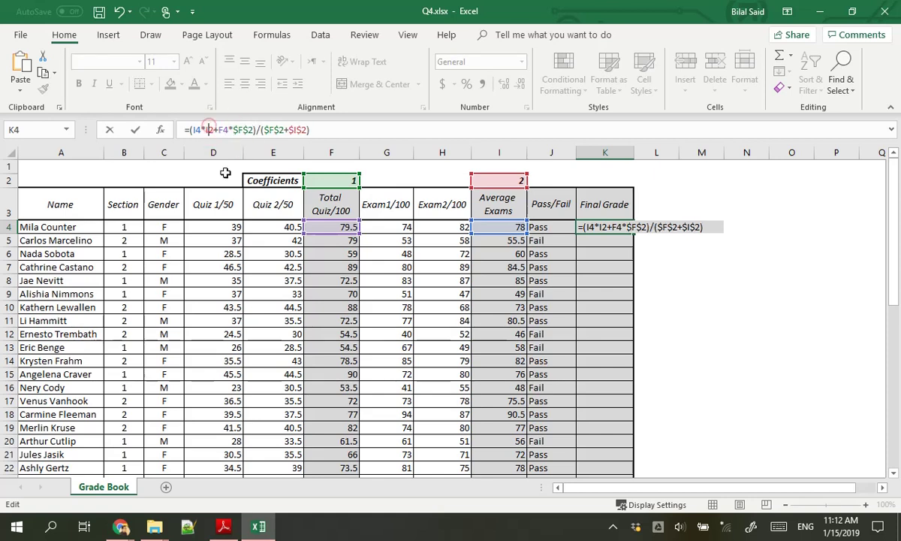
key(F4)
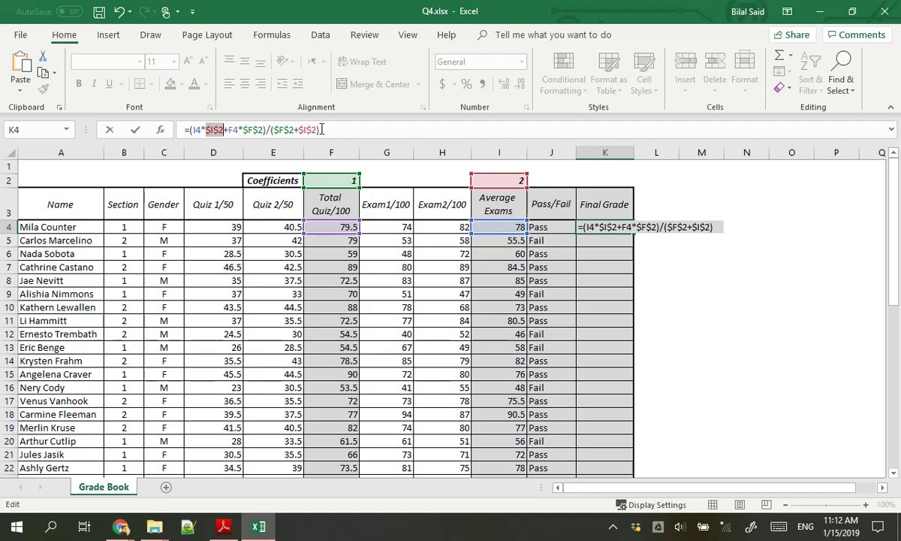
click(321, 129)
key(Return)
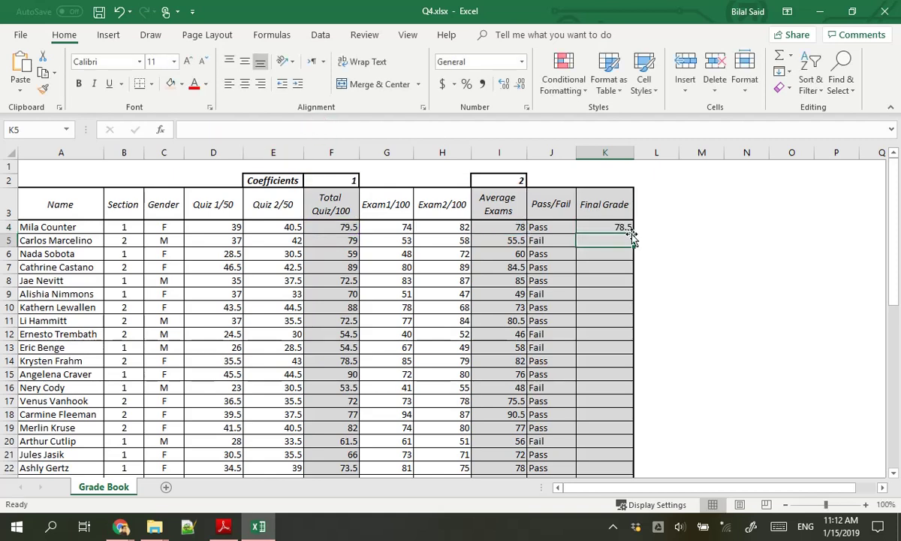
click(627, 229)
- Fill the Final Grade formula down column K and format the grades as Number
double_click(636, 235)
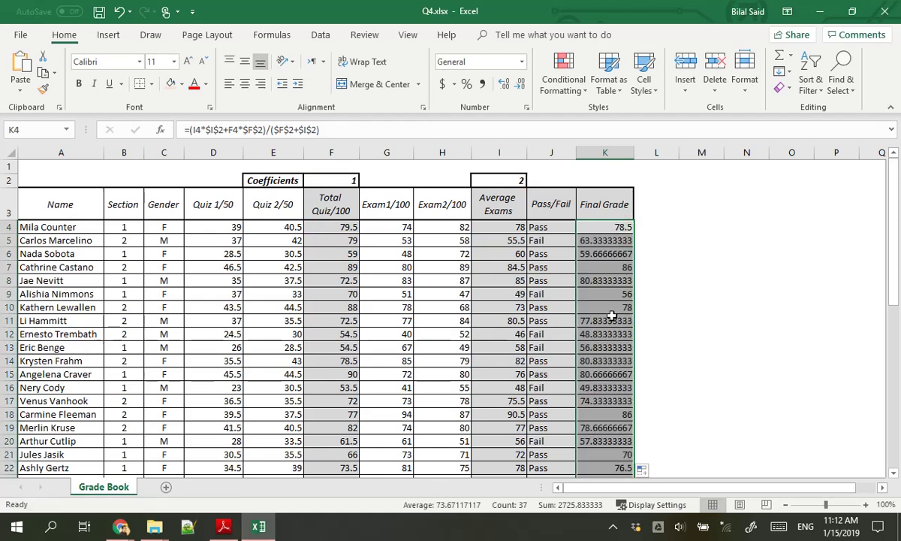
click(223, 528)
click(522, 63)
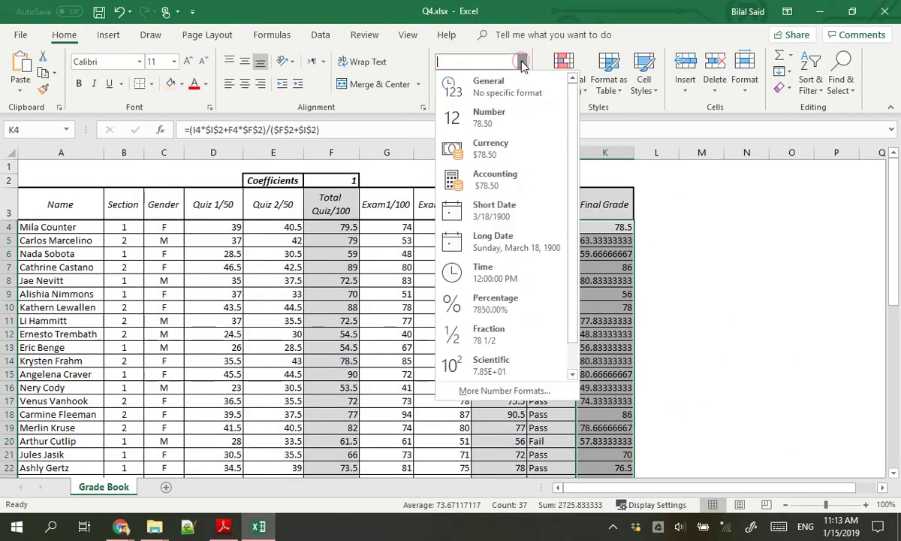
click(497, 117)
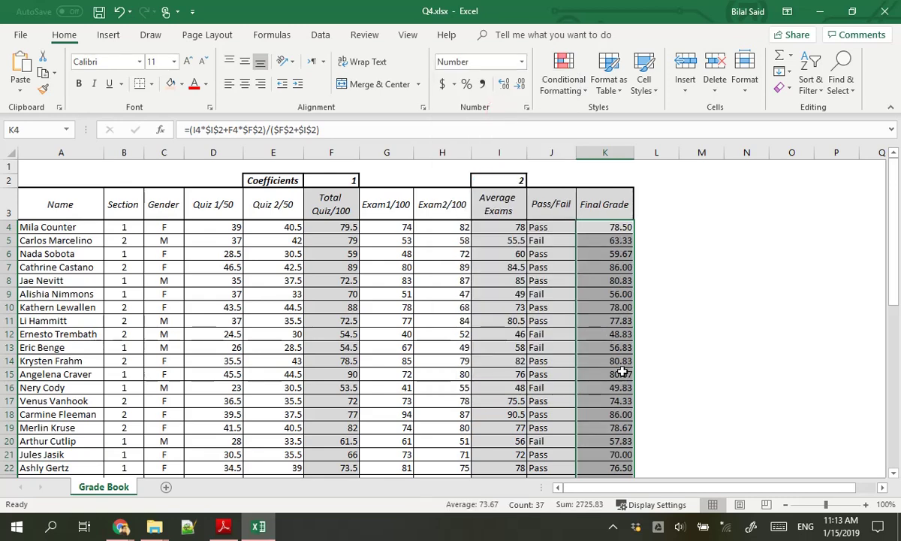
- Set the Final Grade values to 2 decimal places, showing 78.50 in K4
click(504, 85)
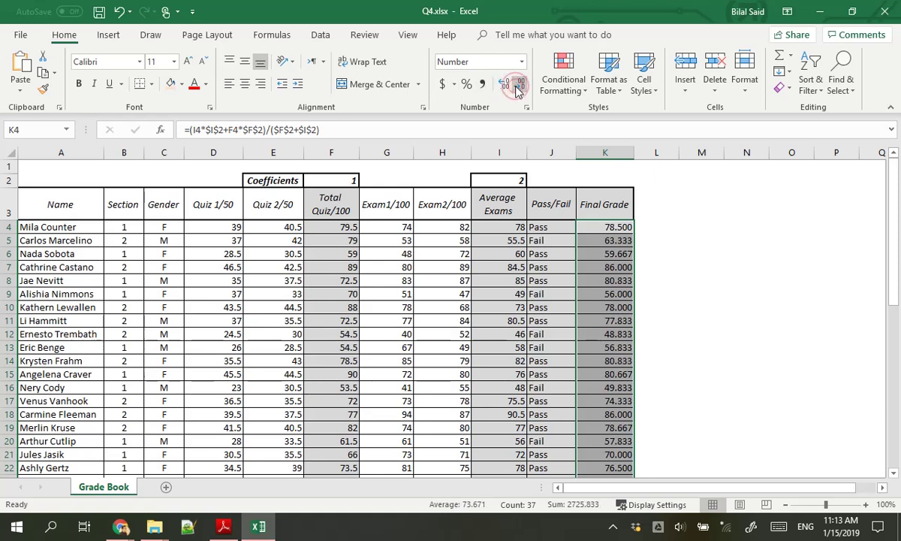
click(517, 86)
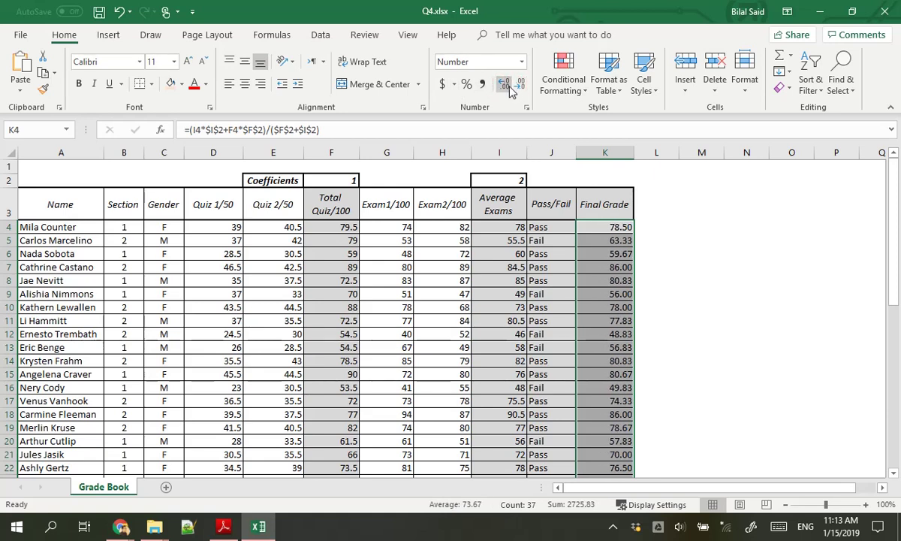
click(508, 85)
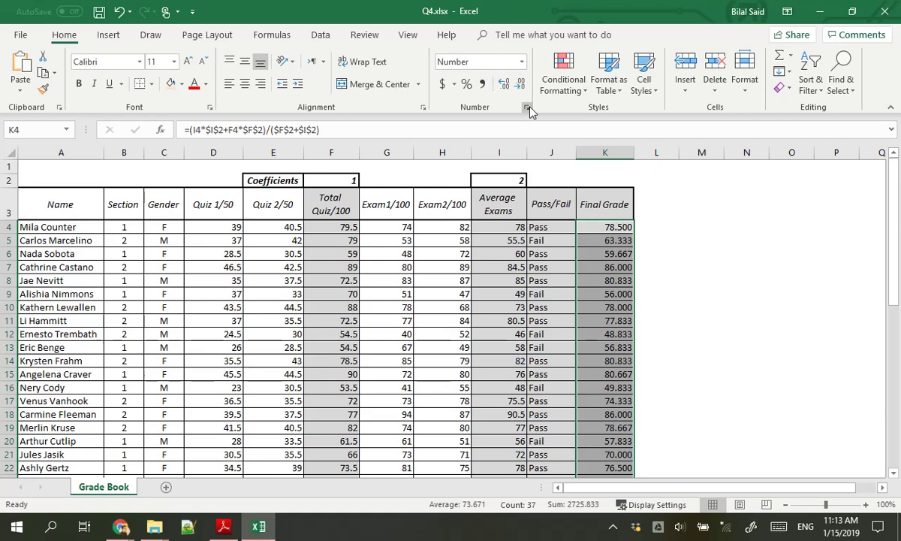
click(527, 108)
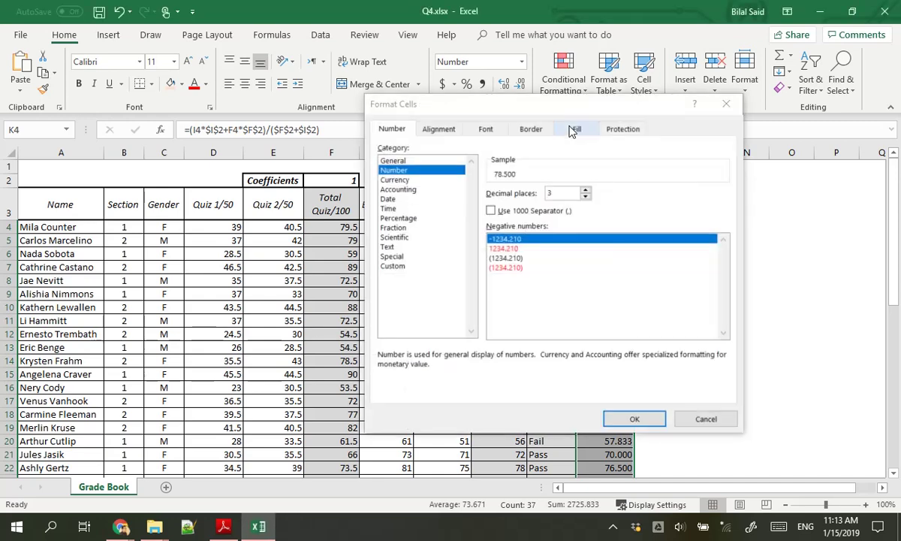
click(585, 196)
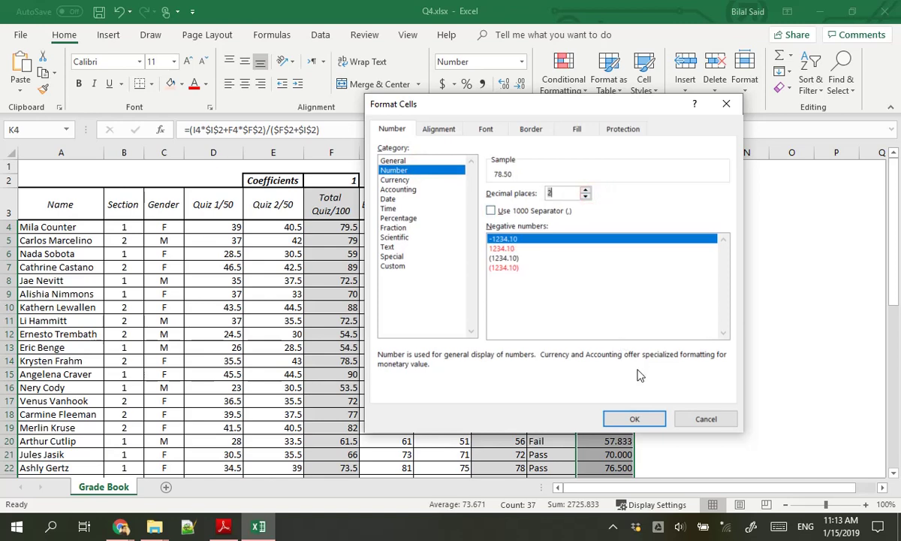
click(633, 417)
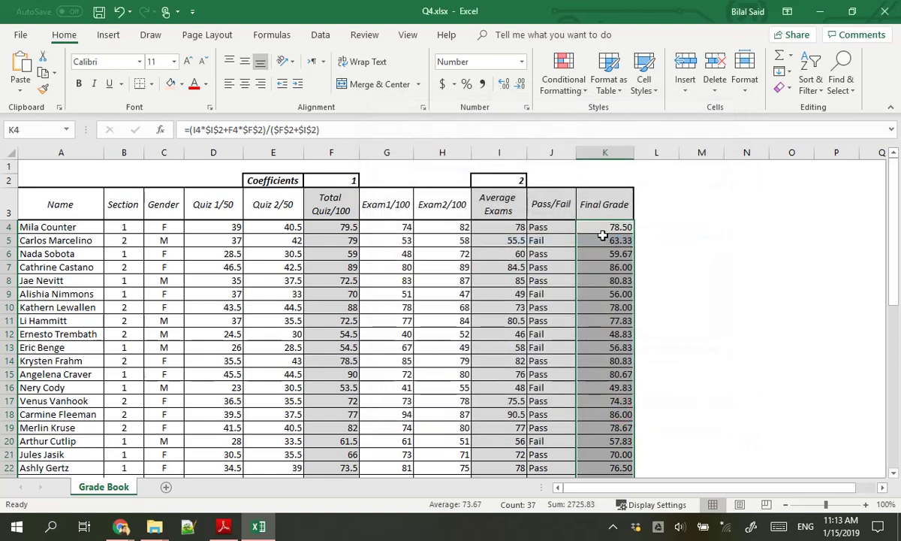
scroll(609, 240, down, 3)
scroll(612, 240, up, 1)
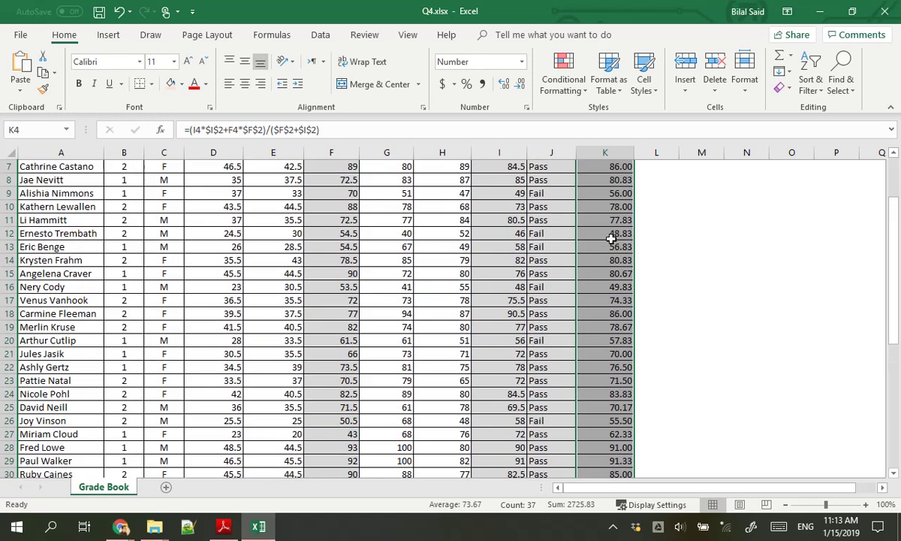
scroll(612, 238, up, 2)
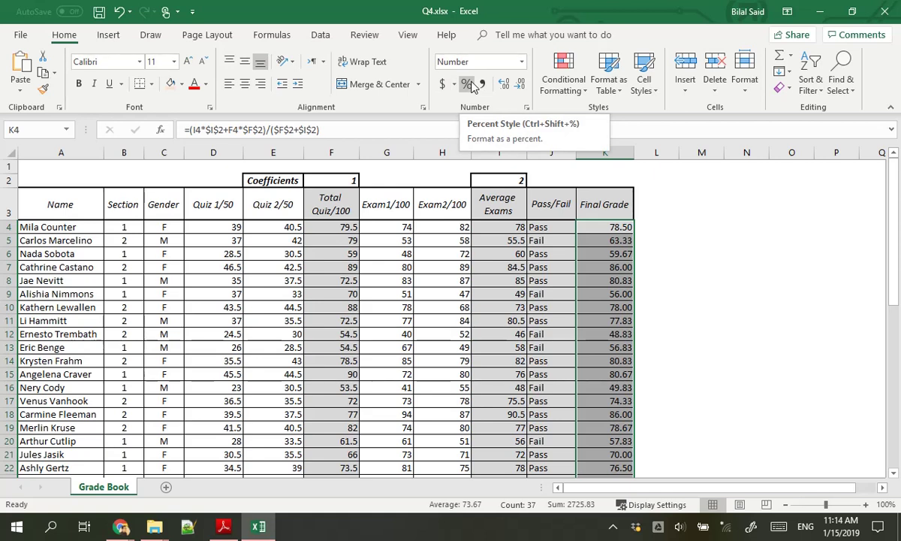
scroll(585, 275, down, 2)
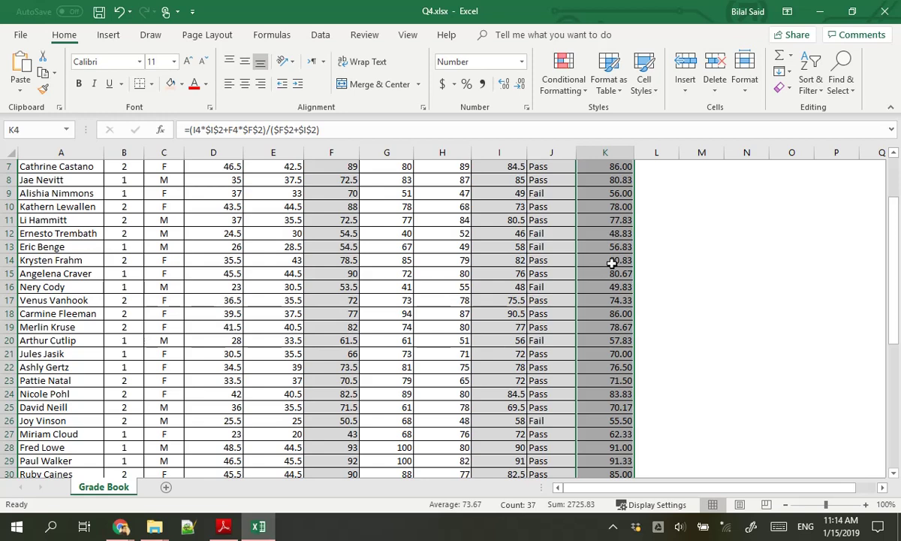
scroll(612, 263, down, 8)
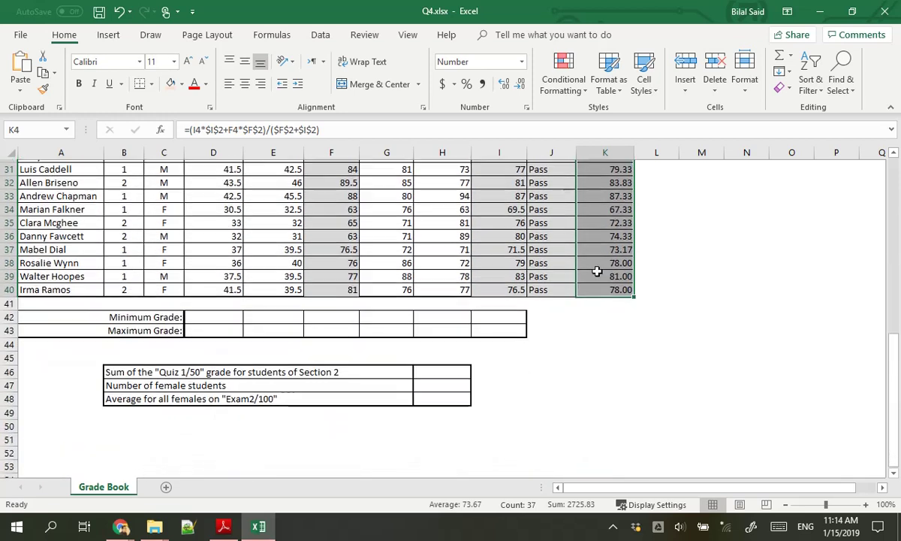
- Enter =MIN(D4:D40) in D42 for the lowest Quiz 1/50 grade (23)
click(202, 315)
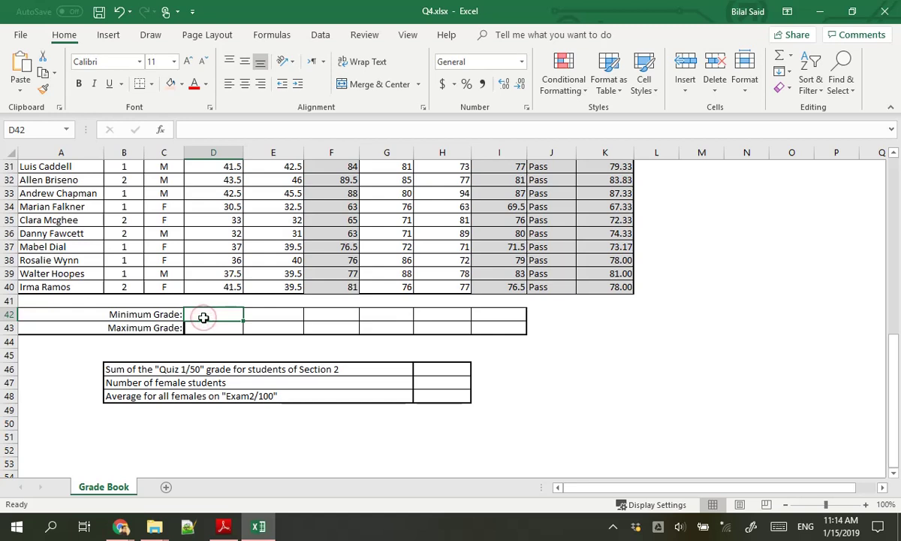
text(=MIN)
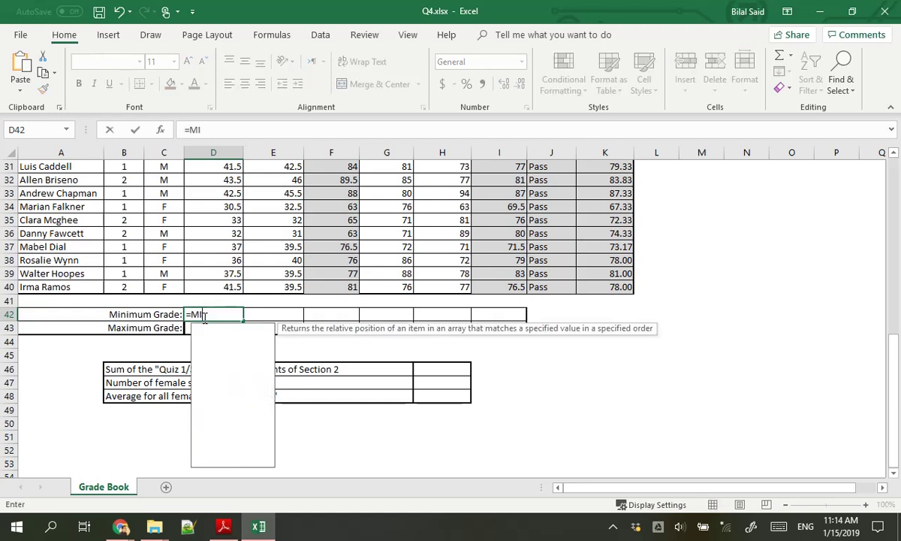
double_click(213, 331)
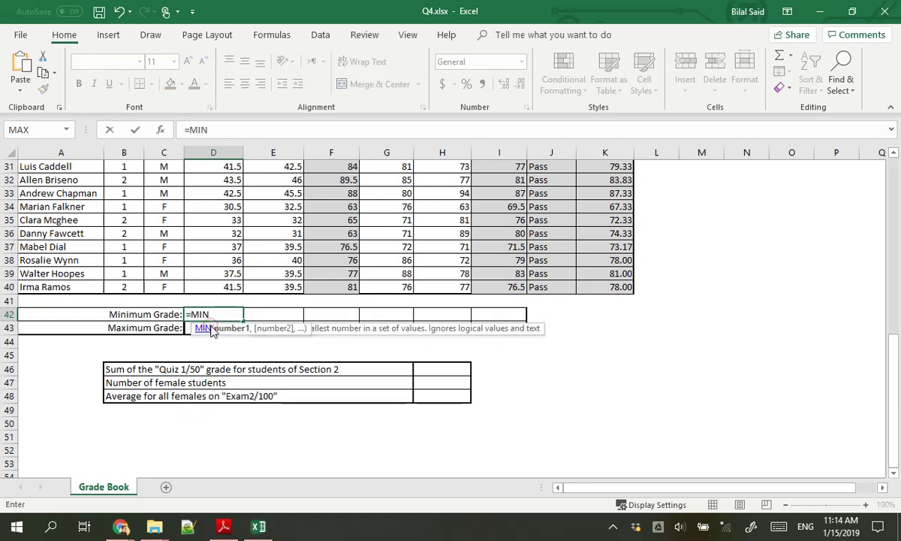
click(212, 289)
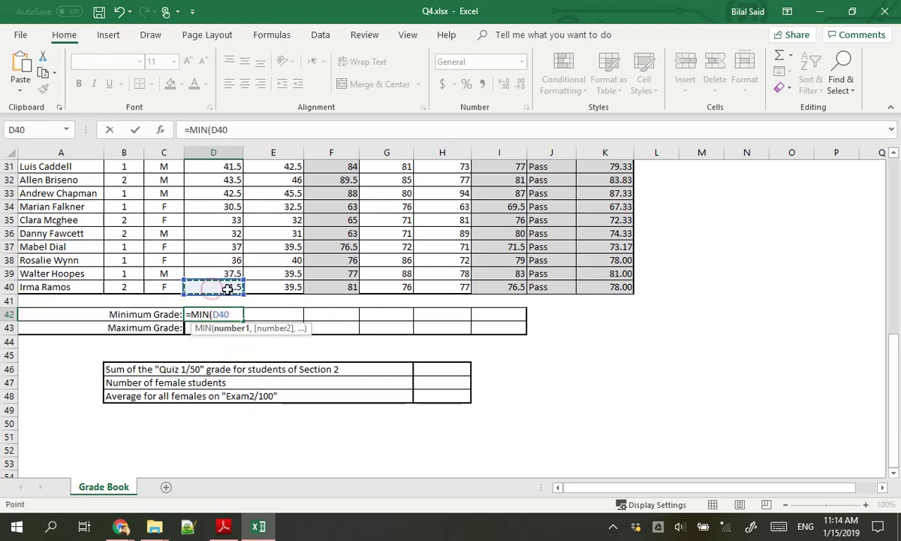
key(ctrl+shift+Up)
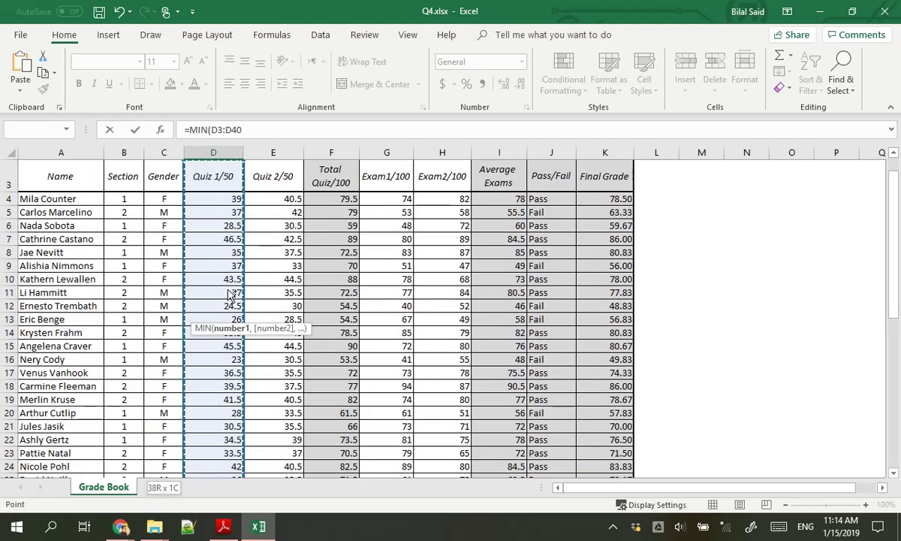
key(shift+Down)
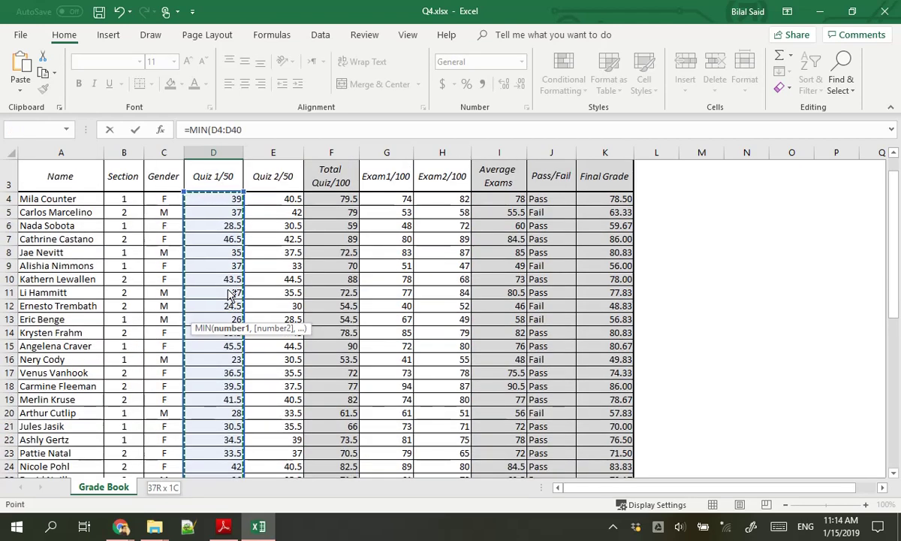
click(294, 135)
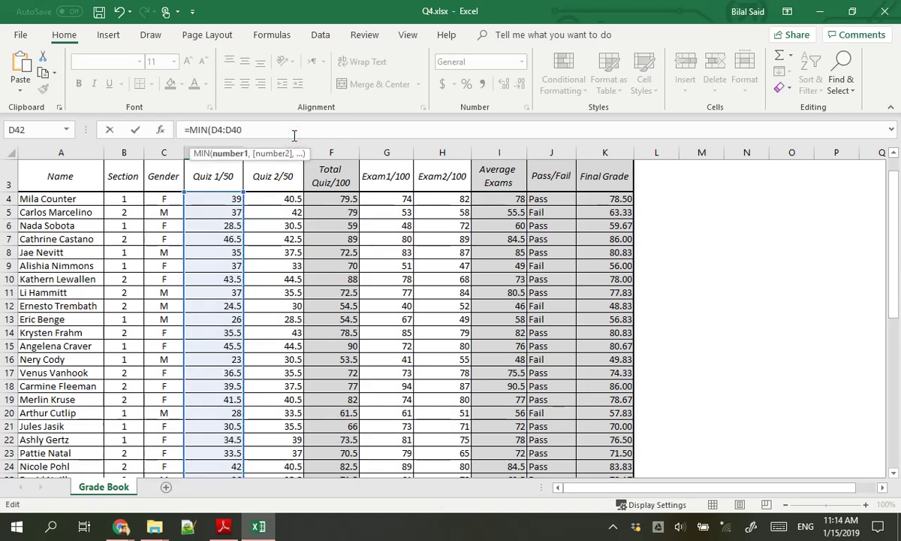
text())
double_click(294, 136)
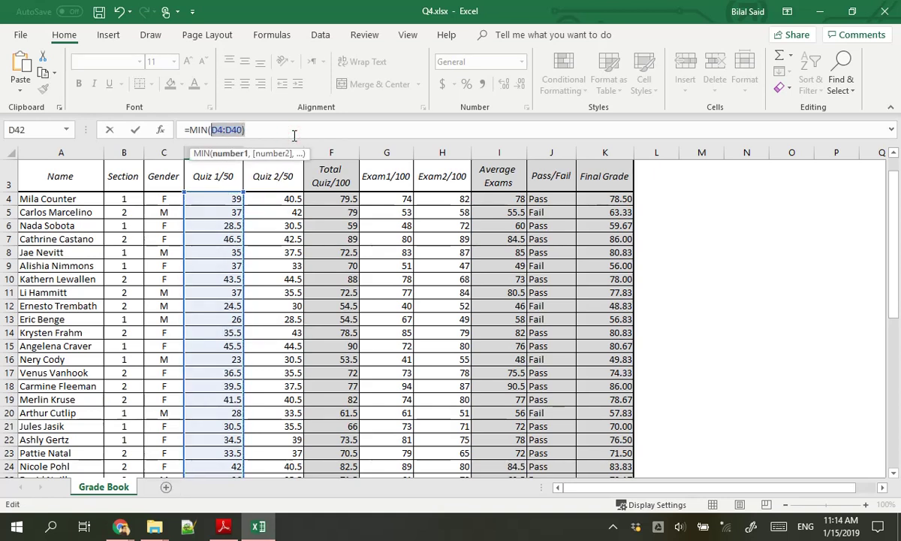
triple_click(294, 135)
key(ctrl+c)
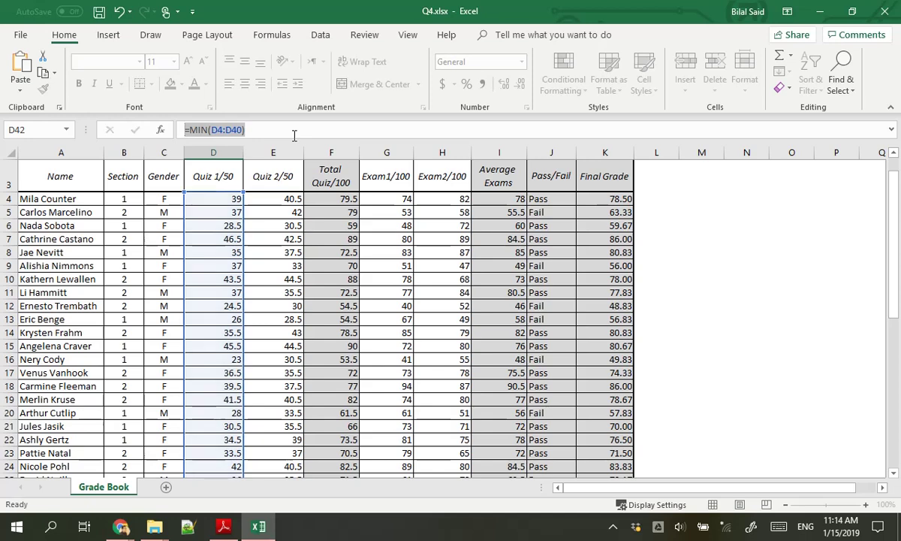
key(Return)
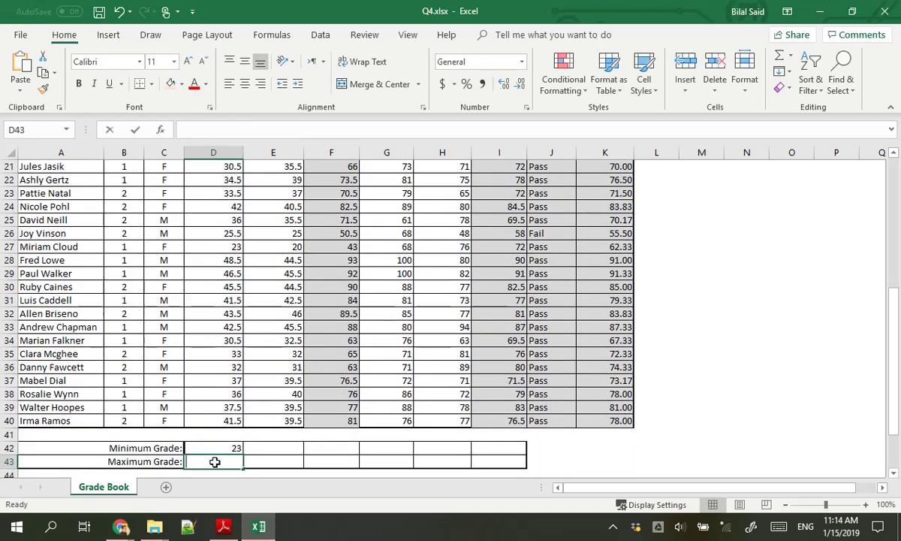
- Put =MAX(D4:D40) in D43 for the highest Quiz 1/50 grade (48.5)
key(ctrl+v)
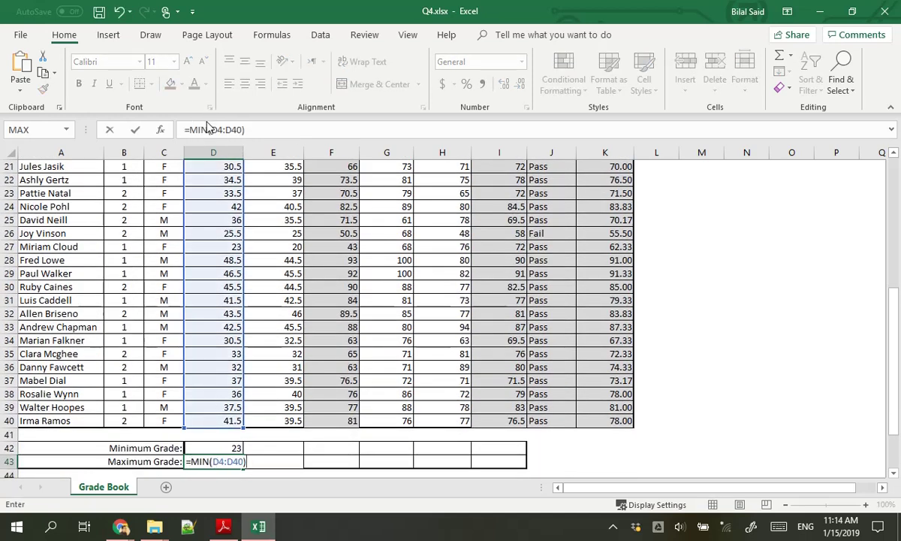
click(211, 133)
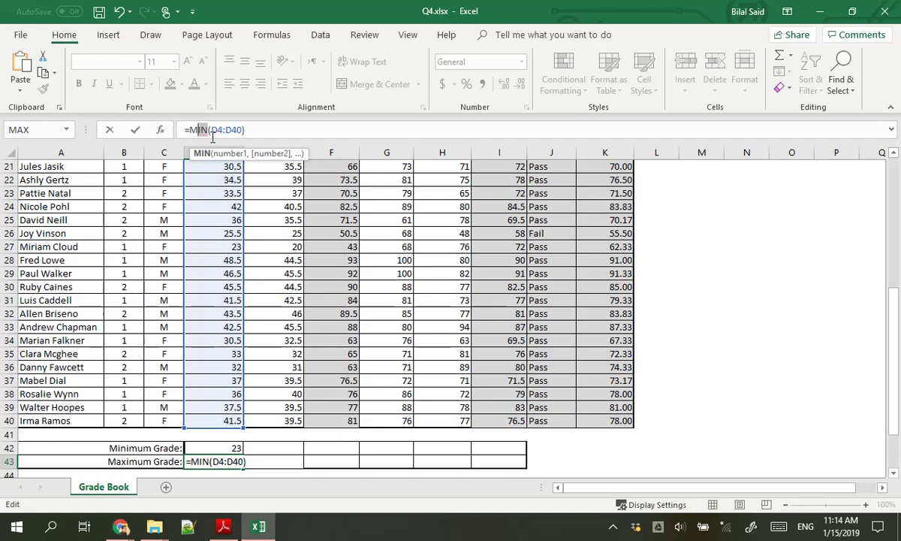
text(MAX)
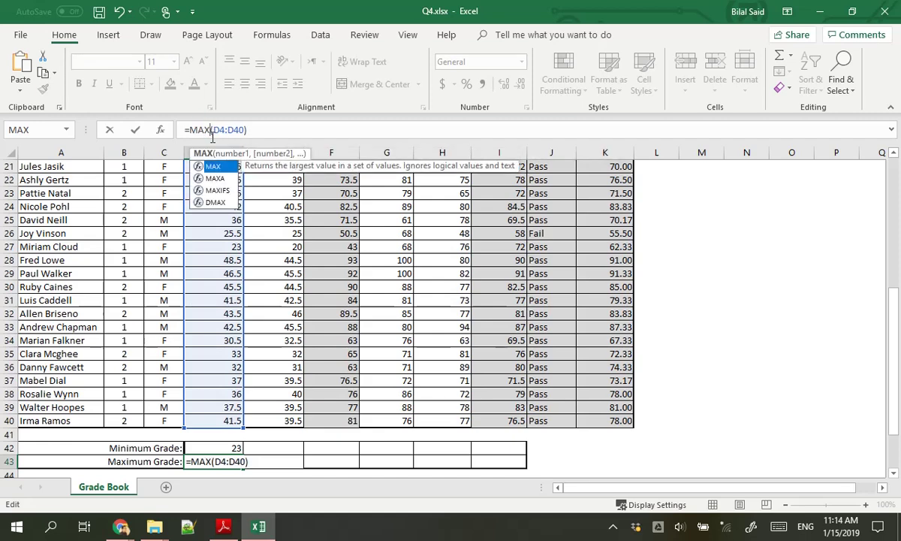
key(Return)
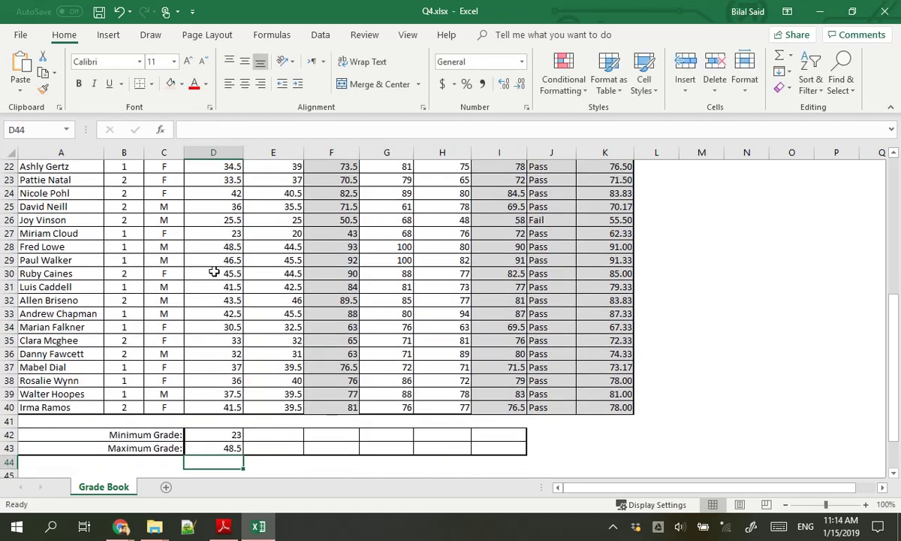
- Copy the MIN and MAX formulas across to column I and verify =MAX(G4:G40) in G43
click(237, 435)
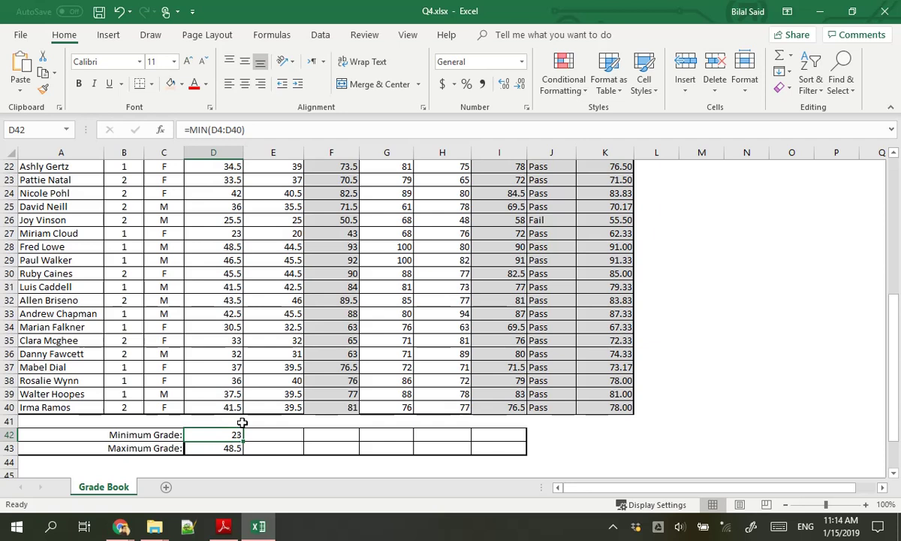
drag(243, 441, 518, 444)
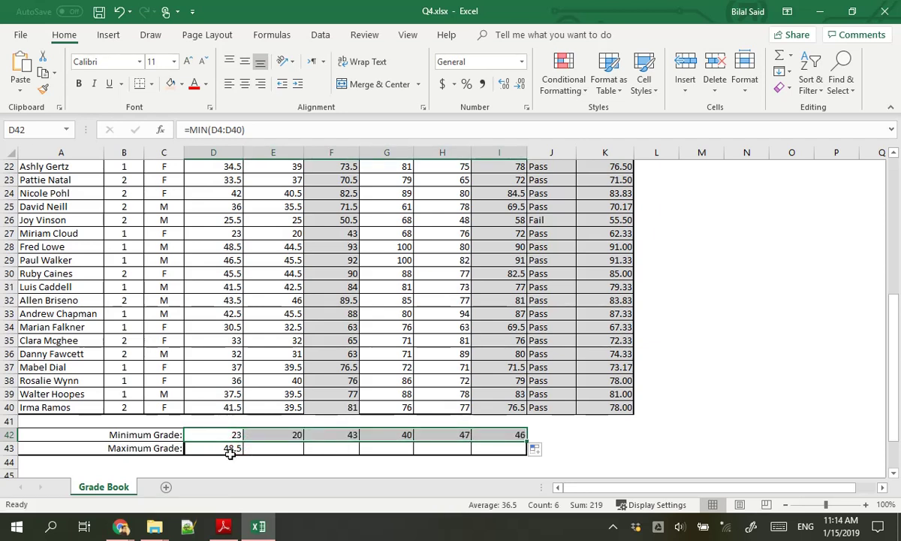
click(233, 448)
drag(244, 455, 503, 465)
double_click(393, 449)
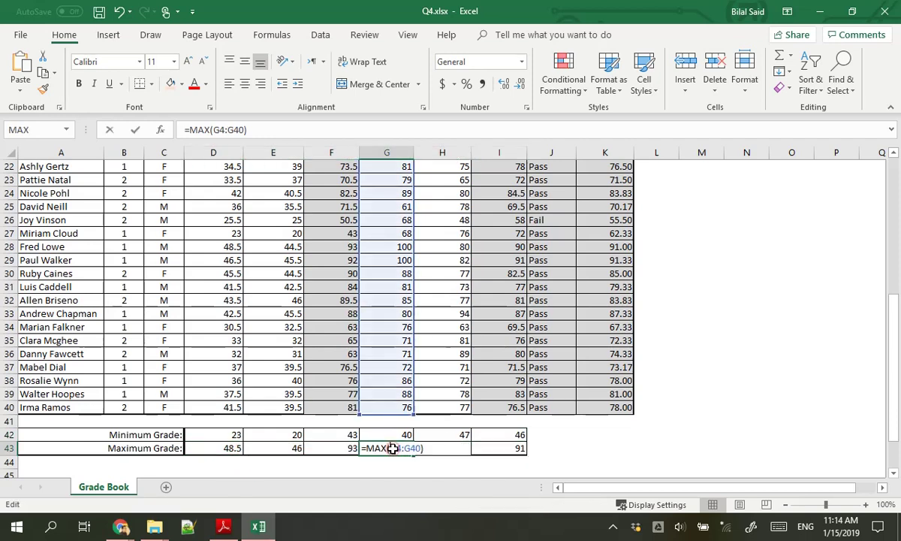
key(Escape)
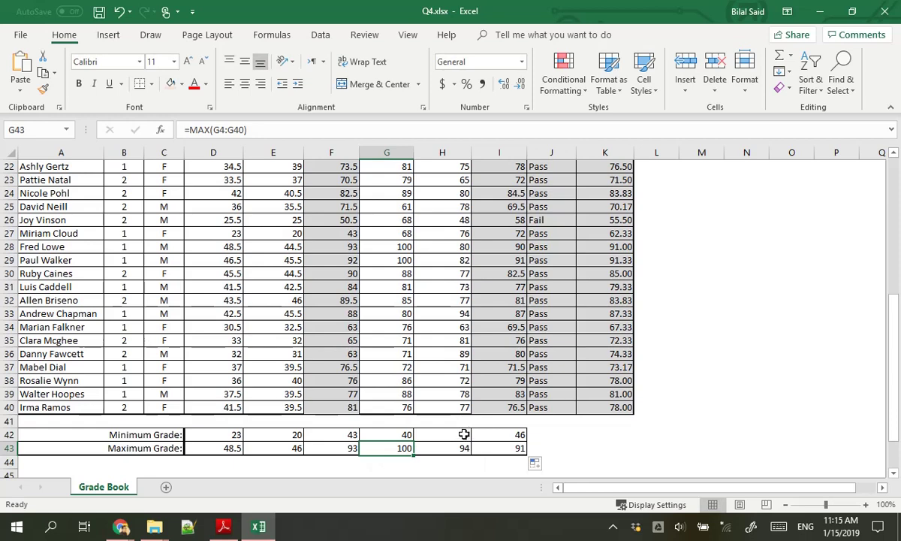
- Scroll between the grade table and the Section 2 Quiz 1/50 sum question below it
scroll(385, 376, down, 4)
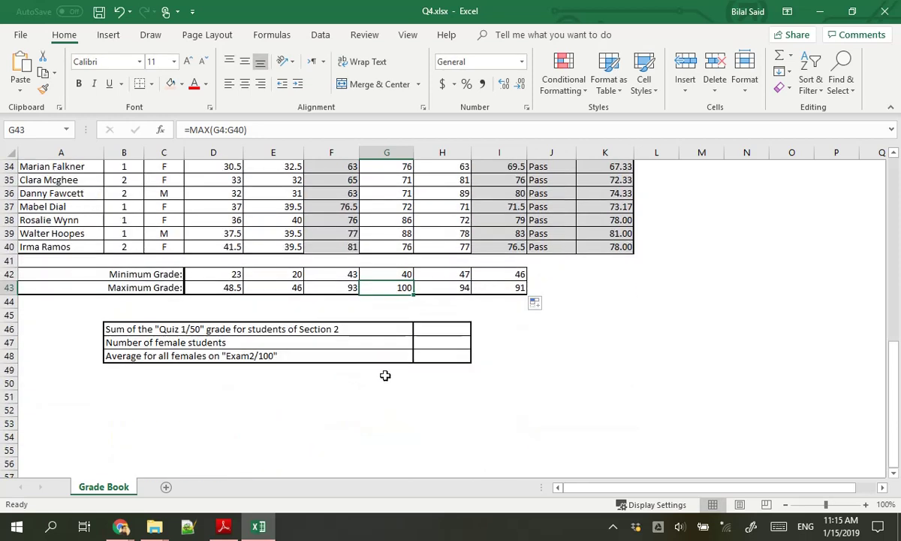
click(173, 334)
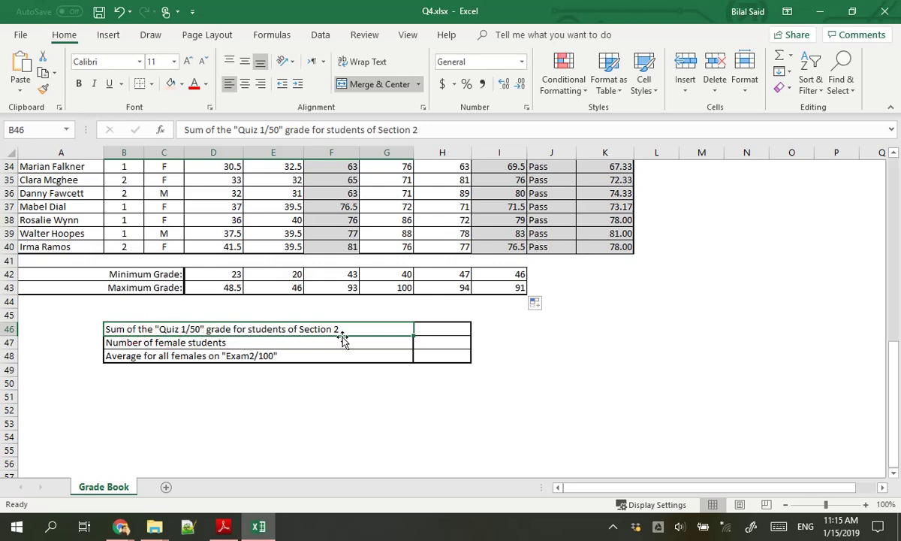
scroll(334, 322, up, 10)
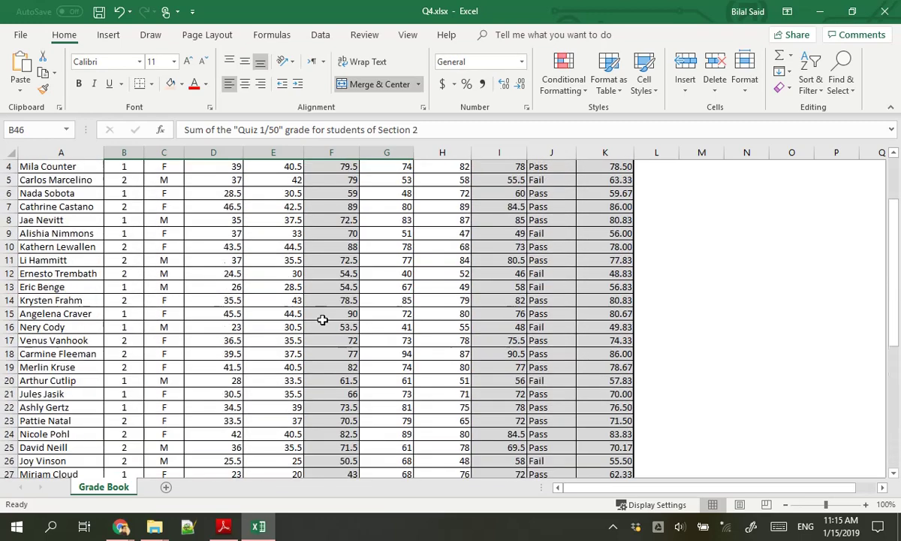
scroll(322, 320, up, 1)
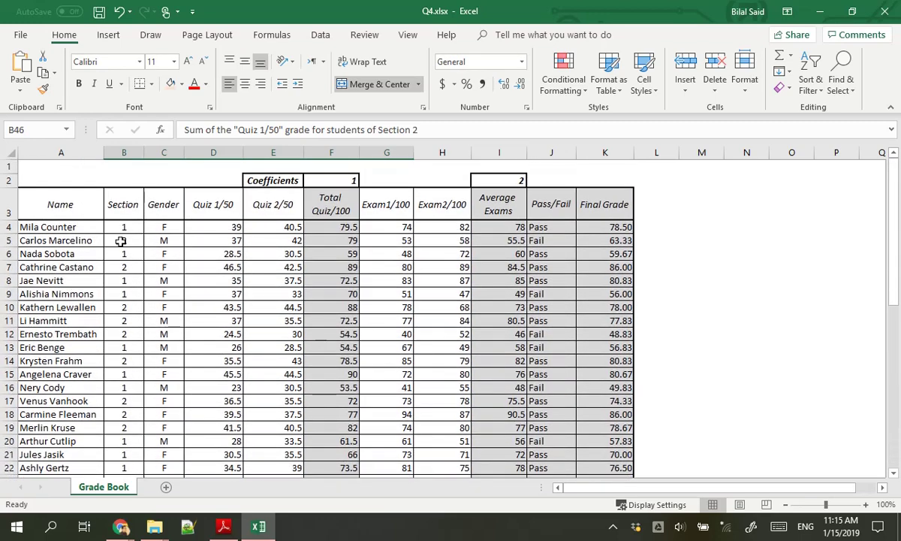
scroll(120, 240, down, 1)
scroll(125, 235, up, 1)
scroll(301, 227, down, 7)
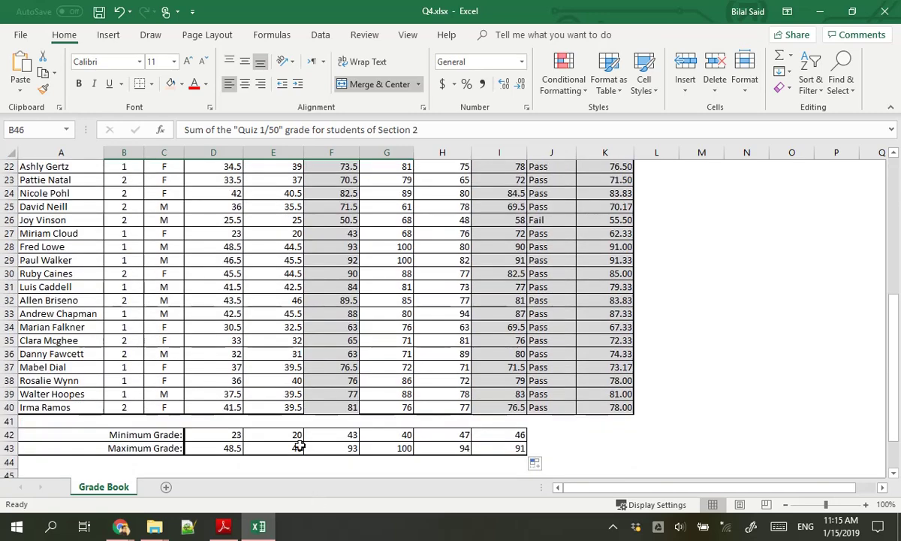
scroll(298, 446, down, 2)
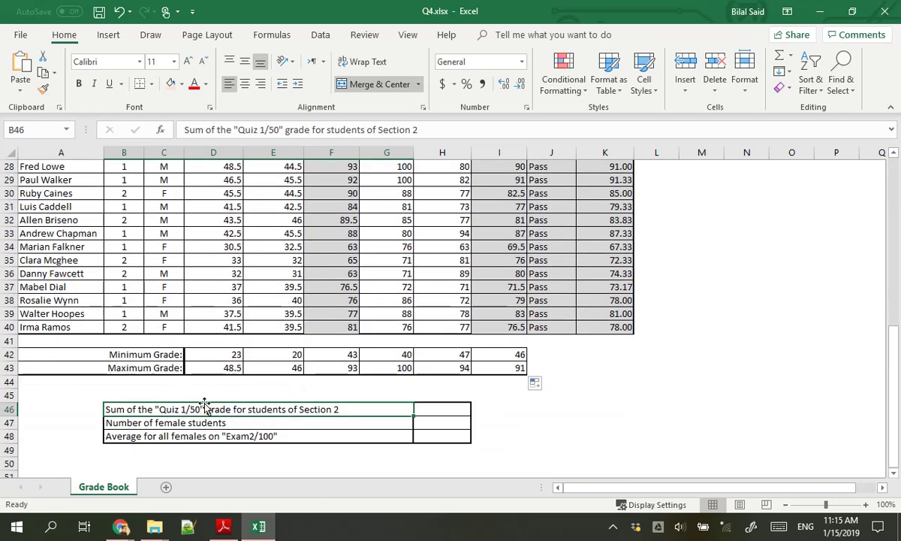
scroll(270, 331, up, 5)
scroll(270, 330, up, 4)
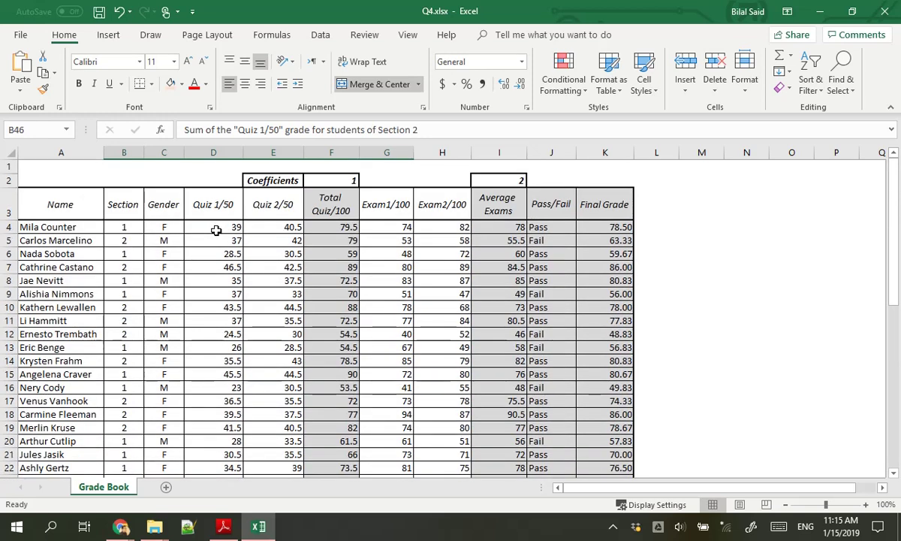
- Inspect the Quiz 1/50 and Section values in rows 4–9, then select answer cell H46
drag(215, 230, 217, 279)
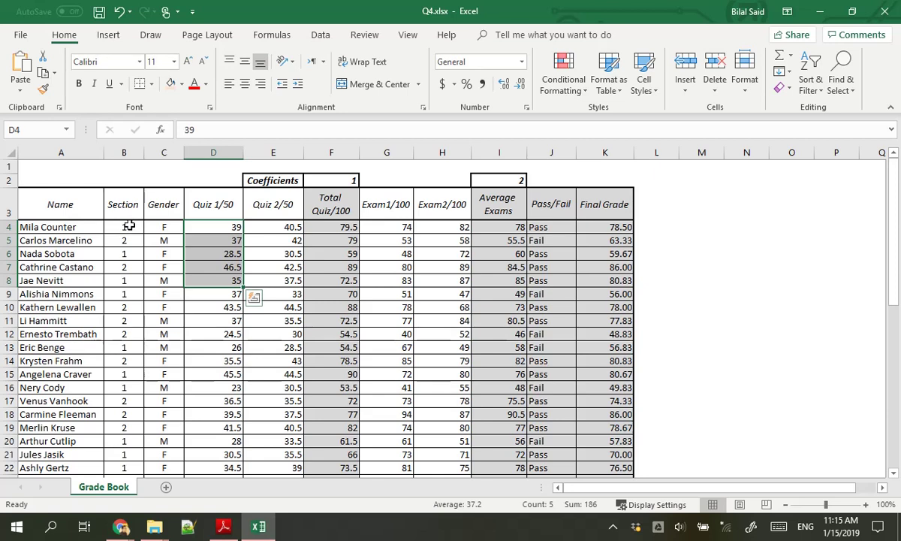
drag(128, 226, 124, 294)
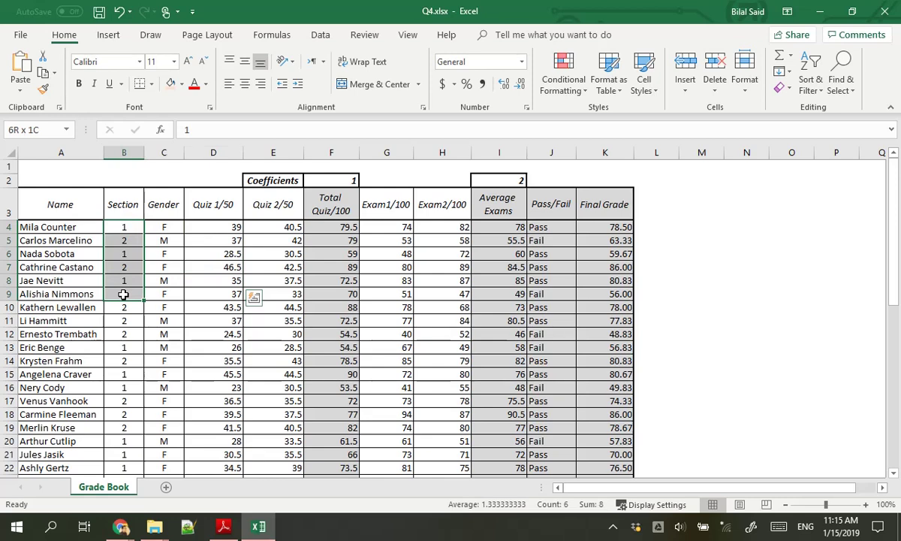
scroll(312, 311, down, 6)
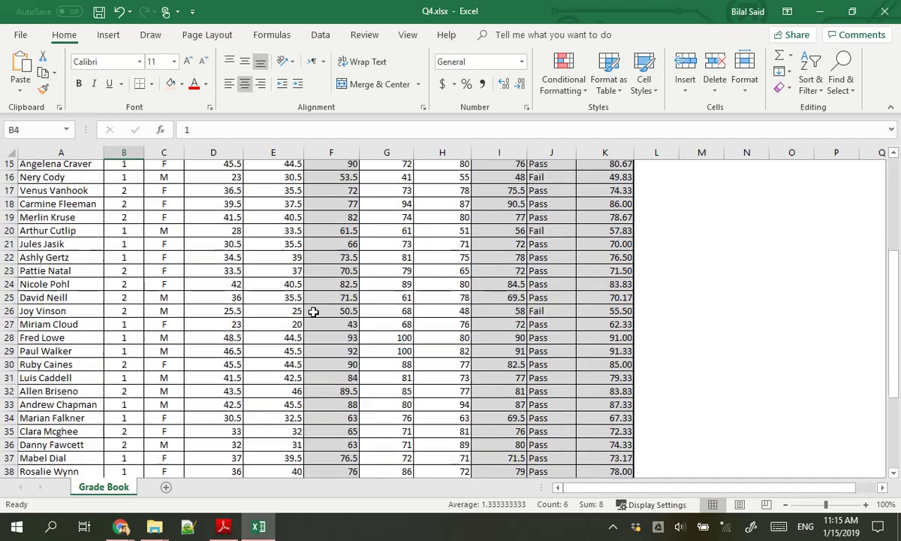
scroll(312, 311, down, 2)
click(449, 410)
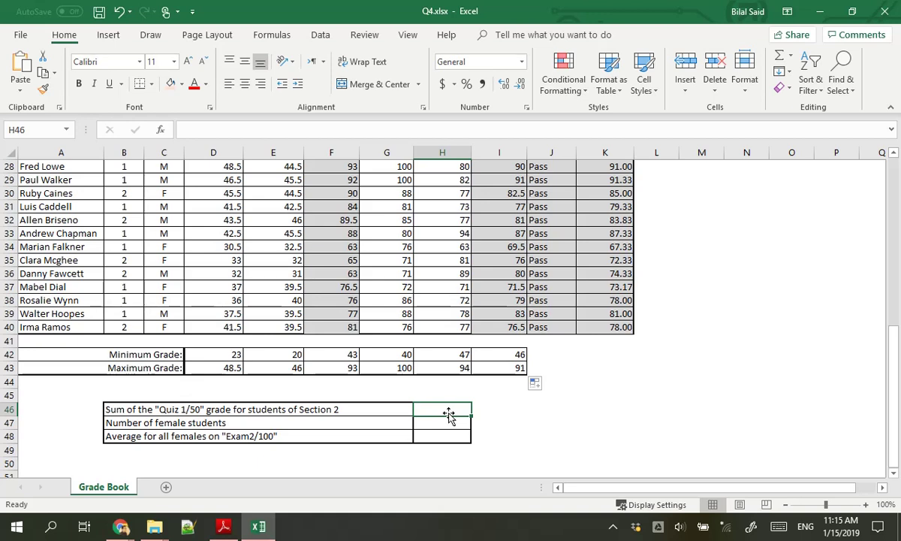
- Begin H46's formula as =SUMIF(B4:B40,"=2", testing the Section column for 2
click(448, 409)
text(=SUM)
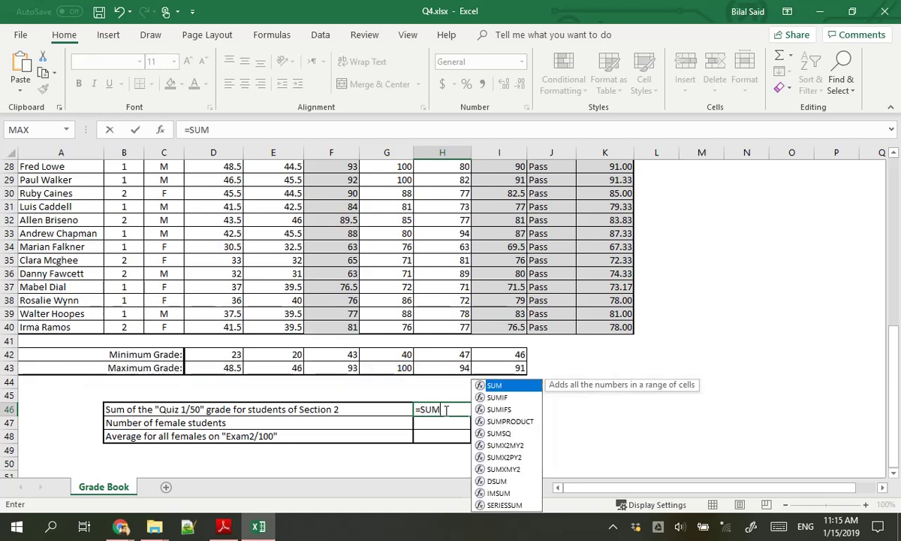
text(IF()
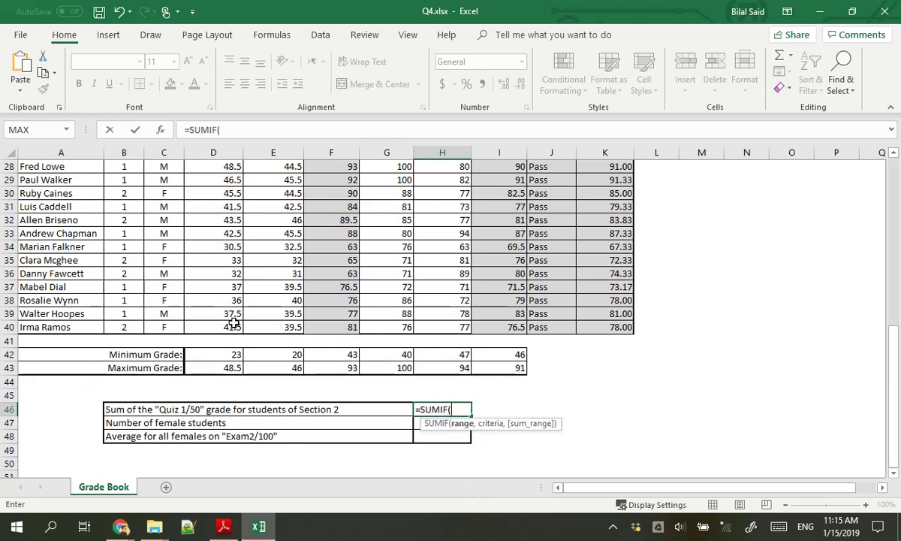
click(127, 327)
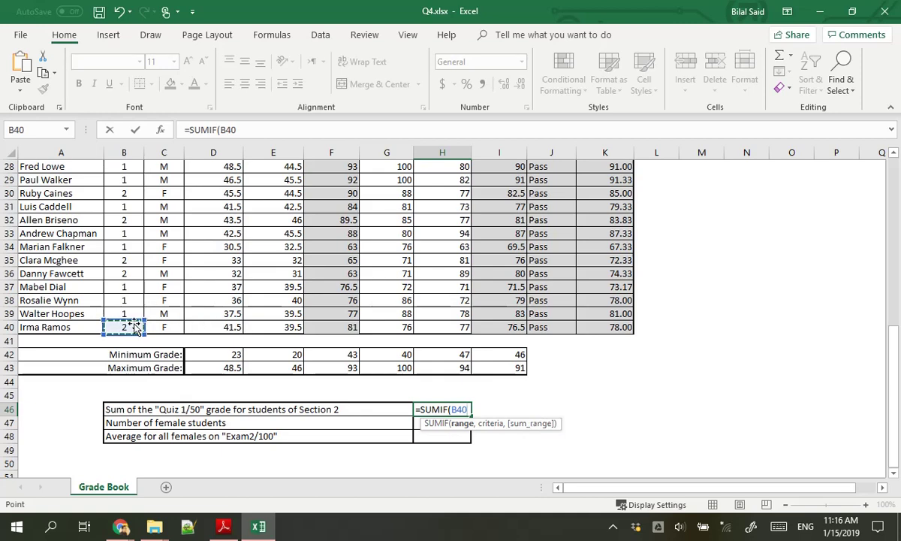
scroll(137, 327, up, 10)
shift+click(124, 319)
shift+click(123, 198)
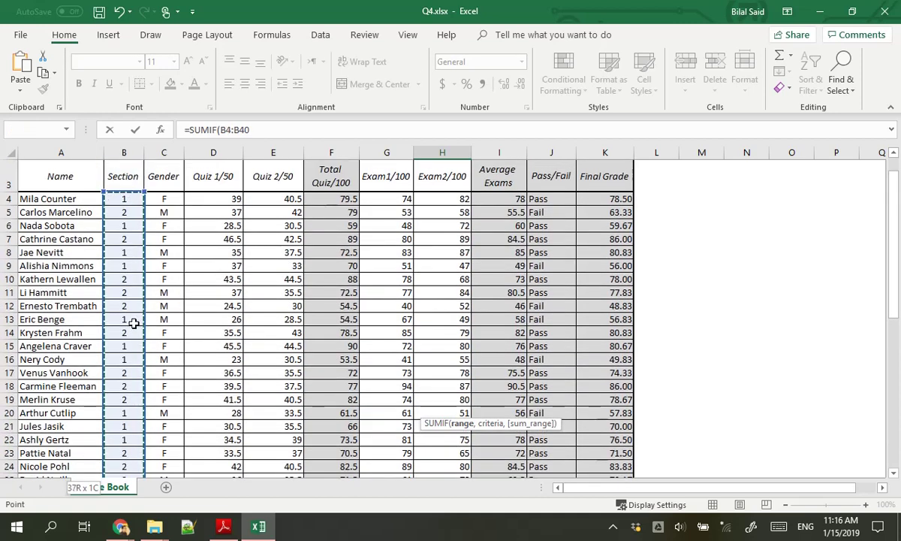
click(279, 126)
text(,)
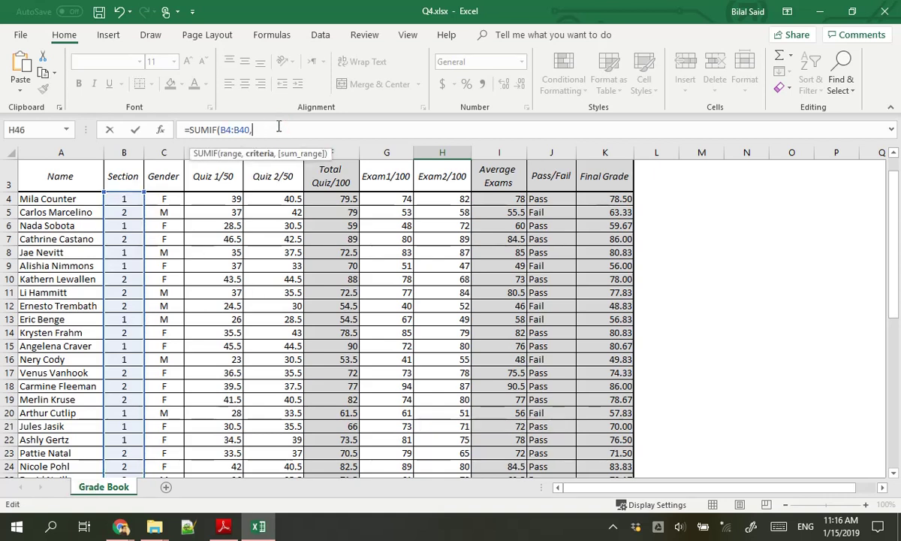
text(2)
text(=2")
text(,)
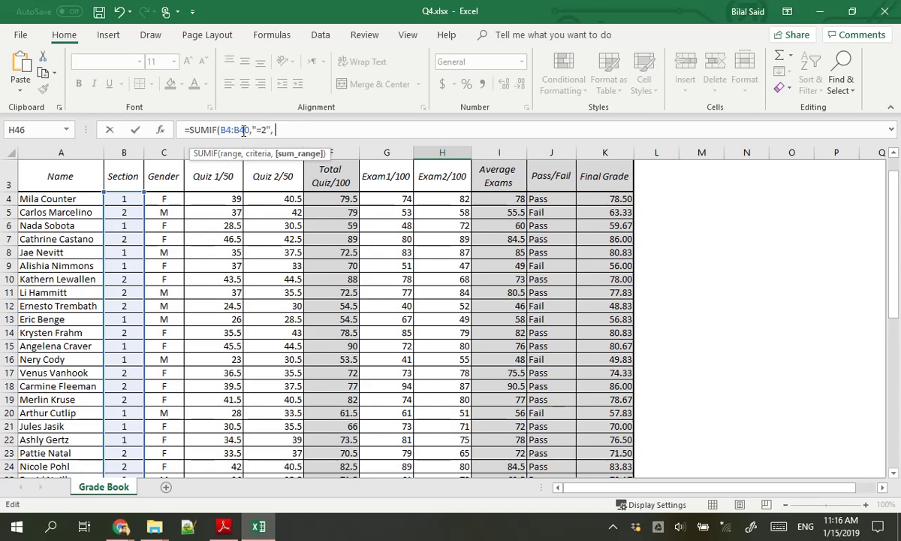
- Add D4:D40 as the sum range and close the SUMIF formula
drag(250, 130, 222, 129)
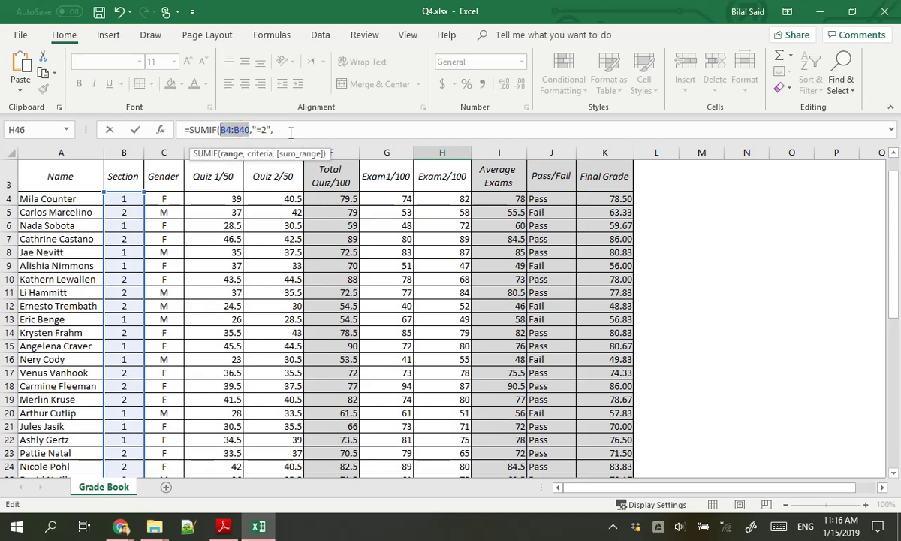
click(290, 132)
key(ctrl+v)
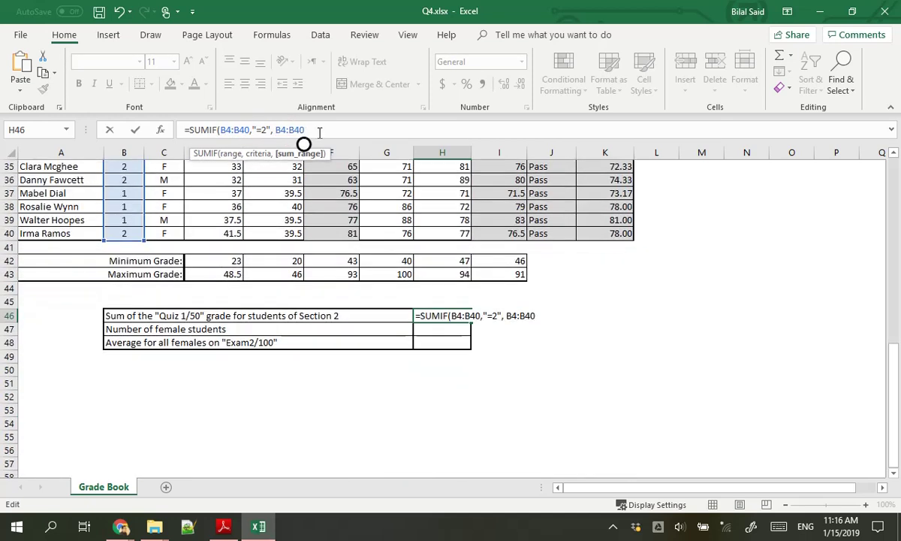
key(Left)
key(Left)
key(Left)
key(BackSpace)
text(D)
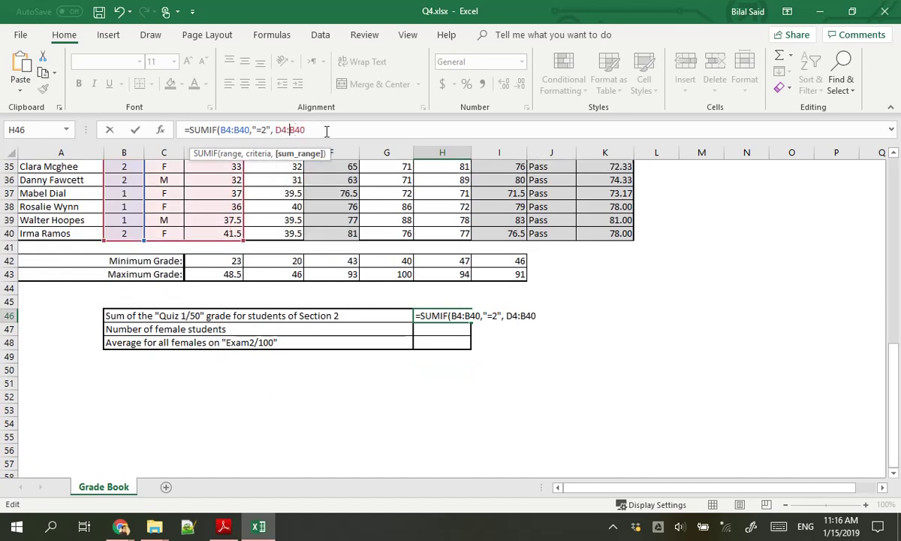
key(Right)
key(Right)
key(Right)
key(BackSpace)
text(D)
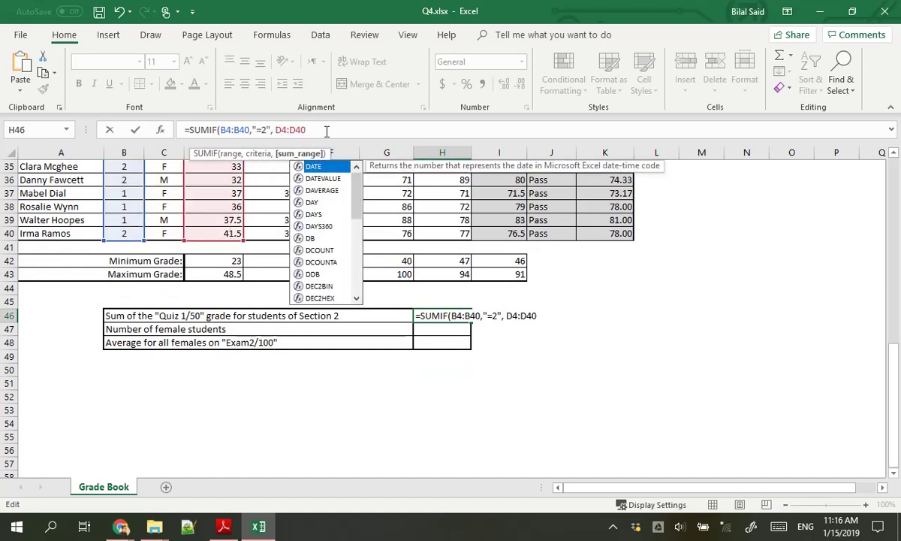
key(Right)
key(Right)
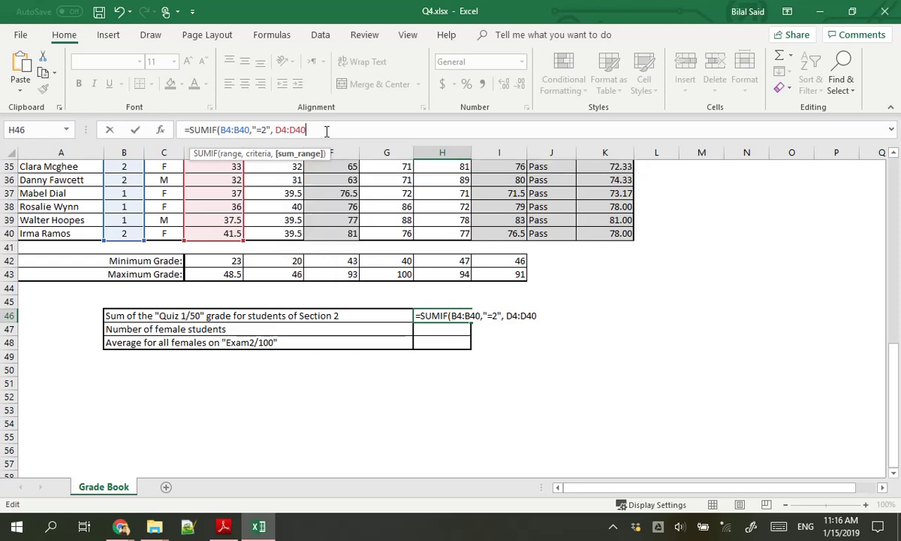
text())
scroll(352, 207, up, 7)
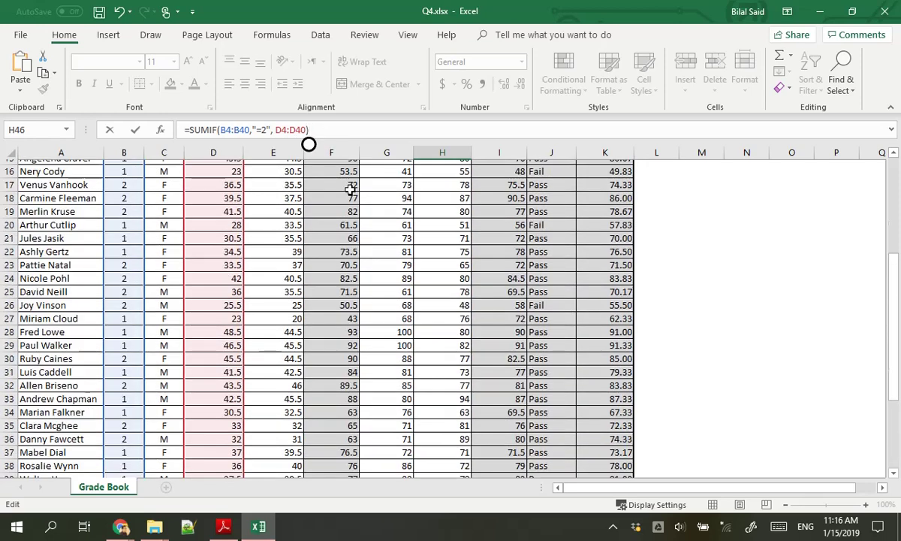
scroll(350, 192, up, 5)
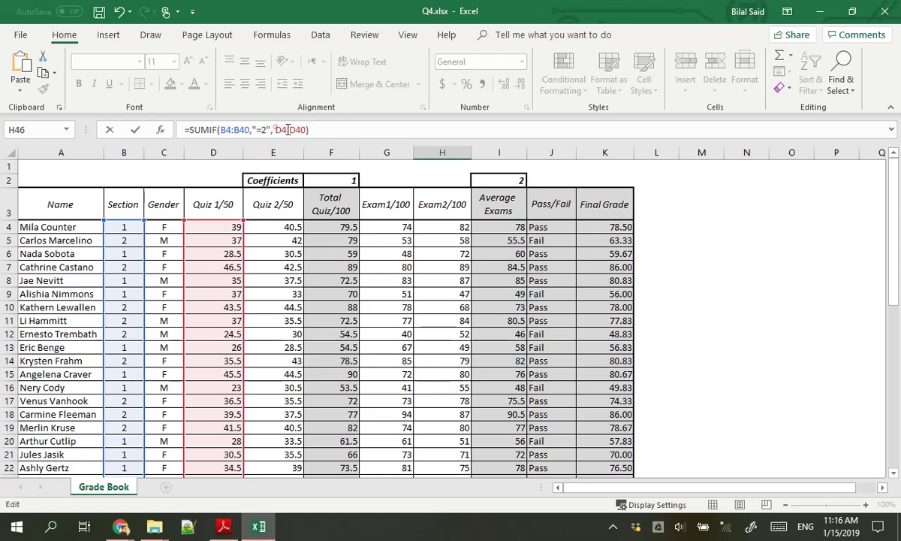
drag(275, 129, 304, 130)
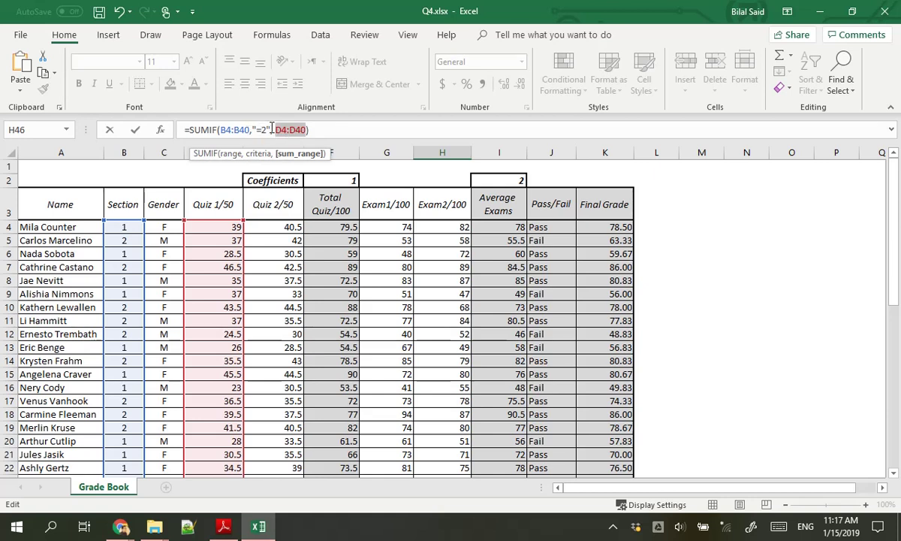
drag(272, 129, 222, 129)
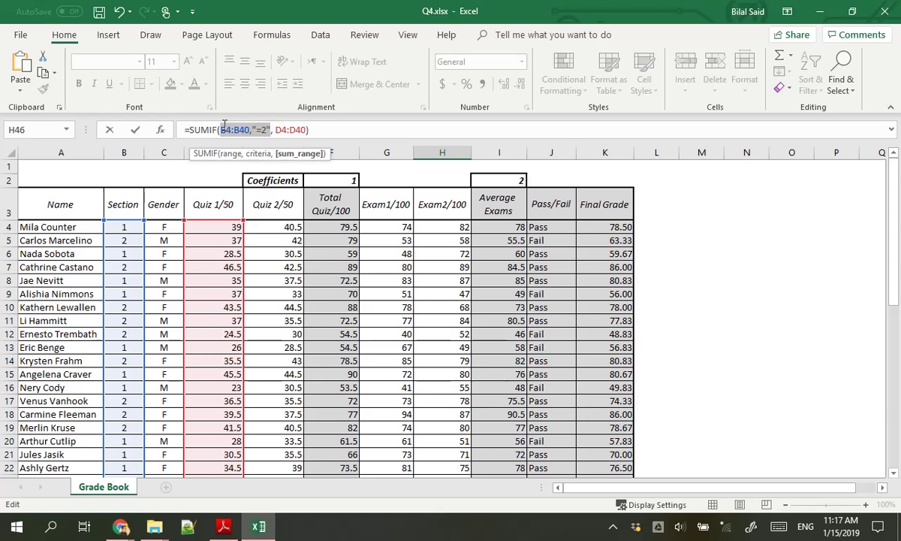
drag(272, 129, 310, 129)
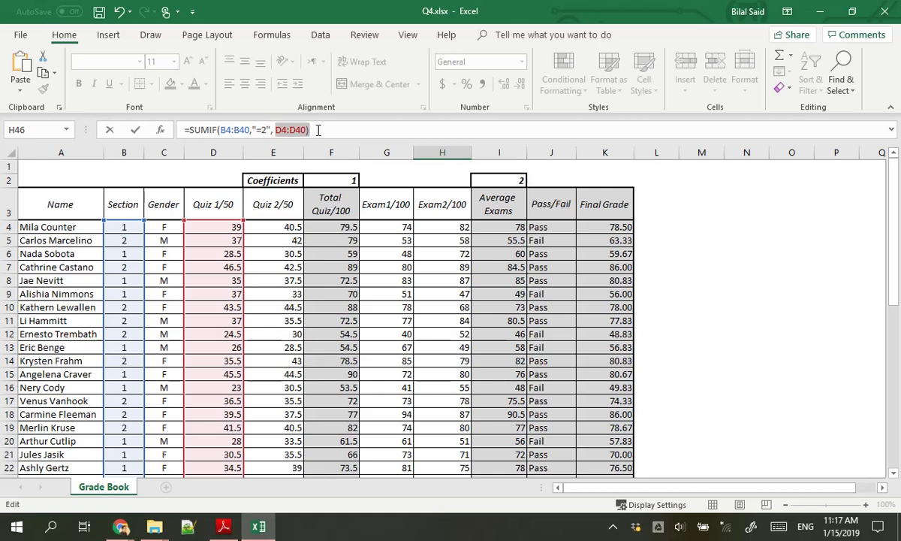
click(319, 130)
text())
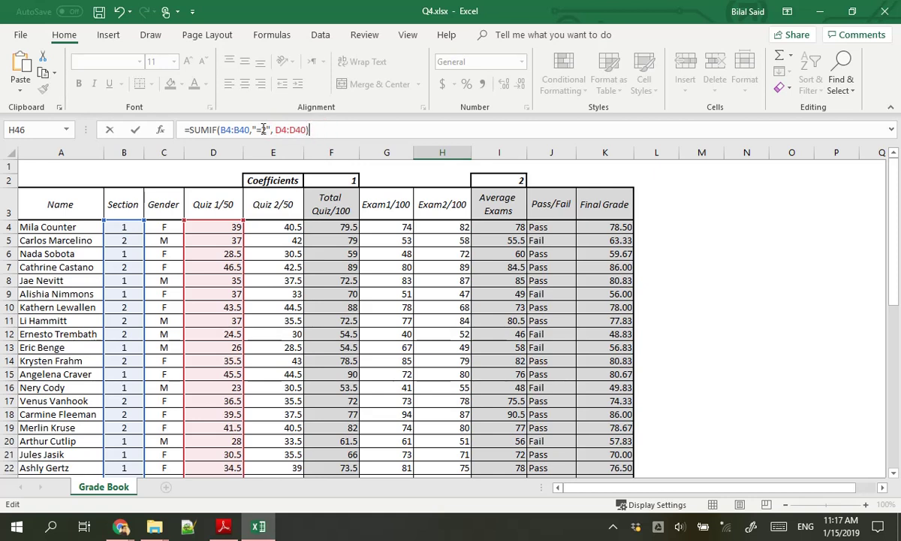
click(203, 130)
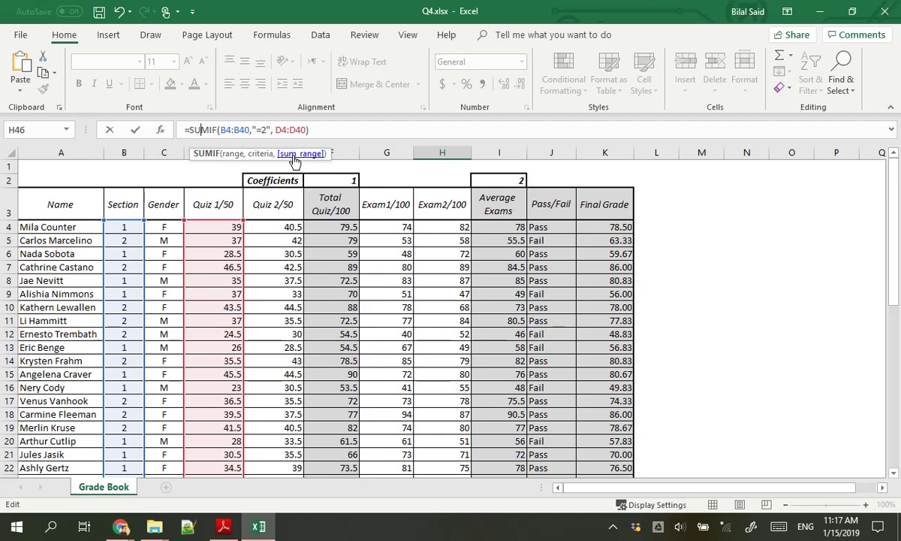
- Review the SUMIF Range, Criteria and Sum_range arguments and commit H46, returning 674
click(164, 132)
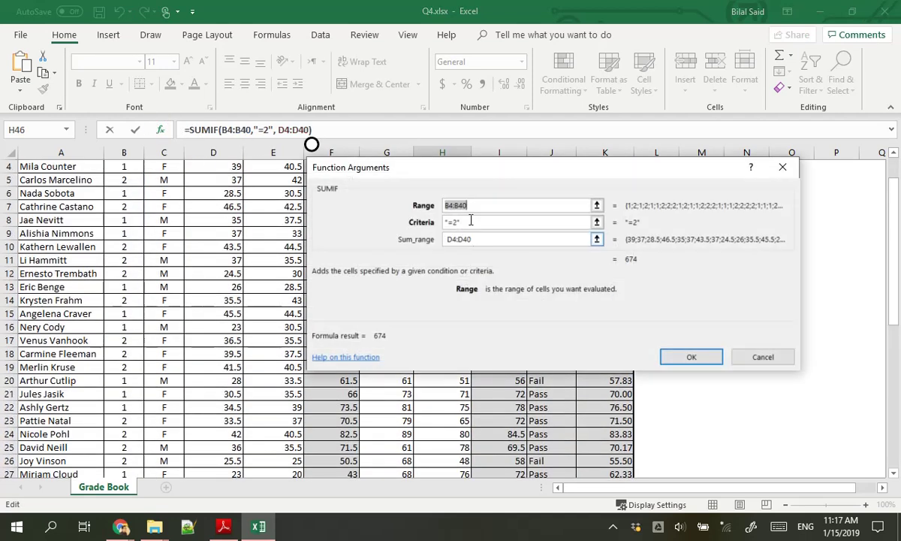
click(464, 205)
click(412, 243)
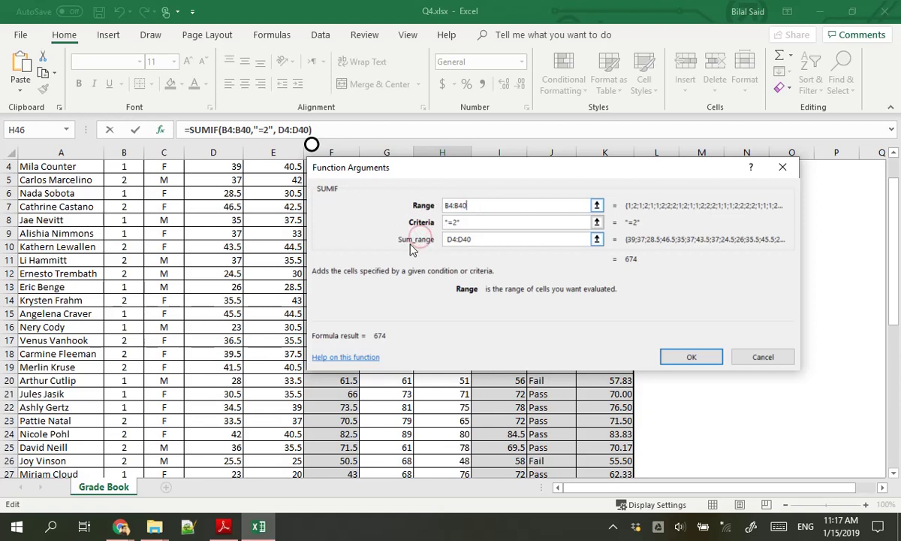
click(463, 239)
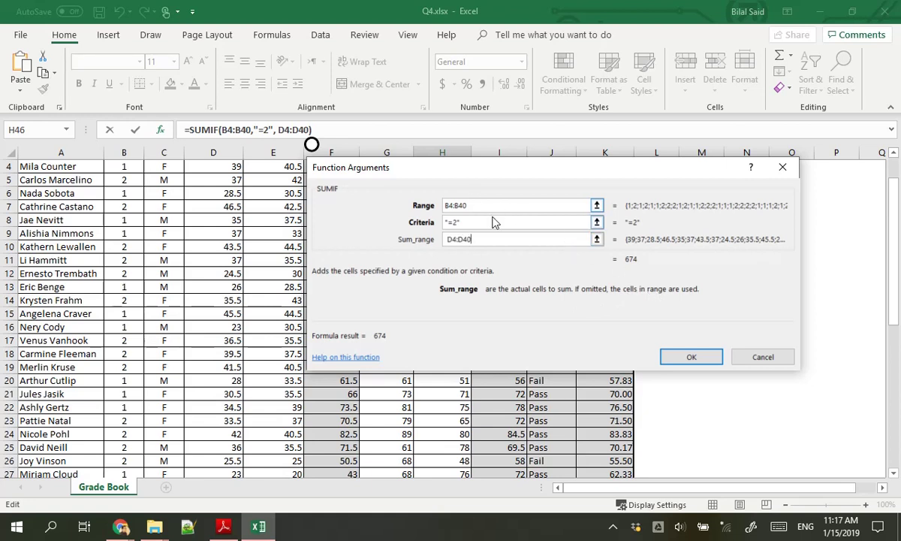
click(691, 357)
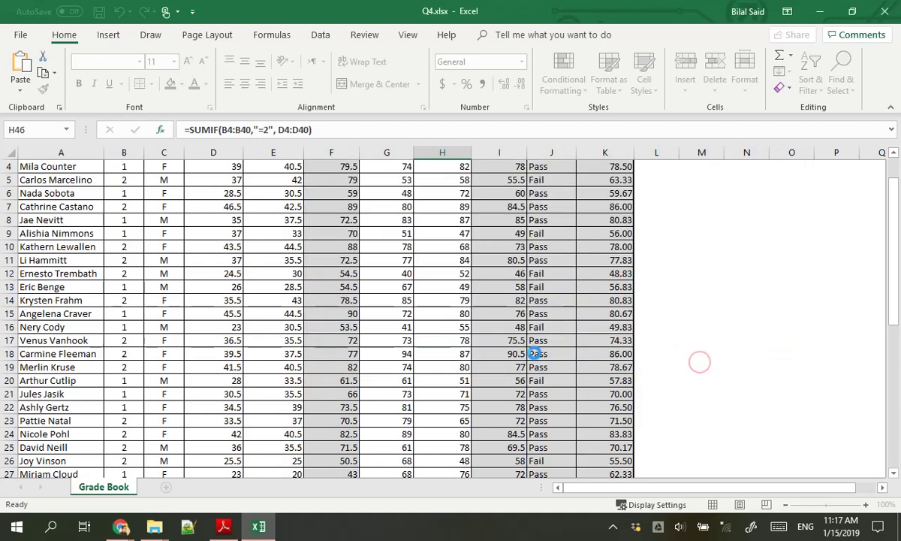
scroll(481, 364, down, 3)
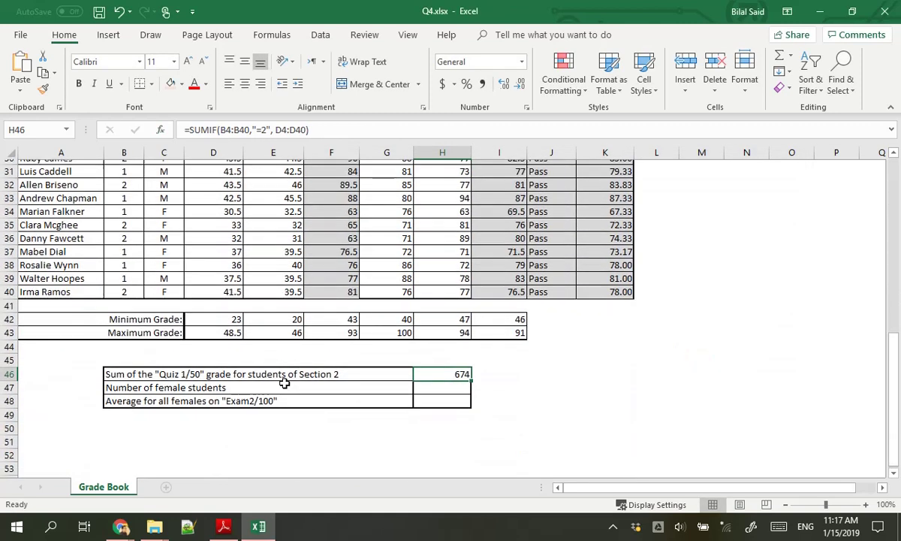
- Enter =COUNTIF(C4:C40,"F") in H47 to count the 21 female students
click(144, 358)
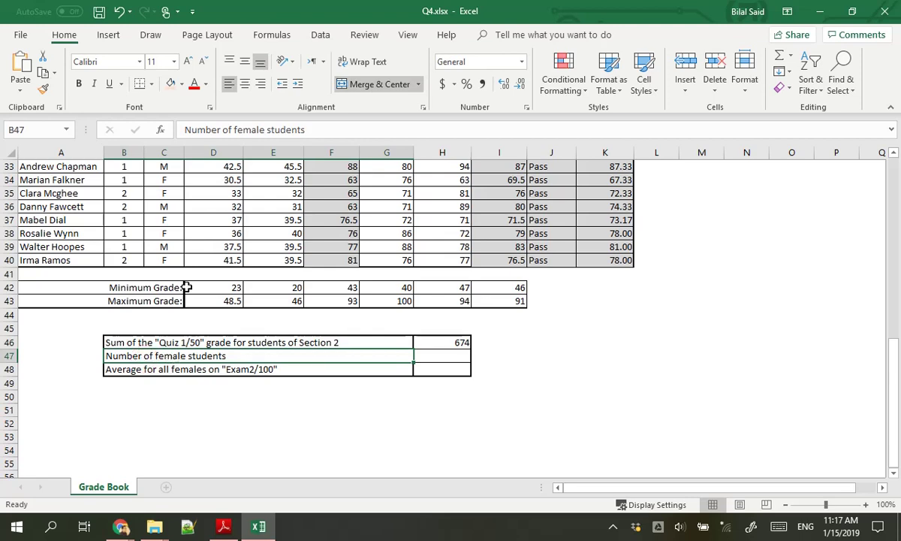
scroll(175, 199, up, 11)
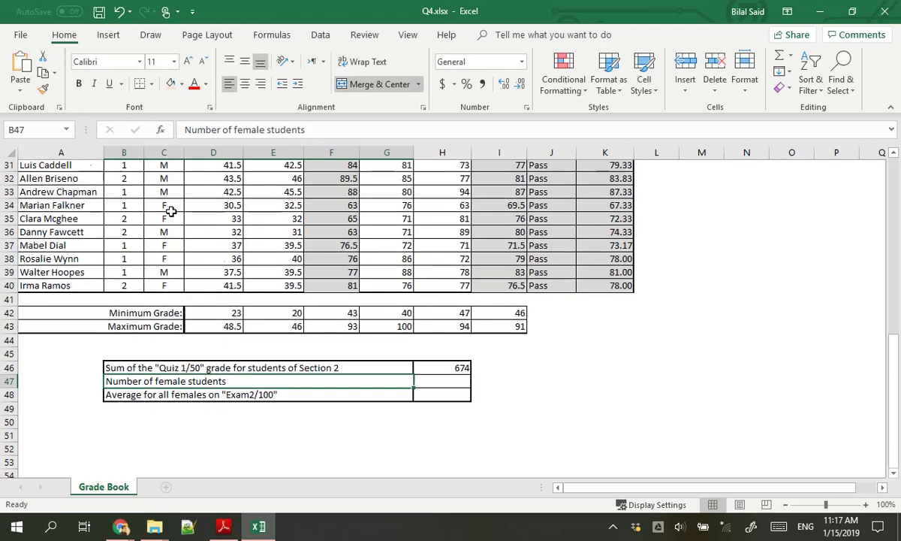
scroll(170, 215, down, 9)
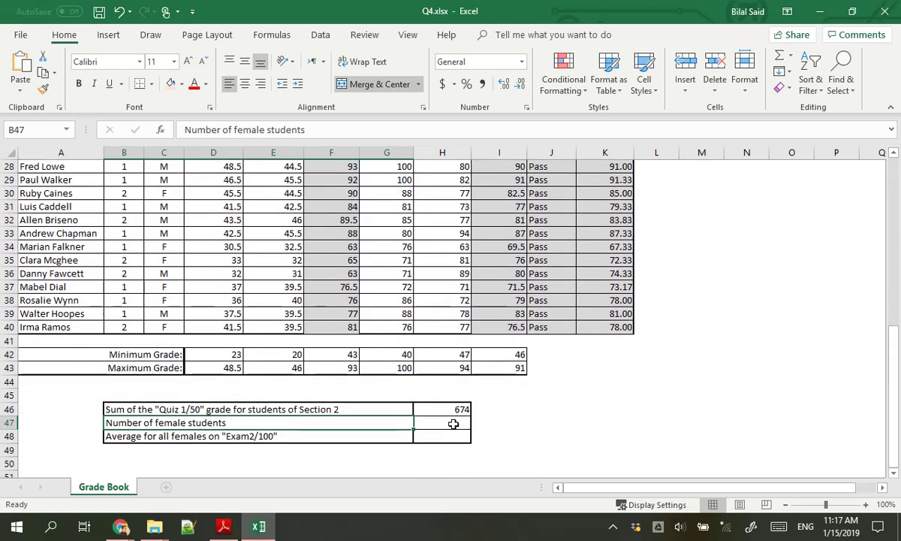
click(457, 425)
text(=COUNTIF)
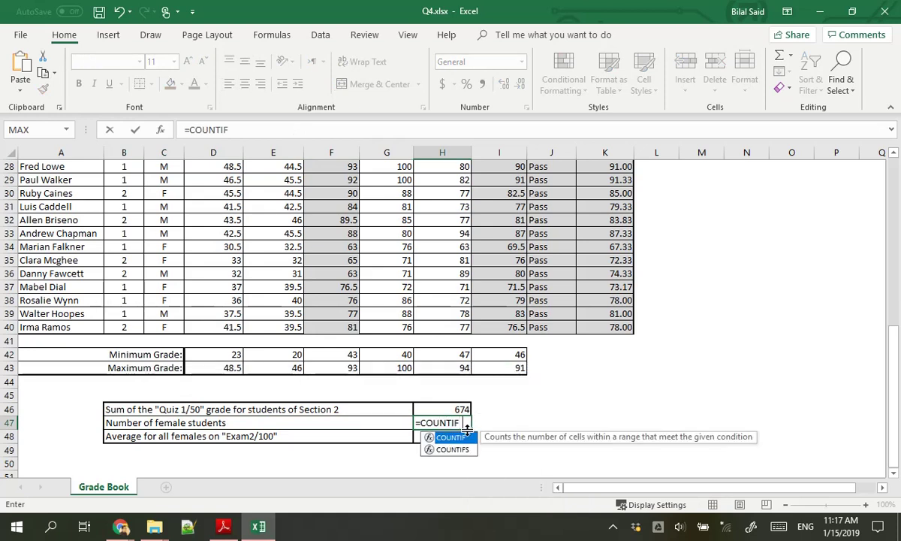
text(()
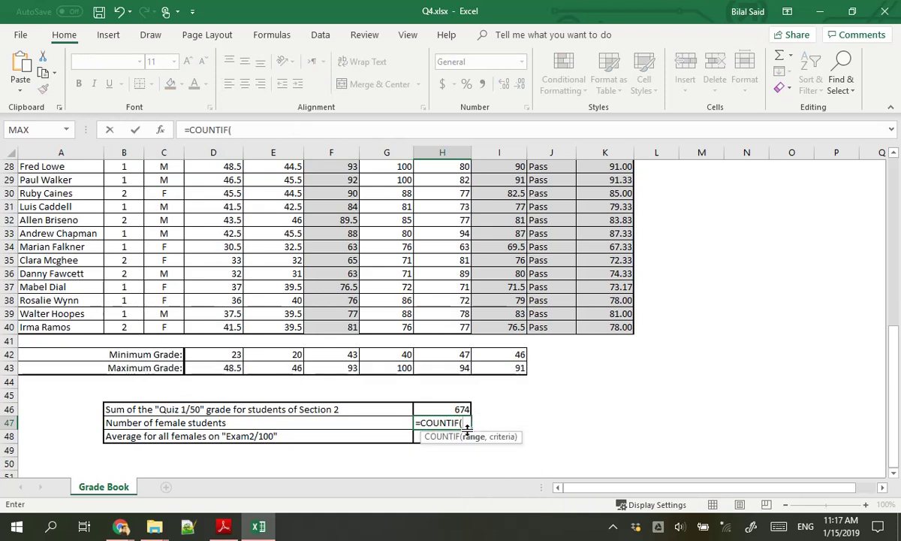
text(C4:C40)
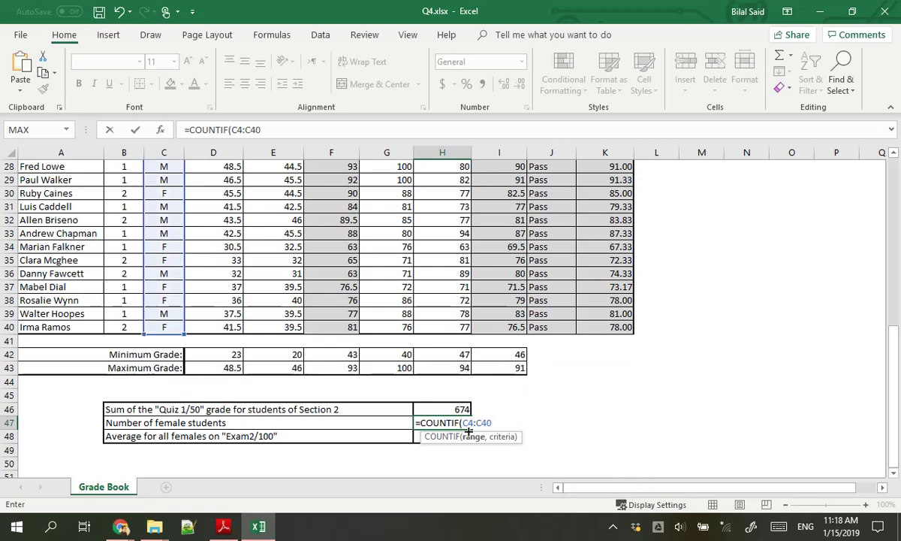
text(,"F")
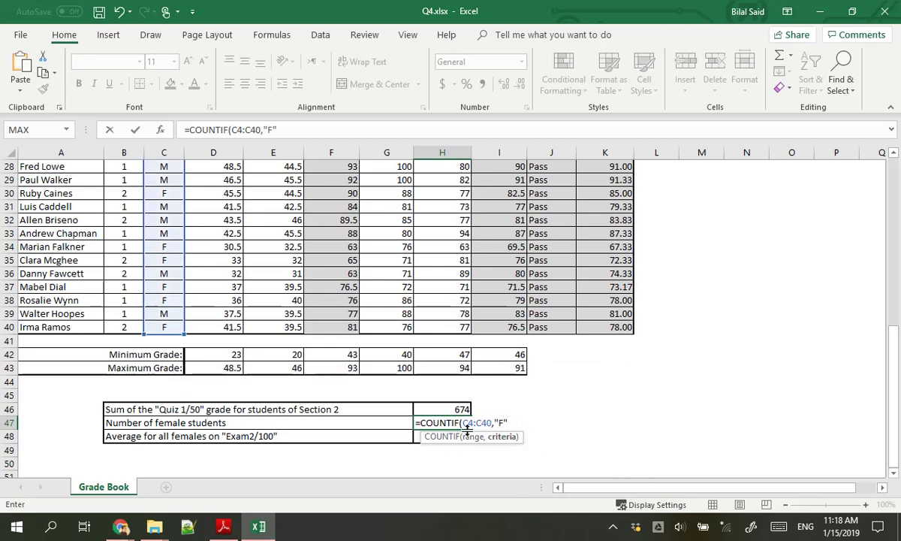
text())
key(Return)
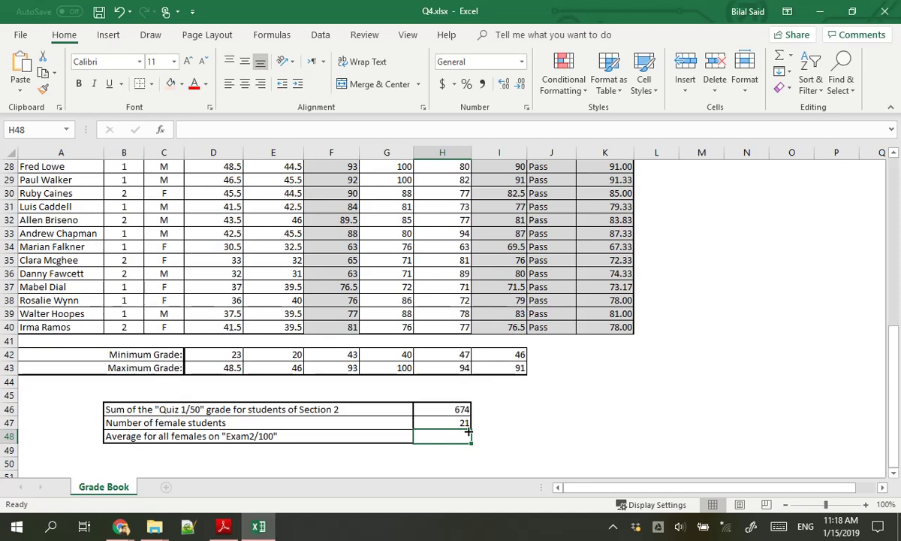
- Enter =AVERAGEIF(C4:C40,"F",H4:H40) in H48, giving the female Exam2 average 74.76190476
scroll(503, 210, up, 9)
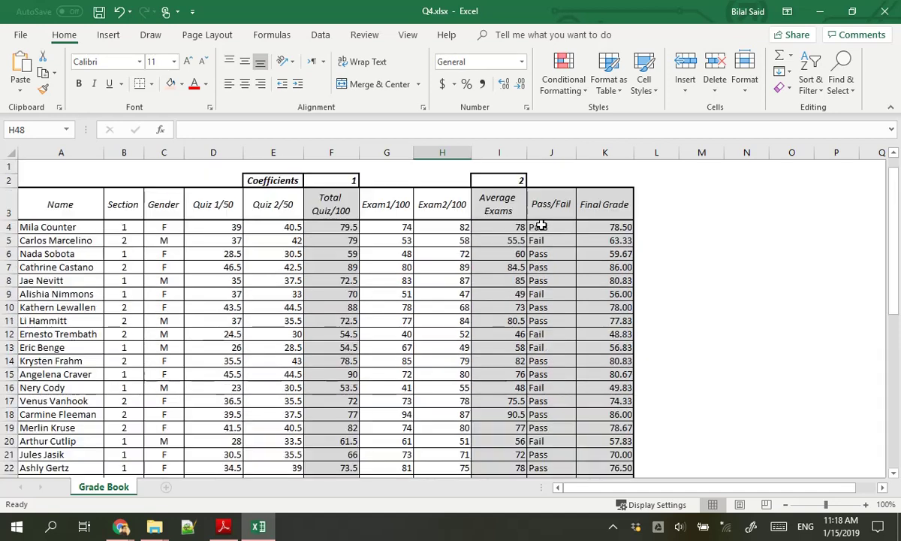
scroll(444, 226, down, 9)
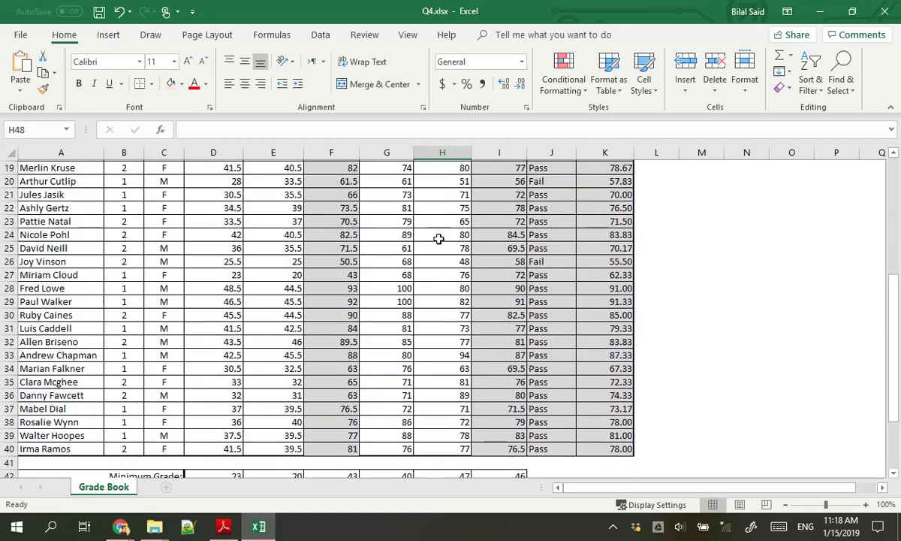
scroll(429, 247, down, 1)
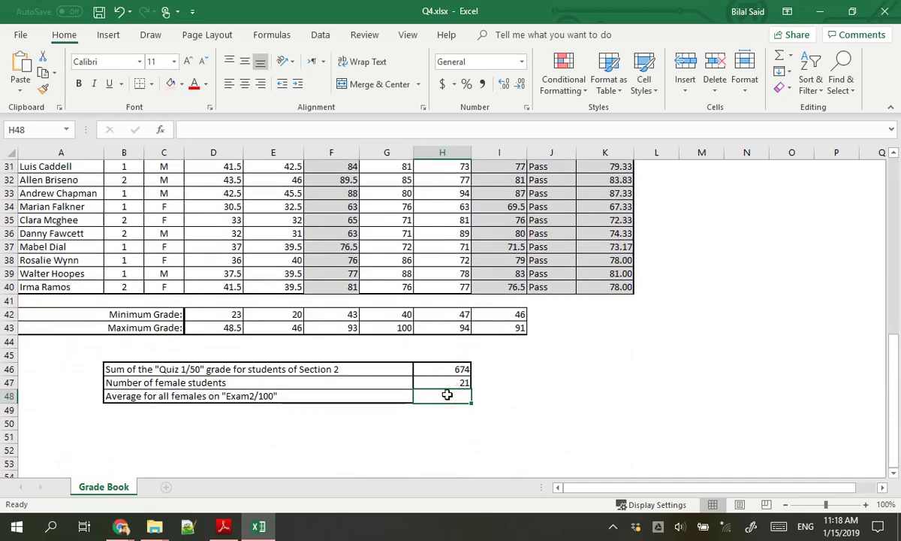
text(=)
key(BackSpace)
text(=AVER)
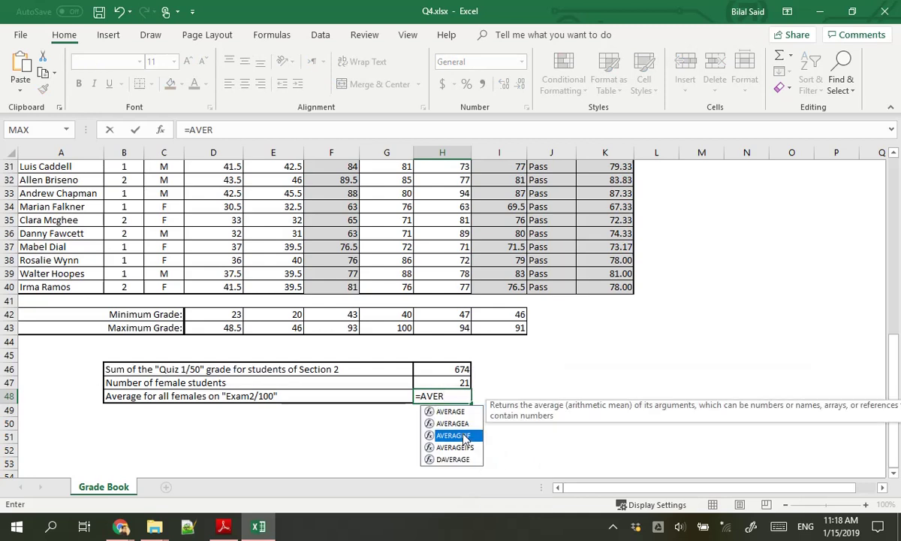
double_click(453, 435)
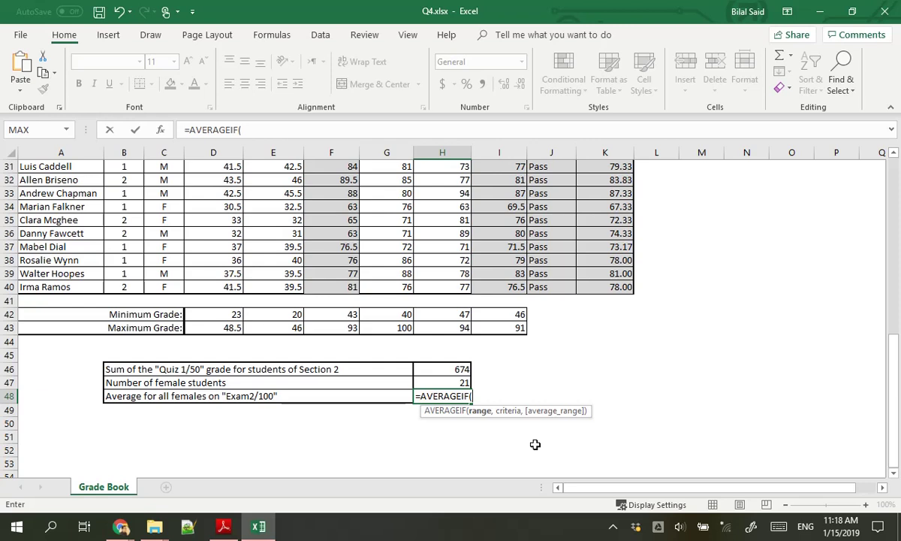
text(C4:C4)
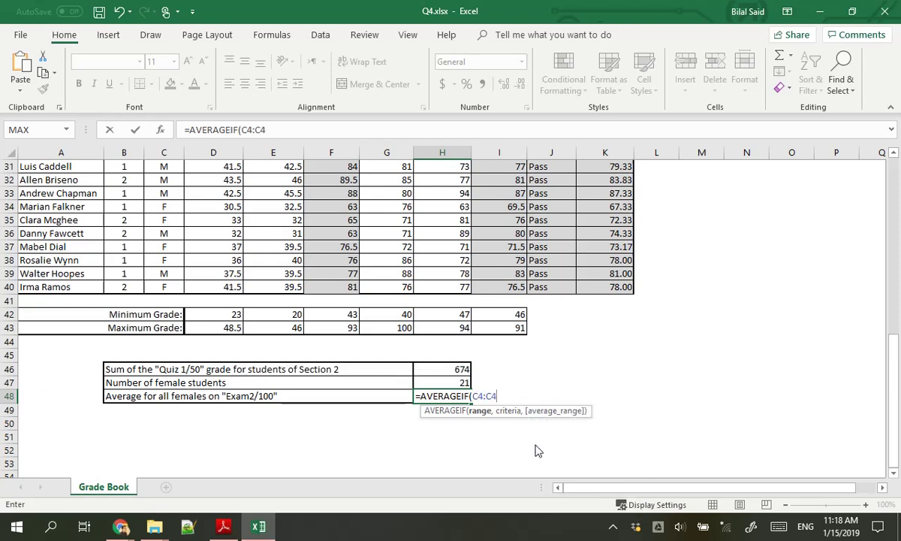
text(0,")
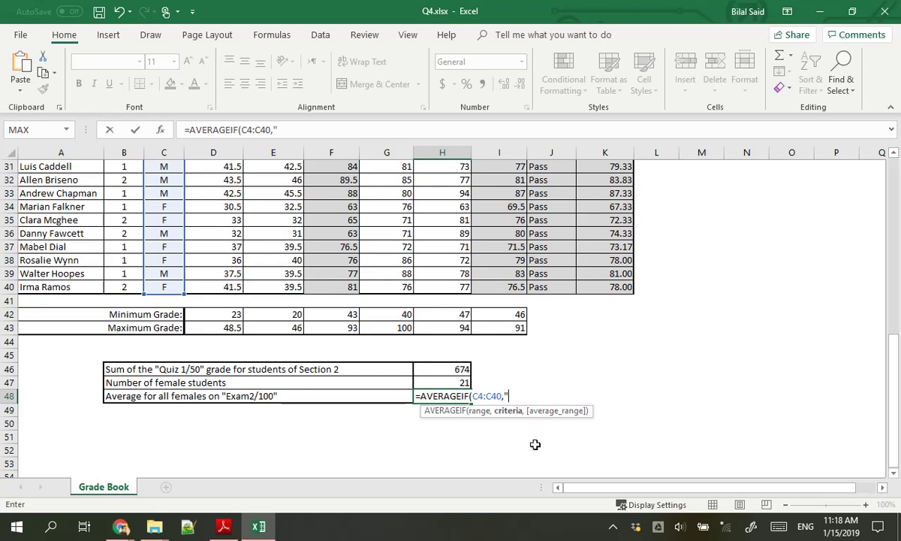
text(F",)
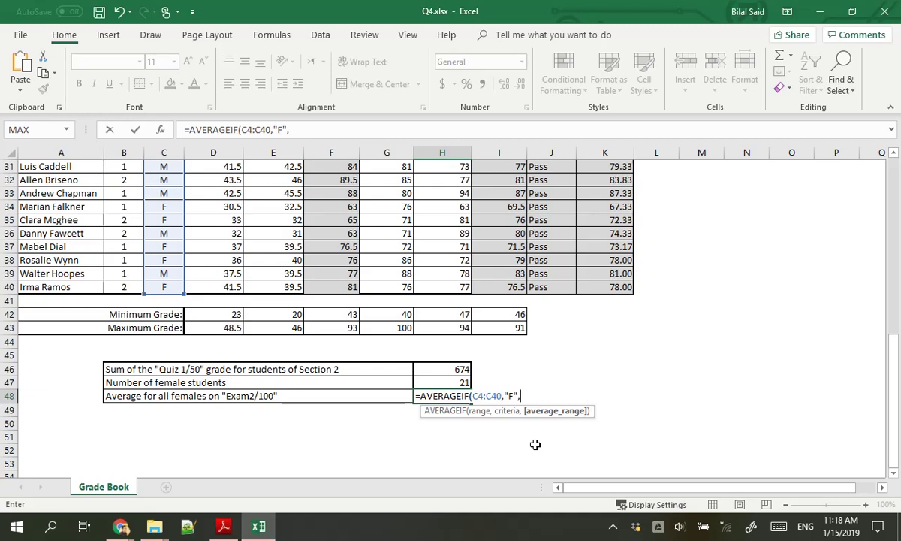
text(H4:H40)
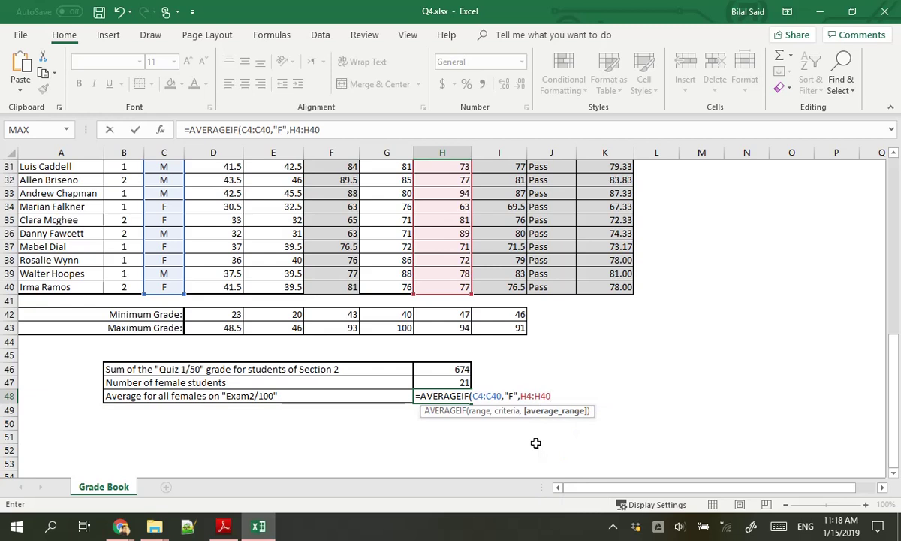
text())
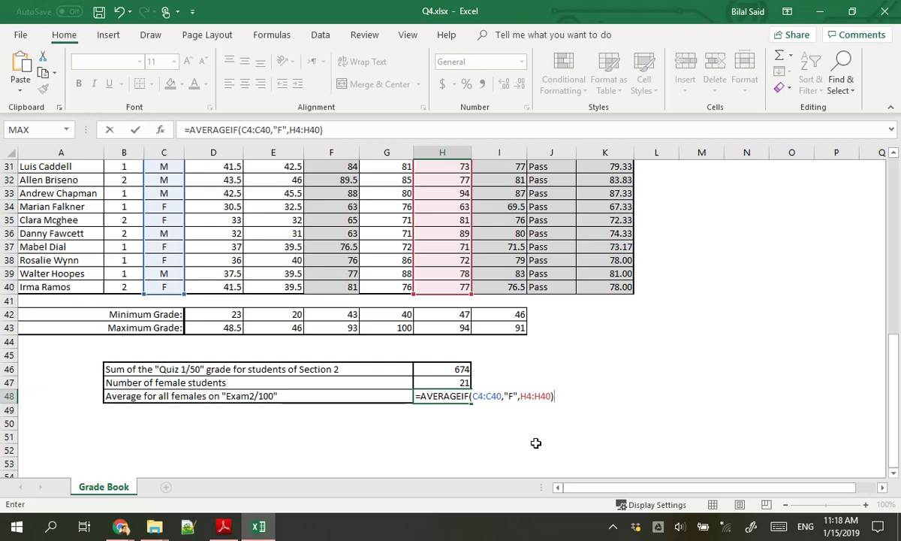
key(Return)
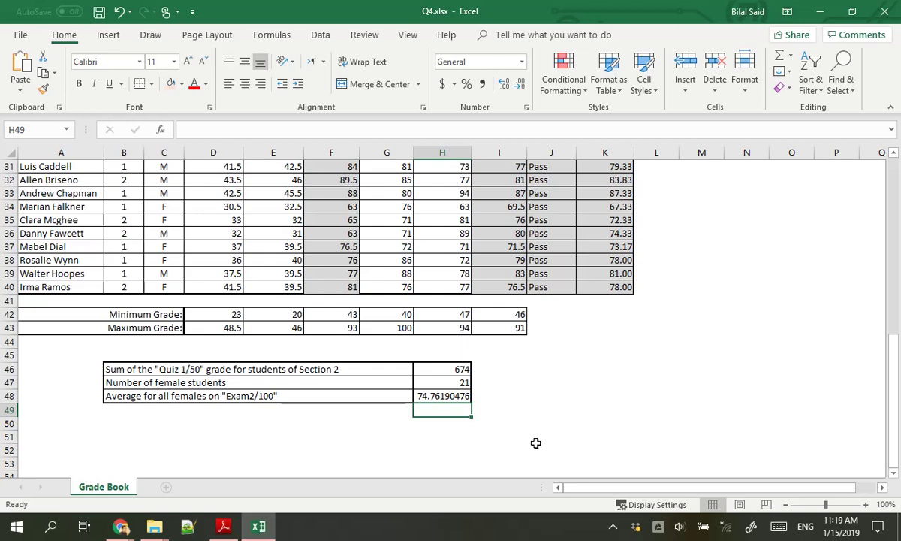
- Type the labels 'Student Name' in B50 and 'Finale Grade' in B51
click(124, 427)
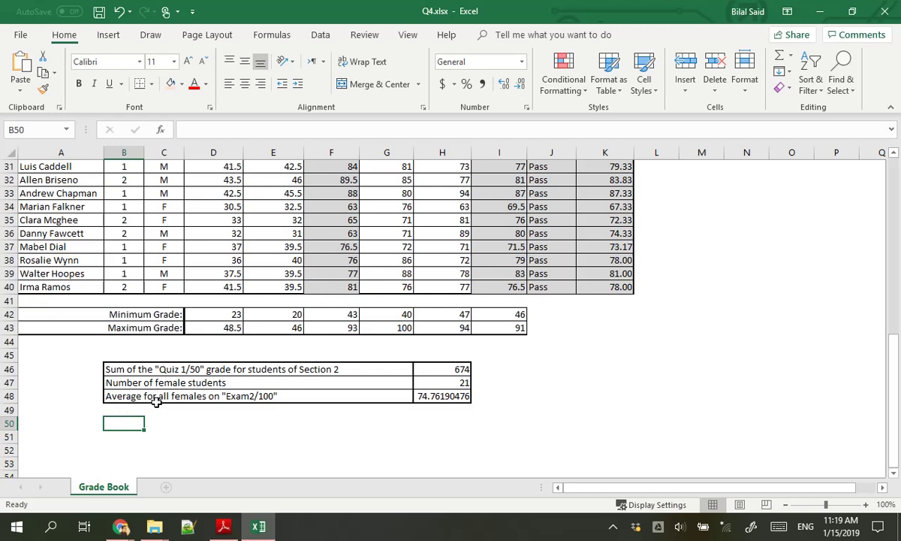
text(S)
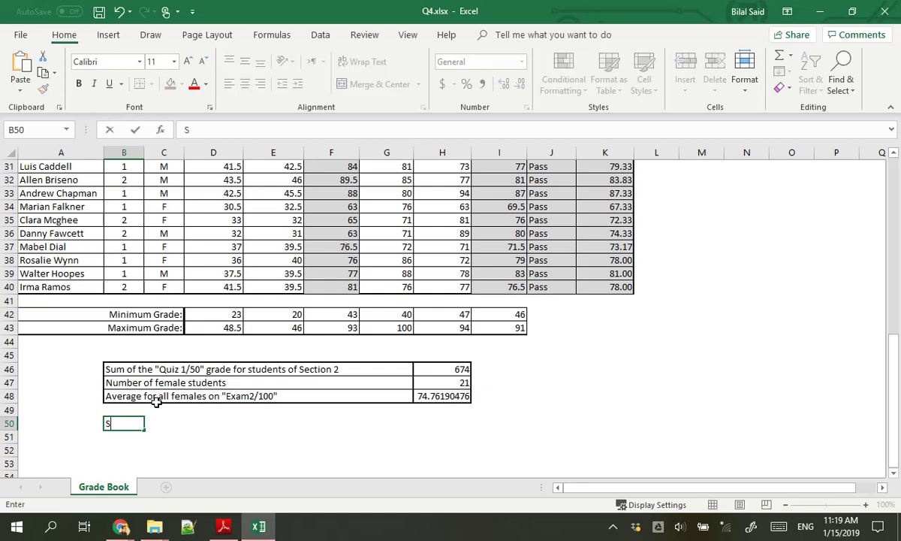
text(tudent Name)
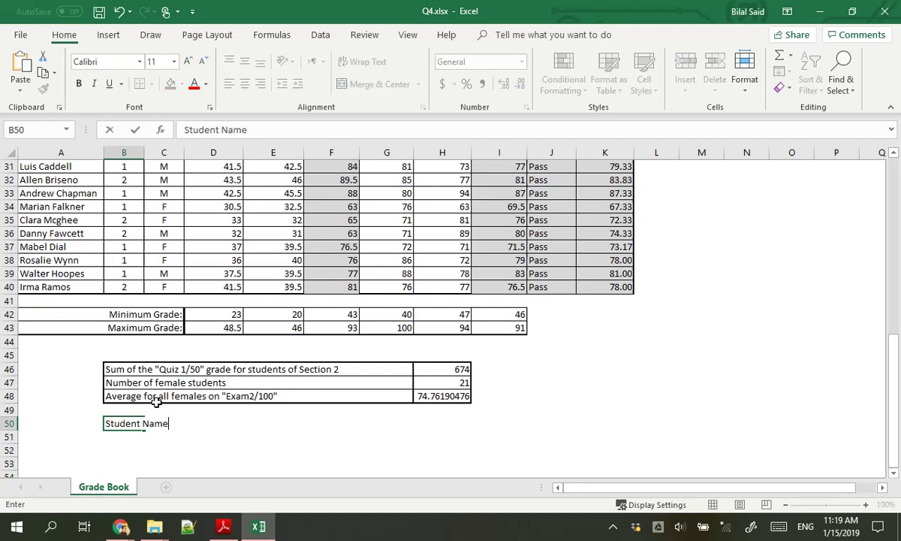
key(Return)
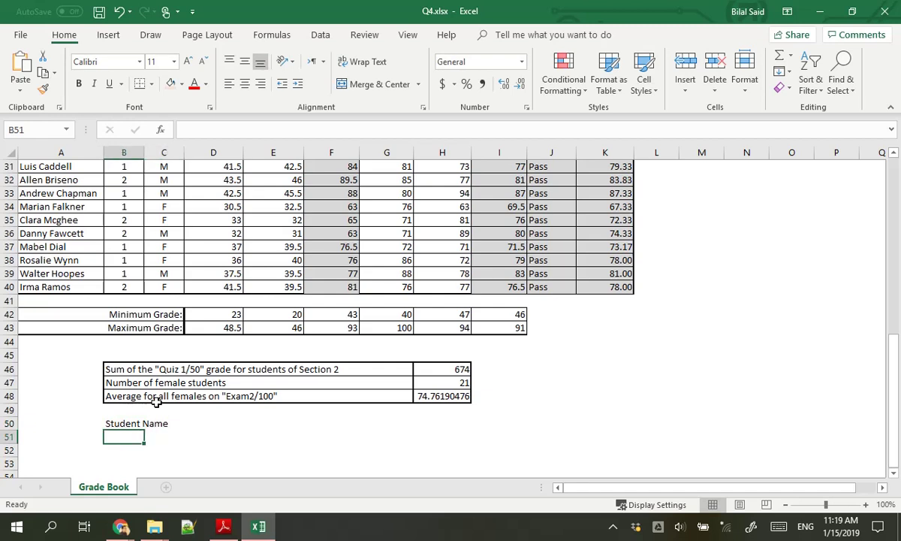
text(Fi)
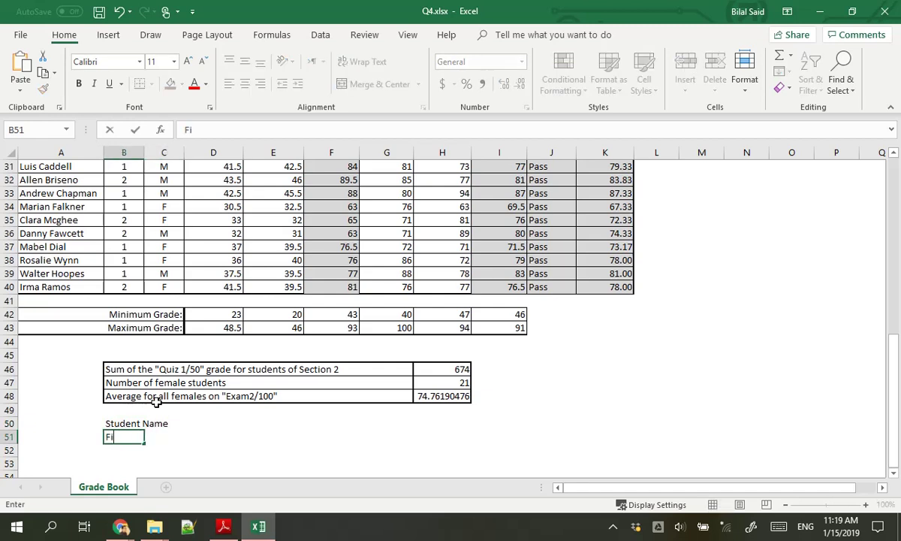
text(nale Grade)
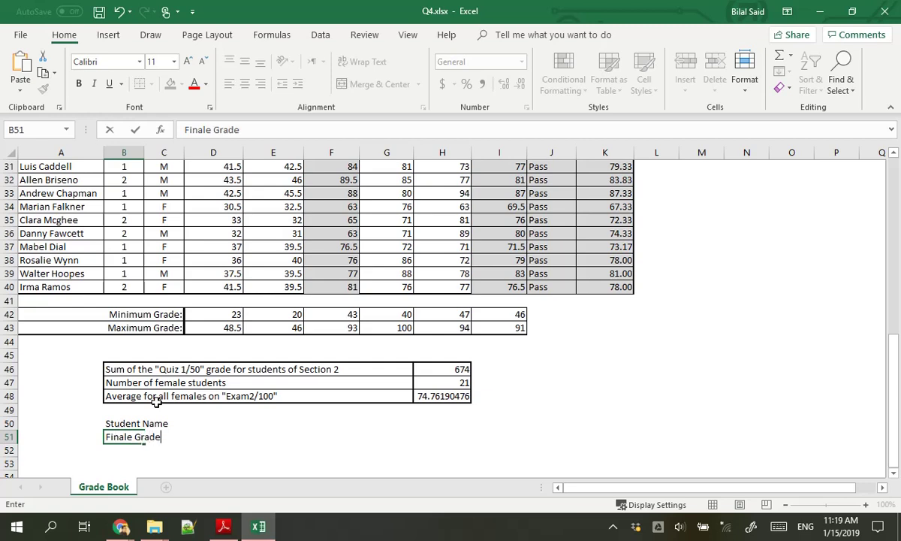
key(Up)
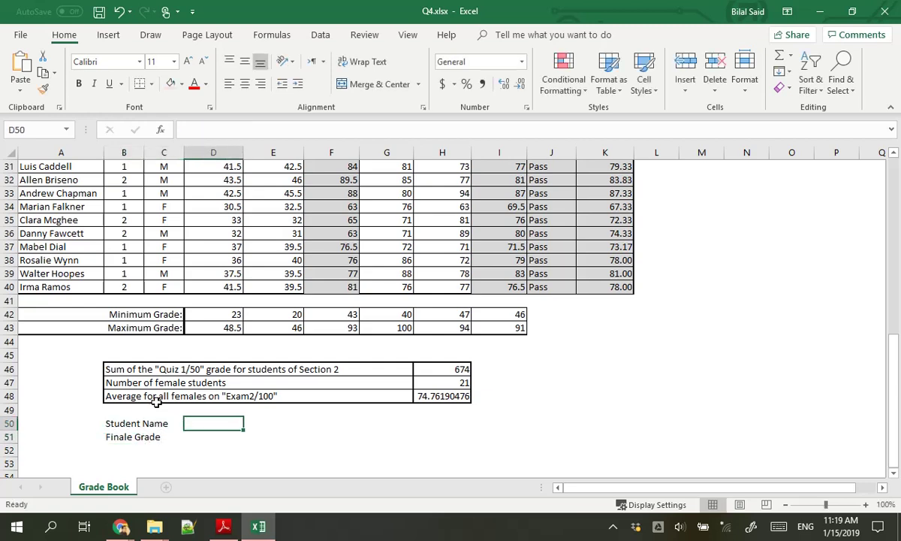
- Give D50 a thick outside border and fill D51 light grey
click(151, 84)
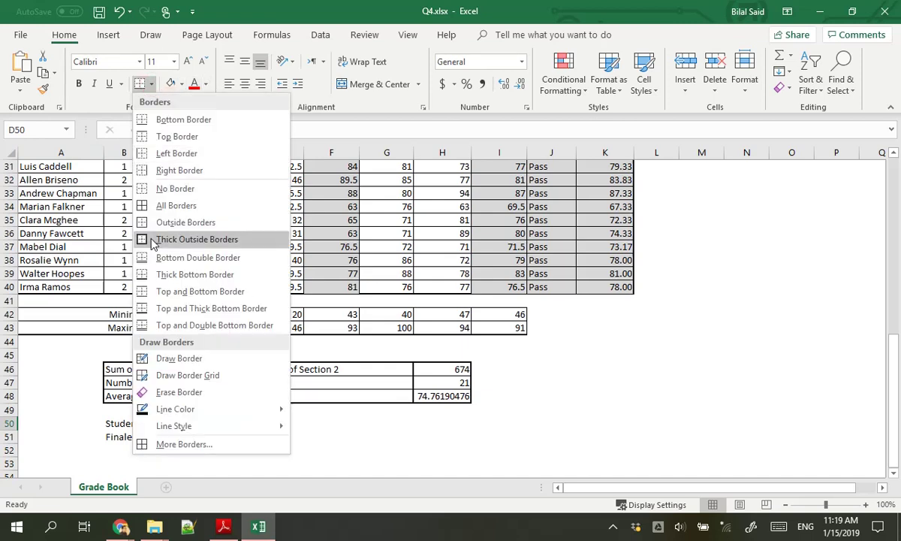
click(154, 238)
click(217, 438)
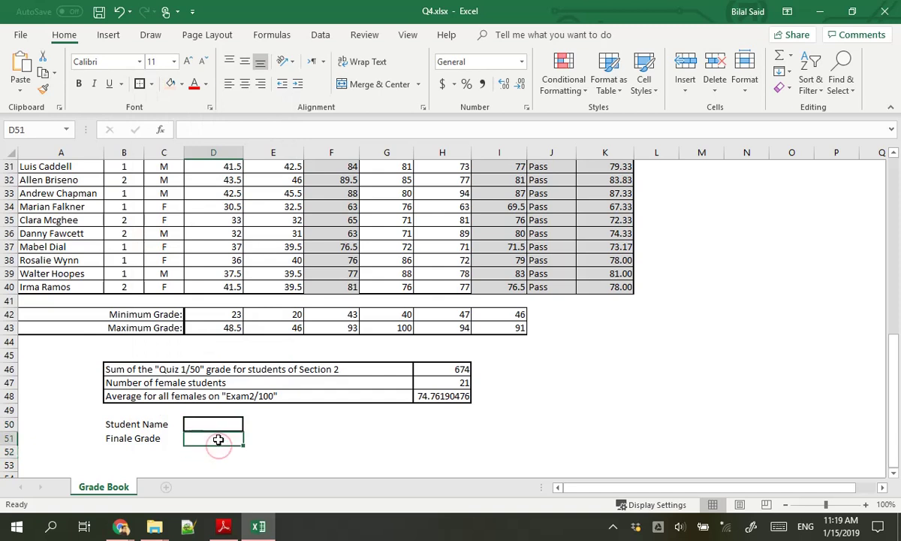
click(184, 90)
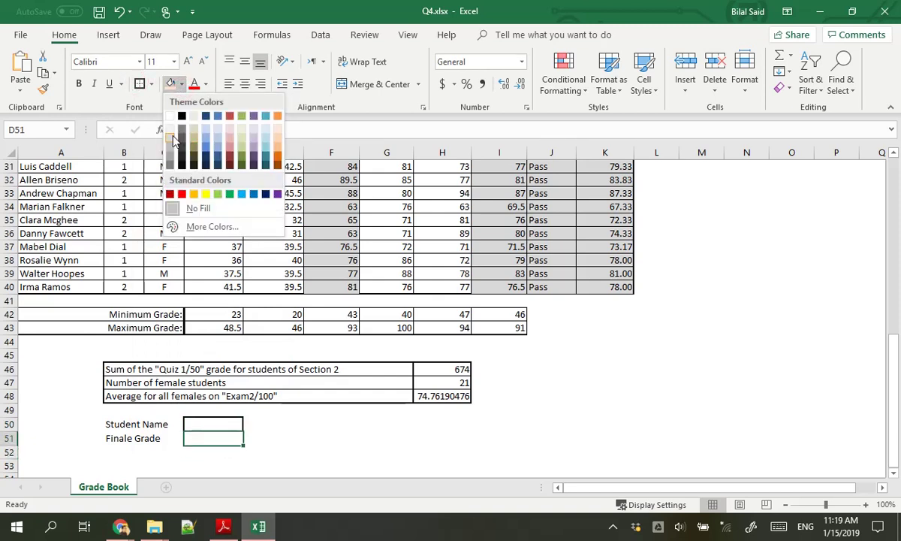
click(173, 141)
click(267, 410)
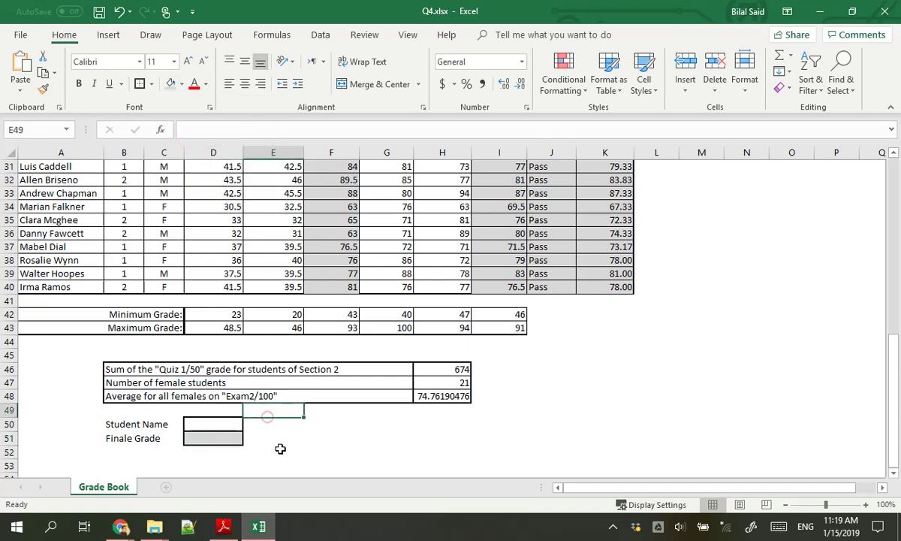
click(234, 424)
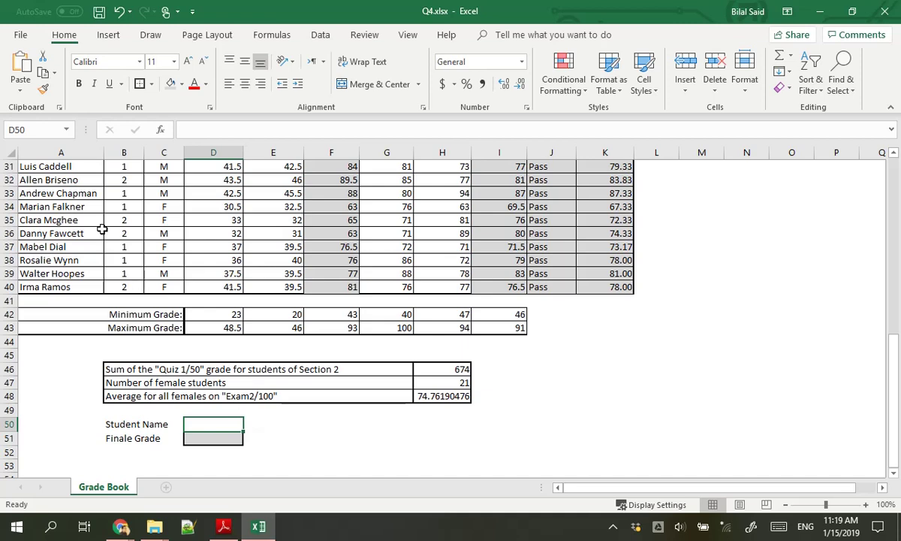
- Inspect a student's row 26, then return to the lookup entry cells D50 and D51
scroll(83, 223, up, 4)
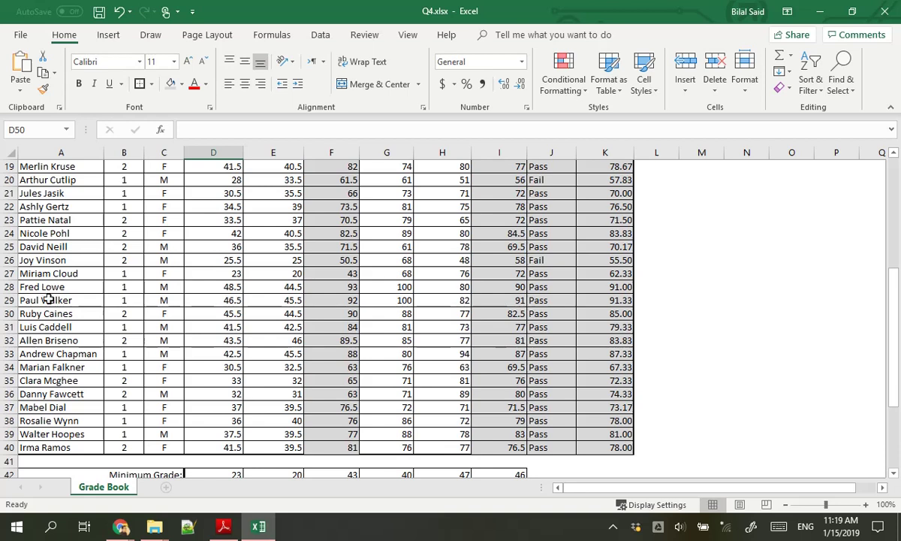
click(54, 259)
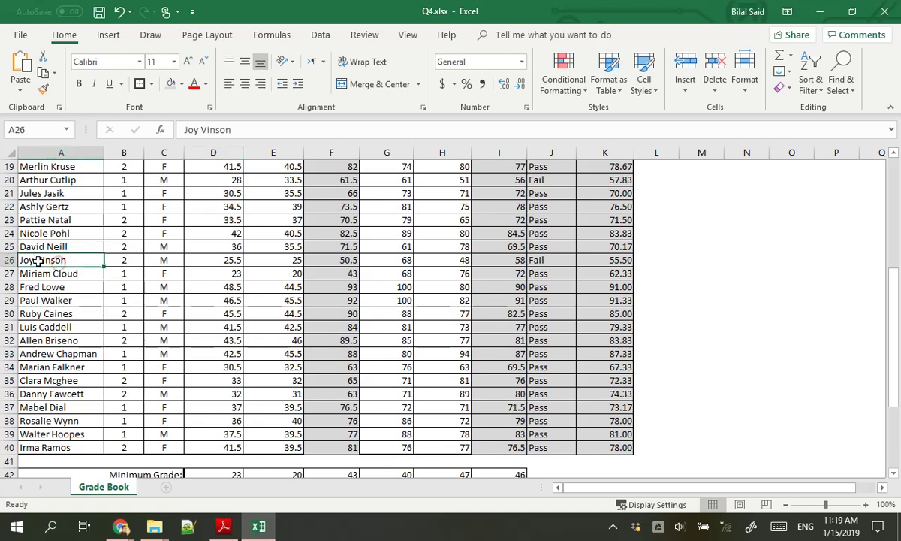
click(11, 260)
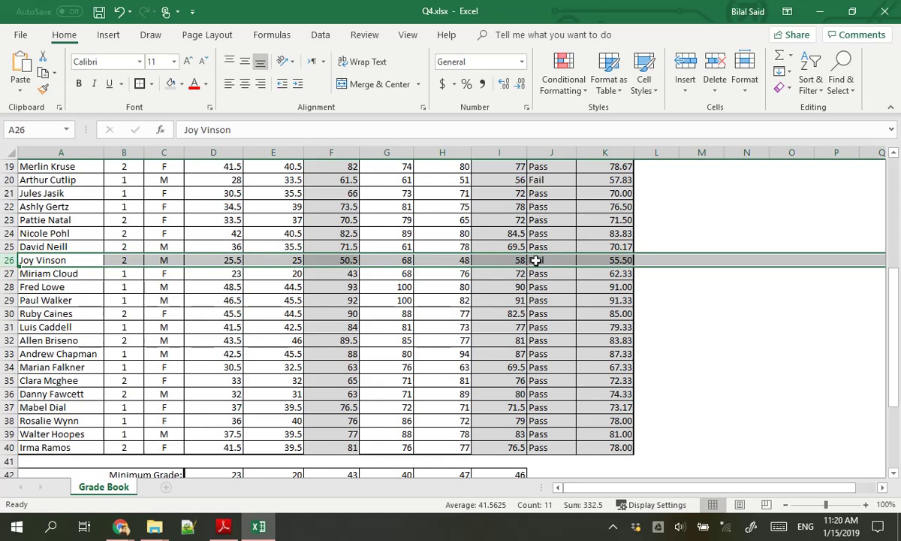
scroll(521, 263, down, 4)
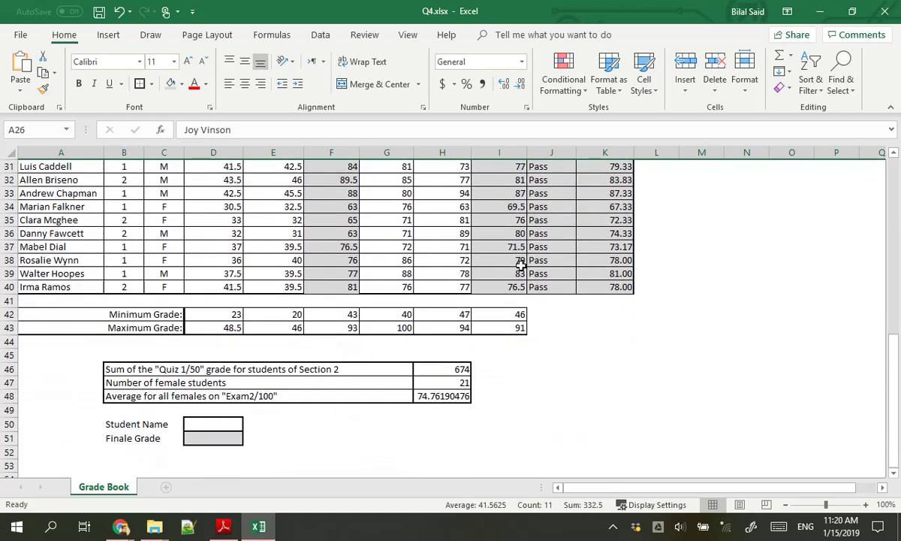
click(201, 423)
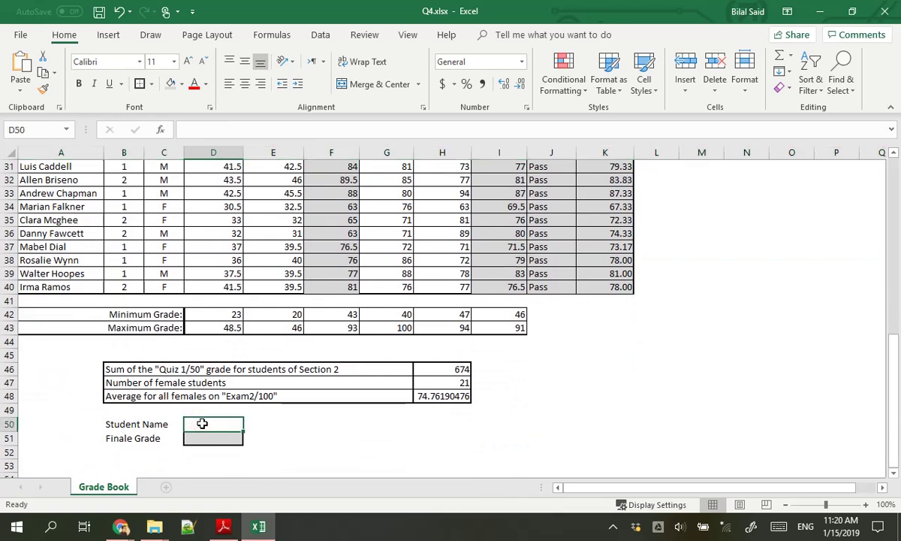
click(216, 439)
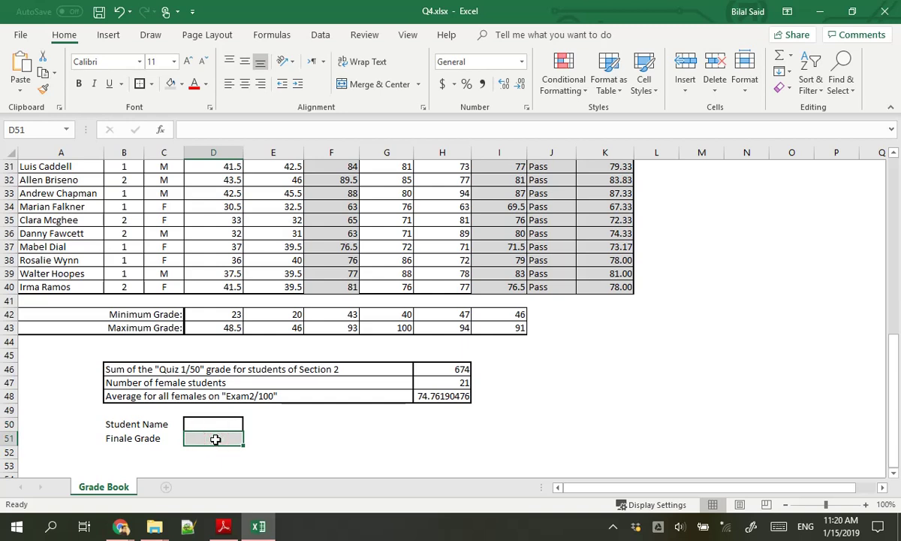
- Start a VLOOKUP in D51 with lookup value D50 and table range A4:K40
text(=VLO)
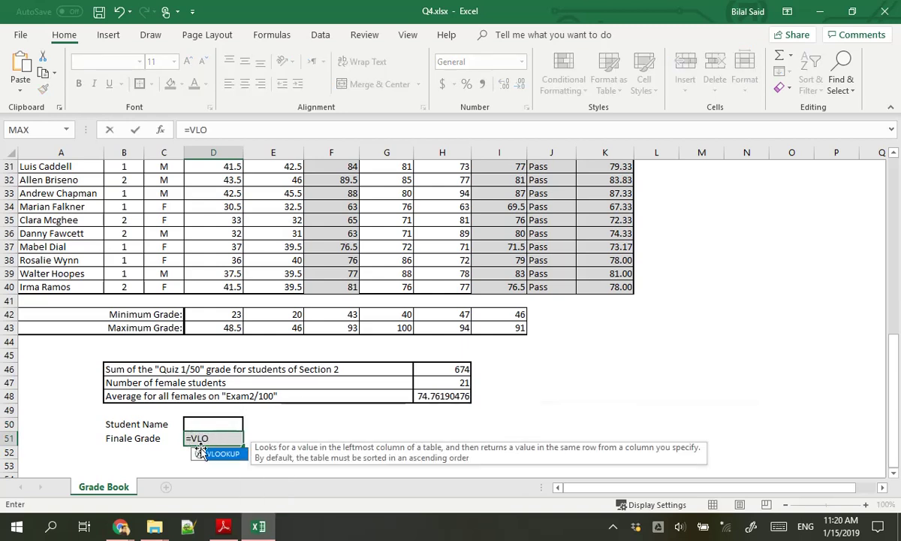
double_click(225, 454)
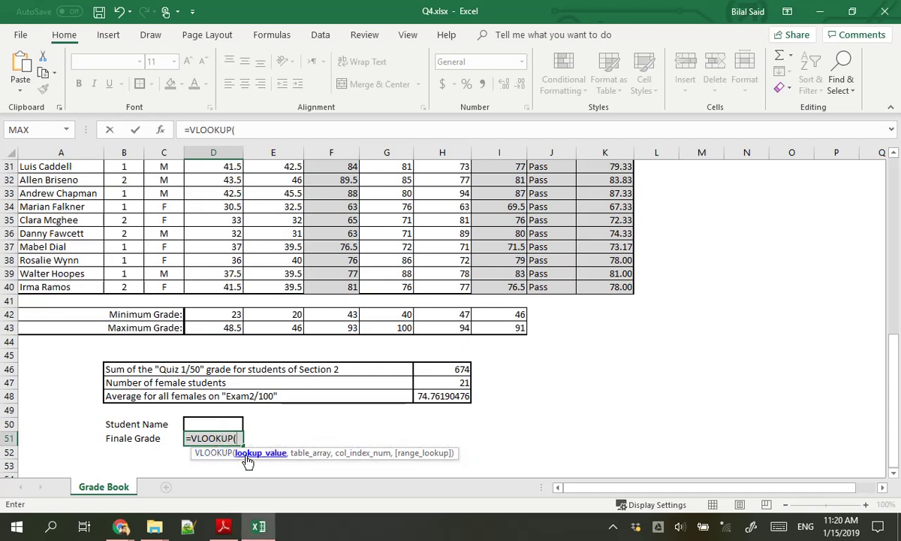
click(219, 424)
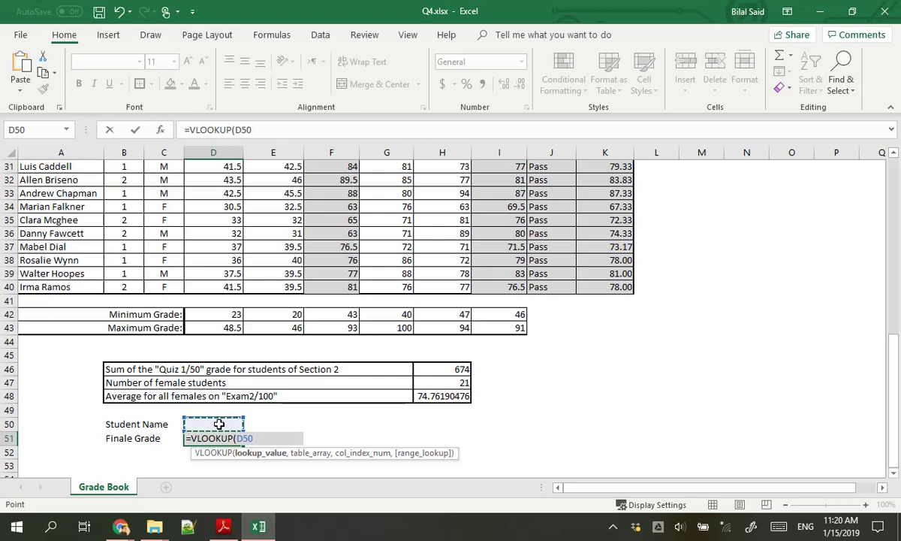
text(,)
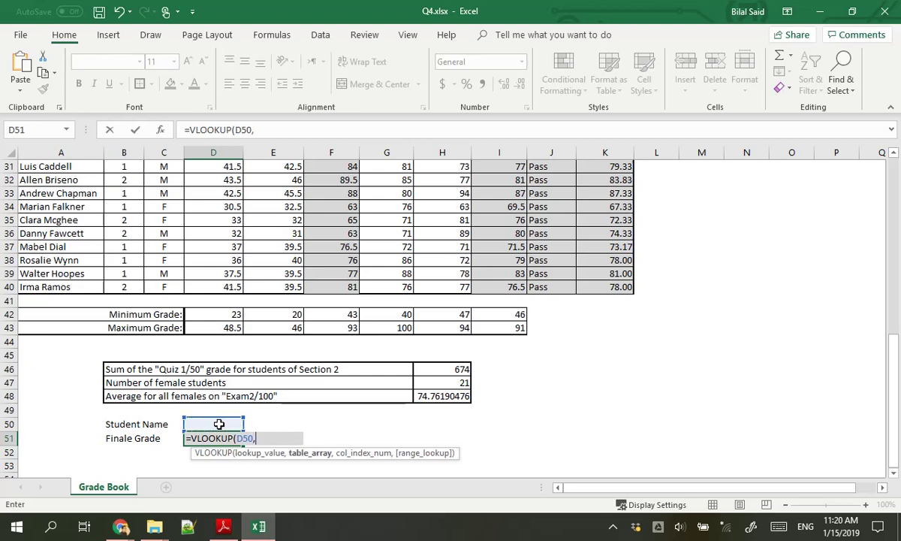
scroll(244, 361, up, 1)
scroll(244, 360, up, 9)
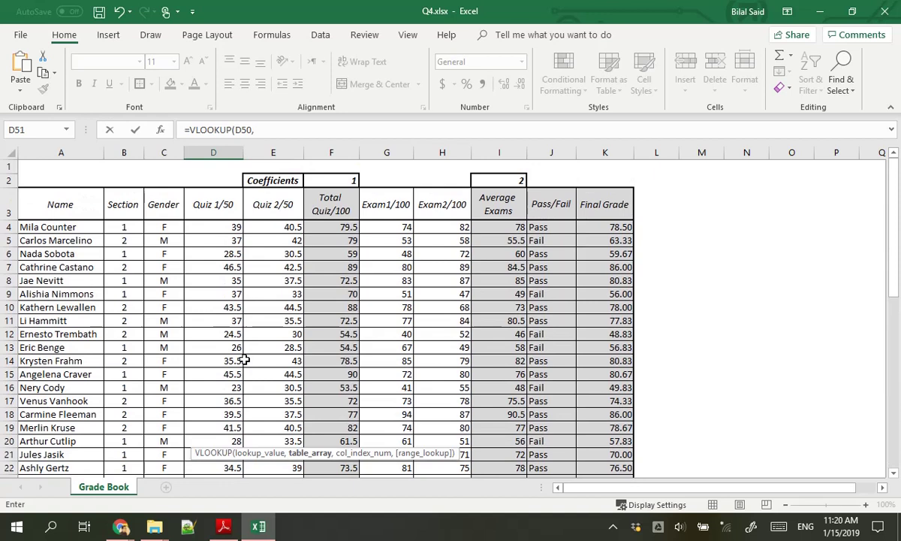
click(64, 227)
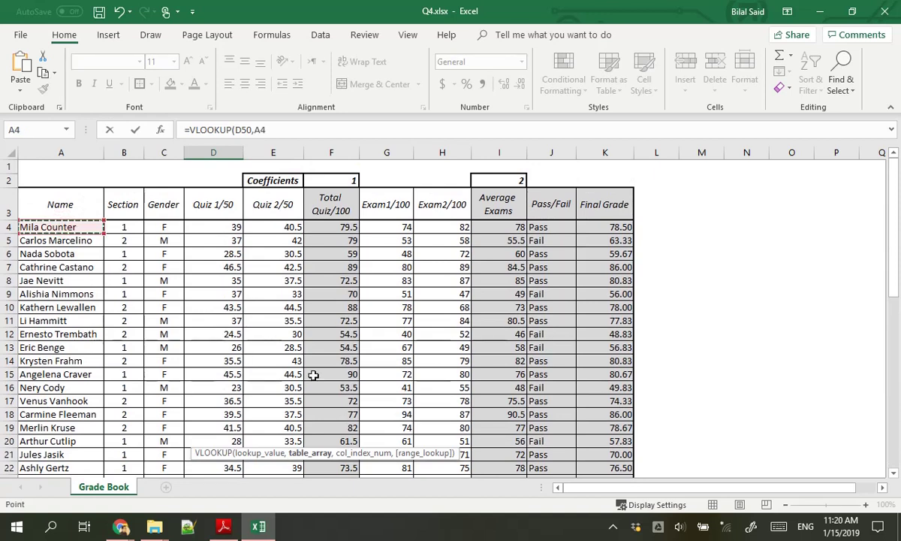
key(ctrl+shift+Right)
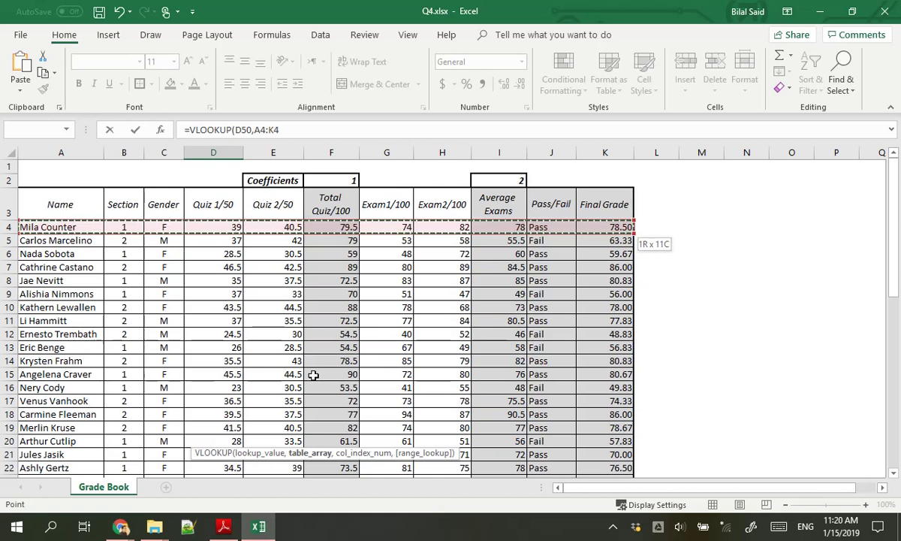
key(ctrl+shift+Down)
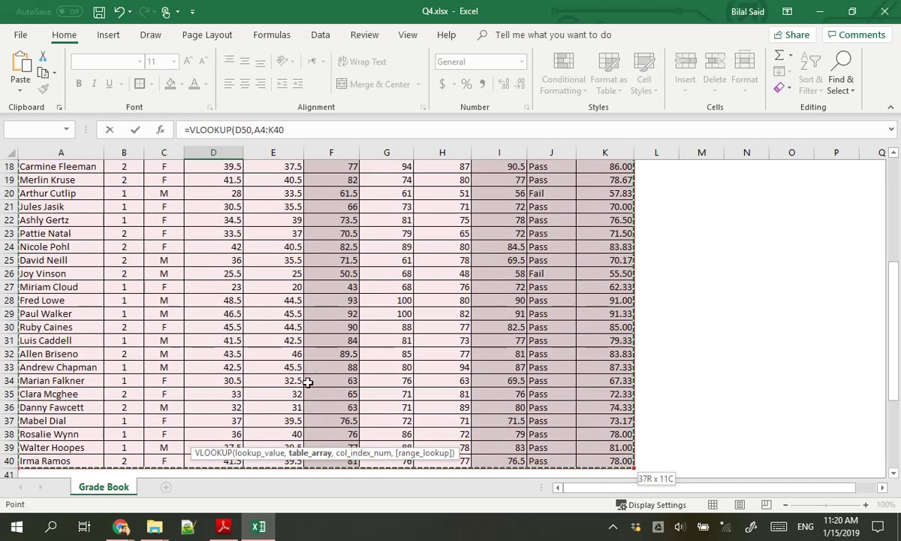
- Finish it with column 9 and exact match, committing =VLOOKUP(D50,A4:K40,9,FALSE)
scroll(367, 363, down, 5)
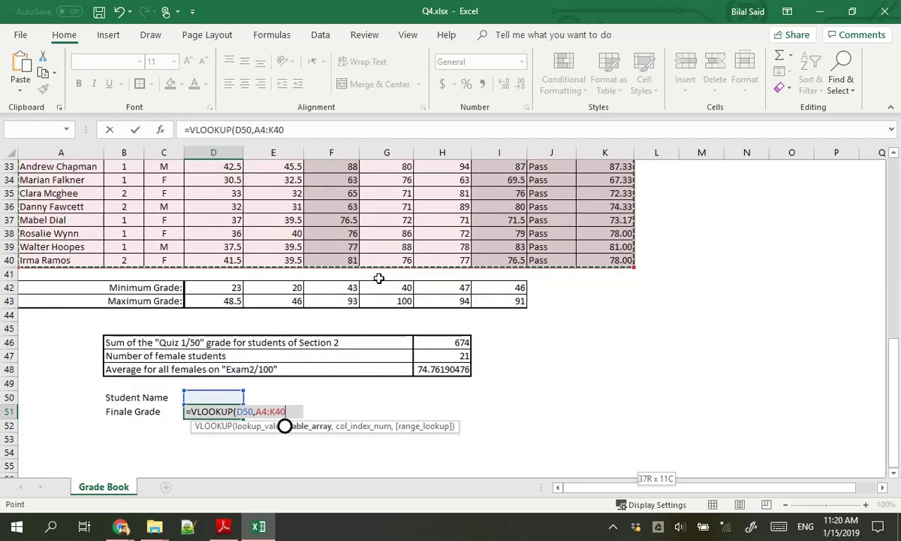
text(,)
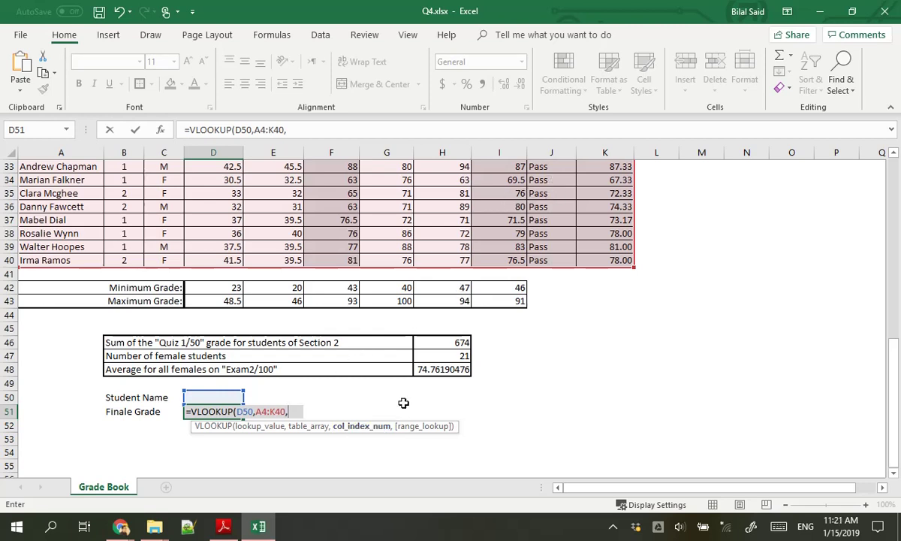
scroll(511, 225, up, 1)
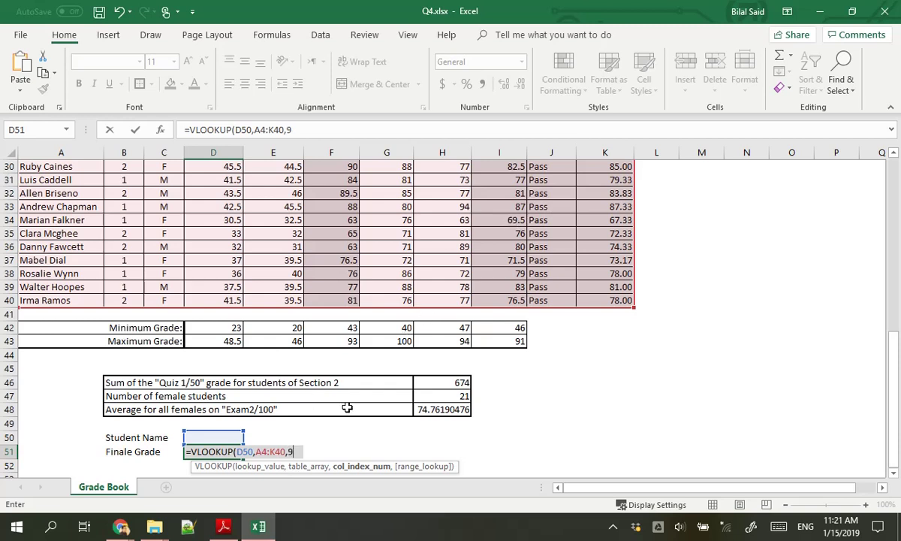
text(9,)
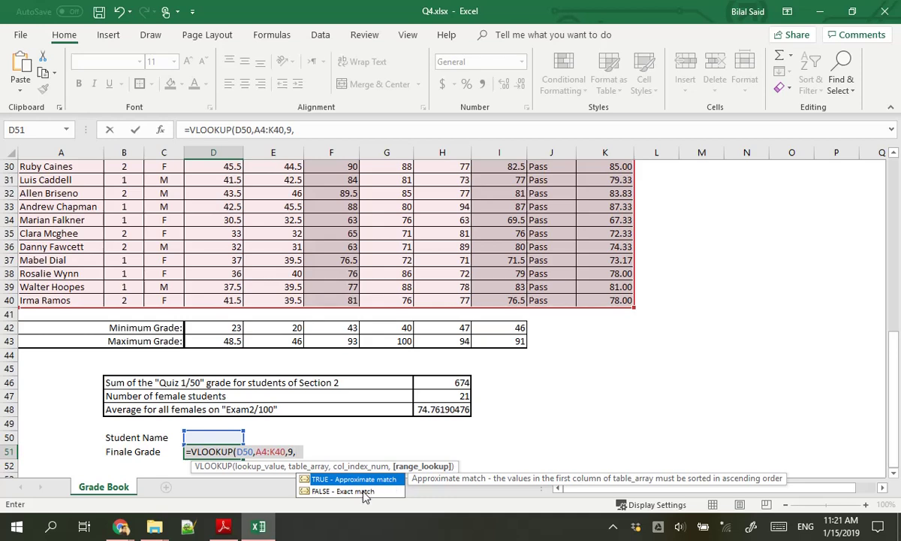
double_click(363, 492)
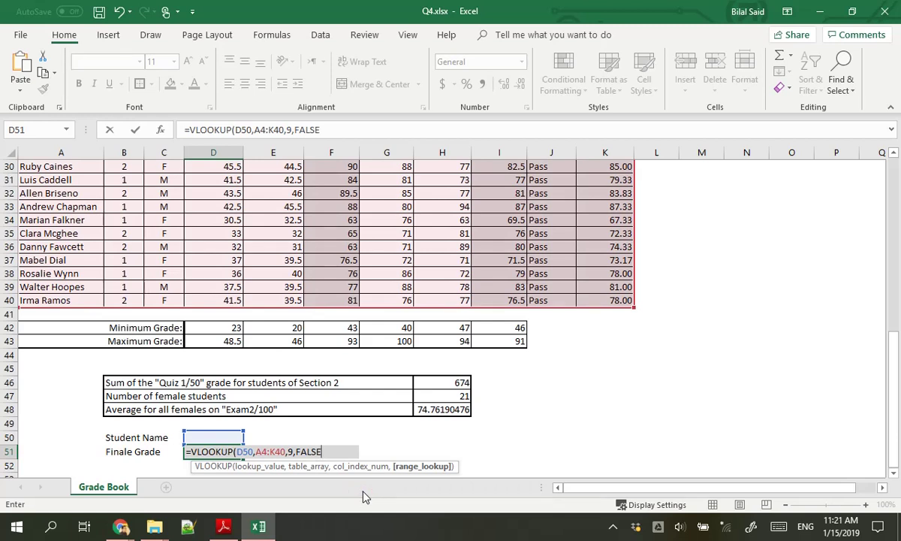
text())
key(ctrl+Return)
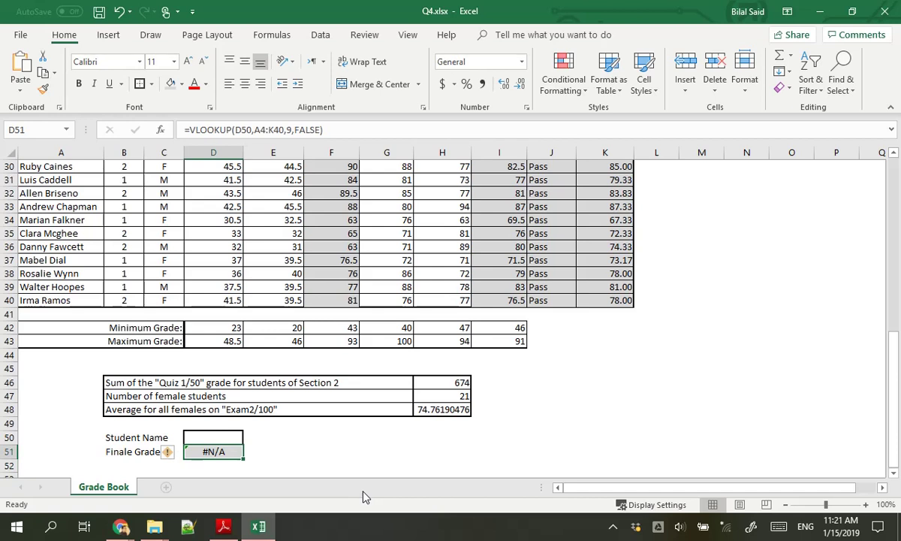
- Wrap D51's formula as =IFNA(VLOOKUP(D50,A4:K40,9,FALSE),"") to show blank instead of #N/A
click(190, 129)
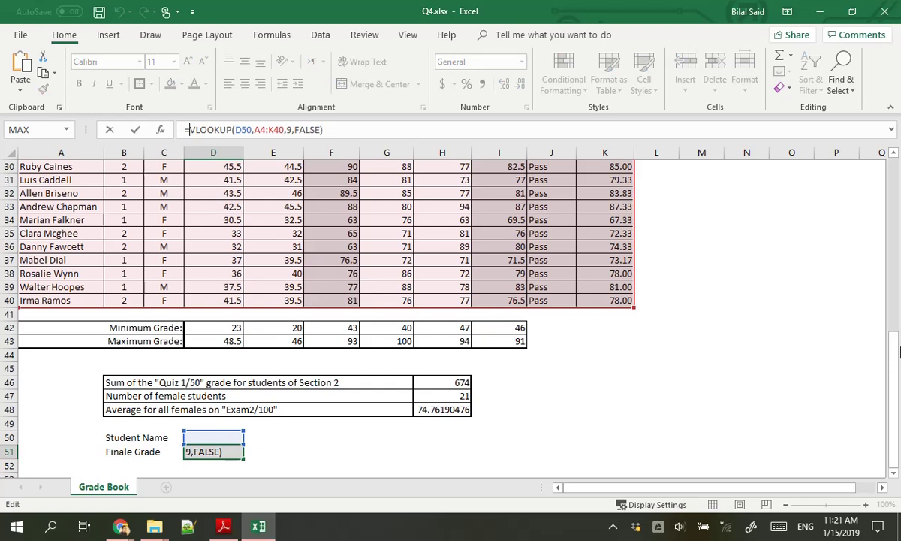
text(IF)
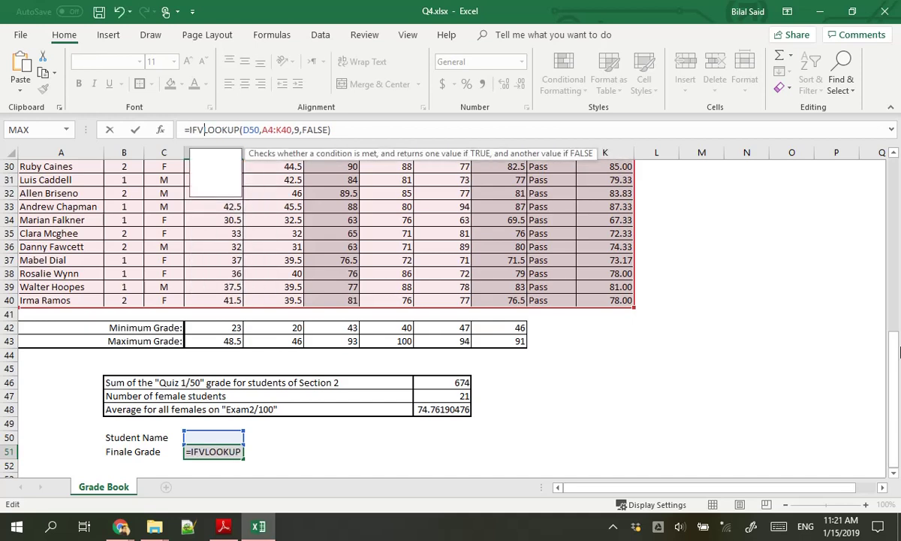
text(NA)
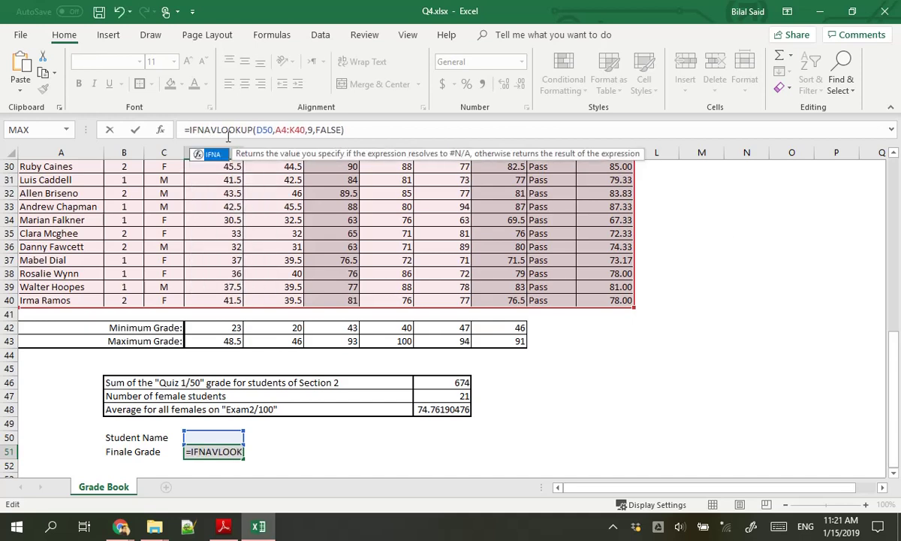
double_click(214, 155)
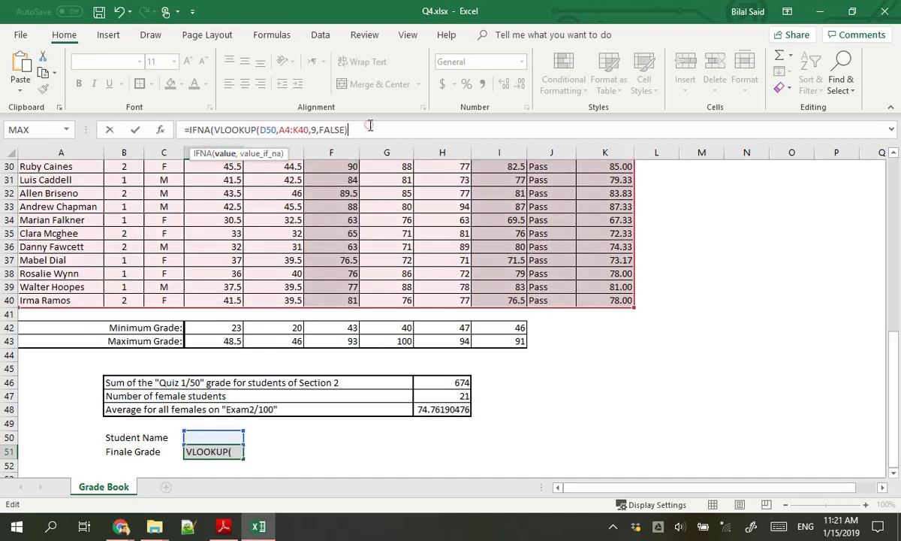
text(,""))
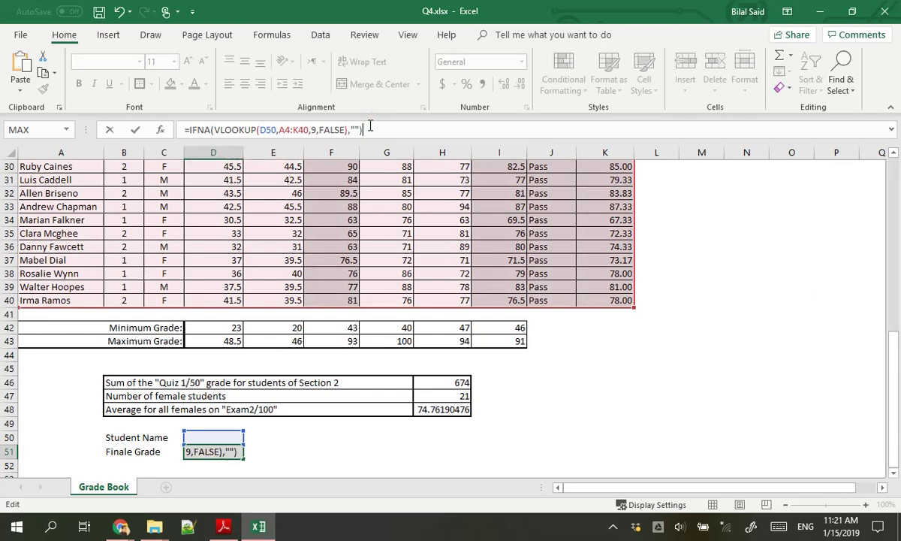
key(ctrl+Return)
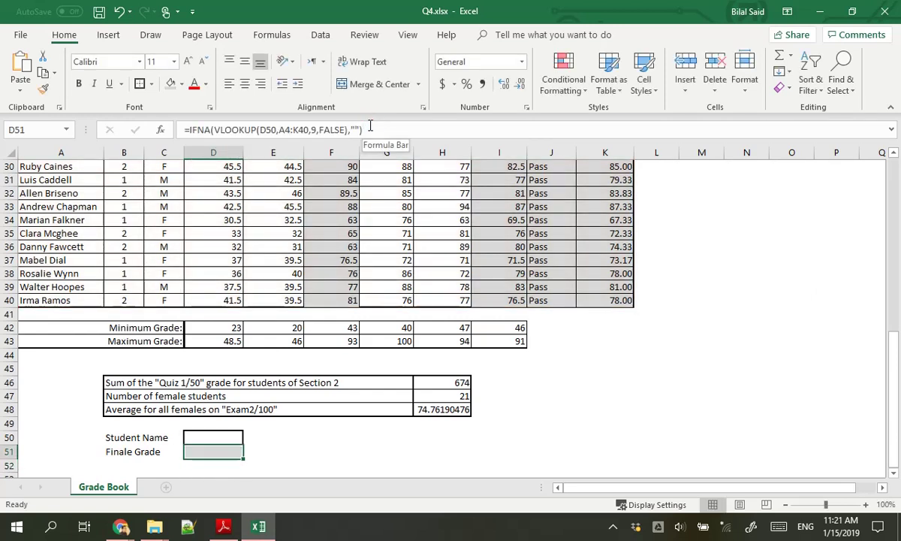
key(Up)
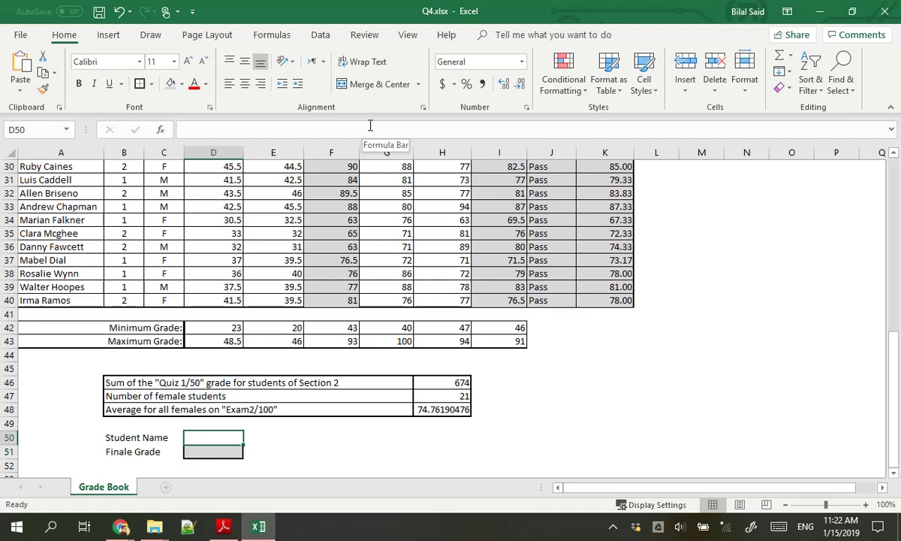
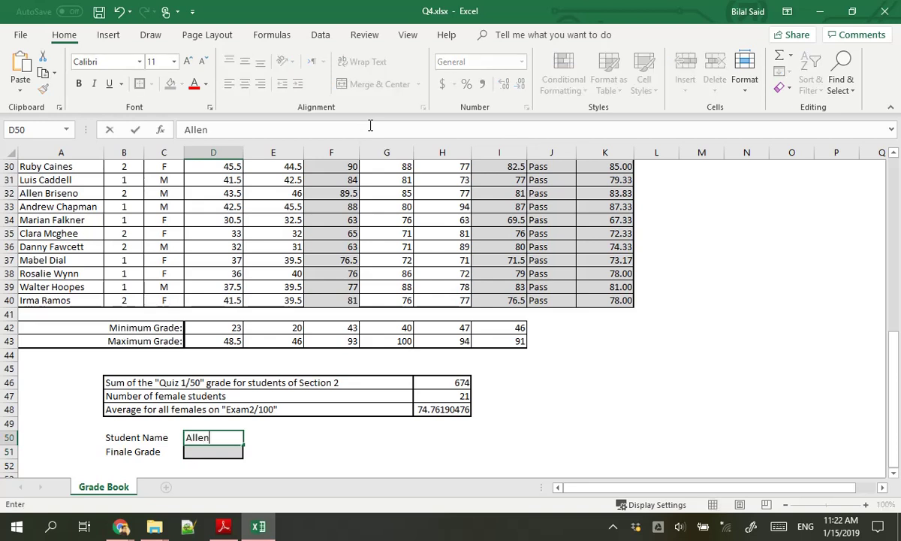
- Enter a student's full name in D50 so D51 returns 81, and check it against row 32
key(Return)
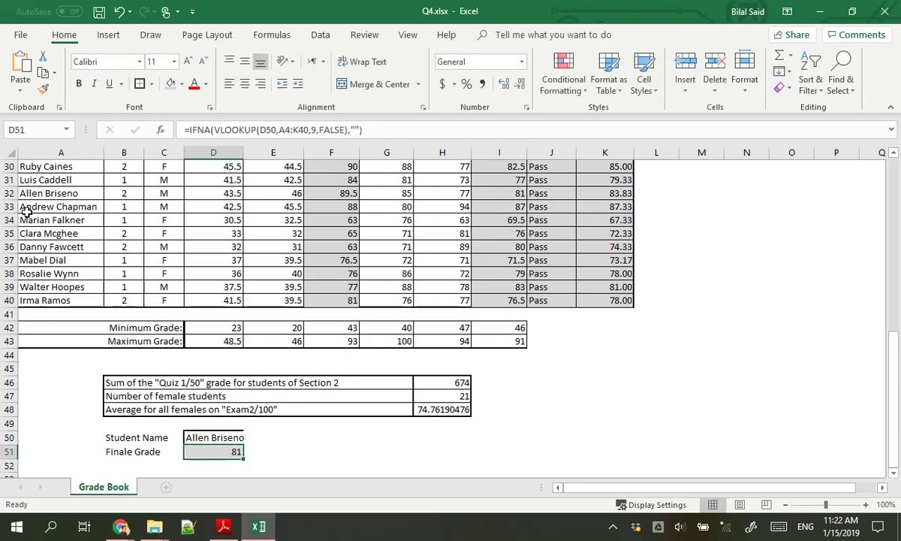
click(10, 193)
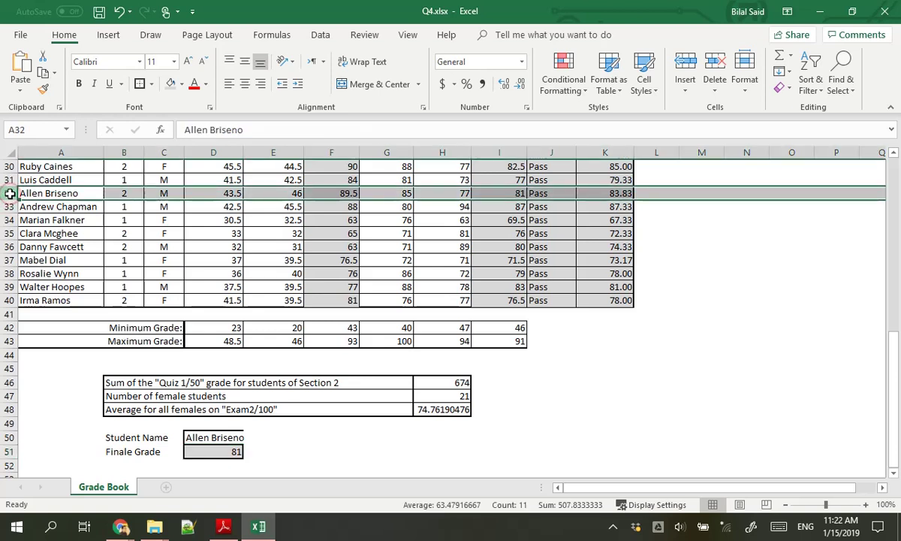